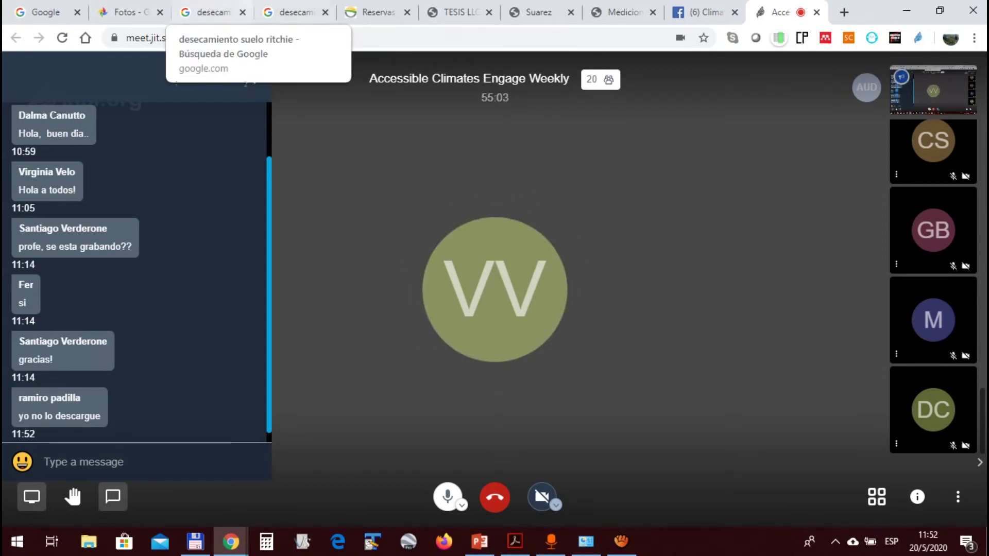
# Switch to the Facebook group page and expand the evaluation post's full text
pyautogui.click(702, 12)
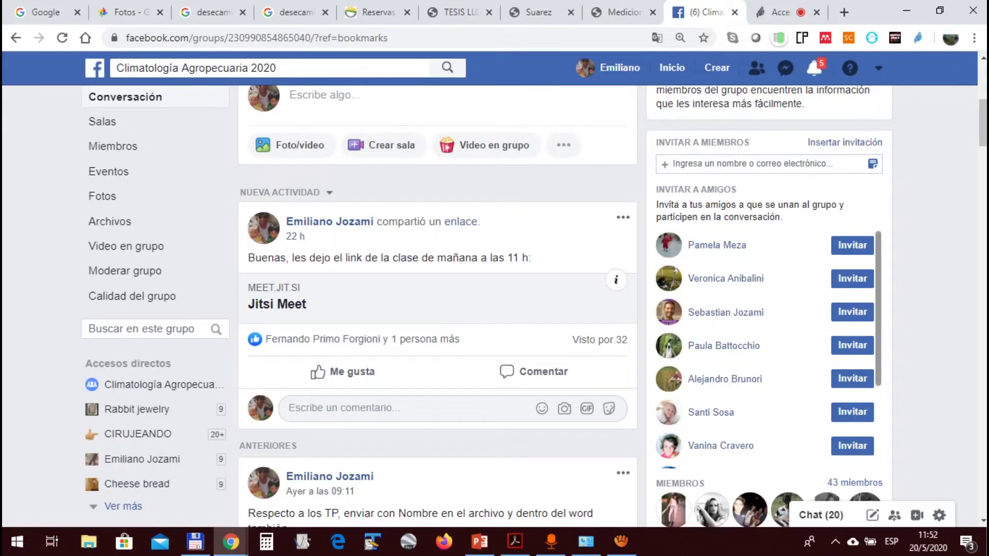
pyautogui.scroll(-8, 340, 392)
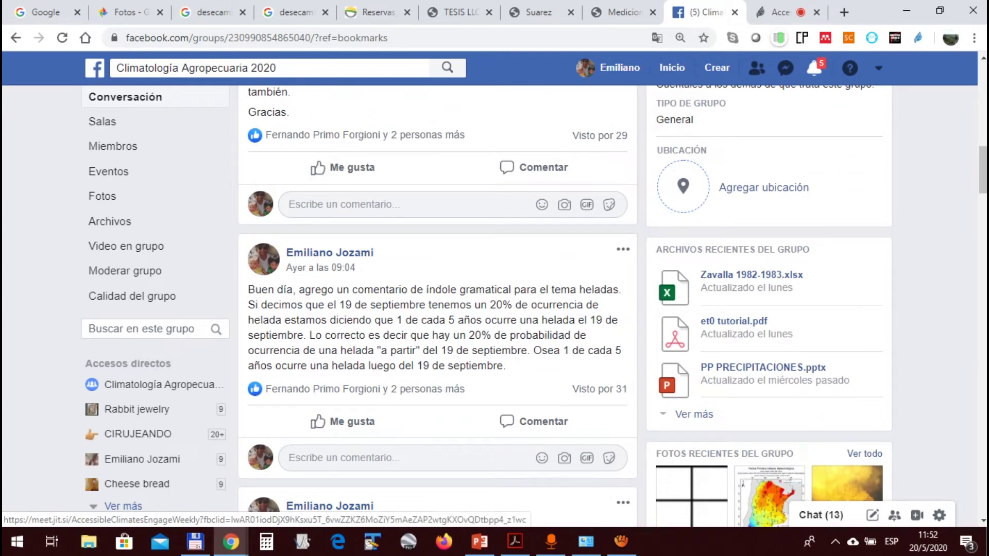
pyautogui.scroll(-2, 299, 269)
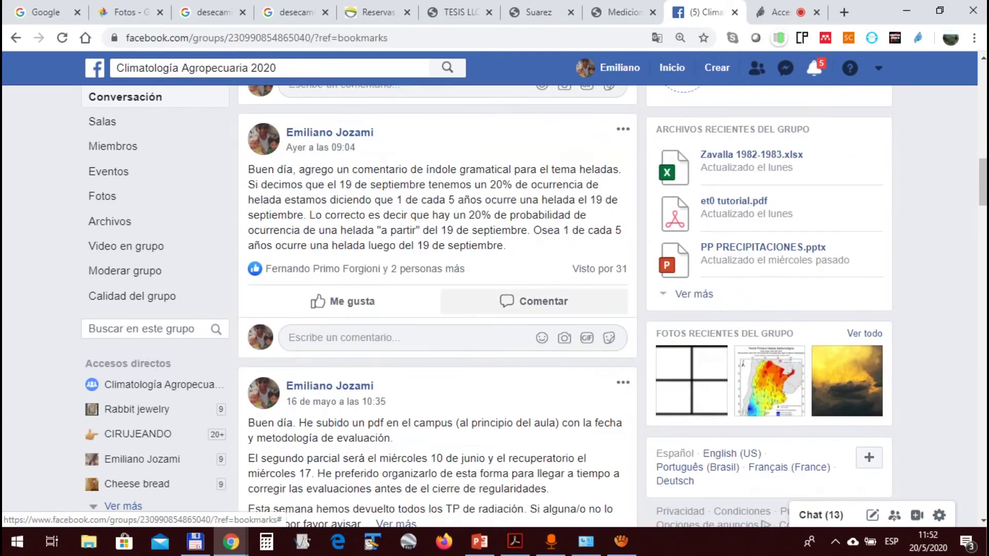
pyautogui.scroll(-2, 298, 269)
pyautogui.scroll(-4, 396, 309)
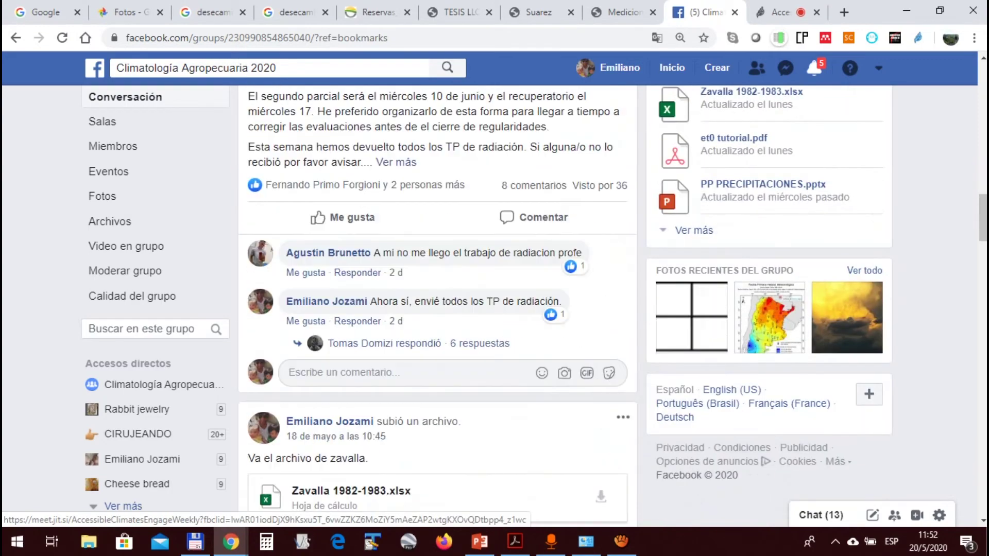
pyautogui.click(396, 162)
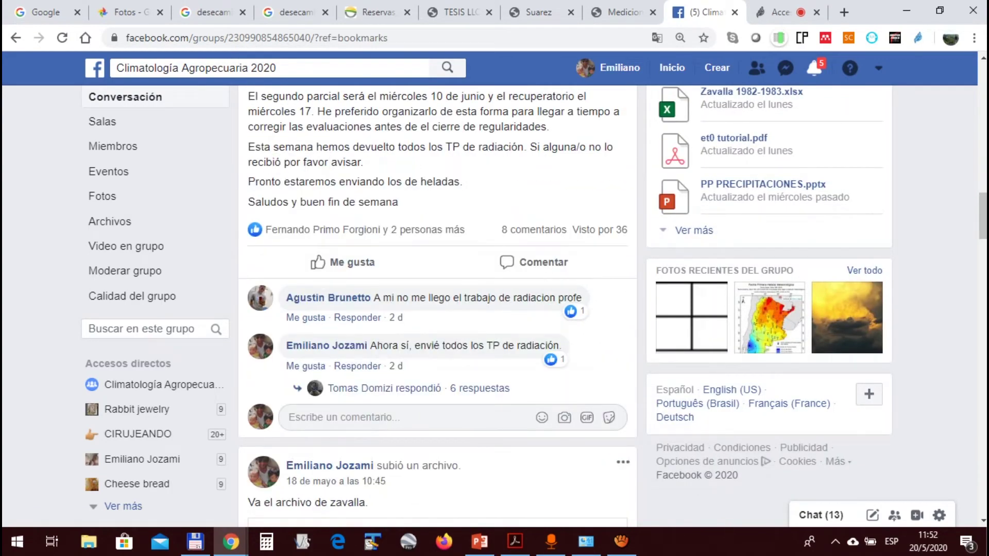
# Expand the optional ETo activity post and follow its fao.org ETo Calculator link
pyautogui.scroll(4, 361, 178)
pyautogui.scroll(-6, 438, 304)
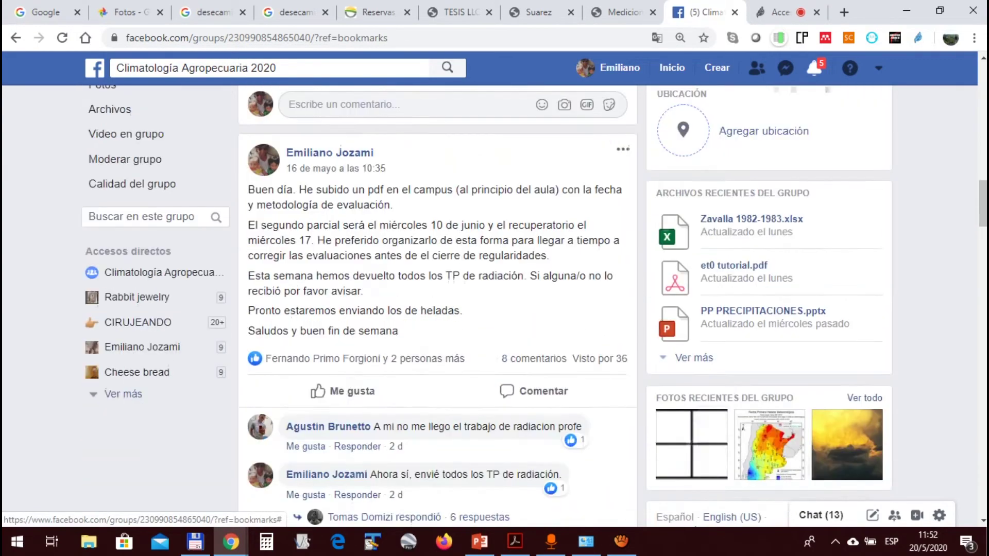
pyautogui.scroll(-2, 438, 304)
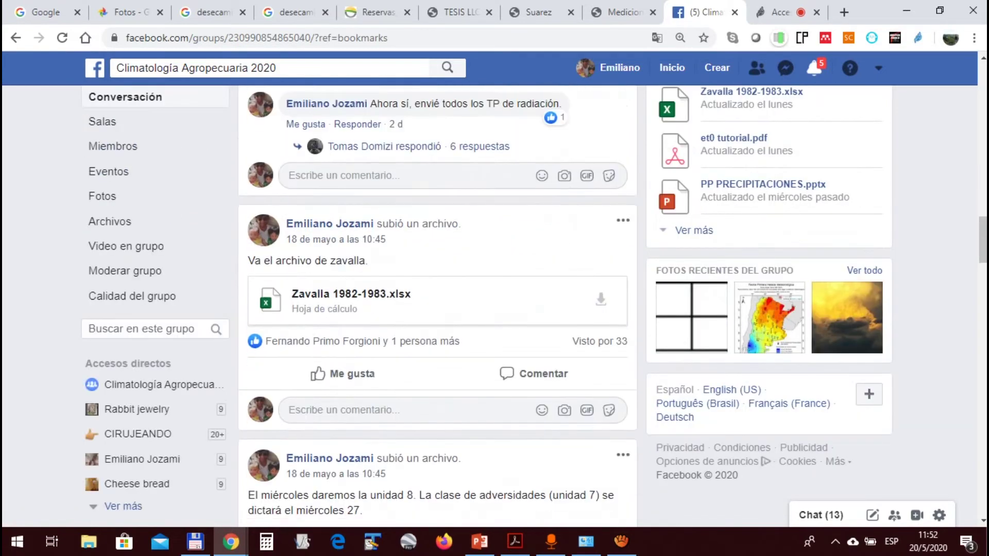
pyautogui.scroll(-2, 437, 304)
pyautogui.scroll(-2, 437, 304)
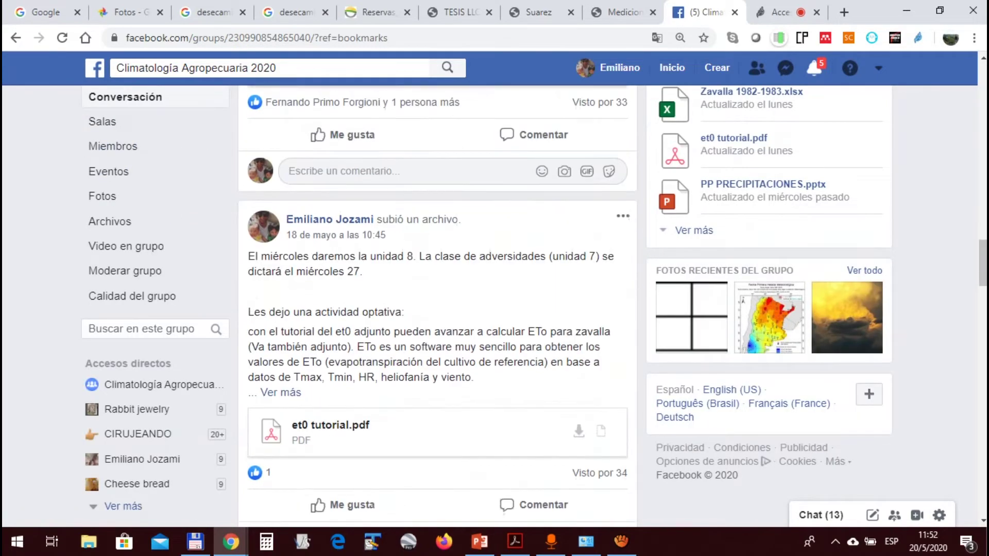
pyautogui.scroll(-2, 437, 304)
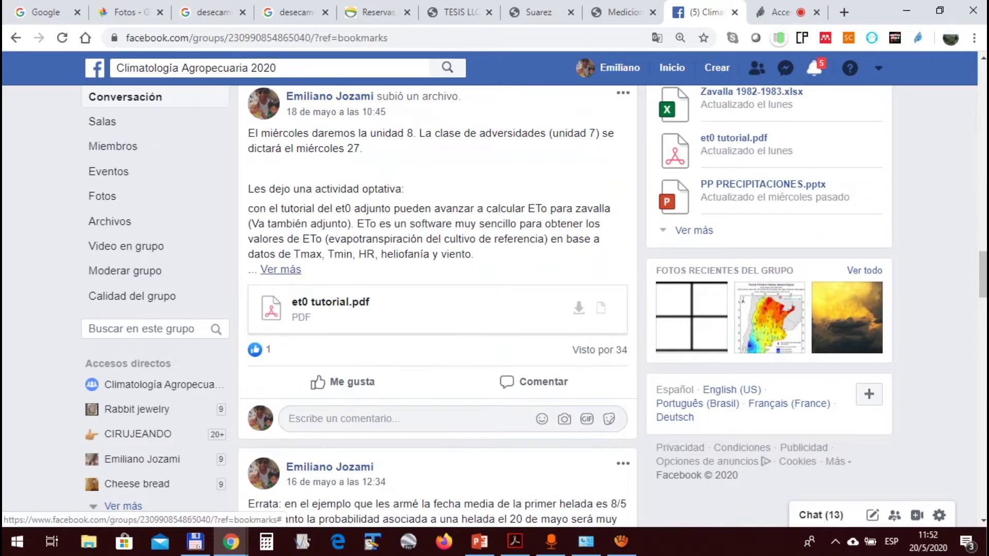
pyautogui.click(280, 270)
pyautogui.click(426, 384)
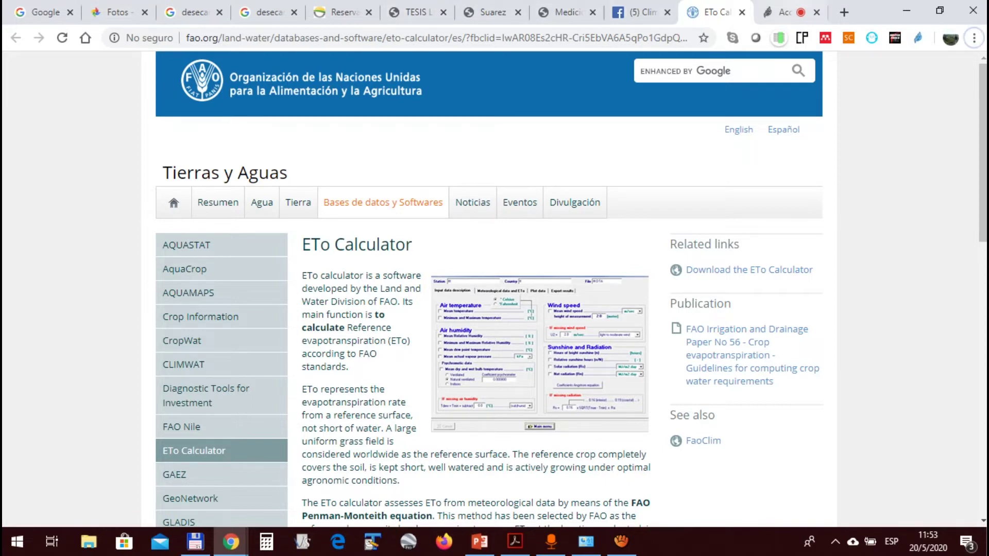
# Return to the Jitsi video meeting, then bring the Total Commander window to the front
pyautogui.hotkey('ctrl', 'Tab')
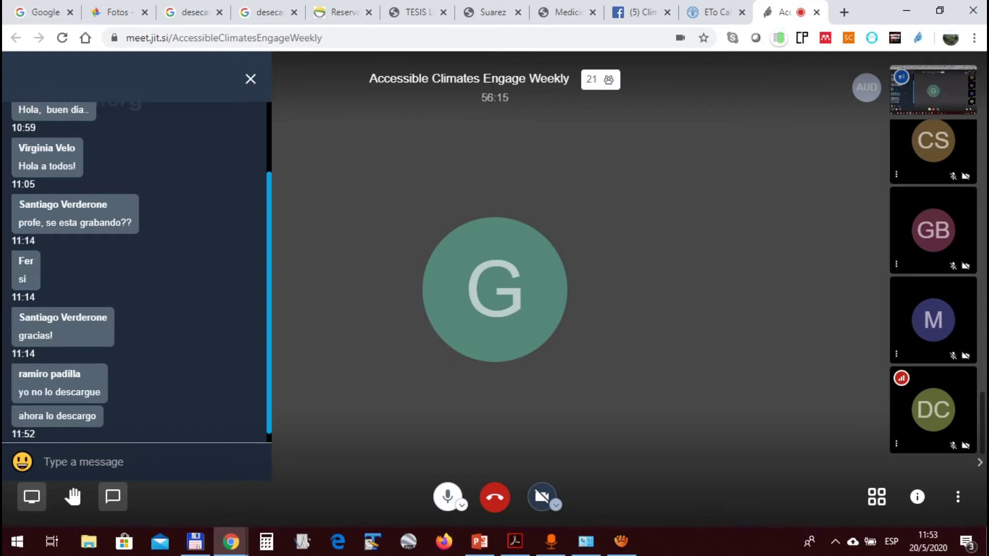
pyautogui.moveTo(195, 541)
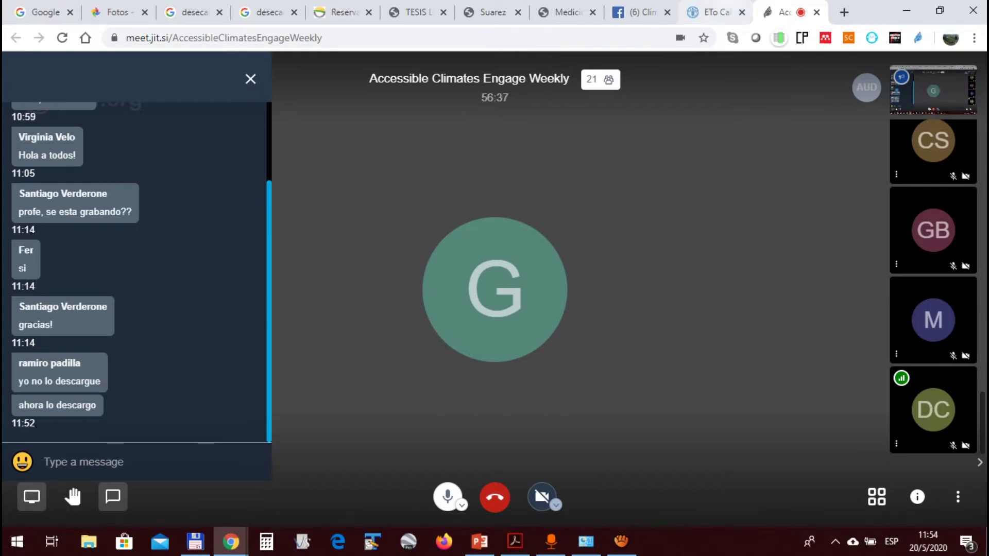
pyautogui.press('super')
pyautogui.press('super')
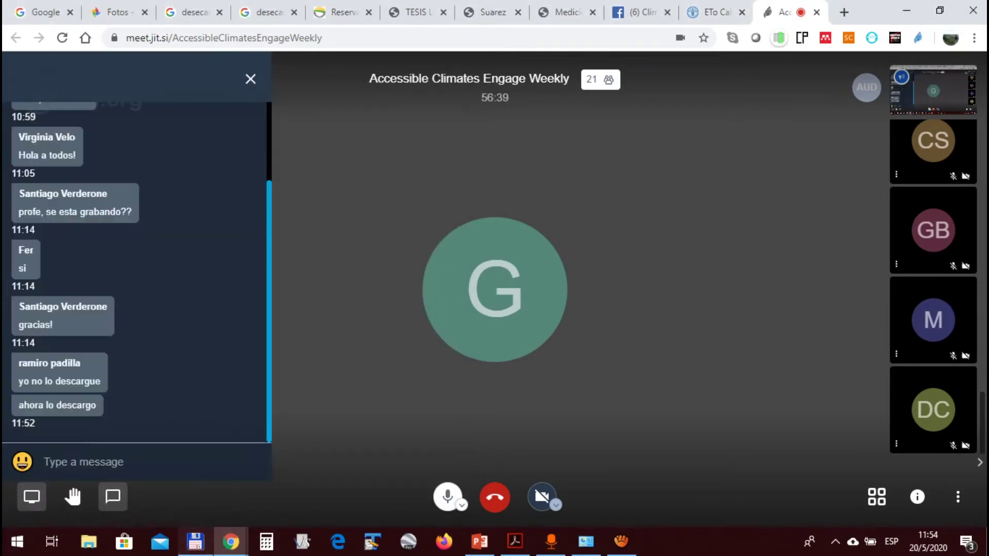
pyautogui.click(195, 542)
pyautogui.click(167, 226)
# Open the et0 tutorial.pdf attachment from the Facebook post and dismiss the empty Acrobat window
pyautogui.click(639, 12)
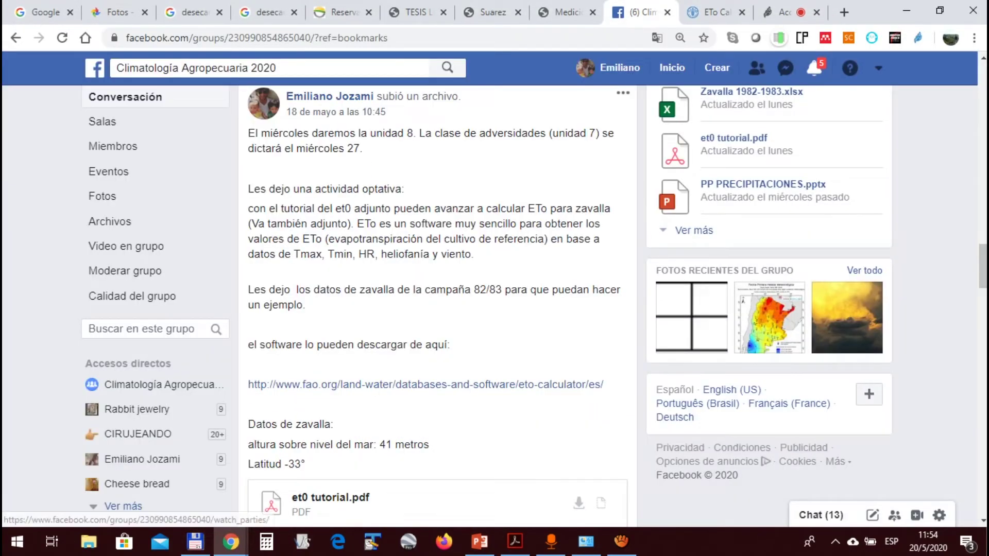
pyautogui.scroll(-7, 438, 306)
pyautogui.scroll(3, 438, 306)
pyautogui.scroll(5, 438, 306)
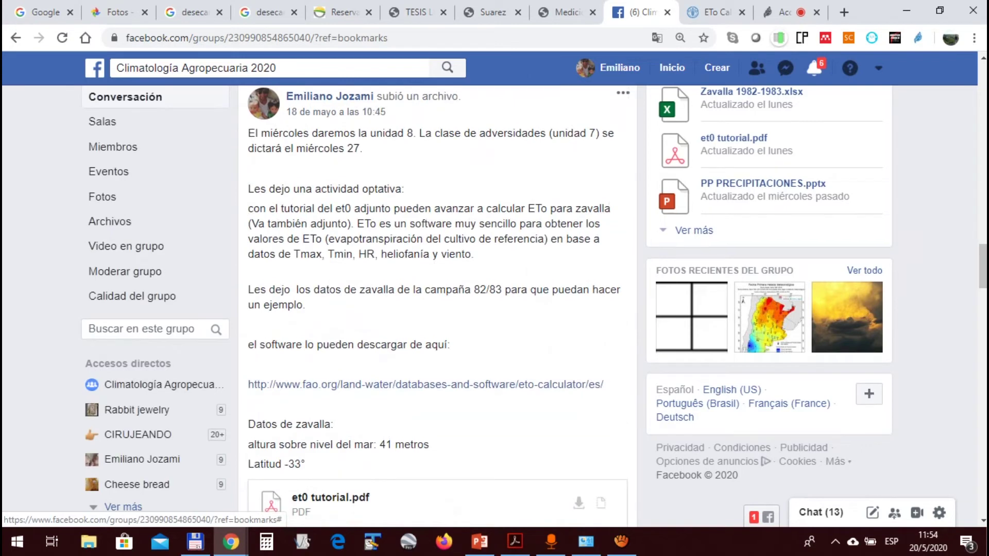
pyautogui.scroll(-4, 438, 306)
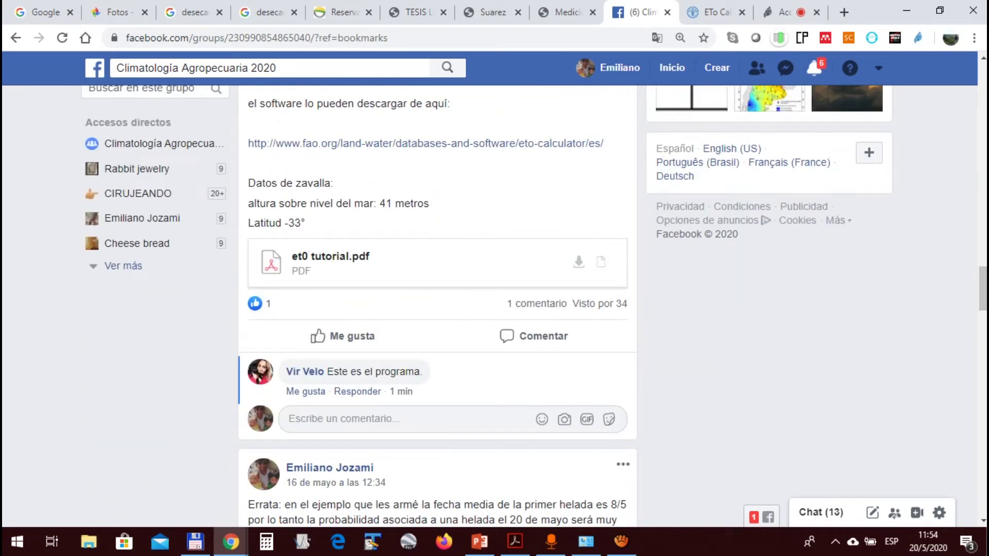
pyautogui.click(330, 256)
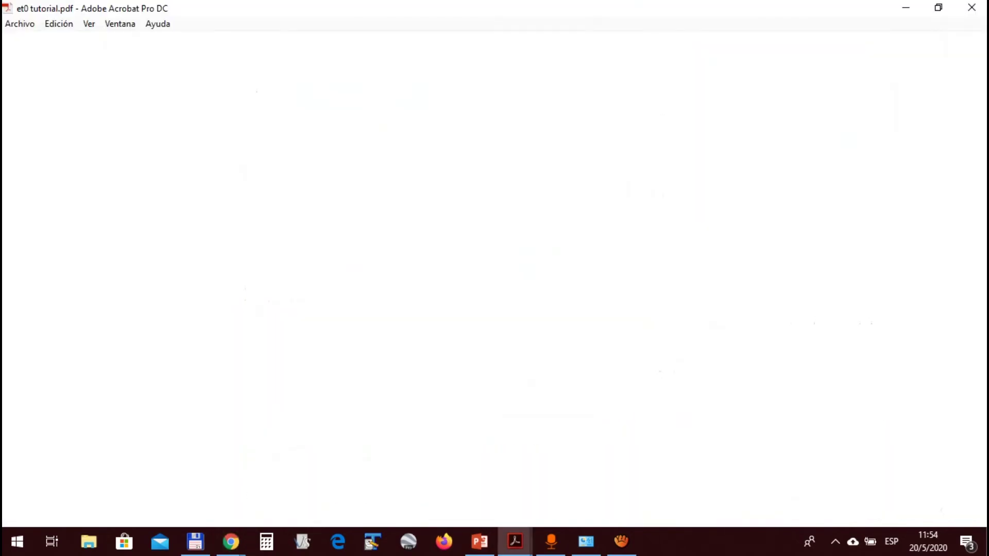
pyautogui.click(906, 8)
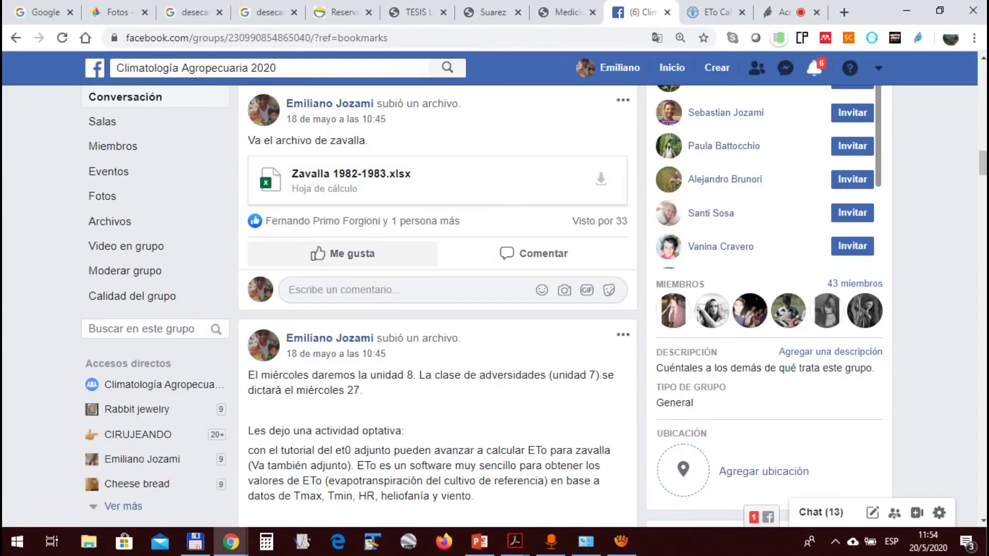
# Download the Zavalla 1982-1983.xlsx attachment and open the downloaded file
pyautogui.click(353, 174)
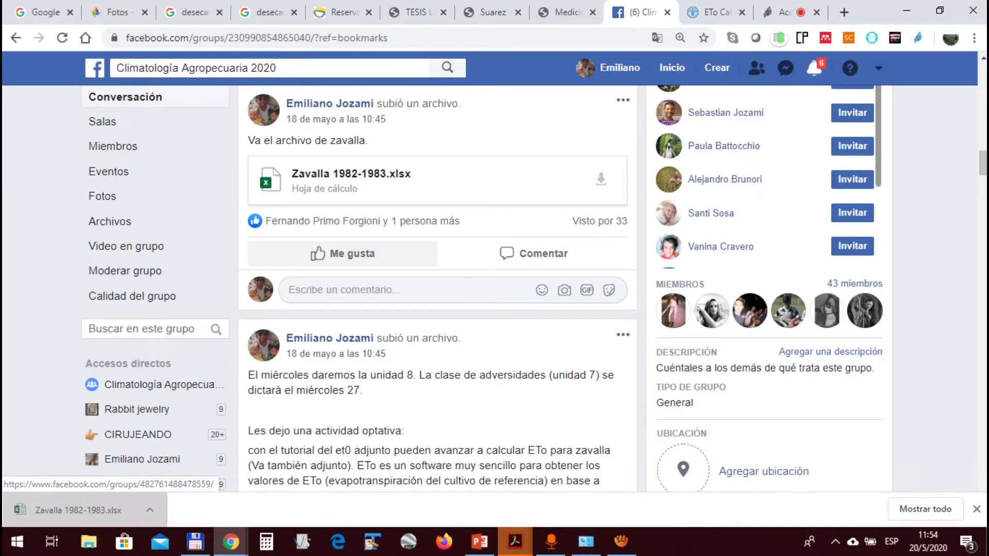
pyautogui.click(78, 510)
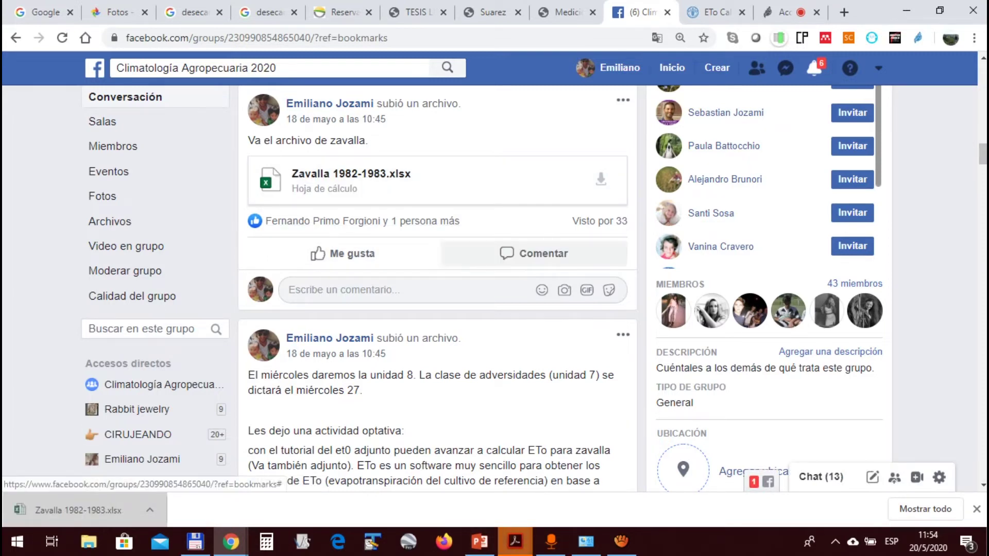
pyautogui.click(516, 542)
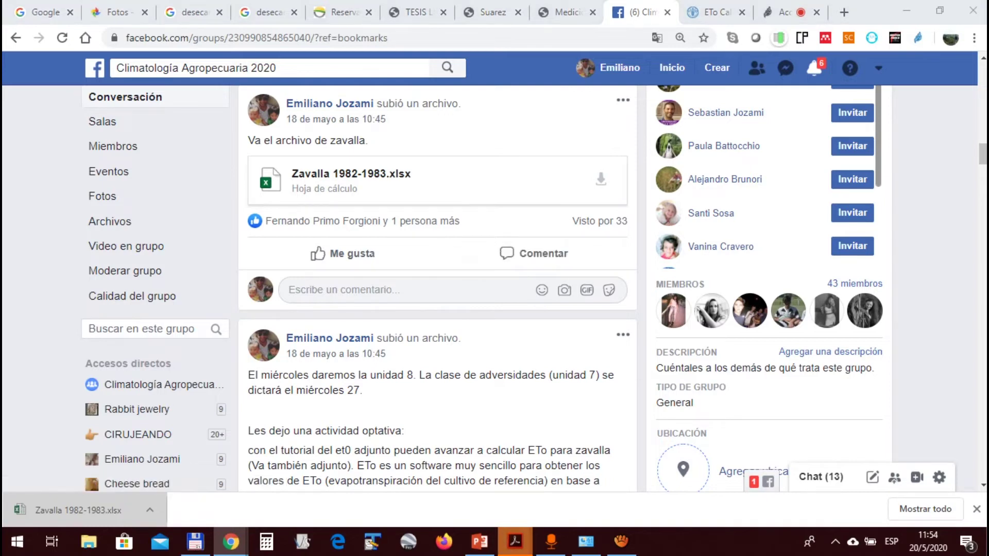
pyautogui.click(592, 477)
# Bring et0 tutorial.pdf forward in Acrobat and scroll through its pages
pyautogui.click(515, 542)
pyautogui.click(587, 480)
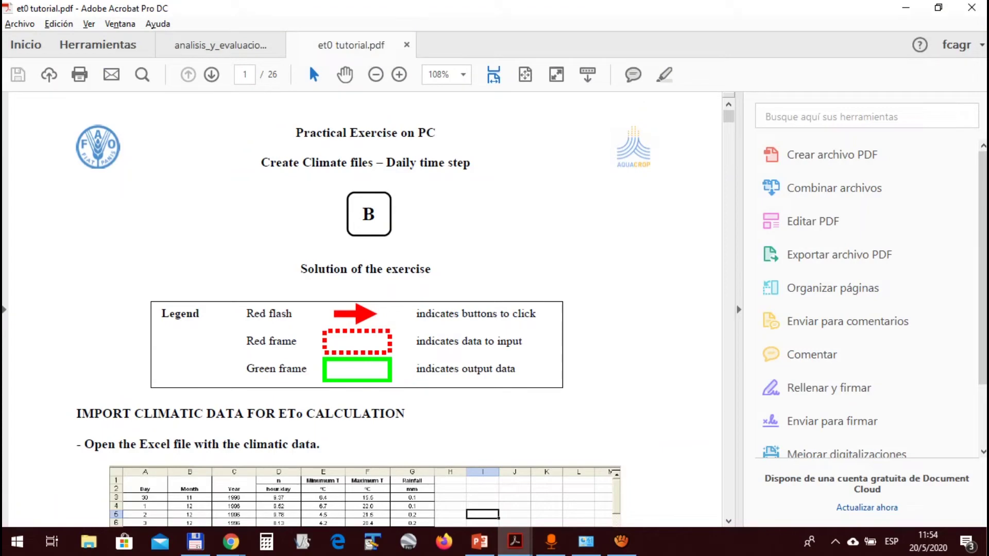
pyautogui.scroll(-2, 361, 309)
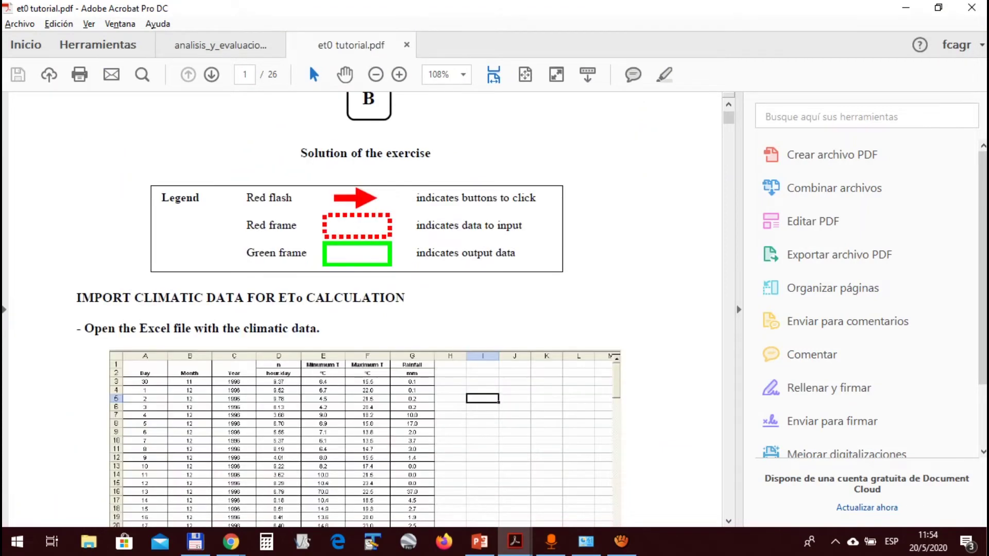
pyautogui.scroll(-2, 360, 309)
pyautogui.scroll(-2, 360, 309)
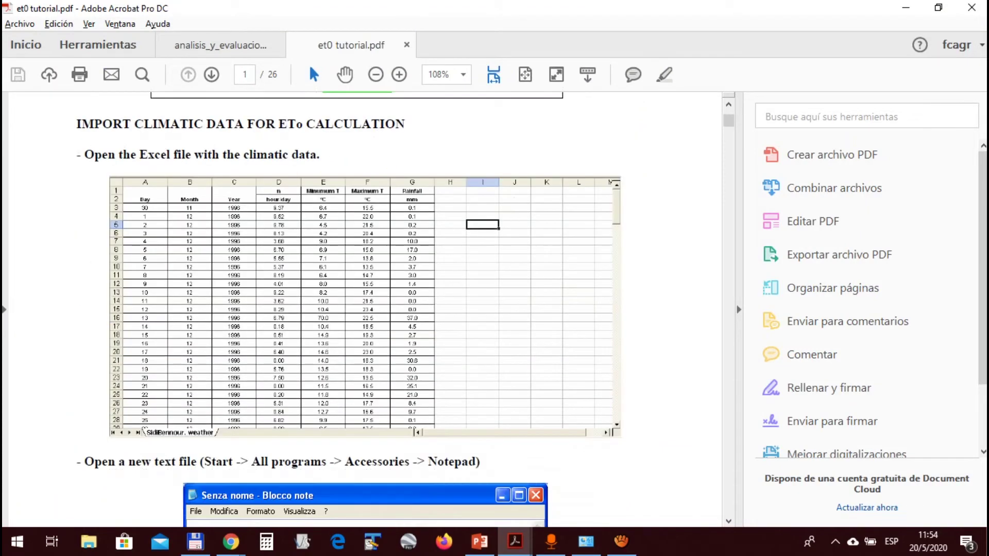
pyautogui.scroll(-5, 360, 309)
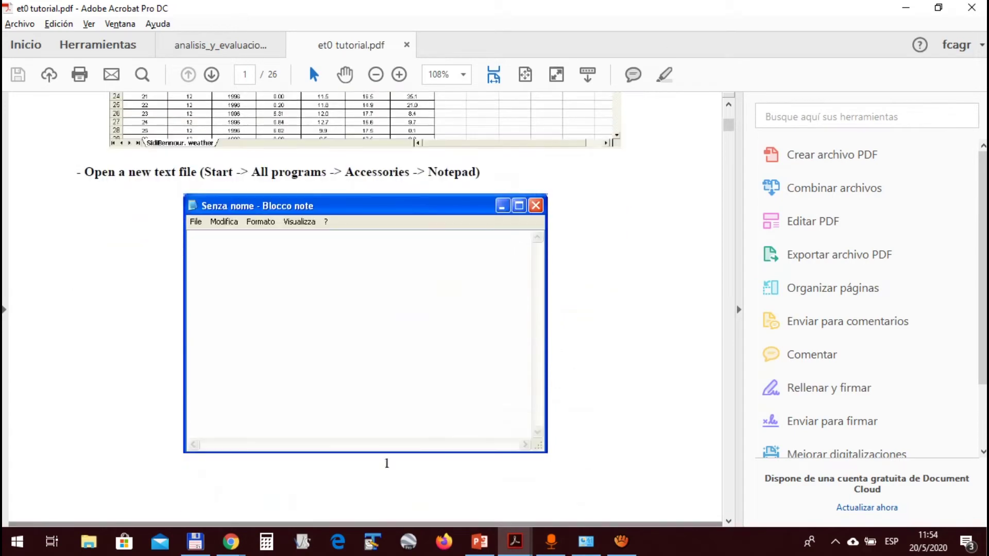
pyautogui.scroll(7, 361, 309)
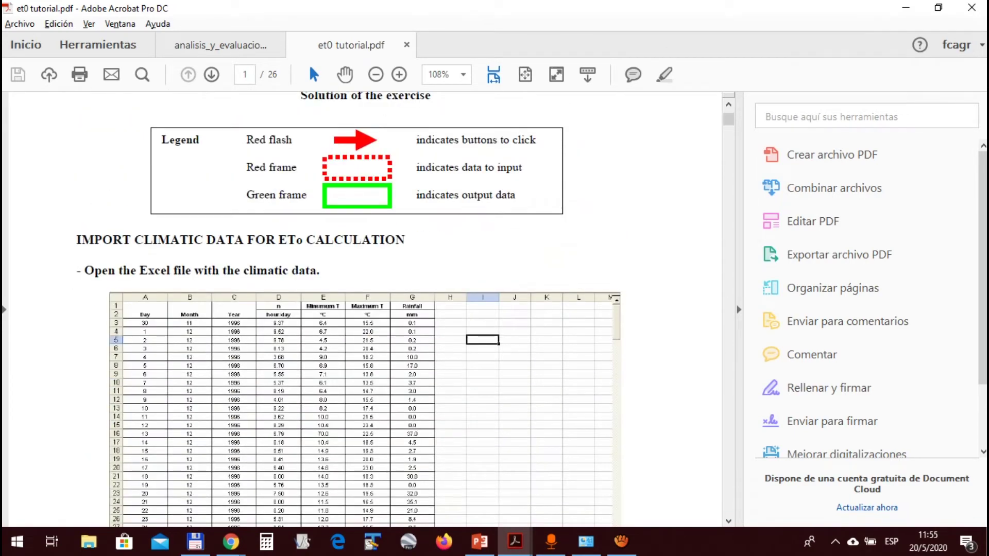
pyautogui.scroll(-2, 361, 309)
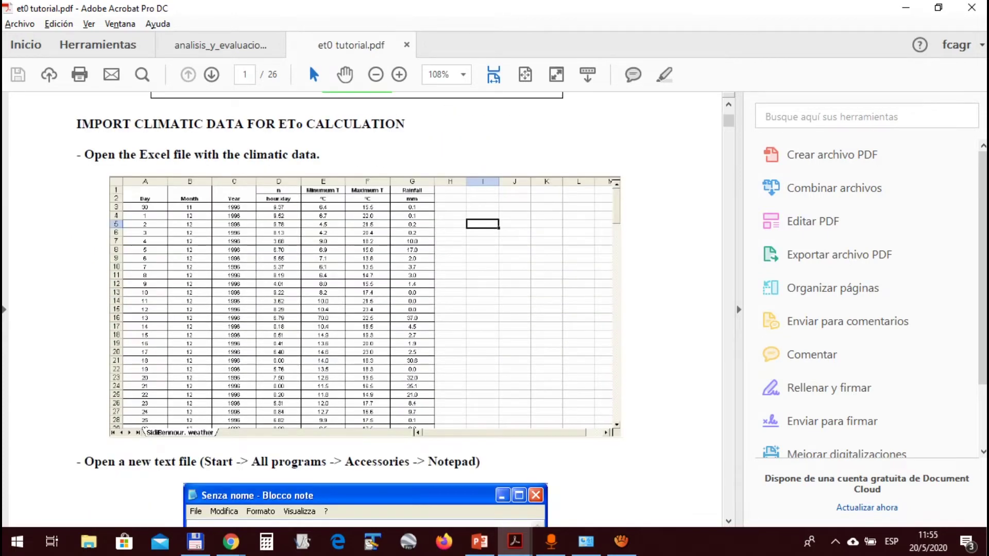
pyautogui.scroll(-1, 361, 309)
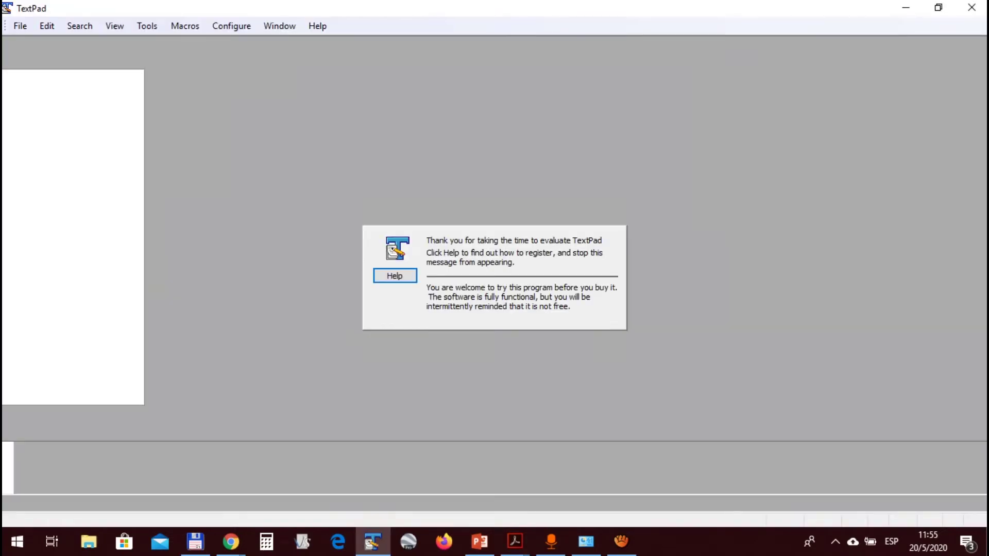
# Scroll the tutorial back up to the Legend and the Import Climatic Data heading
pyautogui.hotkey('alt', 'Tab')
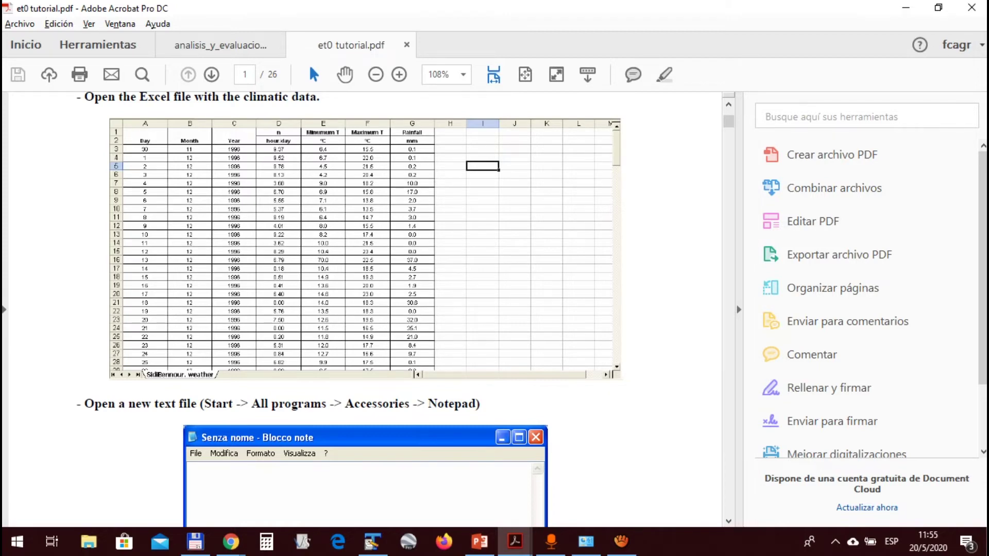
pyautogui.scroll(1, 254, 135)
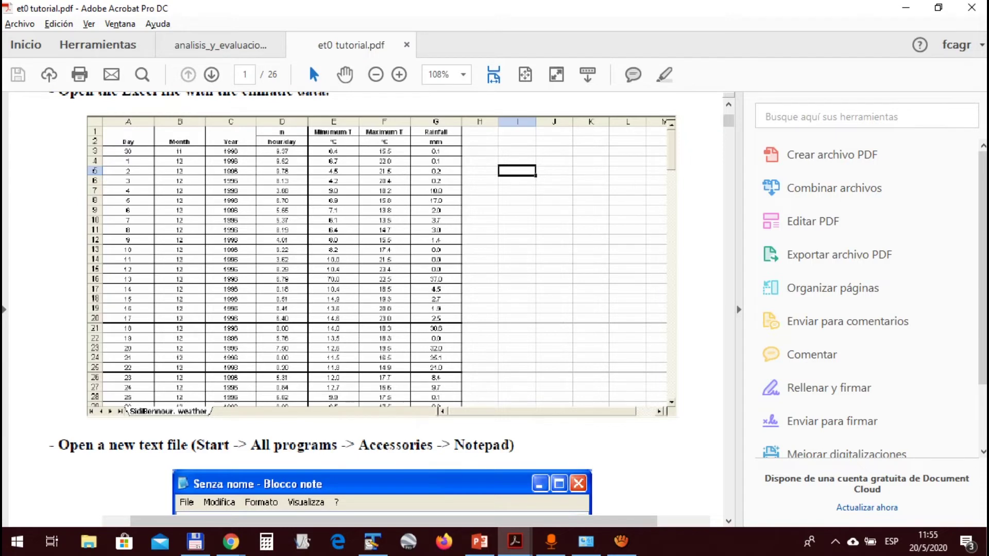
pyautogui.scroll(3, 261, 145)
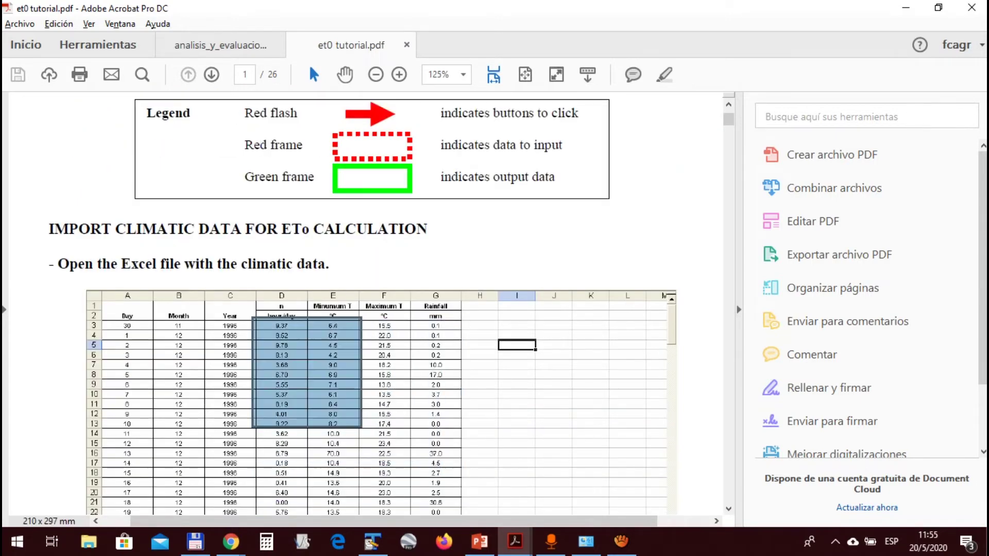
pyautogui.scroll(1, 360, 304)
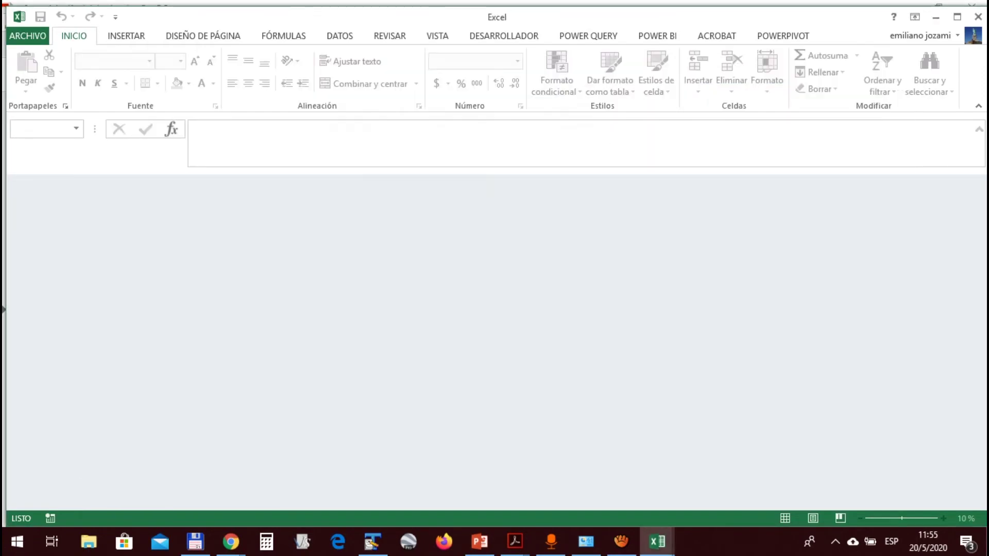
# Zoom the tutorial's example sheet to 200% and mark columns D–G to see what gets copied
pyautogui.scroll(-1, 371, 309)
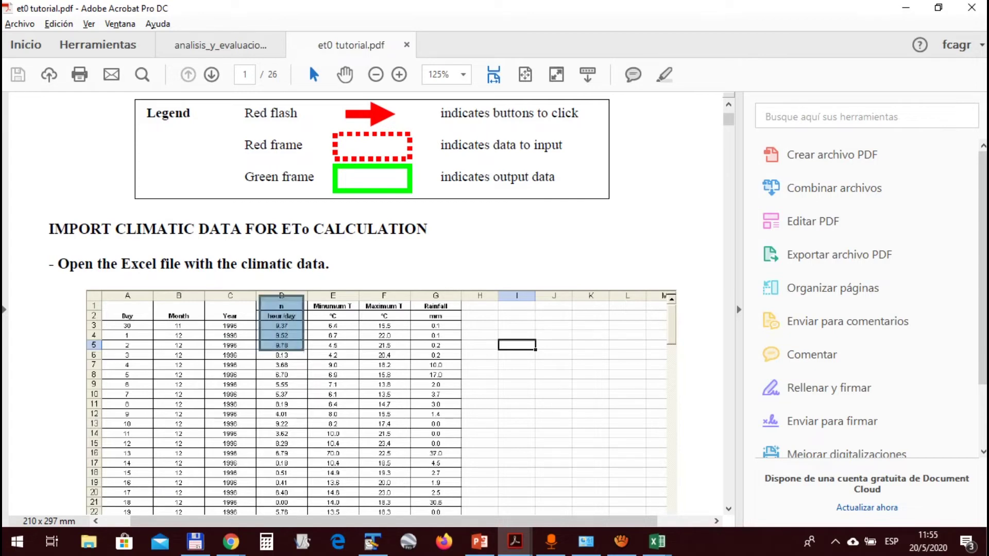
pyautogui.scroll(2, 295, 344)
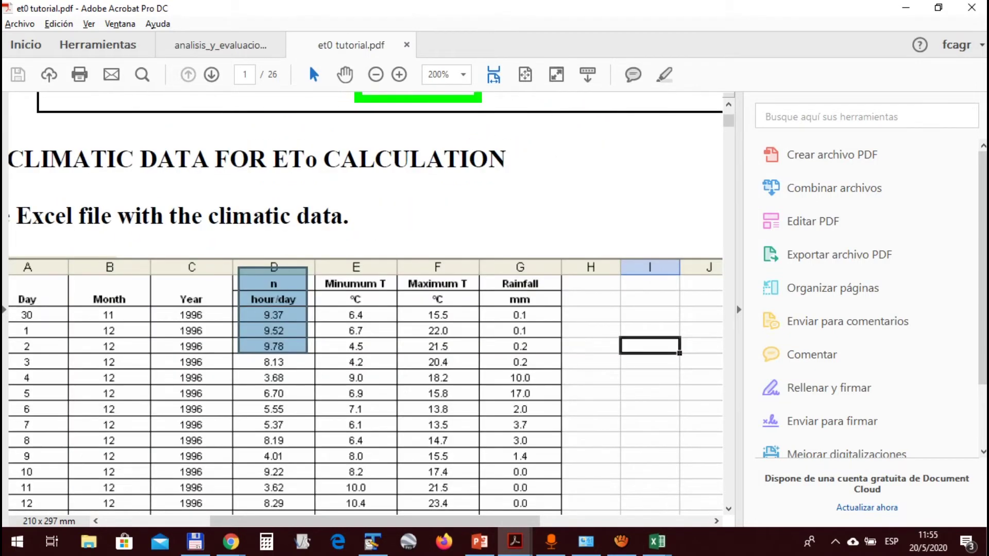
pyautogui.click(296, 344)
pyautogui.moveTo(245, 310); pyautogui.dragTo(567, 514)
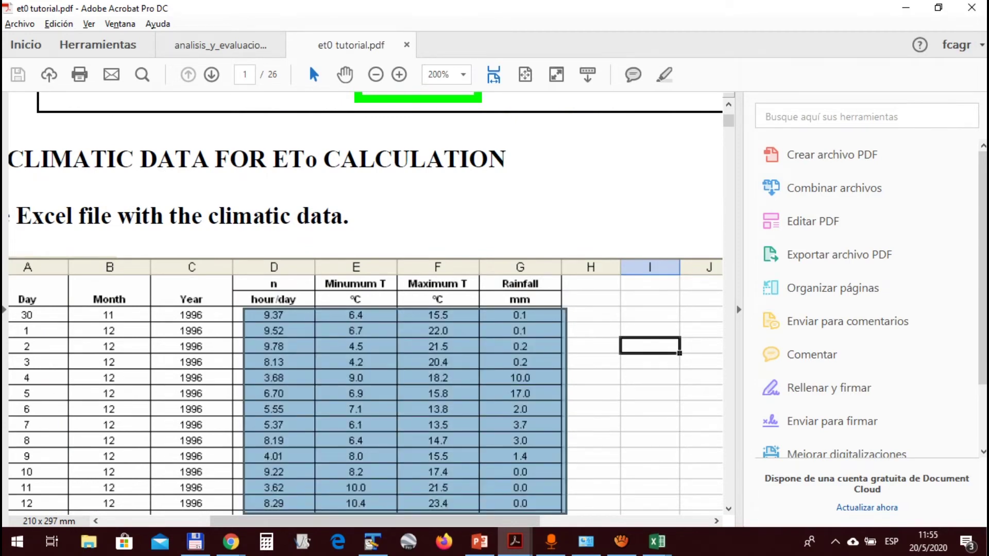
pyautogui.press('alt')
pyautogui.click(293, 301)
pyautogui.scroll(-1, 293, 301)
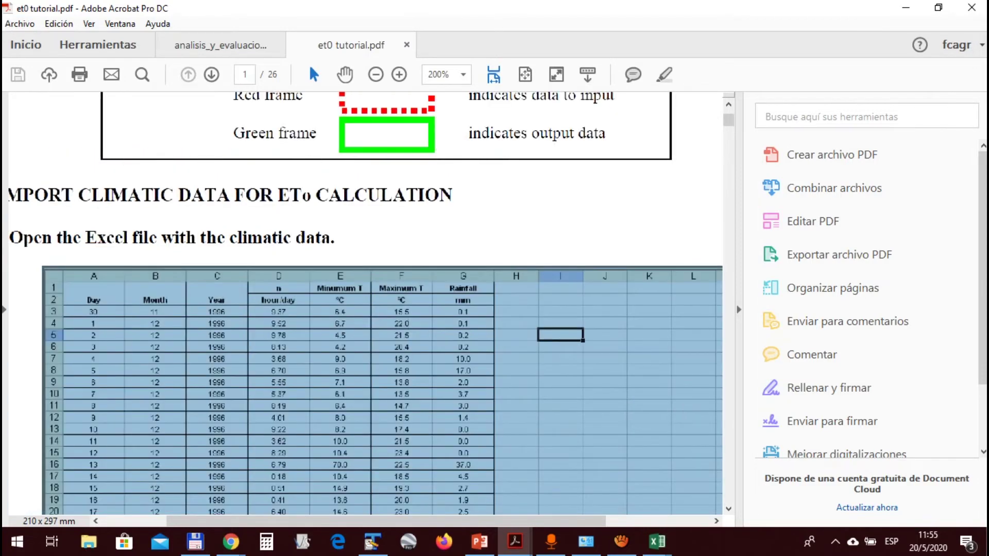
pyautogui.hotkey('alt', 'Tab')
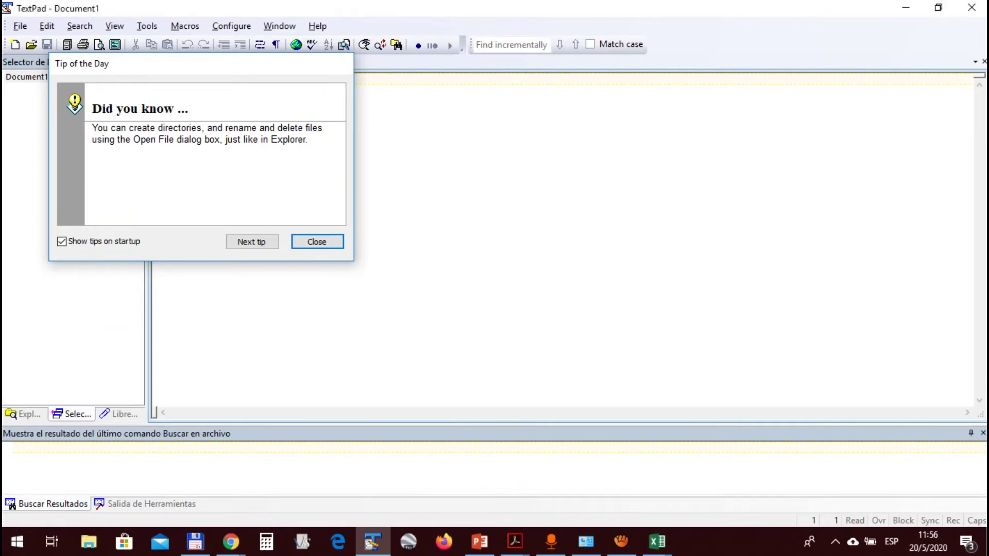
# Bring the Zavalla 1982-1983.xlsx workbook to the front and choose Habilitar edición
pyautogui.click(342, 61)
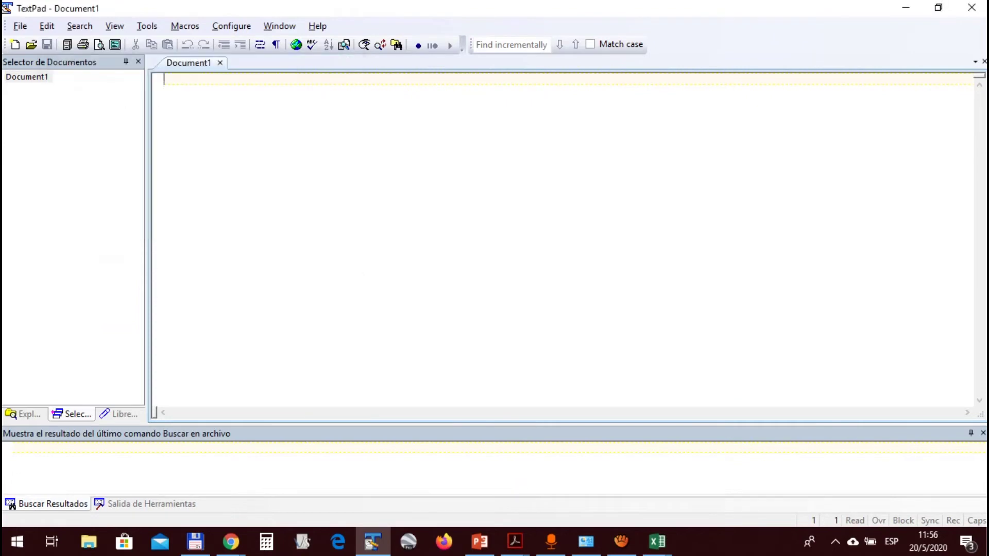
pyautogui.hotkey('alt', 'Tab')
pyautogui.press('Tab')
pyautogui.press('Tab')
pyautogui.press('Tab')
pyautogui.press('Right')
pyautogui.press('Up')
pyautogui.press('Down')
pyautogui.press('Down')
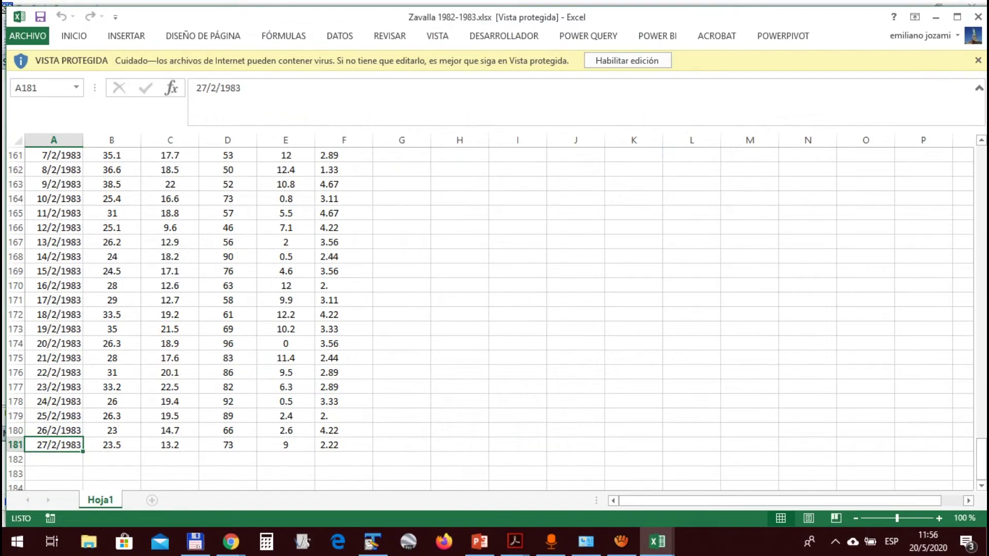
pyautogui.scroll(12, 490, 320)
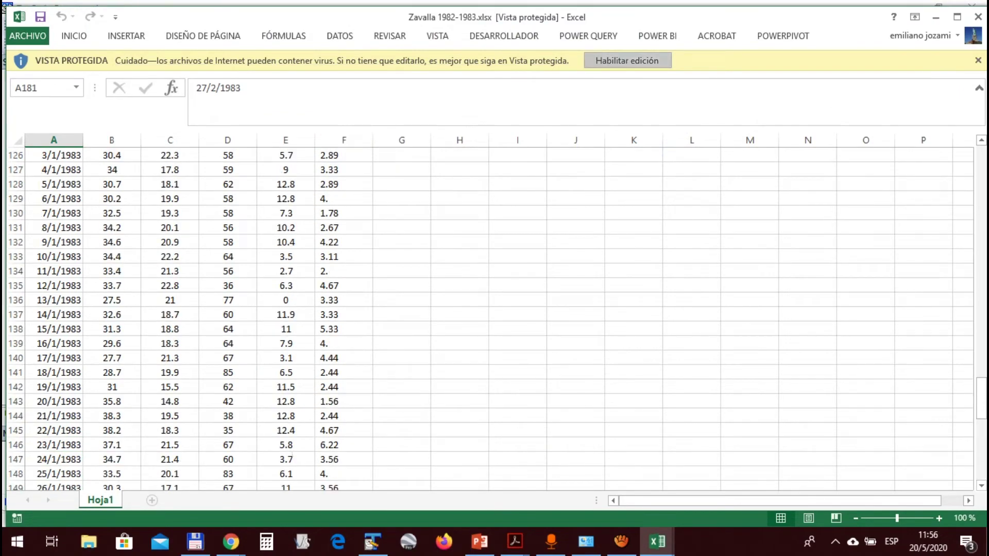
pyautogui.click(627, 60)
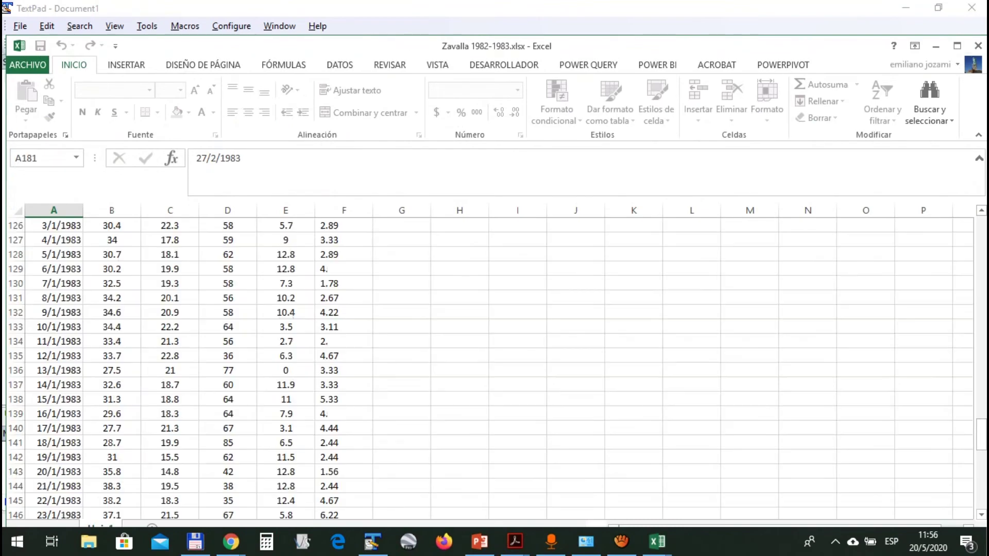
# Check the data columns and rename the wind header in F1 to 'viento'
pyautogui.click(112, 239)
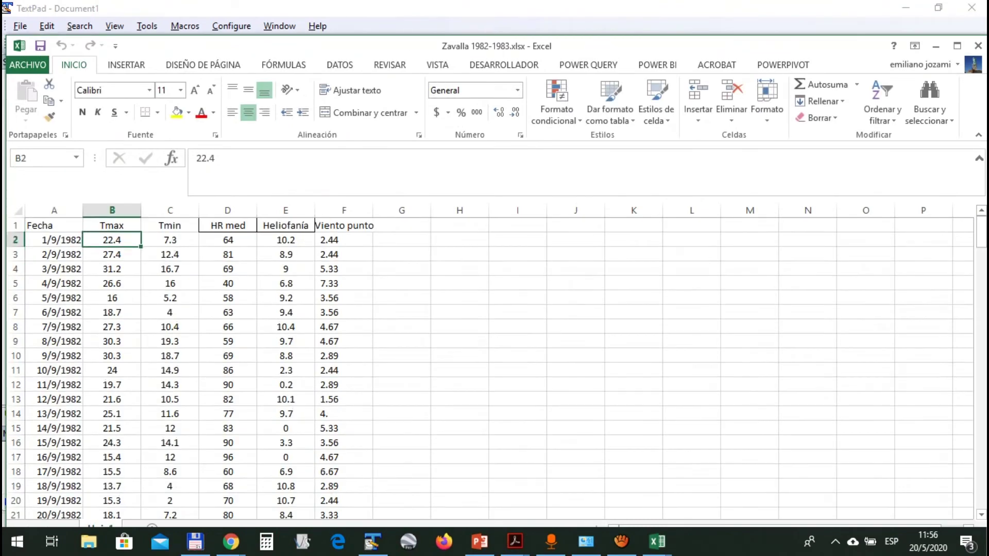
pyautogui.hotkey('ctrl', 'shift', 'Down')
pyautogui.hotkey('ctrl', 'shift', 'Right')
pyautogui.hotkey('ctrl', 'Up')
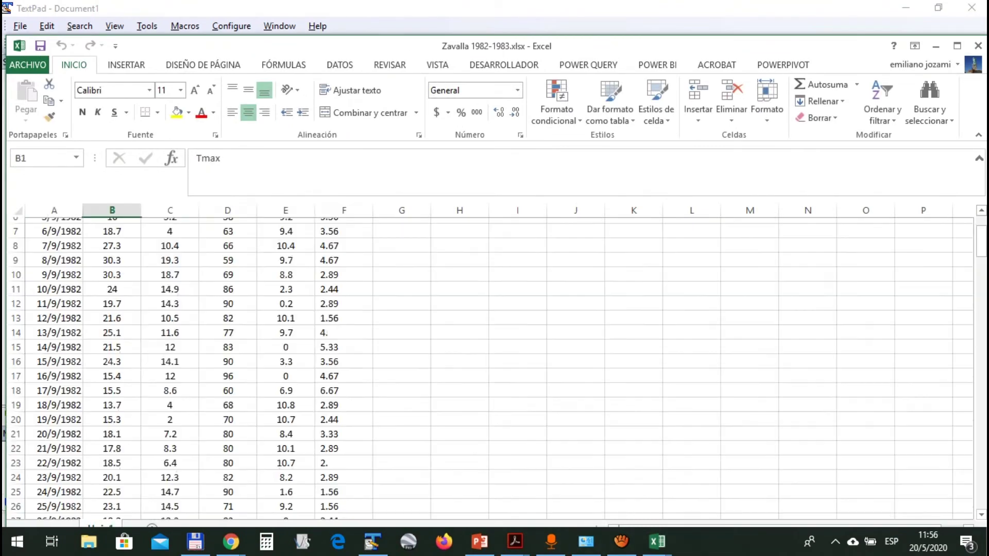
pyautogui.press('Down')
pyautogui.press('Right')
pyautogui.press('Right')
pyautogui.press('Left')
pyautogui.press('Right')
pyautogui.press('Right')
pyautogui.press('Right')
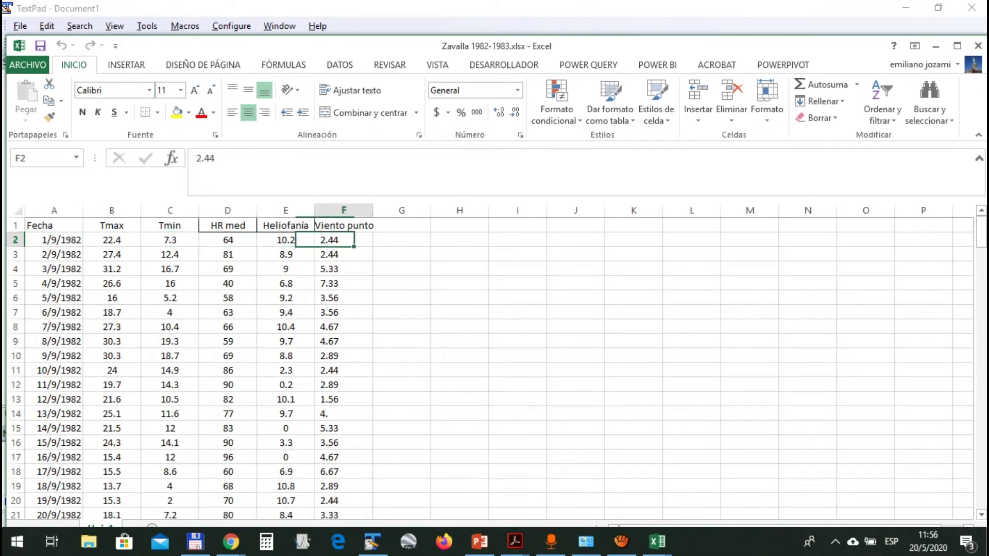
pyautogui.press('Down')
pyautogui.press('Down')
pyautogui.press('Down')
pyautogui.press('Down')
pyautogui.press('Down')
pyautogui.press('Down')
pyautogui.press('Down')
pyautogui.press('Down')
pyautogui.press('Down')
pyautogui.press('Down')
pyautogui.press('Down')
pyautogui.press('Down')
pyautogui.press('Down')
pyautogui.press('Down')
pyautogui.press('Down')
pyautogui.press('Up')
pyautogui.press('Up')
pyautogui.press('Up')
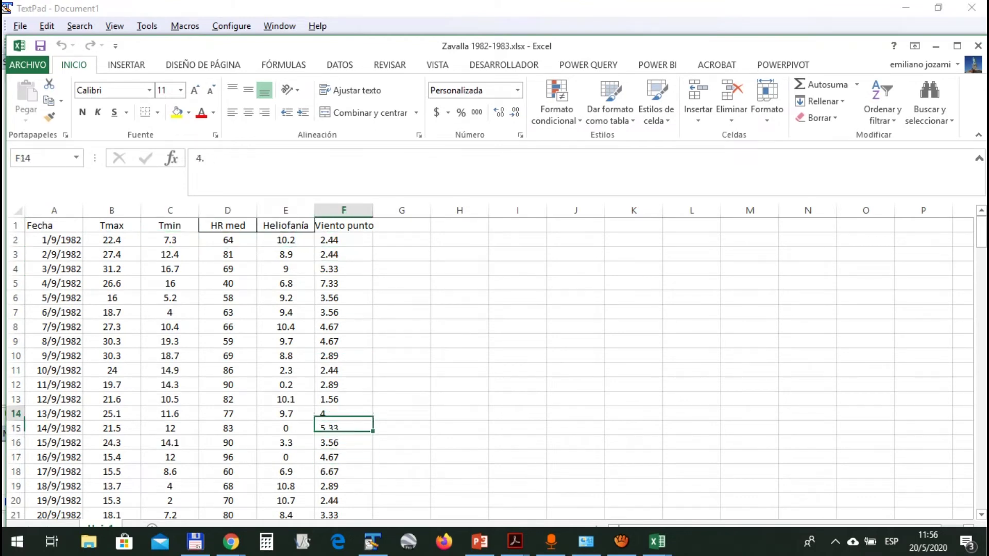
pyautogui.hotkey('ctrl', 'Up')
pyautogui.write('vi')
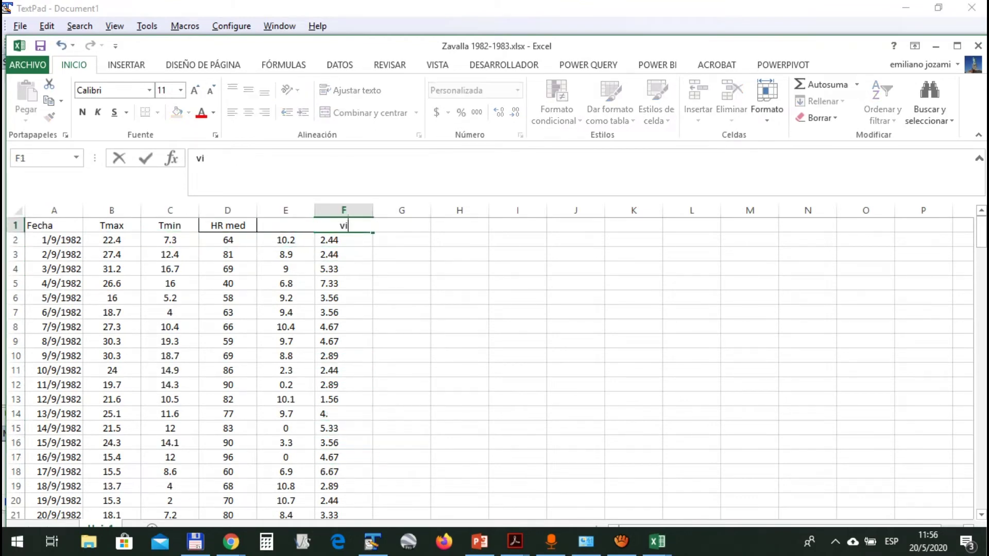
pyautogui.write('ento')
pyautogui.press('Return')
# Select the climate values B2:F181 and copy them
pyautogui.press('Left')
pyautogui.press('Left')
pyautogui.press('Left')
pyautogui.press('Left')
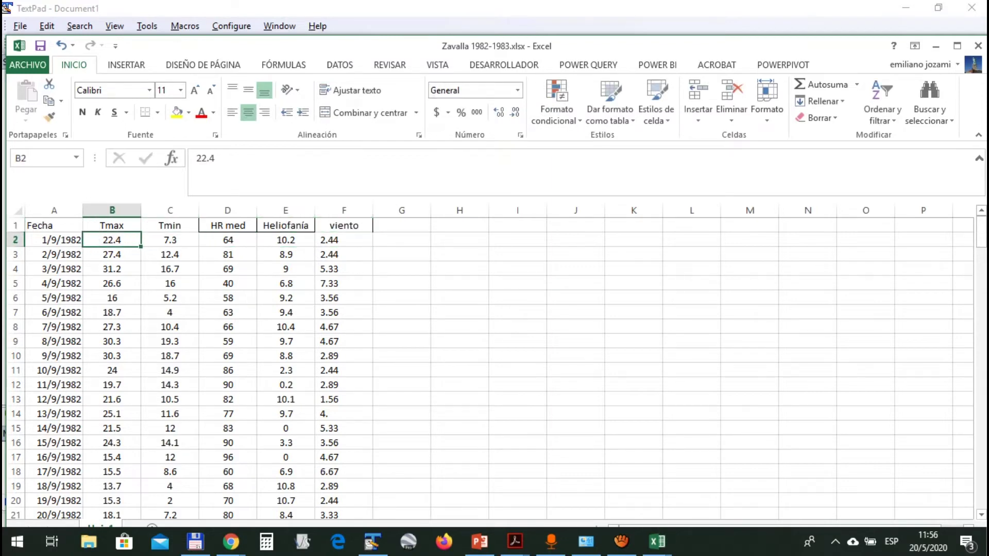
pyautogui.press('Left')
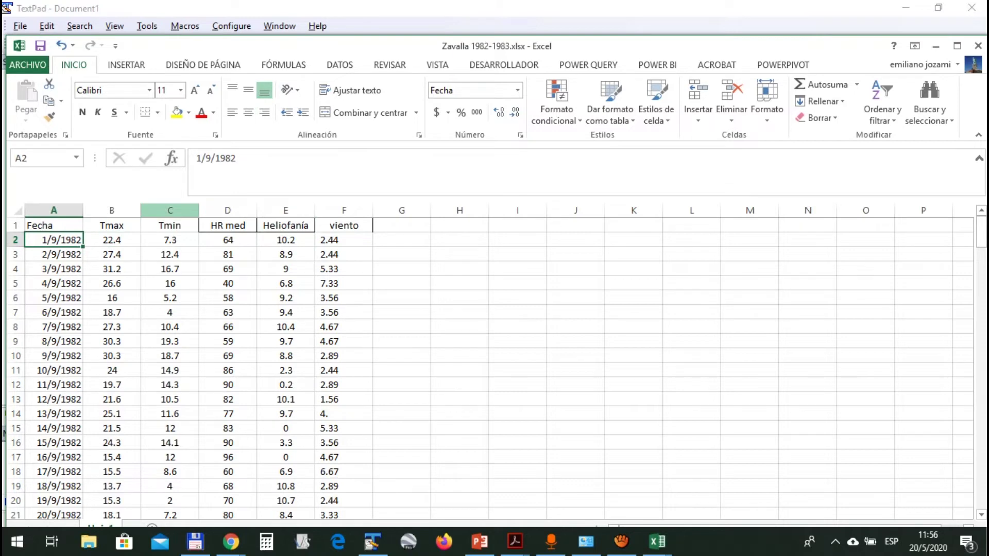
pyautogui.hotkey('ctrl', 'Down')
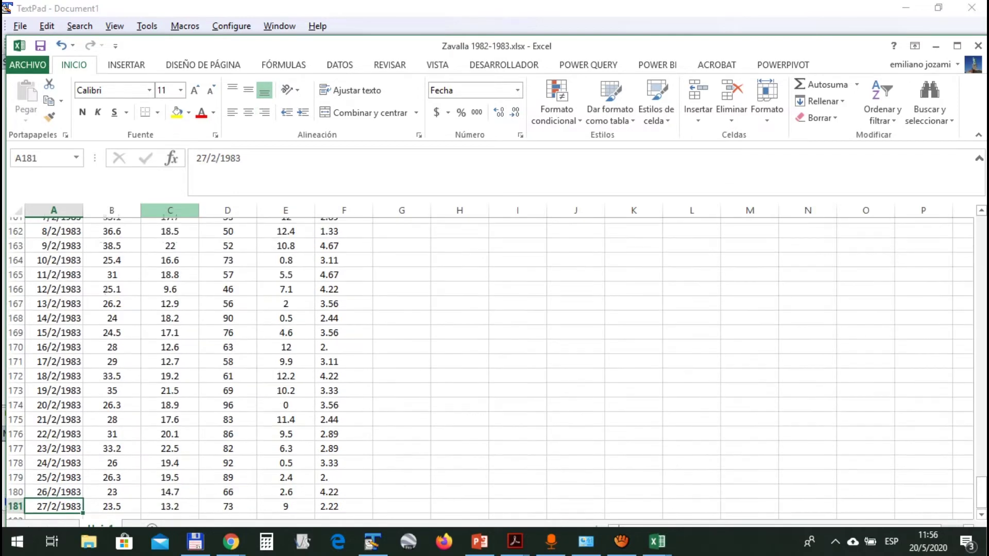
pyautogui.hotkey('ctrl', 'Up')
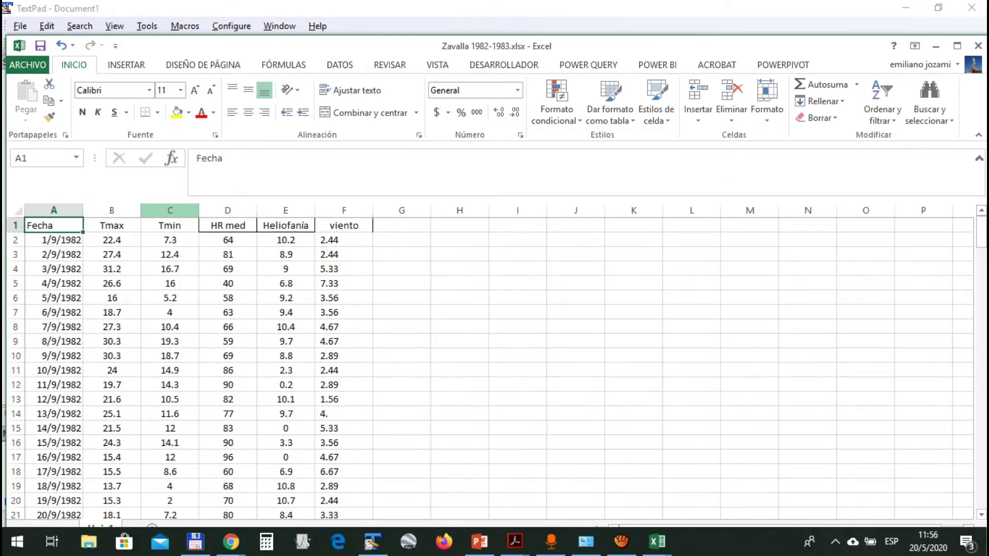
pyautogui.press('Right')
pyautogui.press('Down')
pyautogui.hotkey('ctrl', 'shift', 'End')
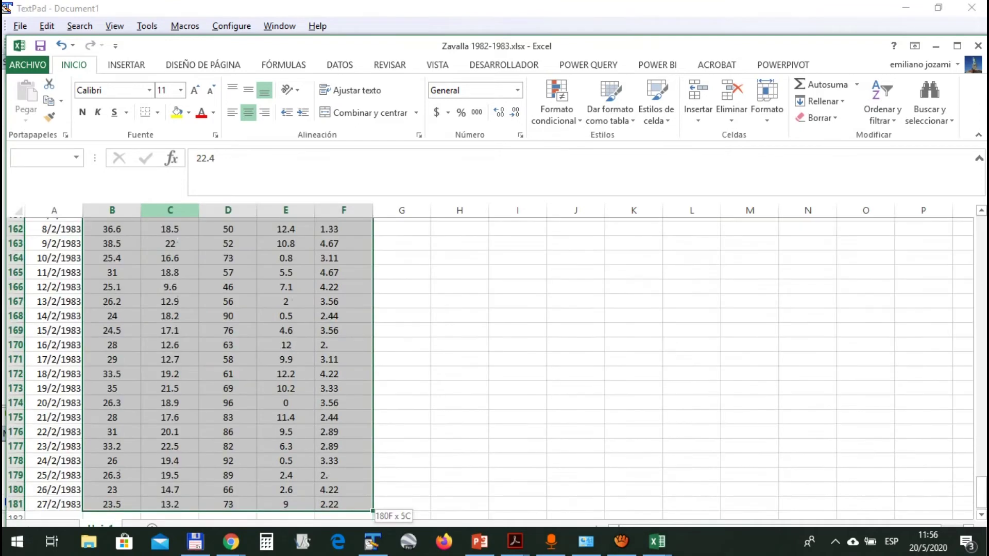
pyautogui.hotkey('ctrl', 'c')
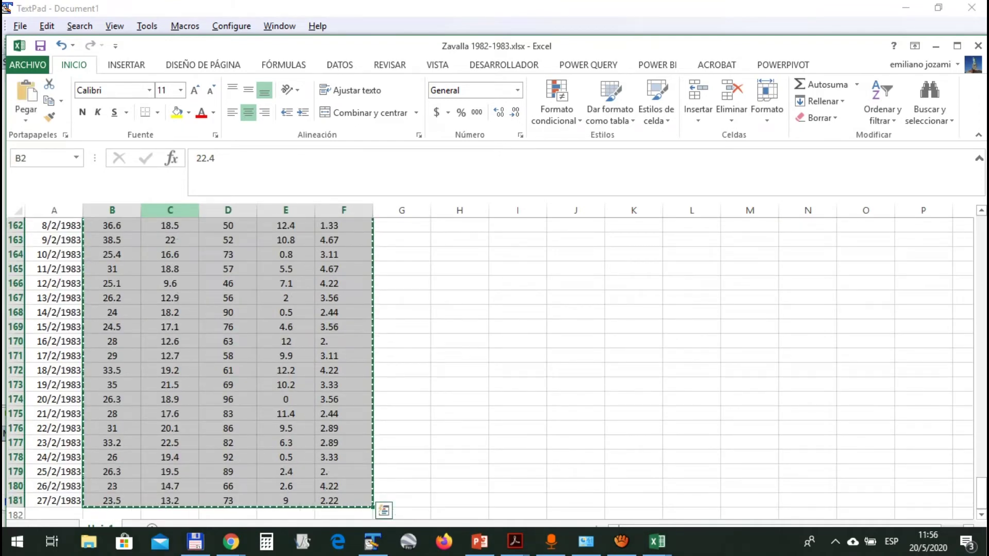
pyautogui.hotkey('alt', 'Tab')
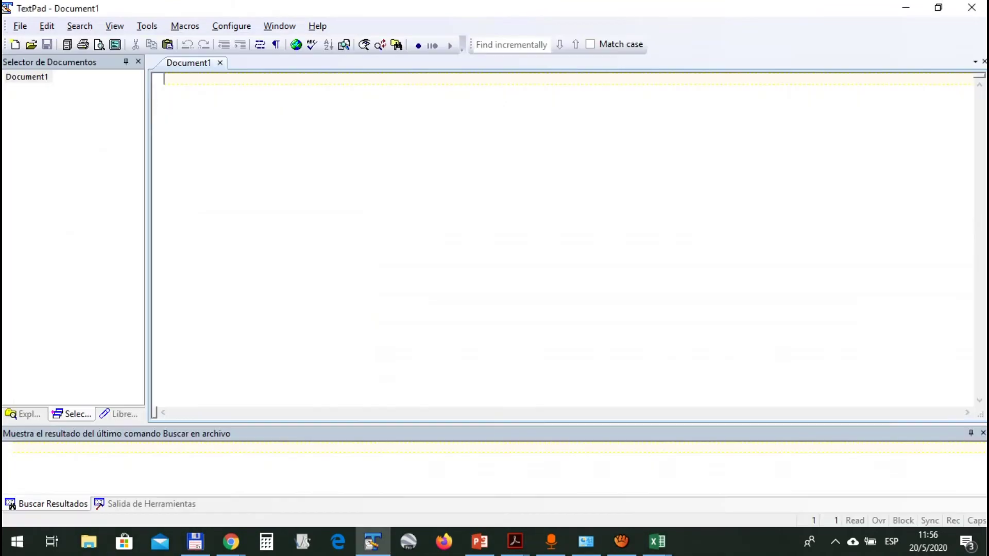
# Paste the climate values into TextPad Document1 and check the tutorial's .CXT save instructions
pyautogui.hotkey('ctrl', 'v')
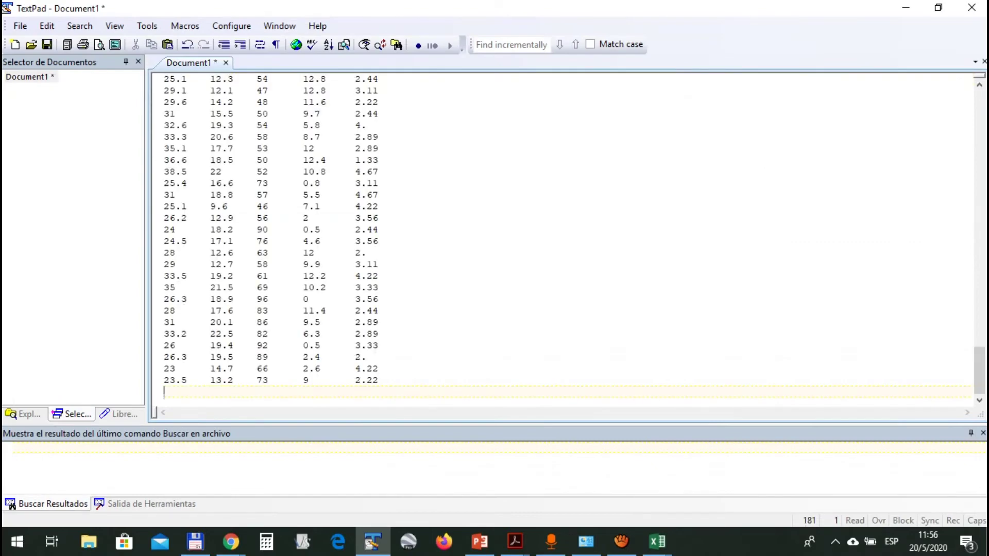
pyautogui.hotkey('ctrl', 'Home')
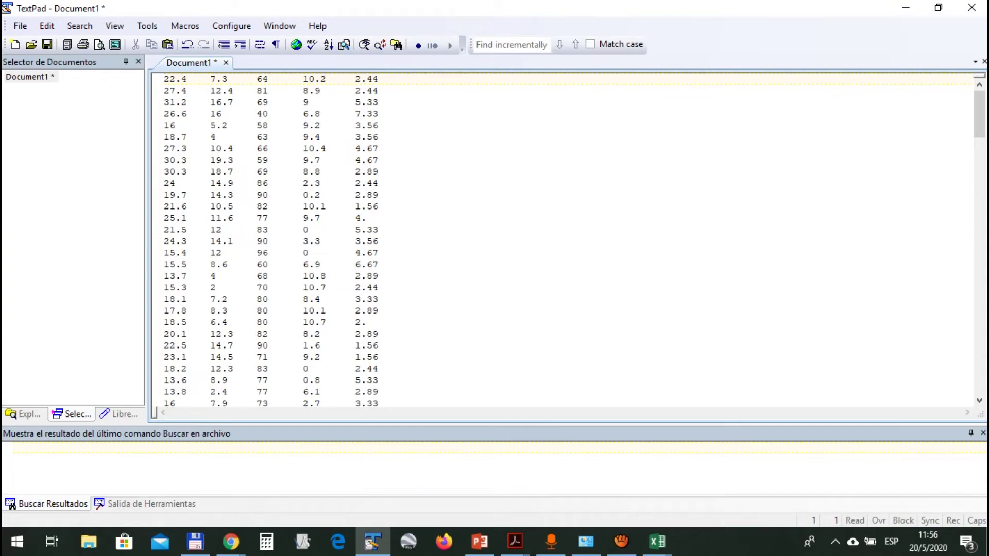
pyautogui.press('alt')
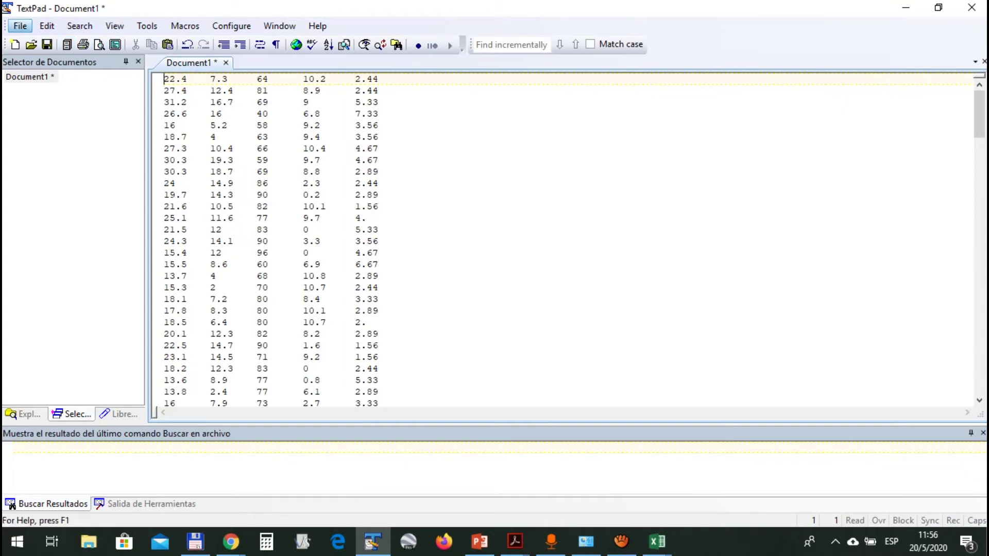
pyautogui.hotkey('alt', 'Tab')
pyautogui.hotkey('alt', 'Tab')
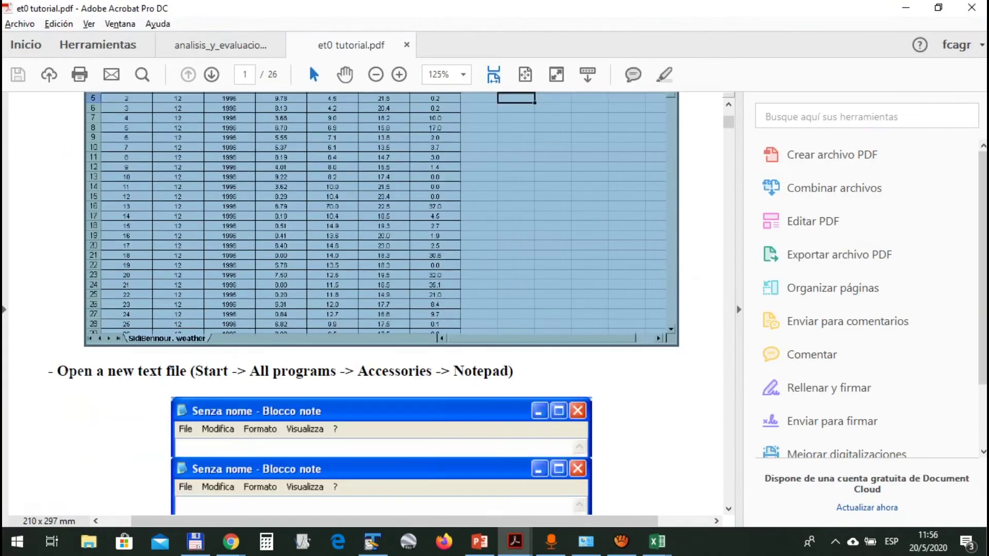
pyautogui.scroll(-15, 361, 309)
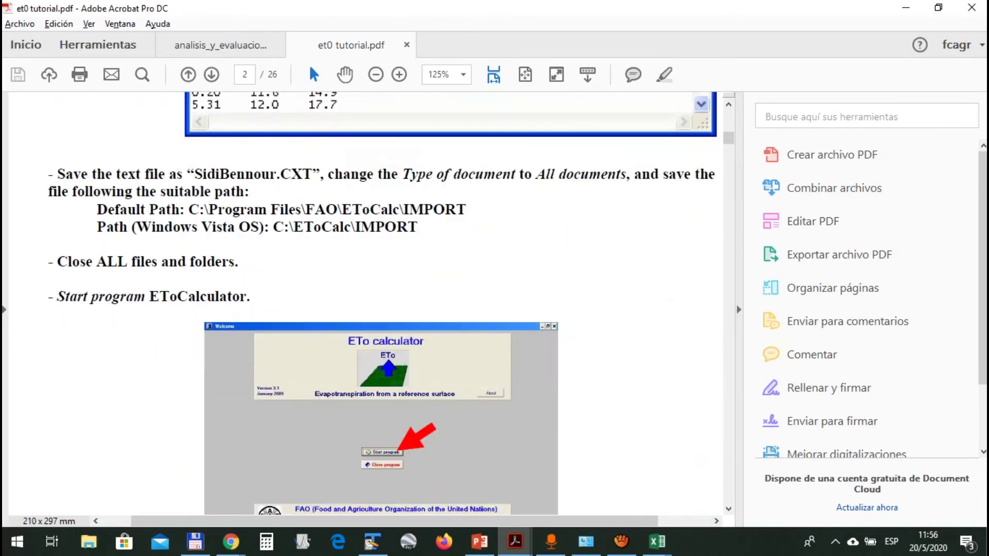
pyautogui.moveTo(276, 174); pyautogui.dragTo(320, 174)
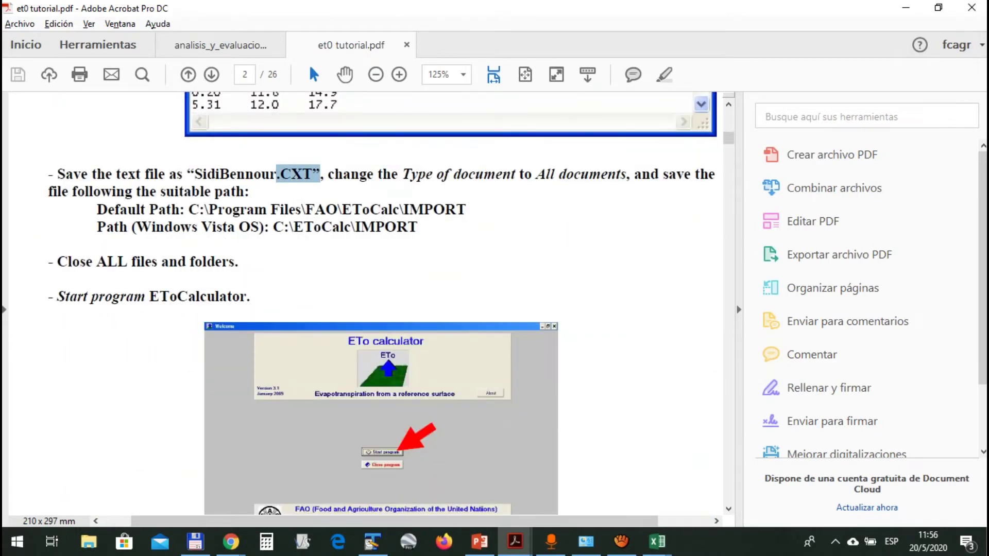
pyautogui.hotkey('alt', 'Tab')
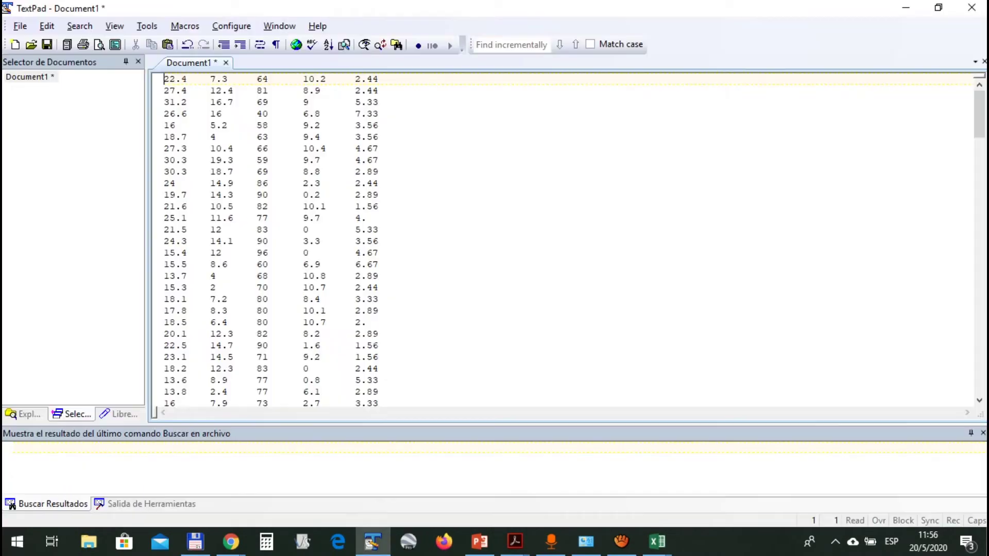
pyautogui.hotkey('alt', 'f')
# Start Save As and browse to the escritorio folder on the desktop
pyautogui.press('Down')
pyautogui.press('Down')
pyautogui.press('Down')
pyautogui.press('Down')
pyautogui.press('Down')
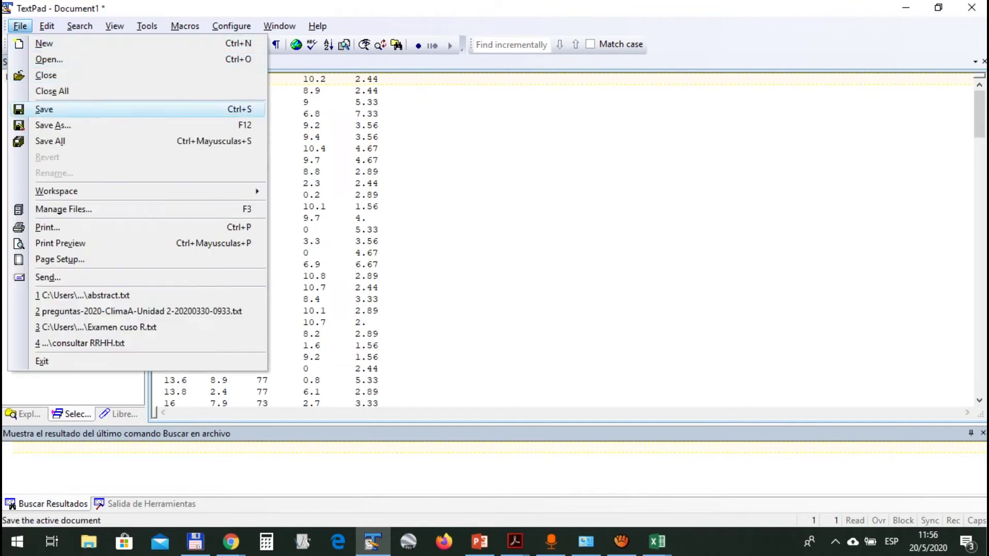
pyautogui.press('Escape')
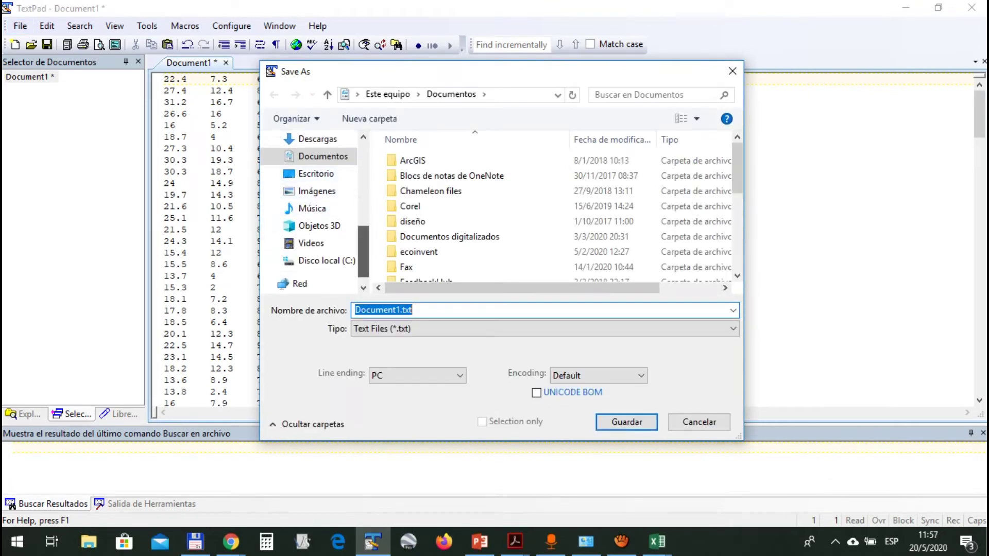
pyautogui.click(316, 173)
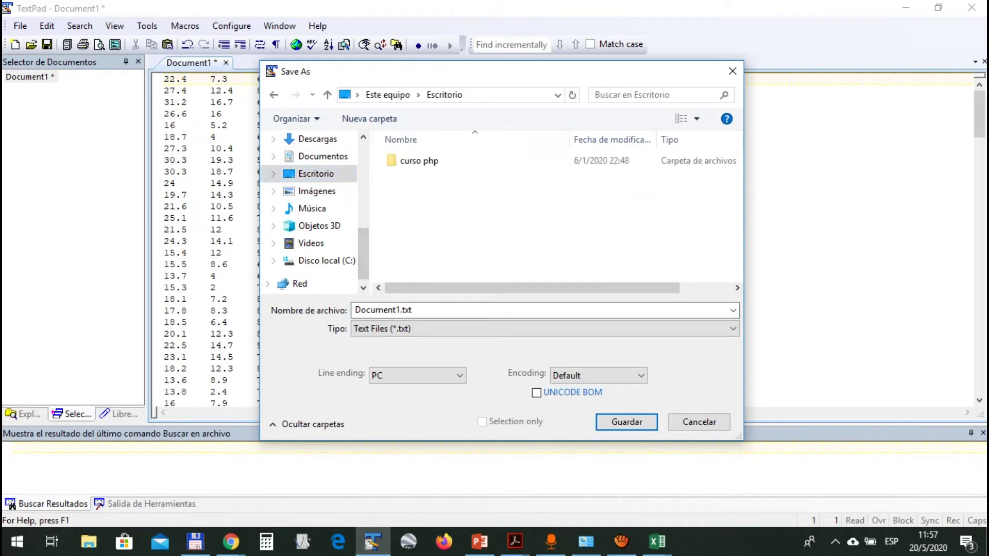
pyautogui.click(418, 176)
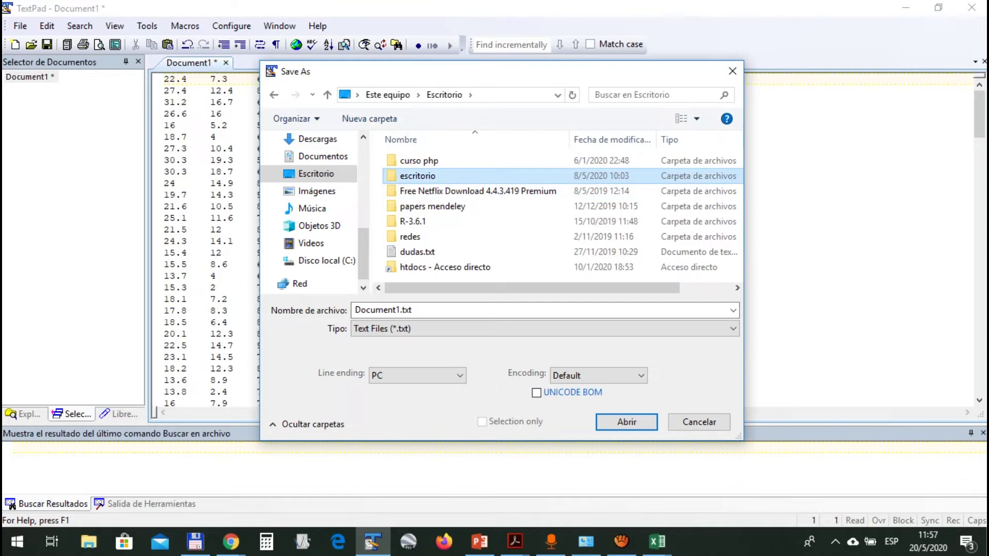
pyautogui.press('Return')
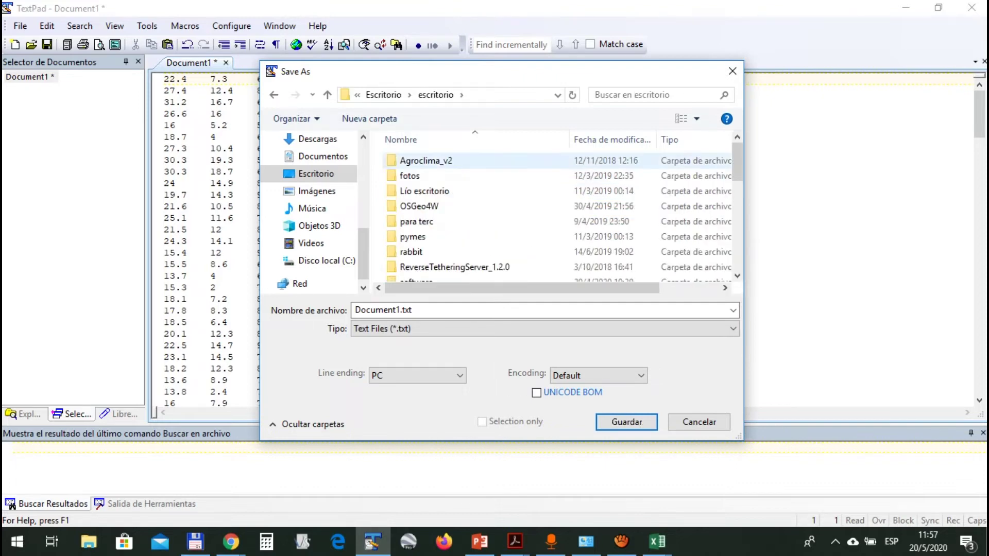
pyautogui.press('3')
pyautogui.press('BackSpace')
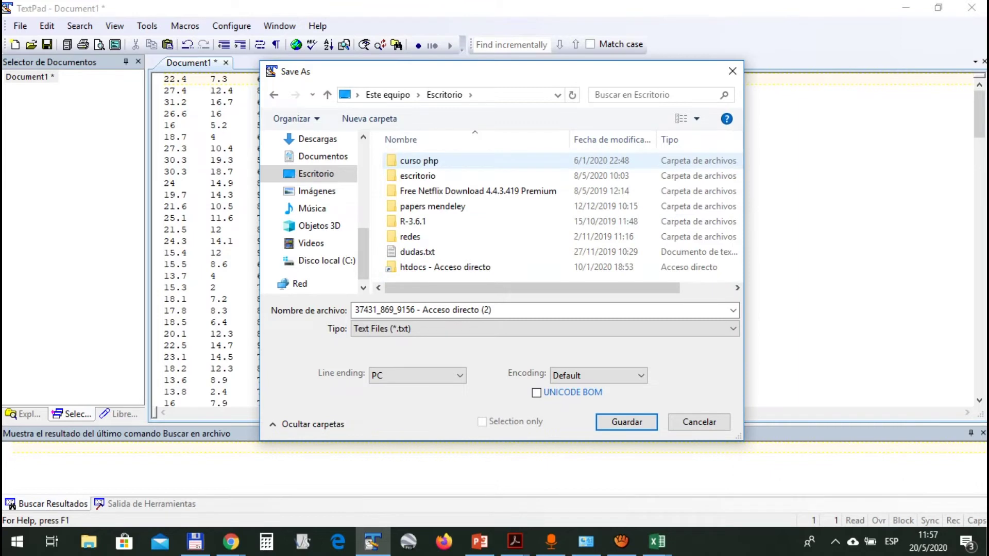
pyautogui.press('Down')
pyautogui.press('Down')
pyautogui.press('BackSpace')
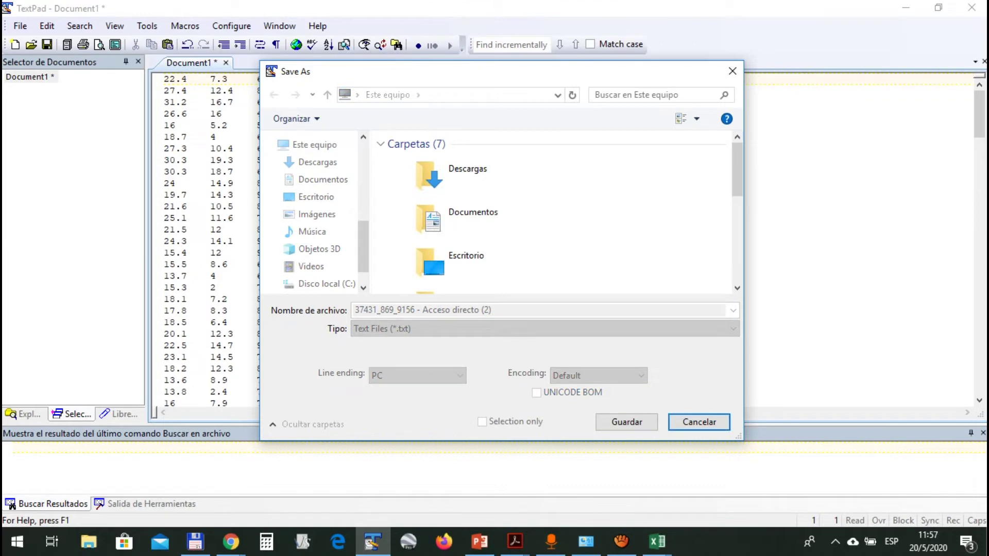
# Navigate into escritorio\software\ETo\IMPORT as the save location
pyautogui.click(316, 197)
pyautogui.click(478, 191)
pyautogui.click(433, 206)
pyautogui.click(418, 176)
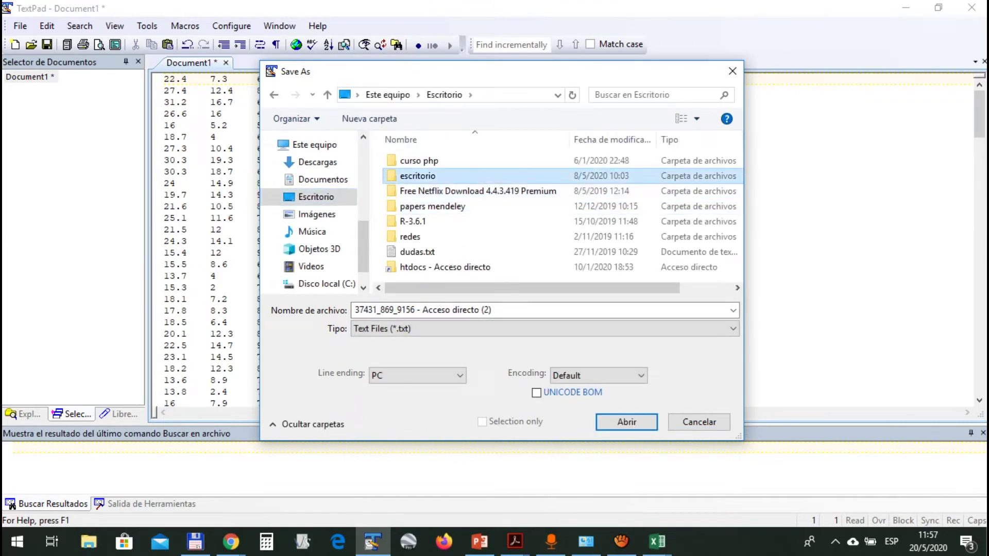
pyautogui.doubleClick(418, 176)
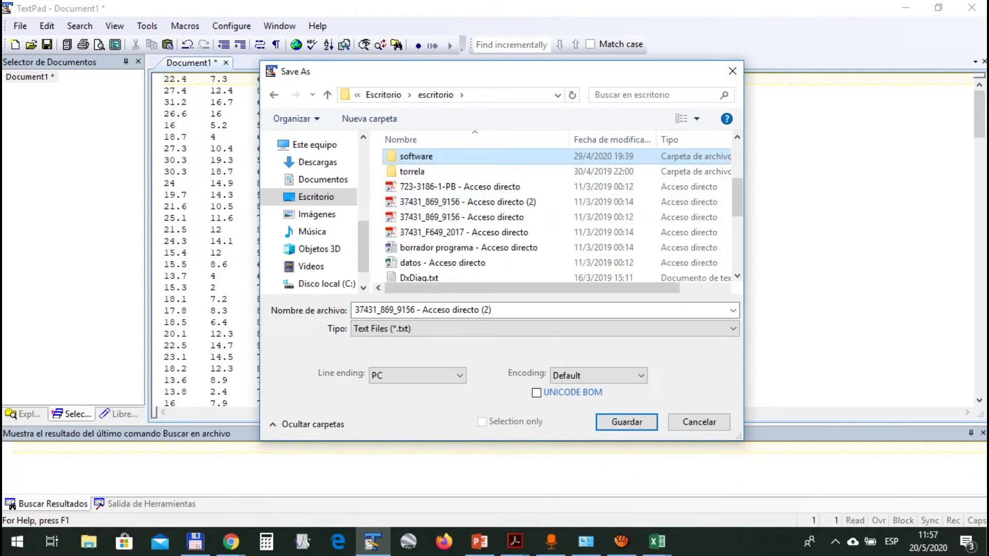
pyautogui.doubleClick(415, 160)
pyautogui.doubleClick(407, 206)
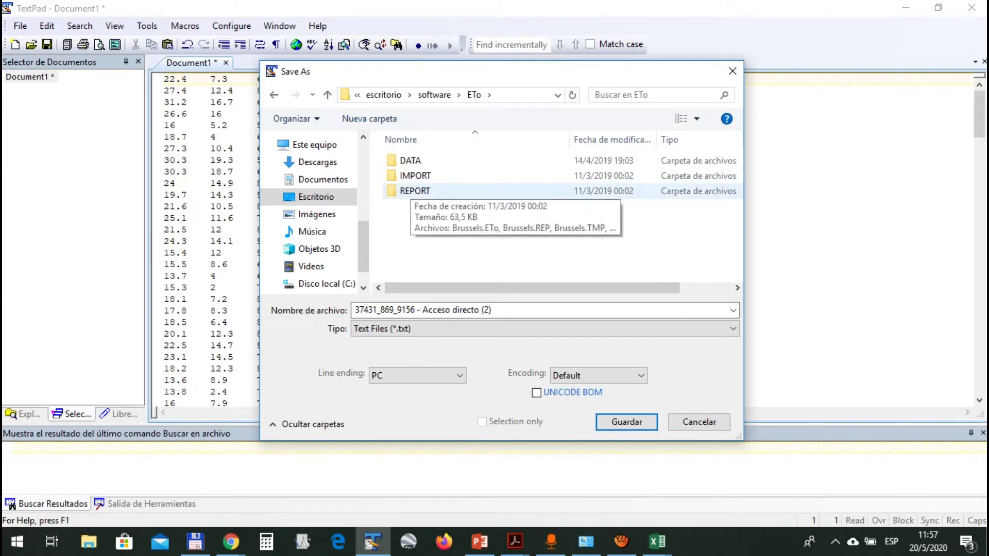
pyautogui.click(413, 176)
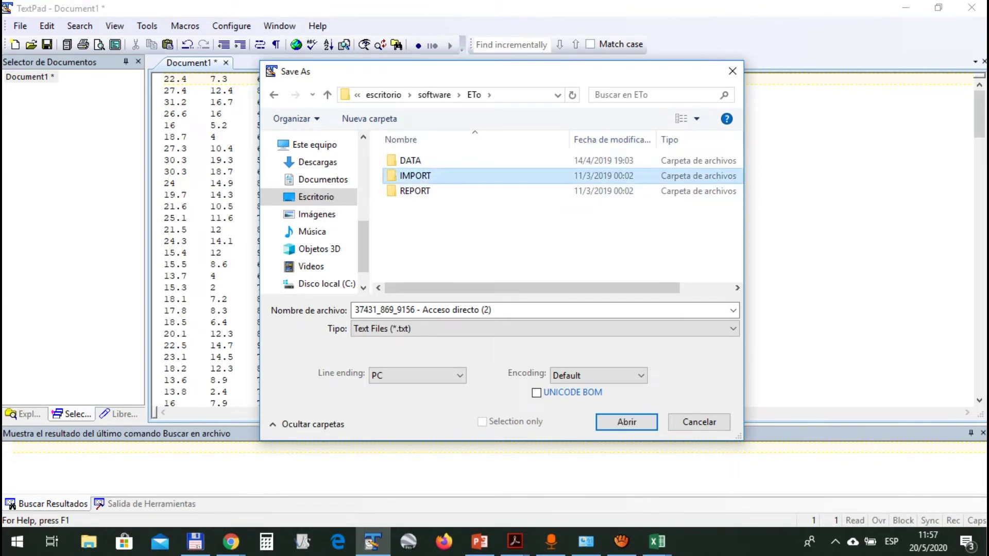
pyautogui.press('Return')
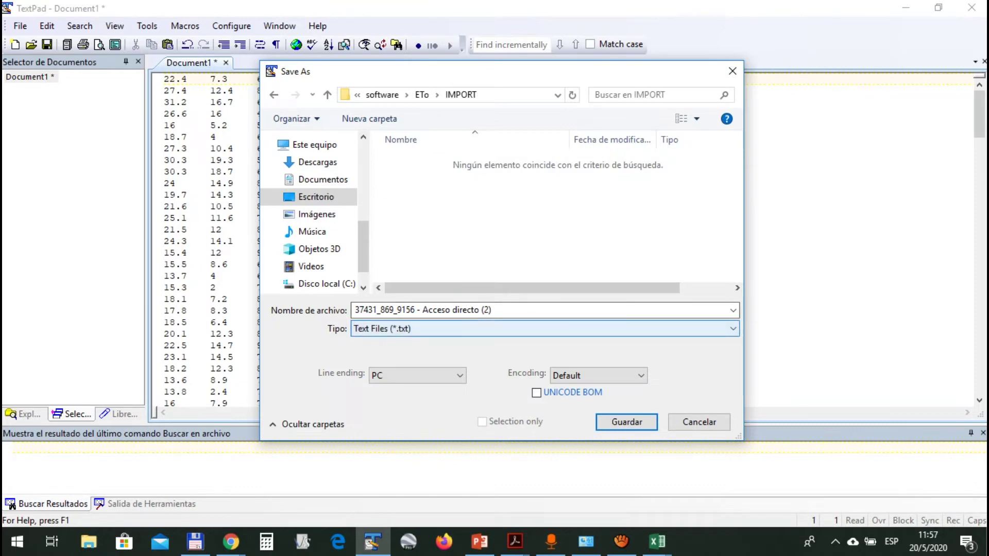
# Enter the file name 'zavalla 1982 - ej UNVM.CXT'
pyautogui.click(422, 309)
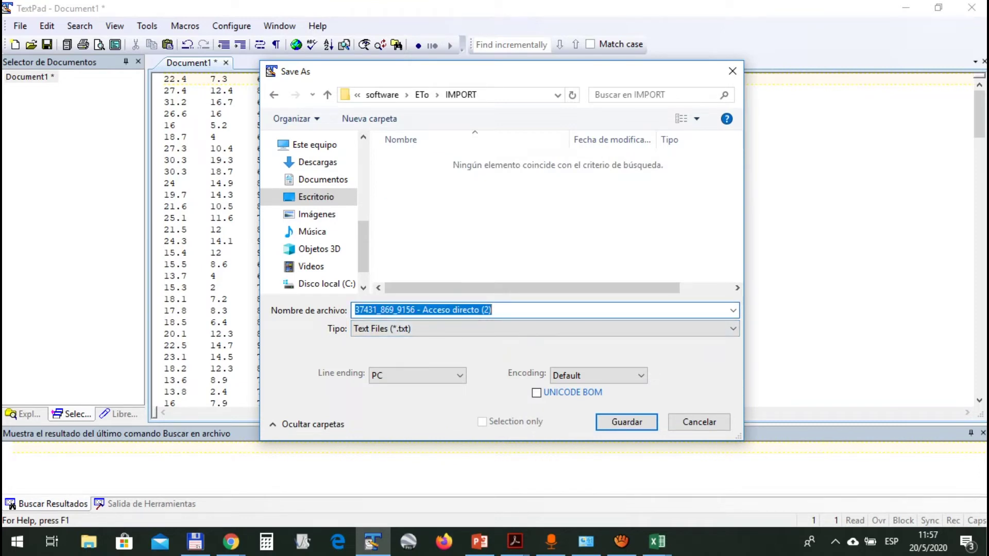
pyautogui.write('za')
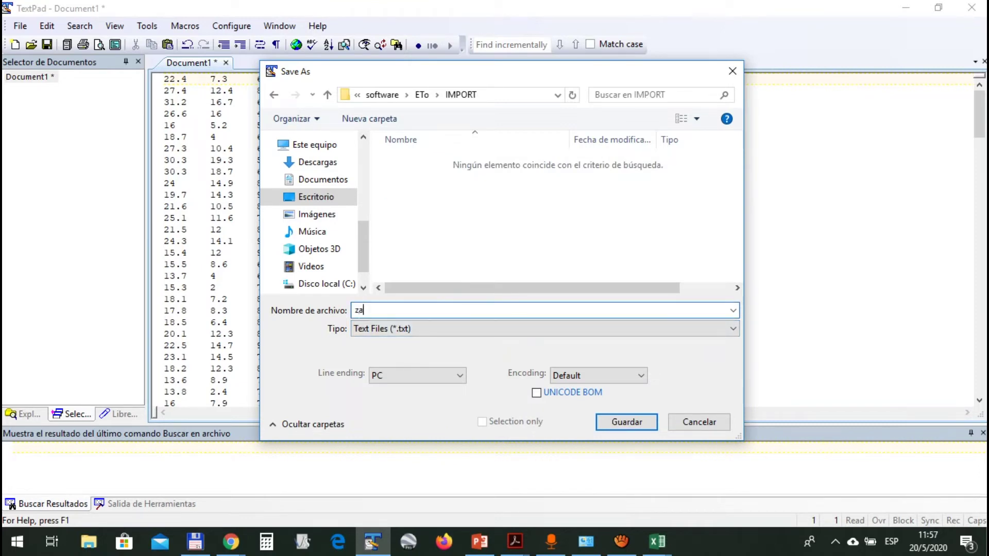
pyautogui.write('valla 1982')
pyautogui.write(' - ')
pyautogui.write('ejec')
pyautogui.press('BackSpace')
pyautogui.press('BackSpace')
pyautogui.write('UNVM.CXT')
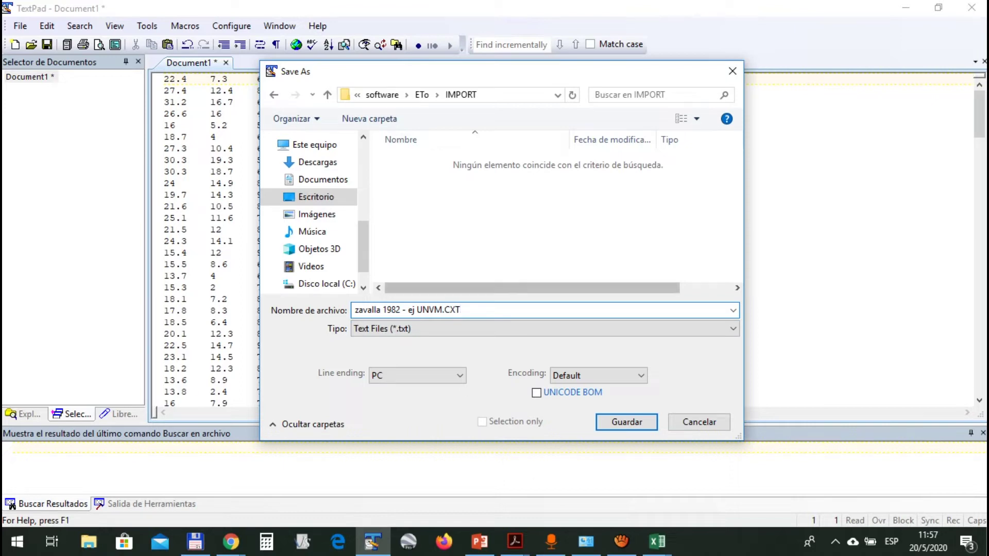
# Set the file type to All Files (*.*) and save into the IMPORT folder
pyautogui.click(733, 329)
pyautogui.press('Down')
pyautogui.press('Down')
pyautogui.press('Down')
pyautogui.press('Down')
pyautogui.press('Down')
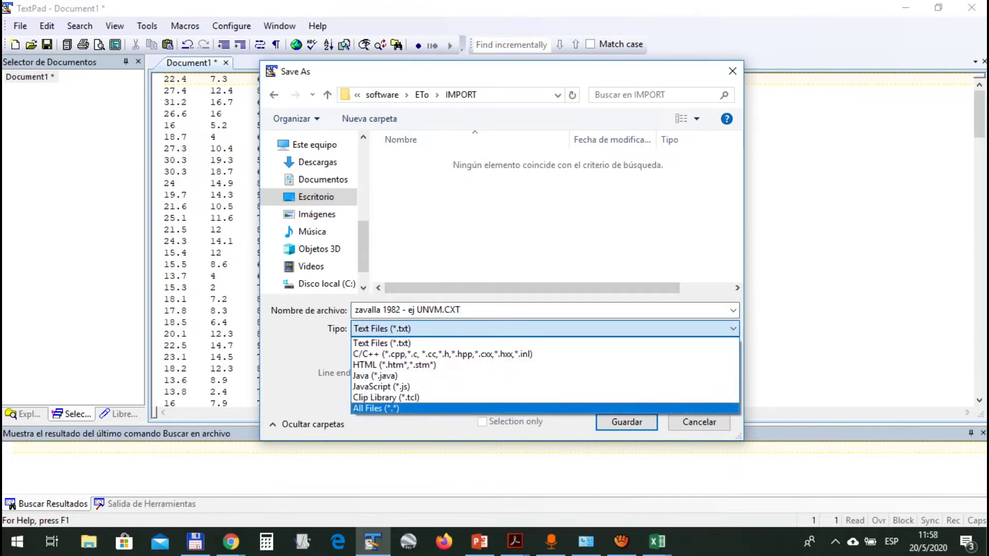
pyautogui.press('Return')
pyautogui.hotkey('shift', 'Tab')
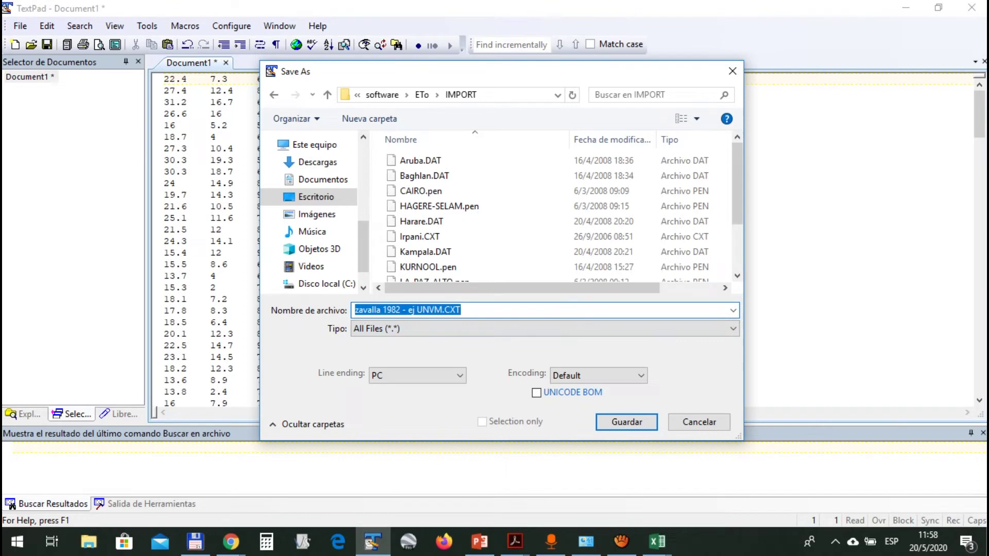
pyautogui.scroll(-2, 515, 227)
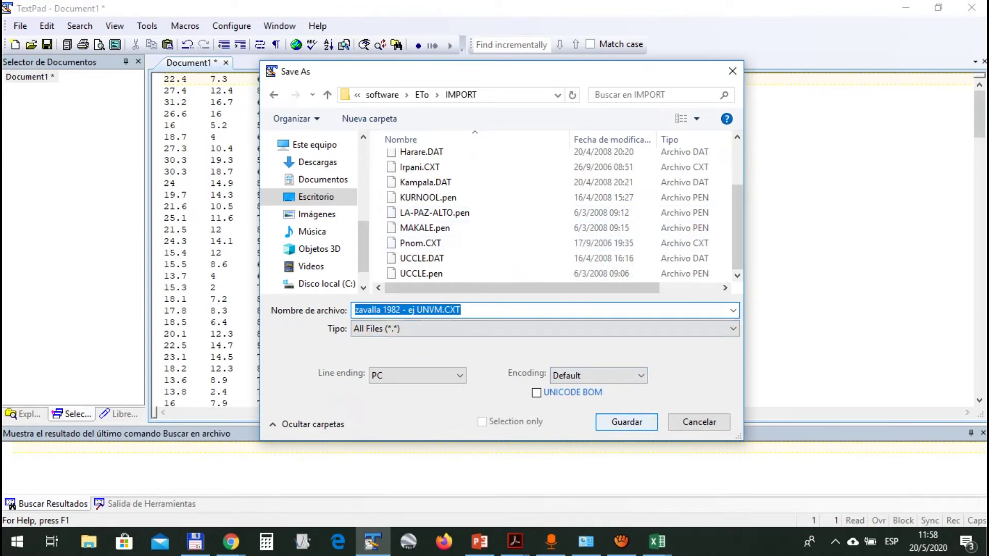
pyautogui.press('Return')
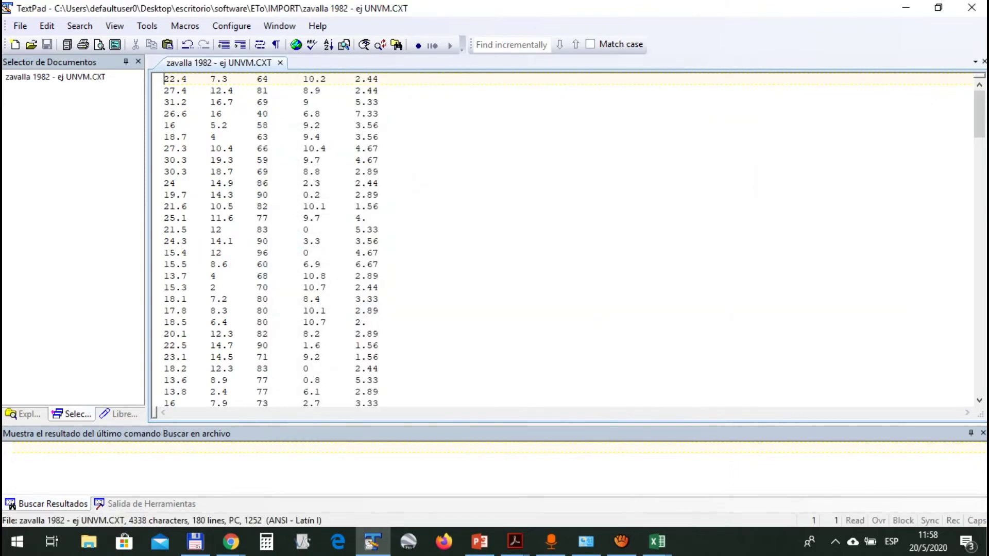
# In Total Commander, navigate from the villa maría folder to Desktop\escritorio\software
pyautogui.click(195, 542)
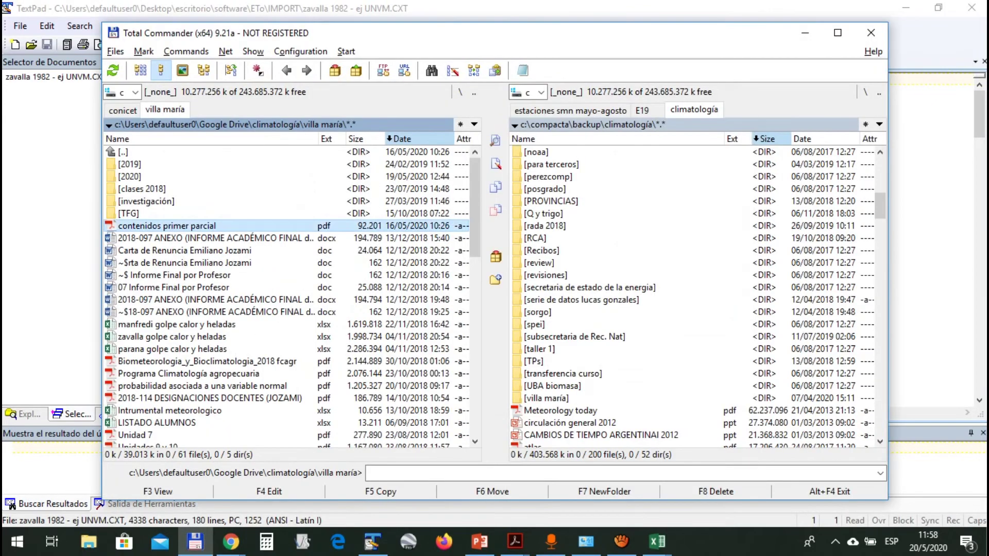
pyautogui.press('BackSpace')
pyautogui.press('BackSpace')
pyautogui.press('BackSpace')
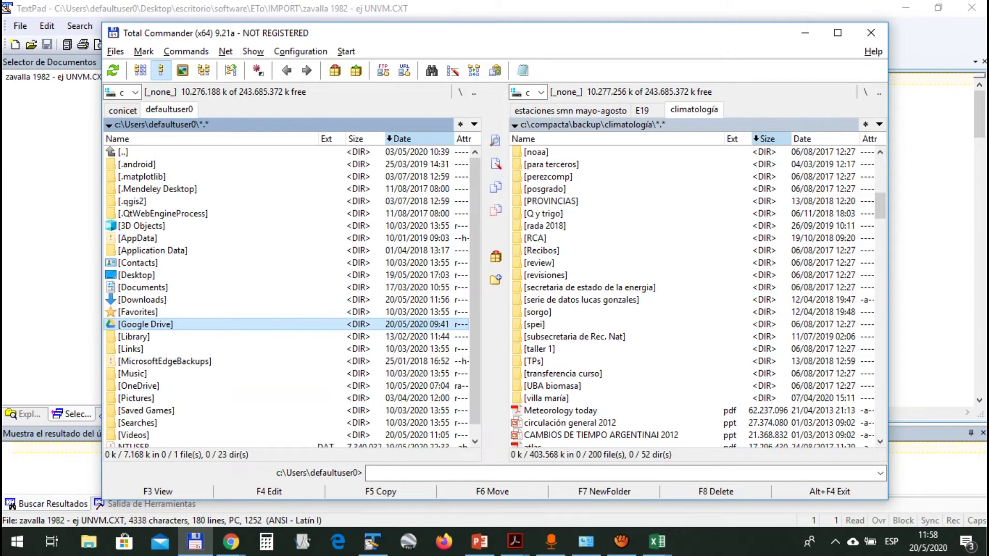
pyautogui.press('Up')
pyautogui.press('Up')
pyautogui.press('Up')
pyautogui.press('Up')
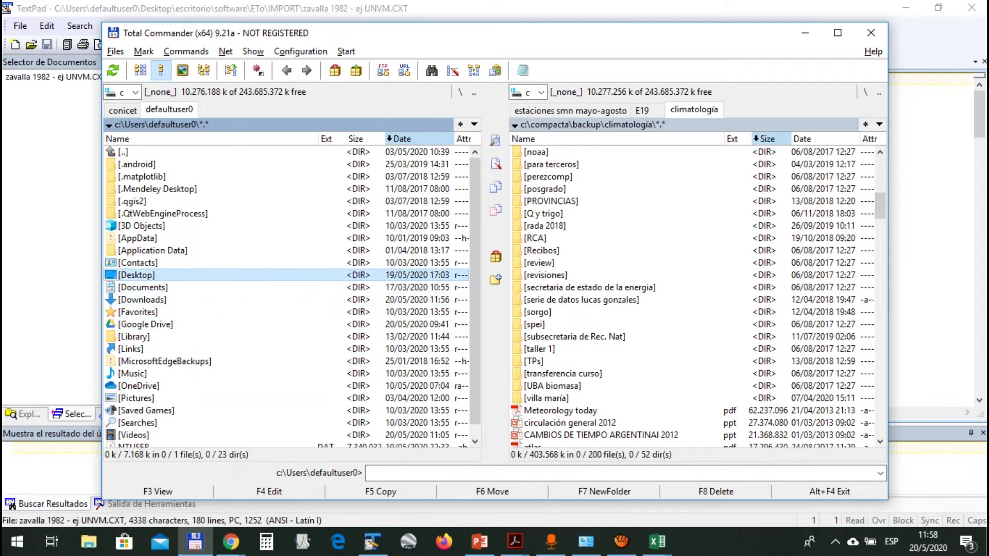
pyautogui.press('Return')
pyautogui.press('Down')
pyautogui.write('e')
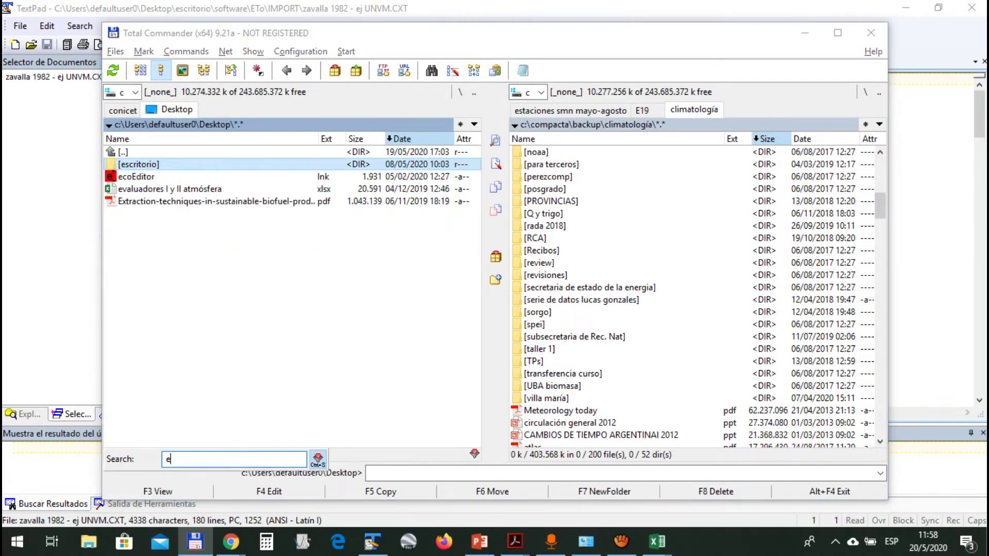
pyautogui.press('Return')
pyautogui.write('s')
pyautogui.press('Return')
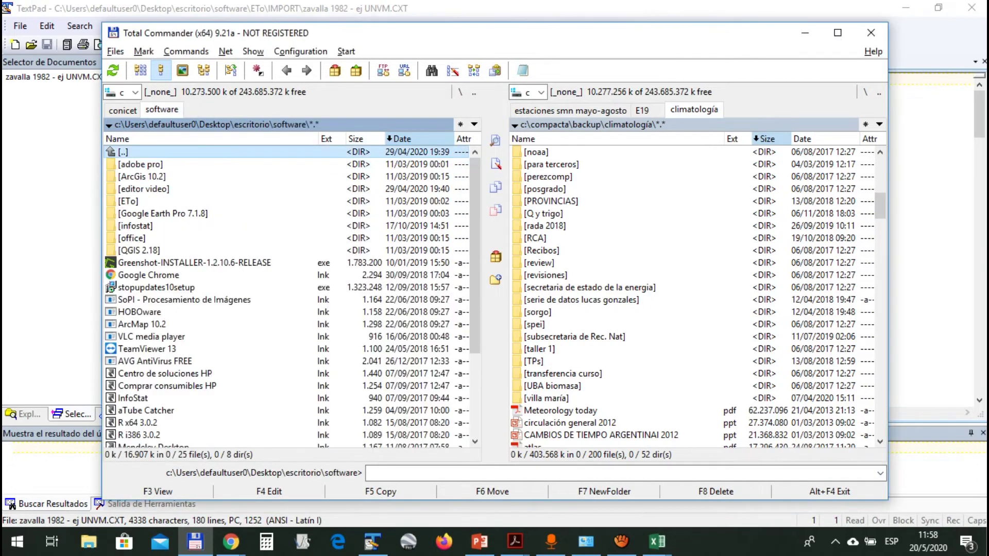
pyautogui.write('e')
pyautogui.press('Return')
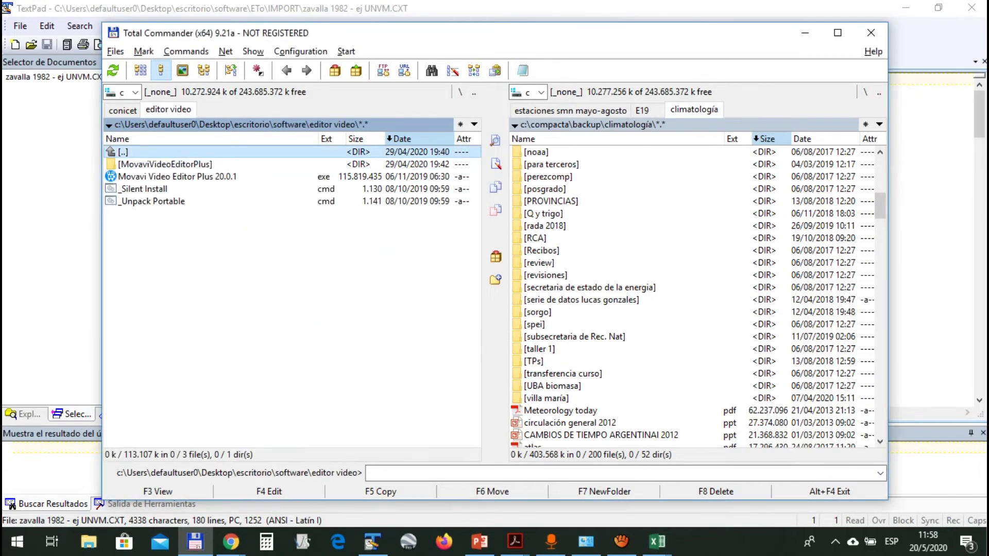
# Open ETo\IMPORT and highlight the new zavalla 1982 - ej UNVM file
pyautogui.press('BackSpace')
pyautogui.press('Down')
pyautogui.press('Return')
pyautogui.press('Down')
pyautogui.press('Down')
pyautogui.press('Return')
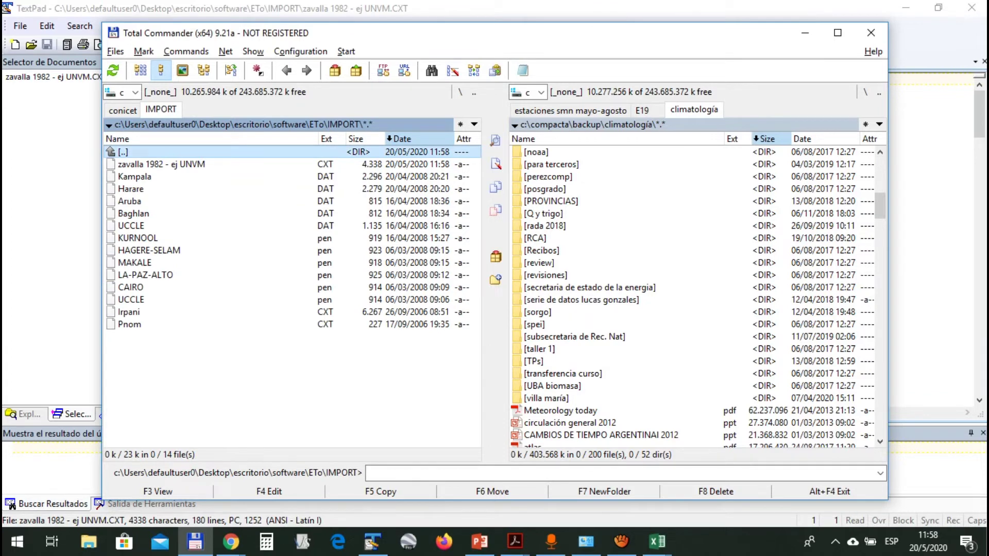
pyautogui.press('Down')
pyautogui.press('Down')
pyautogui.press('Down')
pyautogui.press('Down')
pyautogui.press('Down')
pyautogui.press('Down')
pyautogui.press('Up')
pyautogui.press('Up')
pyautogui.press('Up')
pyautogui.press('Up')
pyautogui.press('Up')
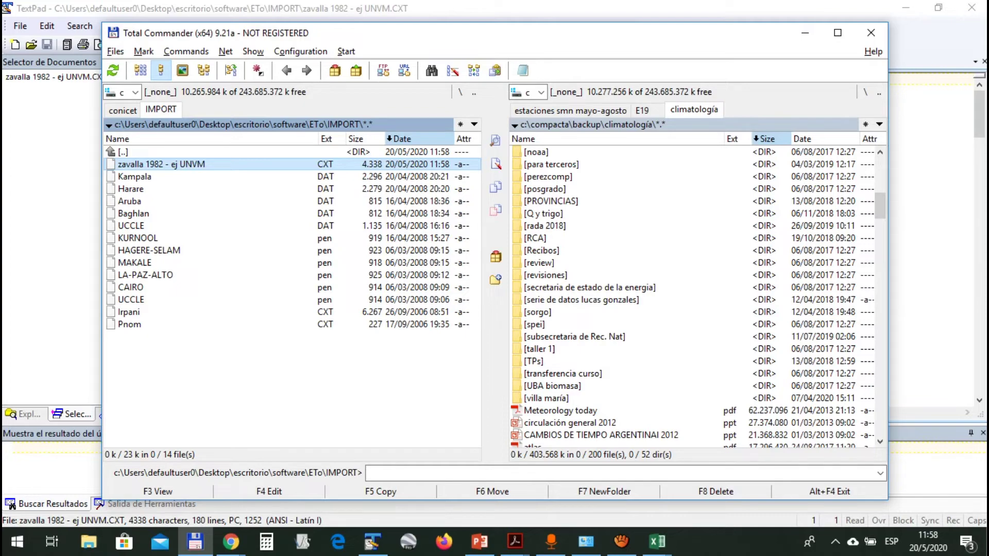
# Glance at TextPad, return to Total Commander, and open the Windows start search
pyautogui.hotkey('alt', 'Tab')
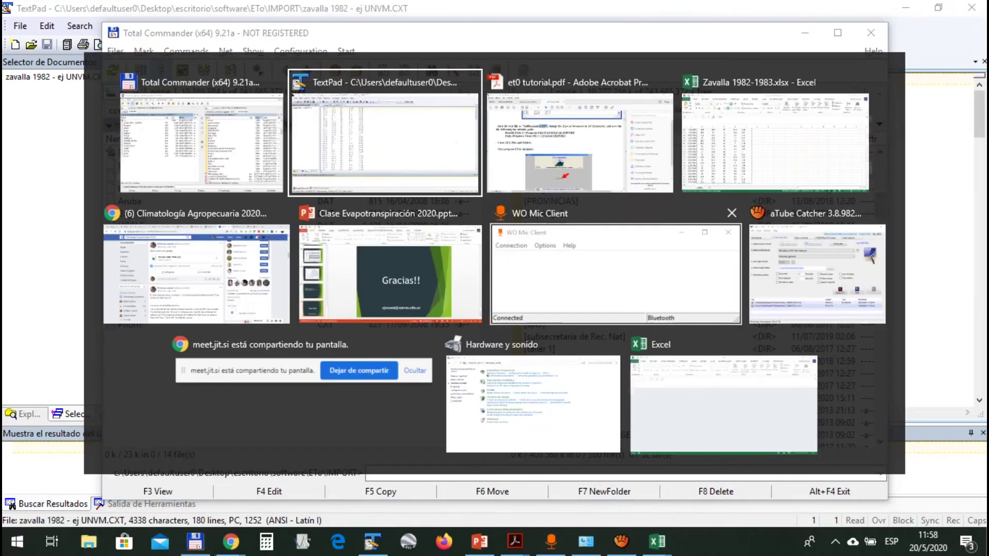
pyautogui.hotkey('alt', 'Tab')
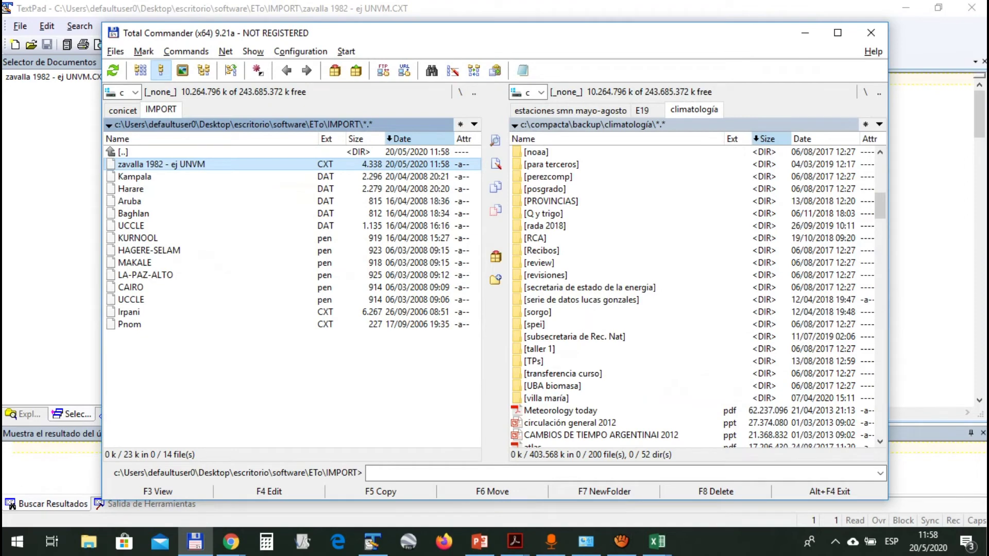
pyautogui.press('super')
# Search Windows for 'ET', then close the search panel
pyautogui.write('et')
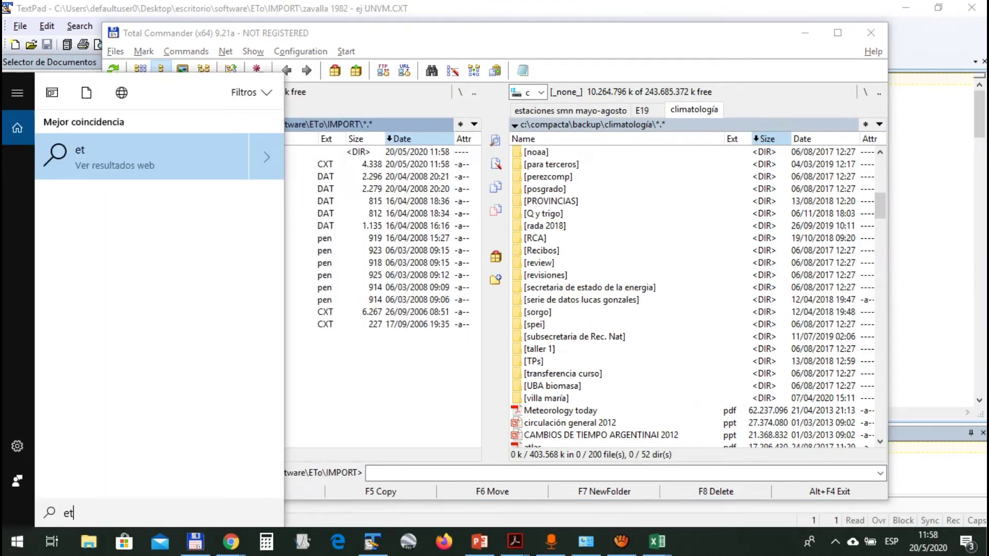
pyautogui.write('0')
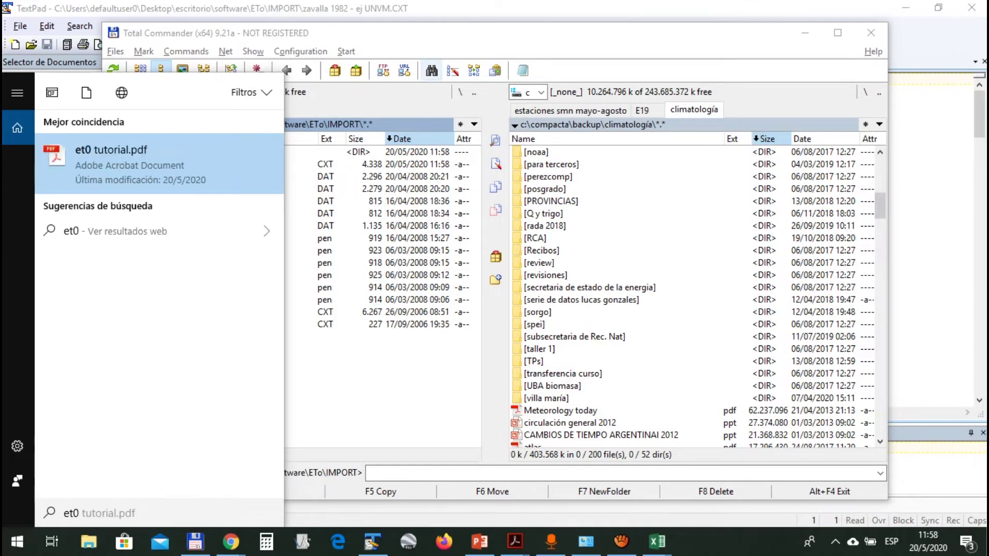
pyautogui.press('BackSpace')
pyautogui.press('BackSpace')
pyautogui.press('BackSpace')
pyautogui.write('ET')
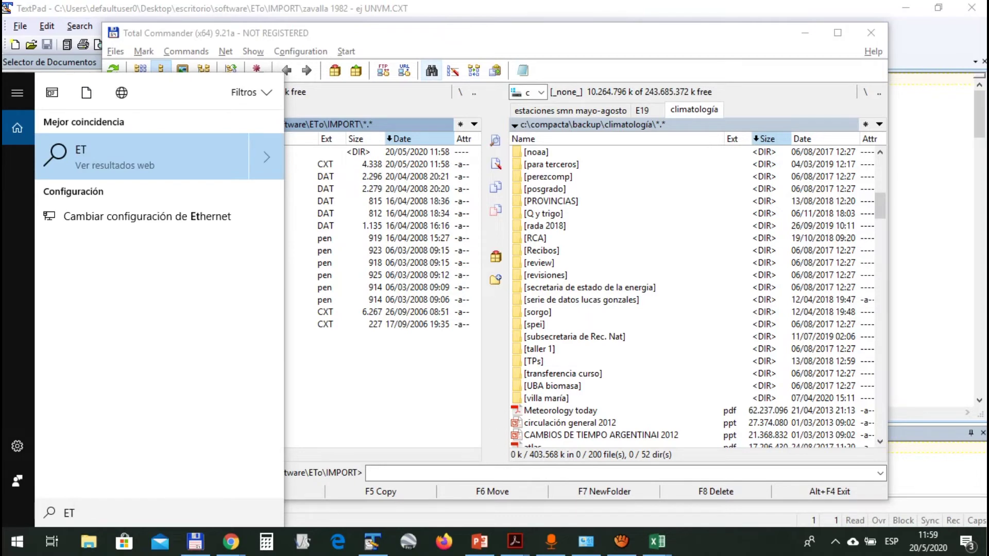
pyautogui.press('Escape')
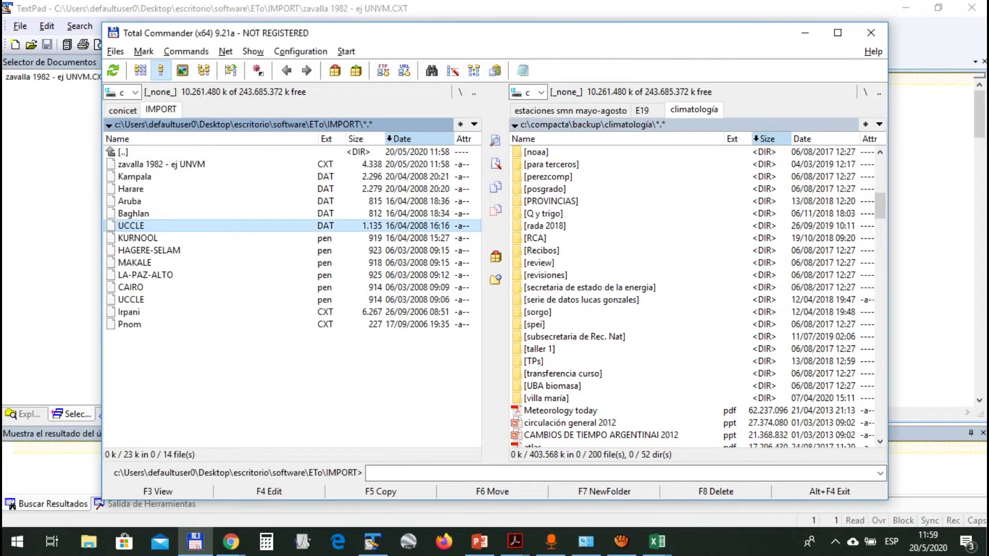
# Go up to the ETo folder in Total Commander and launch EToCalc.exe
pyautogui.press('BackSpace')
pyautogui.press('Down')
pyautogui.press('Down')
pyautogui.press('Down')
pyautogui.press('Down')
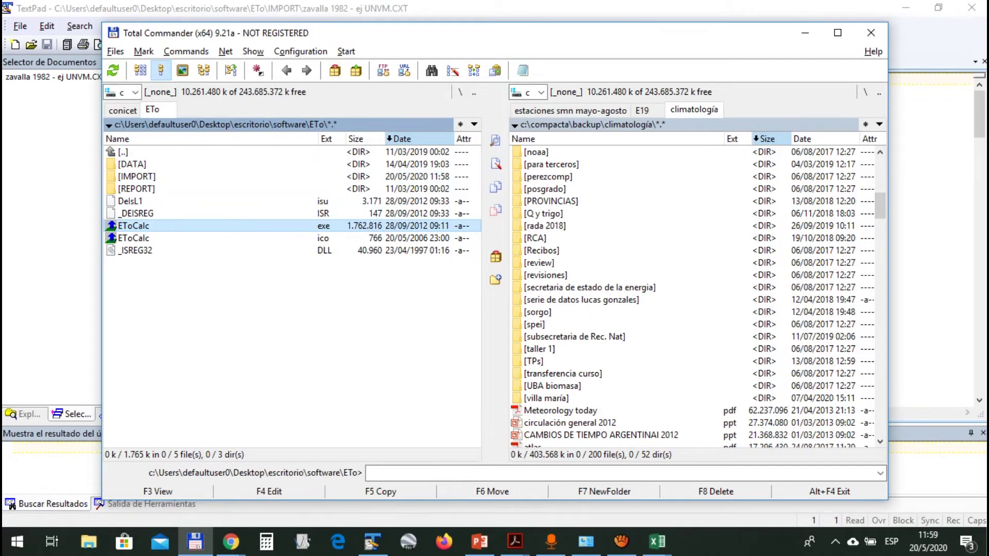
pyautogui.press('Return')
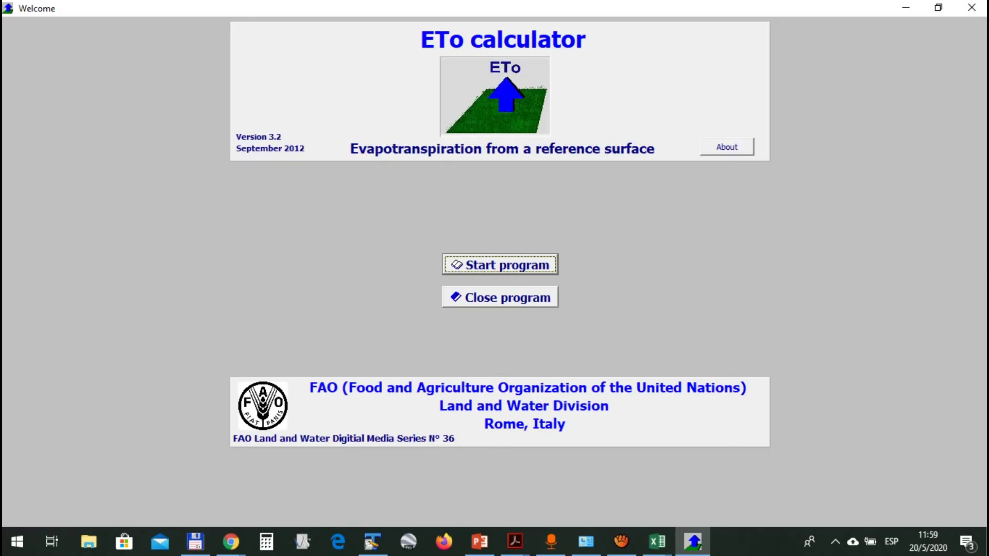
# Start ETo Calculator past the welcome screen, check the video meeting tab, and return
pyautogui.press('Return')
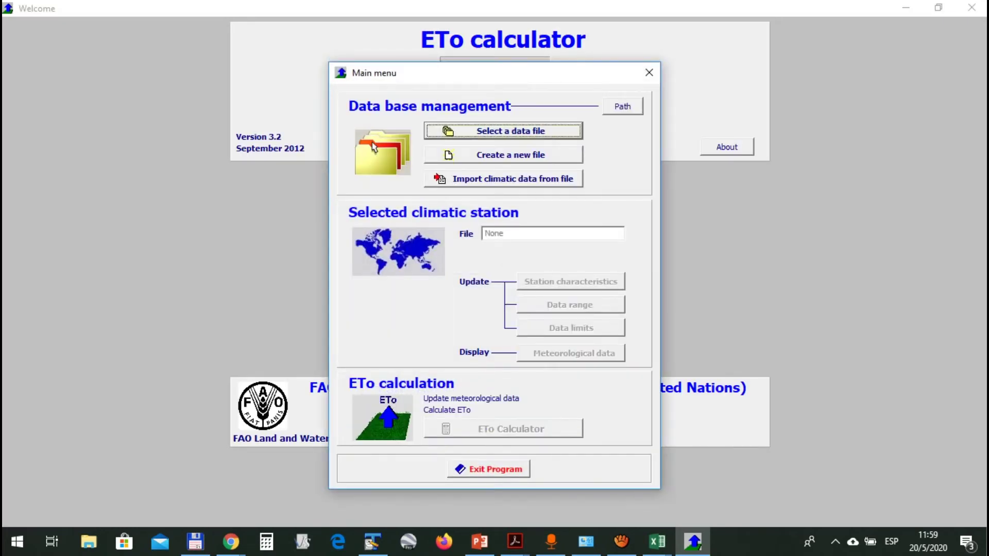
pyautogui.hotkey('alt', 'Tab')
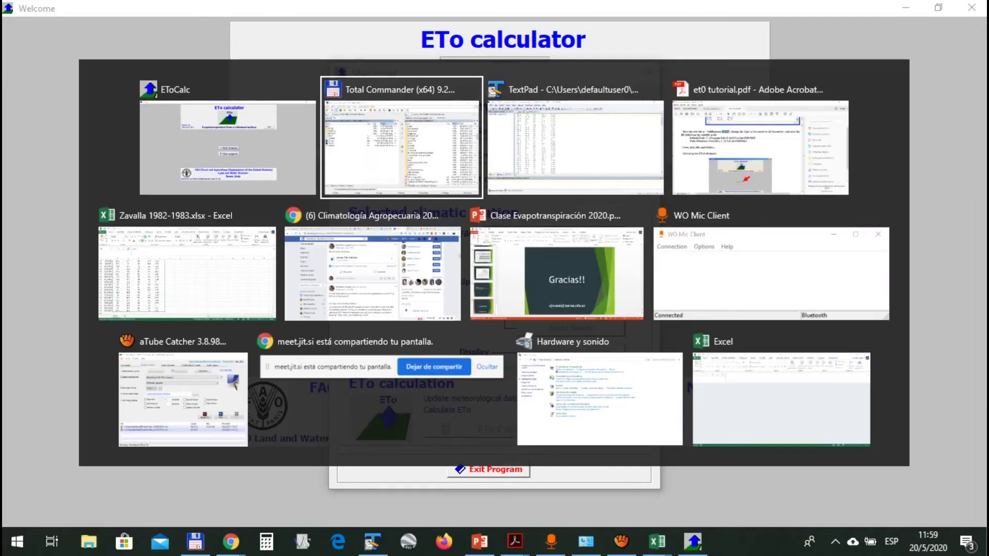
pyautogui.hotkey('alt', 'Tab')
pyautogui.hotkey('alt', 'Tab')
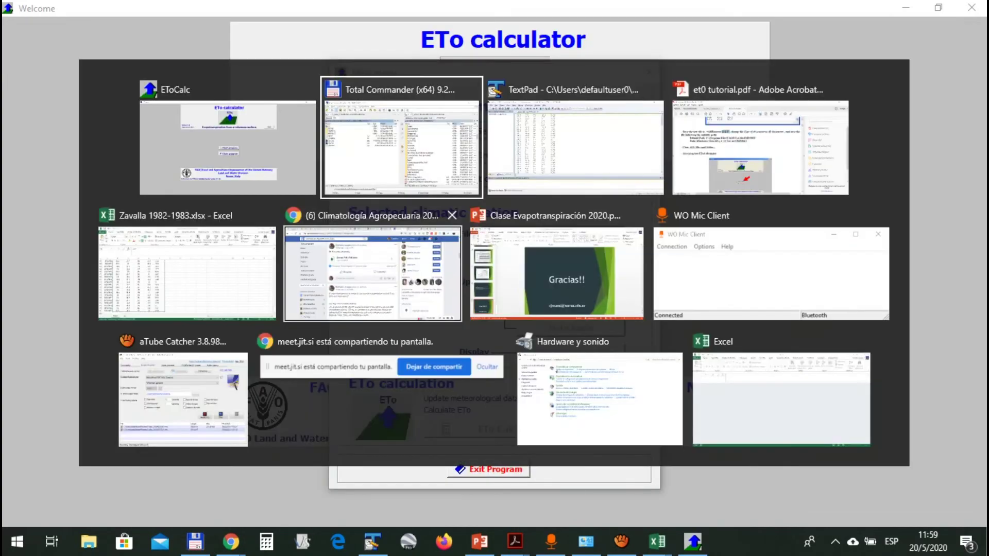
pyautogui.click(372, 273)
pyautogui.click(788, 12)
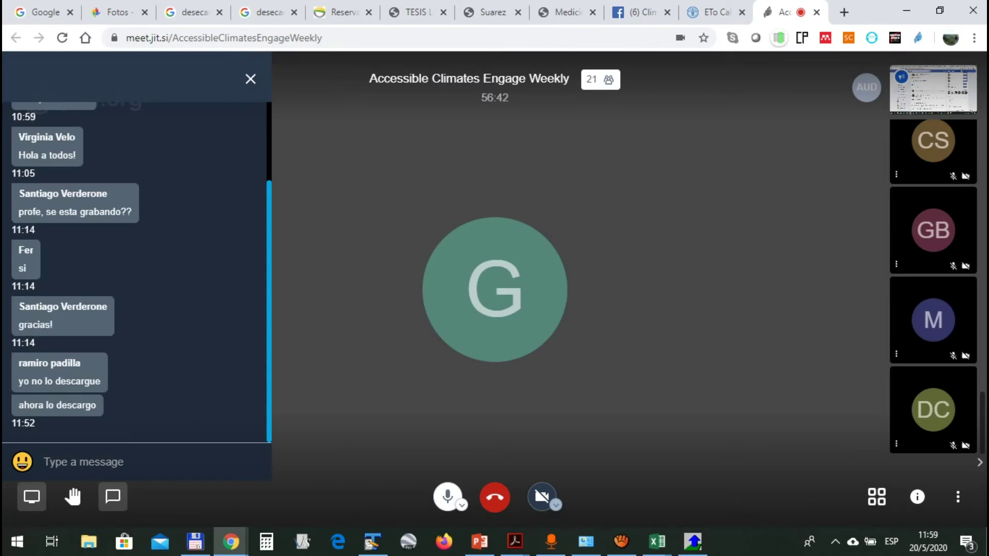
pyautogui.hotkey('alt', 'Tab')
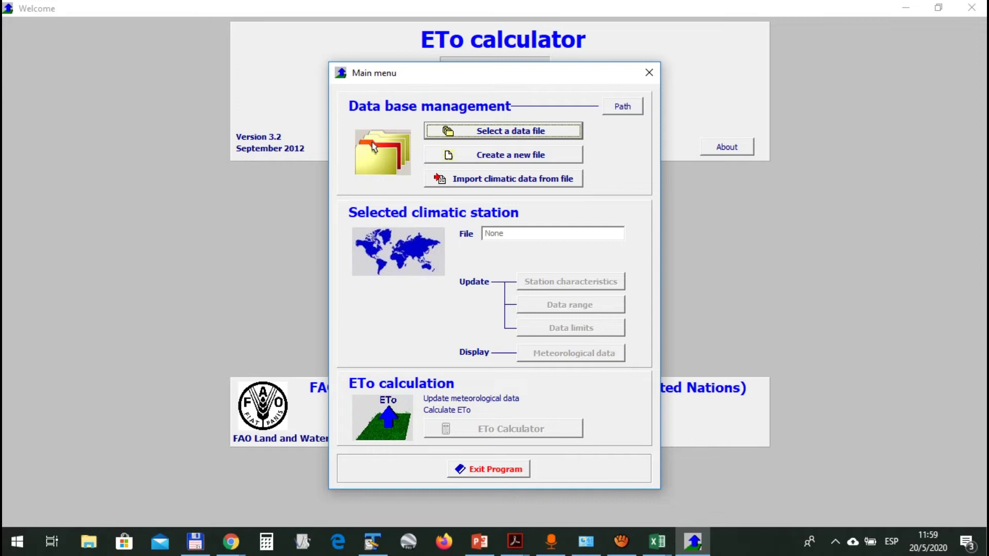
pyautogui.click(503, 179)
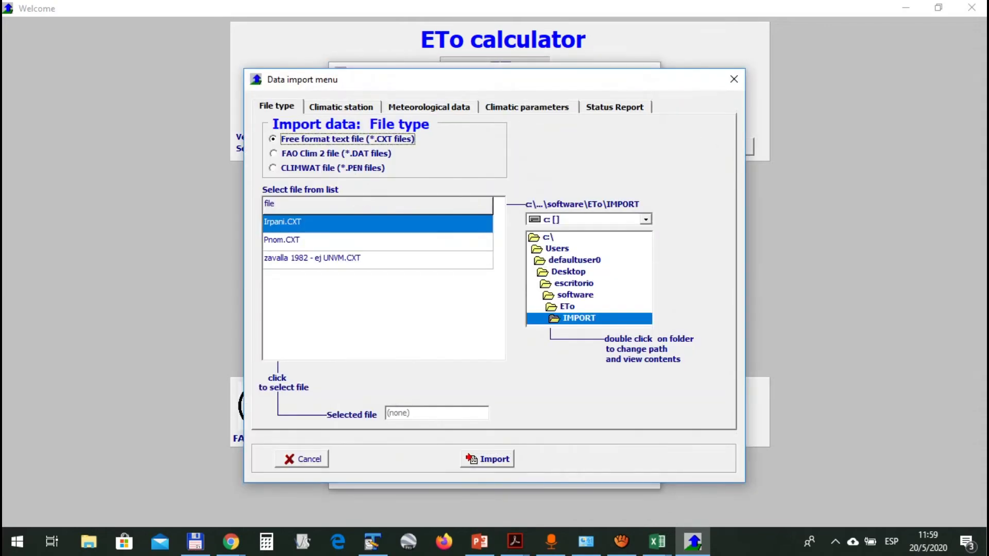
pyautogui.click(312, 259)
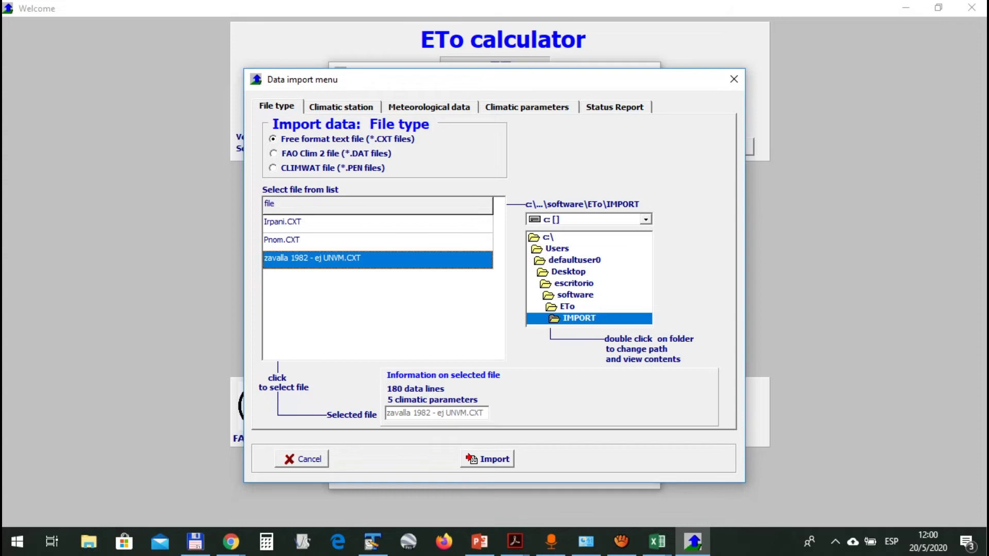
pyautogui.click(487, 459)
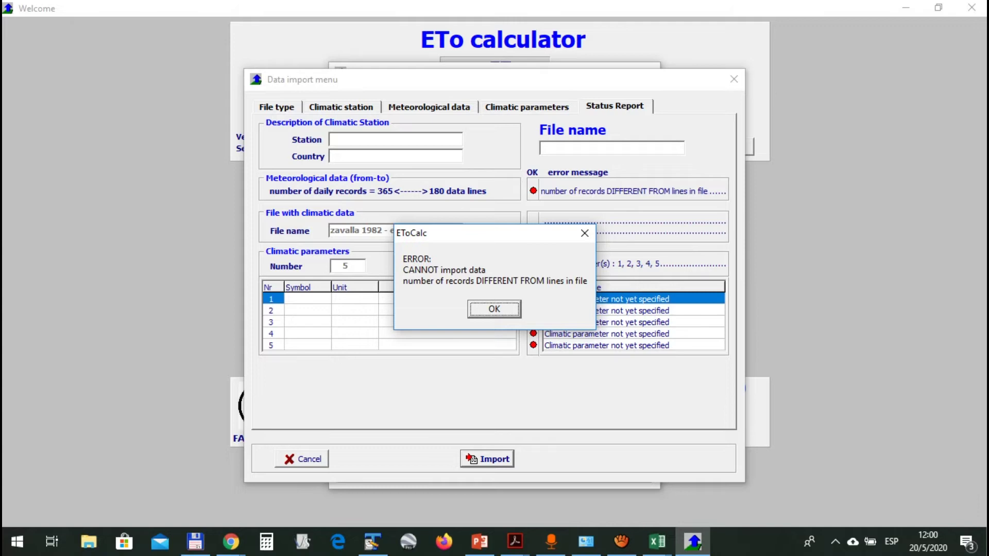
pyautogui.press('Return')
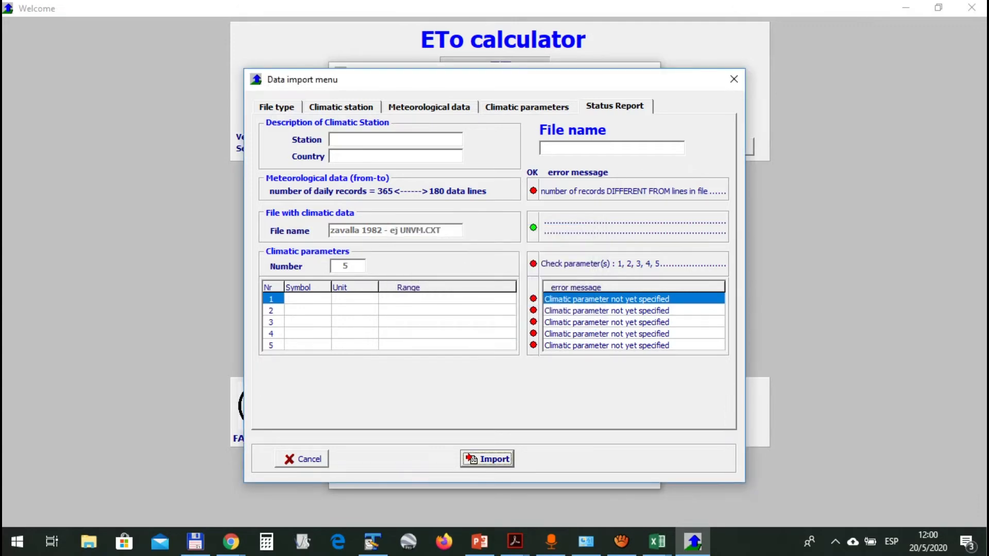
pyautogui.press('Escape')
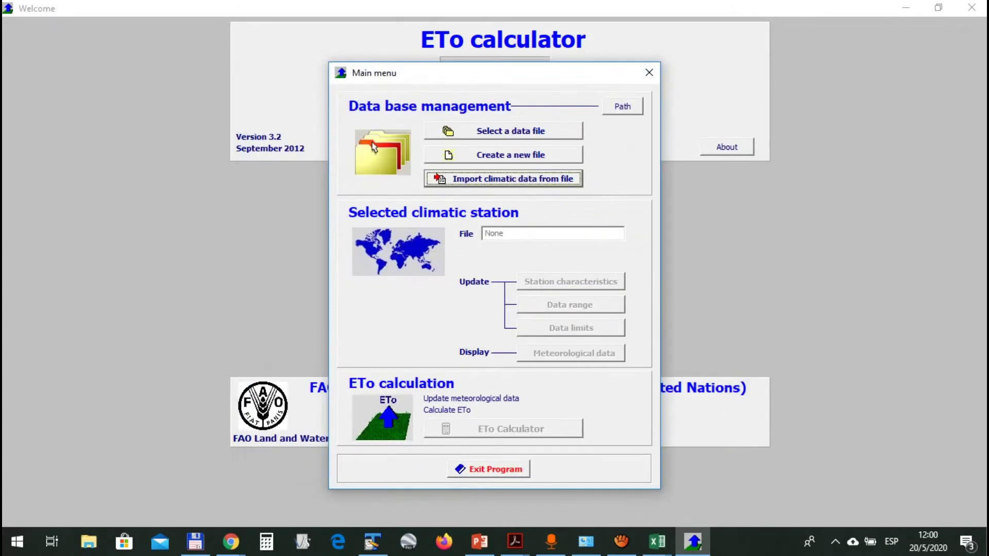
# Reopen the climatic data import and set the first date to 1 September 1982
pyautogui.press('Return')
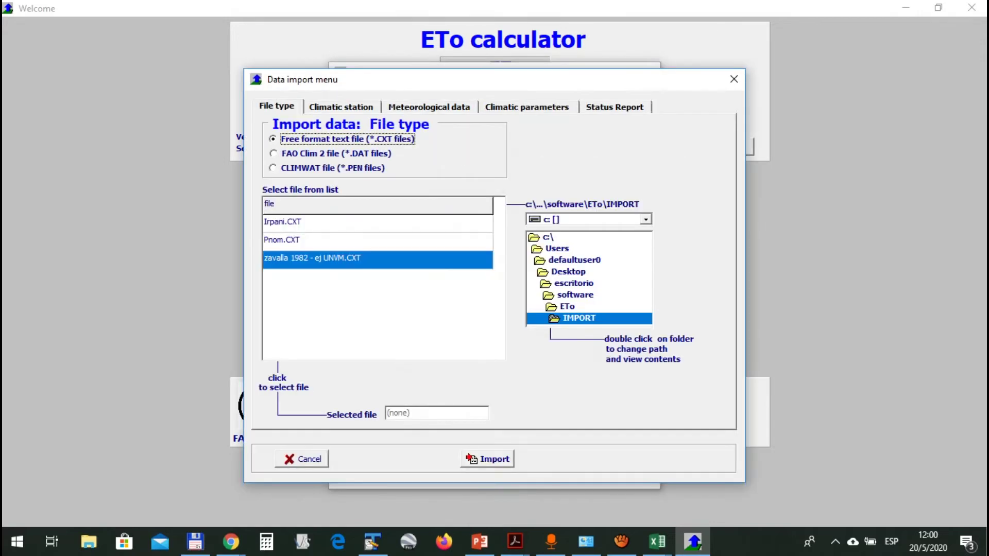
pyautogui.click(429, 107)
pyautogui.click(429, 107)
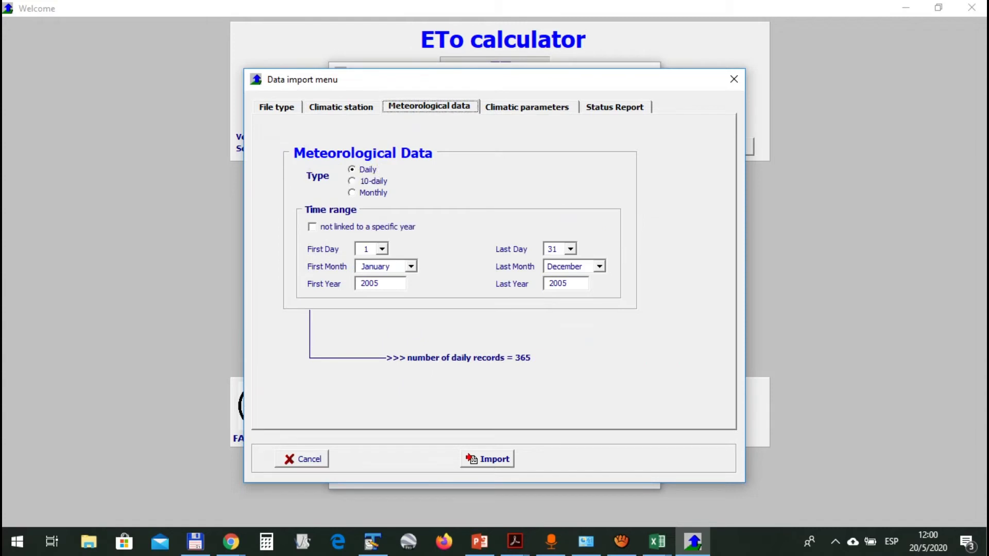
pyautogui.moveTo(382, 284); pyautogui.dragTo(355, 284)
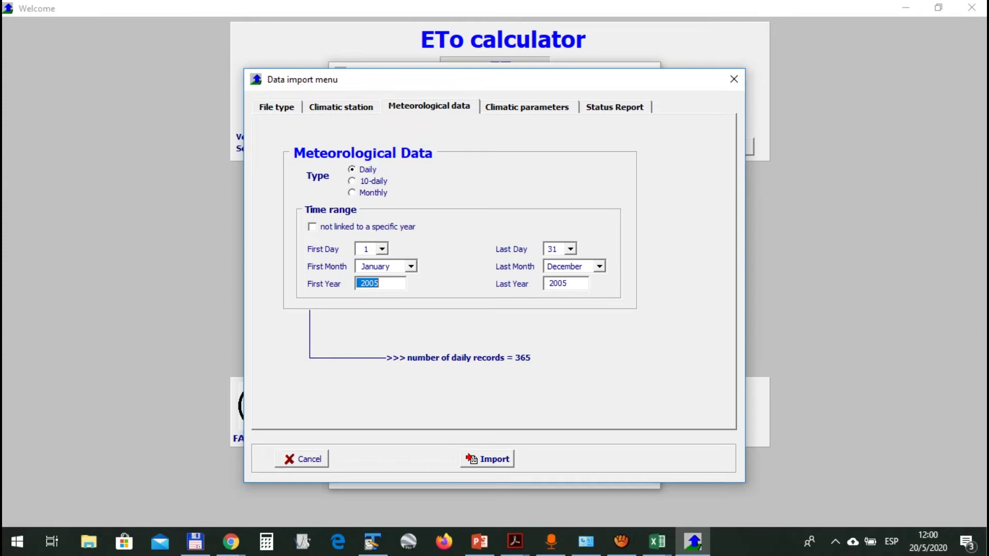
pyautogui.click(381, 248)
pyautogui.click(382, 249)
pyautogui.click(410, 266)
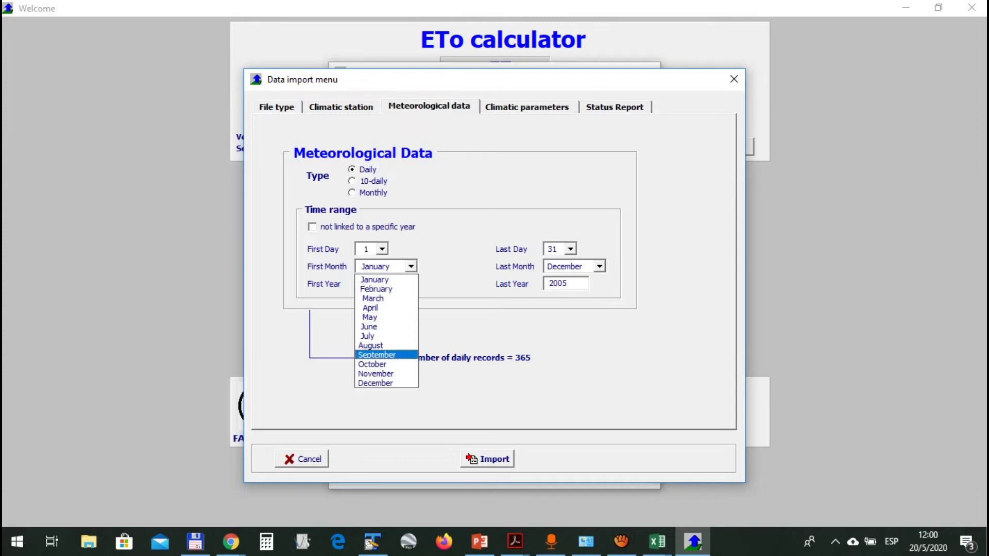
pyautogui.press('Return')
pyautogui.press('Tab')
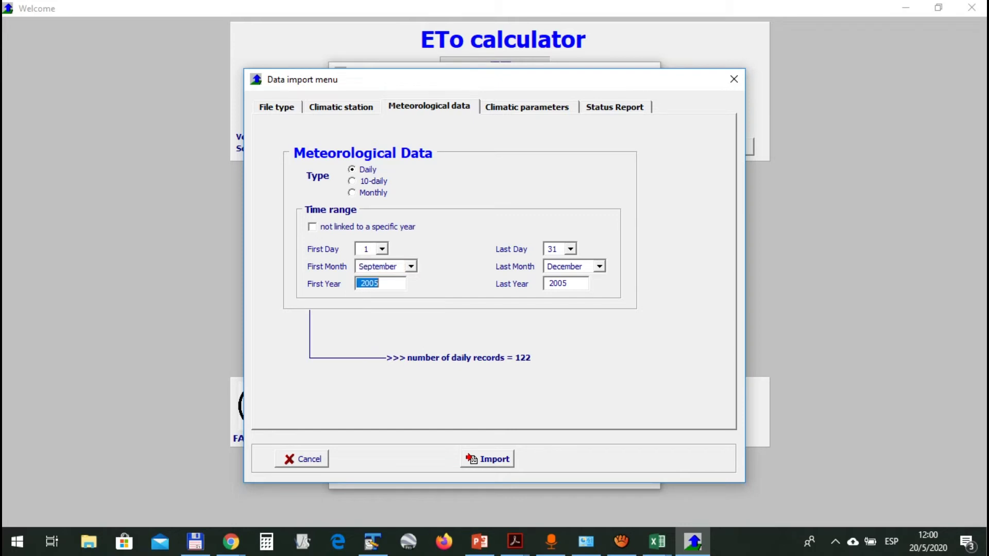
pyautogui.write('20')
pyautogui.press('BackSpace')
pyautogui.press('BackSpace')
pyautogui.write('1982')
pyautogui.press('Tab')
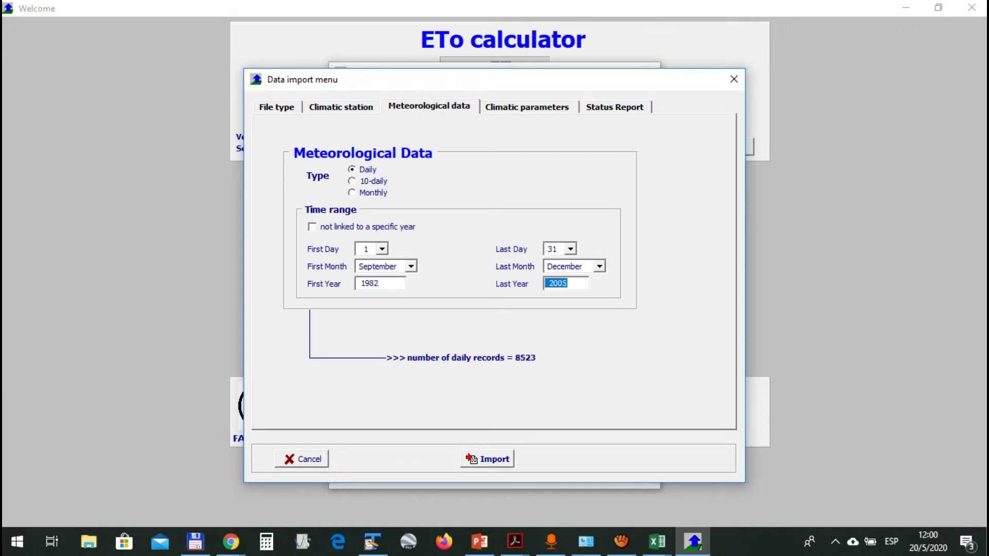
# Set the last date to 27 February 1983
pyautogui.click(570, 249)
pyautogui.click(554, 309)
pyautogui.click(600, 267)
pyautogui.click(563, 280)
pyautogui.click(600, 266)
pyautogui.press('Down')
pyautogui.press('Return')
pyautogui.press('Tab')
pyautogui.write('1983')
pyautogui.press('Tab')
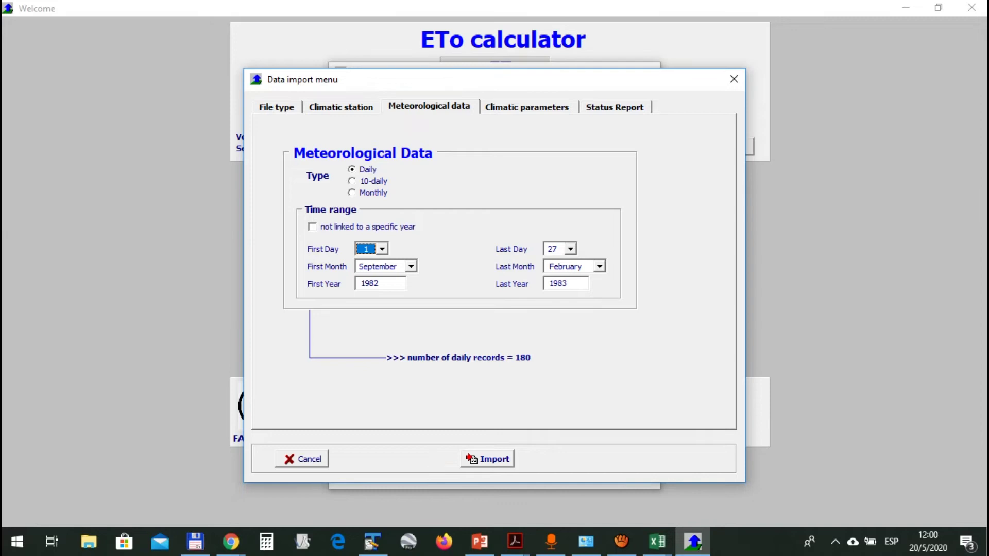
pyautogui.click(277, 107)
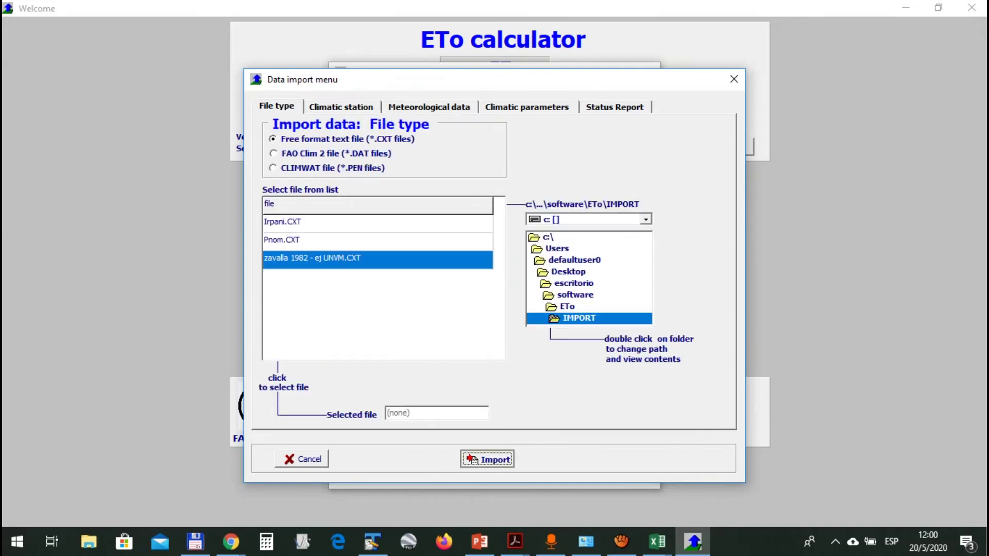
# Try the import, dismiss the error, and enter Zavalla as the station name
pyautogui.click(488, 459)
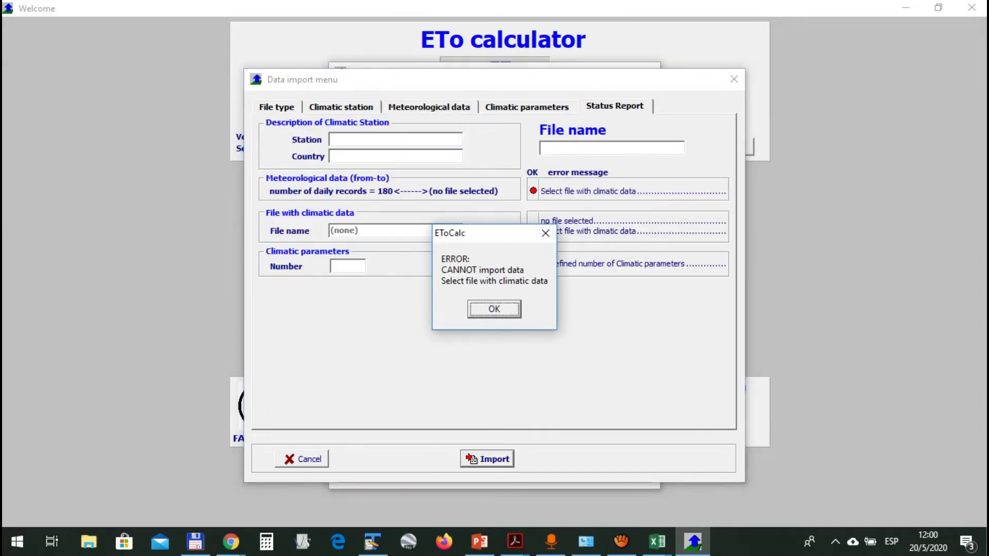
pyautogui.click(494, 309)
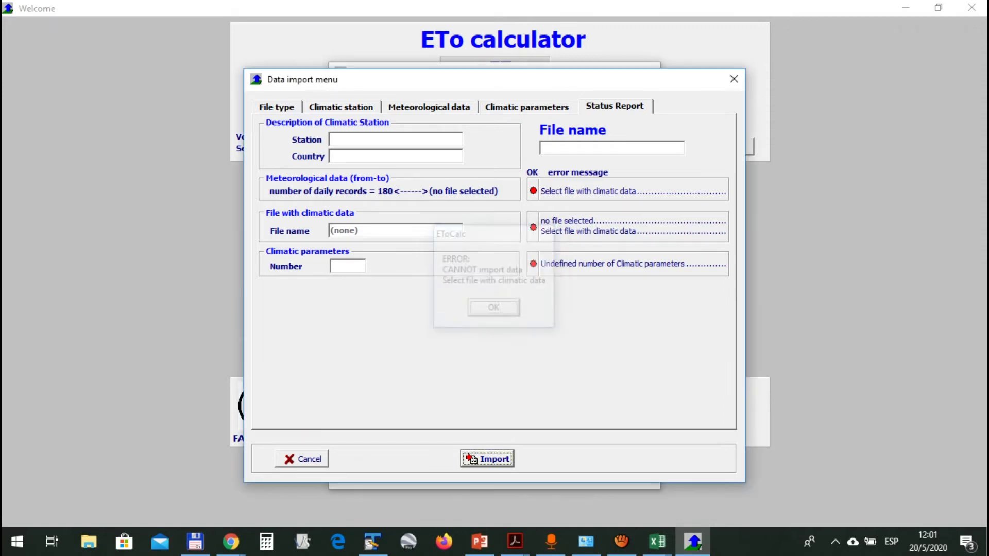
pyautogui.click(395, 139)
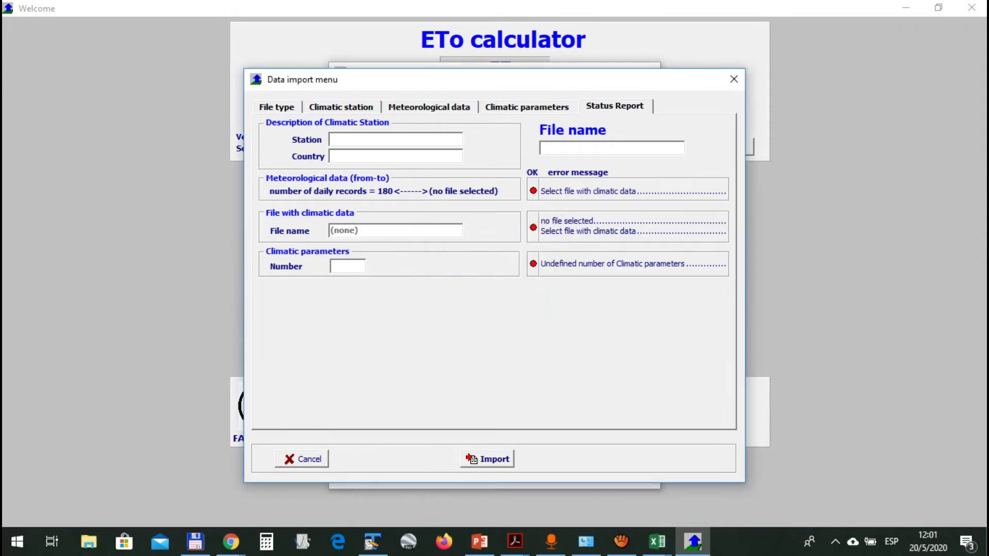
pyautogui.write('Zavalla')
pyautogui.press('Tab')
# Enter Argentina as the country and zavalla 1982-83 UNVM as the file name
pyautogui.write('Arge')
pyautogui.press('BackSpace')
pyautogui.write('entina')
pyautogui.press('Tab')
pyautogui.press('Tab')
pyautogui.write('zavalla')
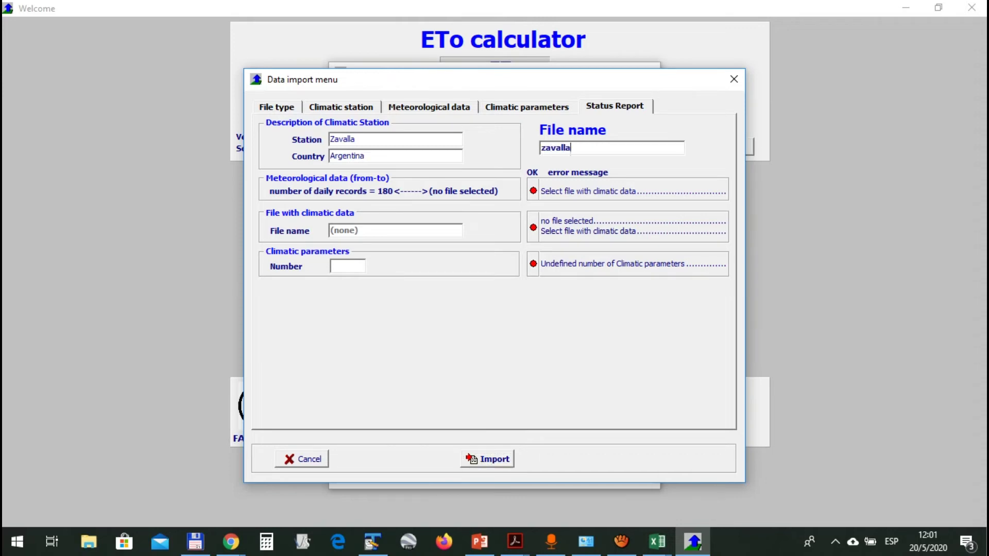
pyautogui.write(' 1982-83 UNVM')
# On the Climatic station tab, set latitude to 33° 01' South
pyautogui.click(341, 107)
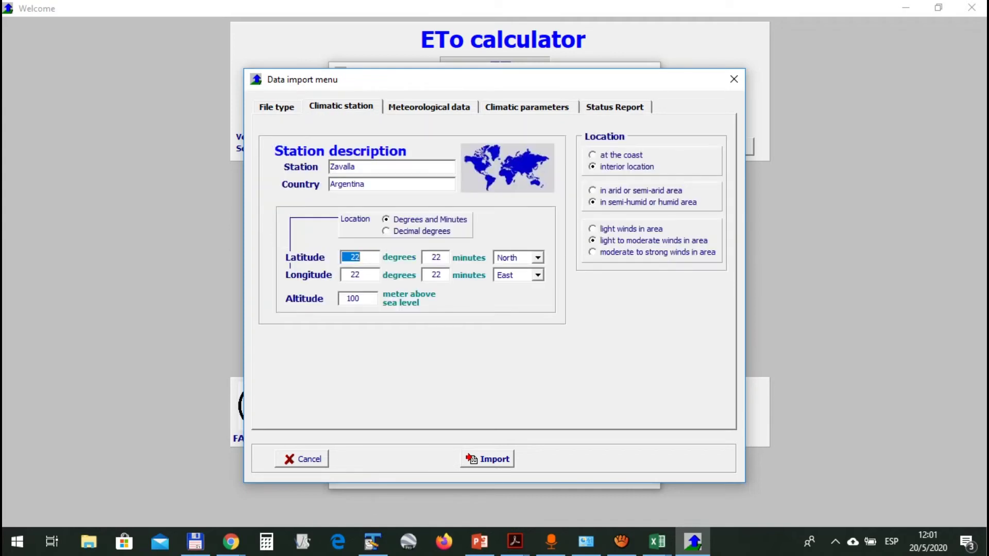
pyautogui.click(615, 107)
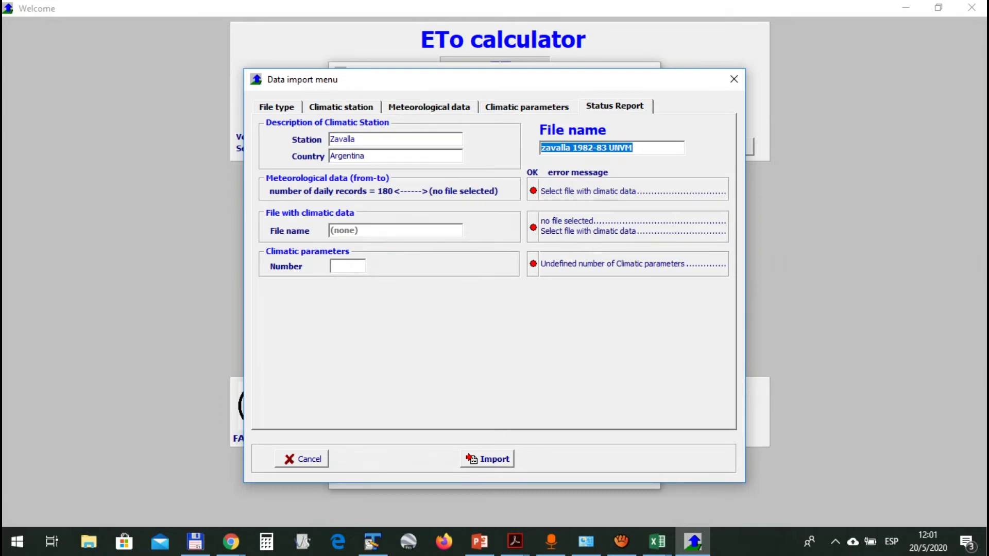
pyautogui.click(341, 107)
pyautogui.write('3')
pyautogui.press('Tab')
pyautogui.doubleClick(356, 257)
pyautogui.write('3')
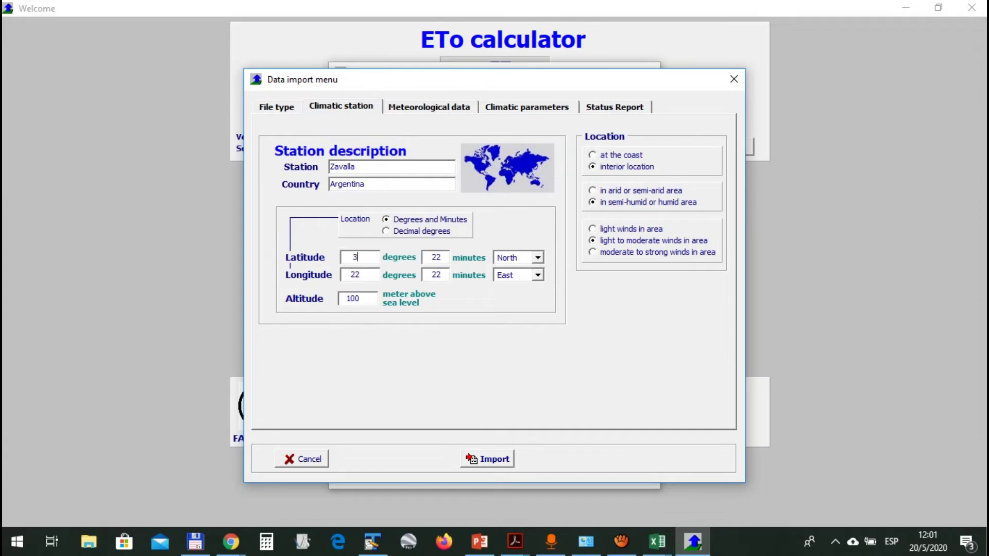
pyautogui.write('3')
pyautogui.doubleClick(428, 258)
pyautogui.press('Delete')
pyautogui.press('Delete')
pyautogui.press('Delete')
pyautogui.write('01')
pyautogui.click(538, 257)
pyautogui.click(508, 281)
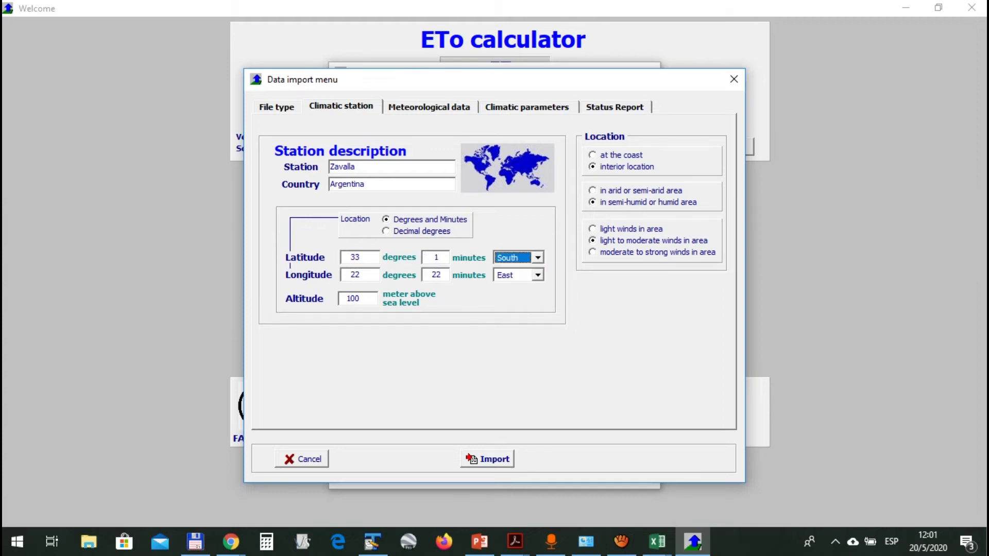
# Set longitude to 60° 0' West and altitude to 41 m
pyautogui.press('Tab')
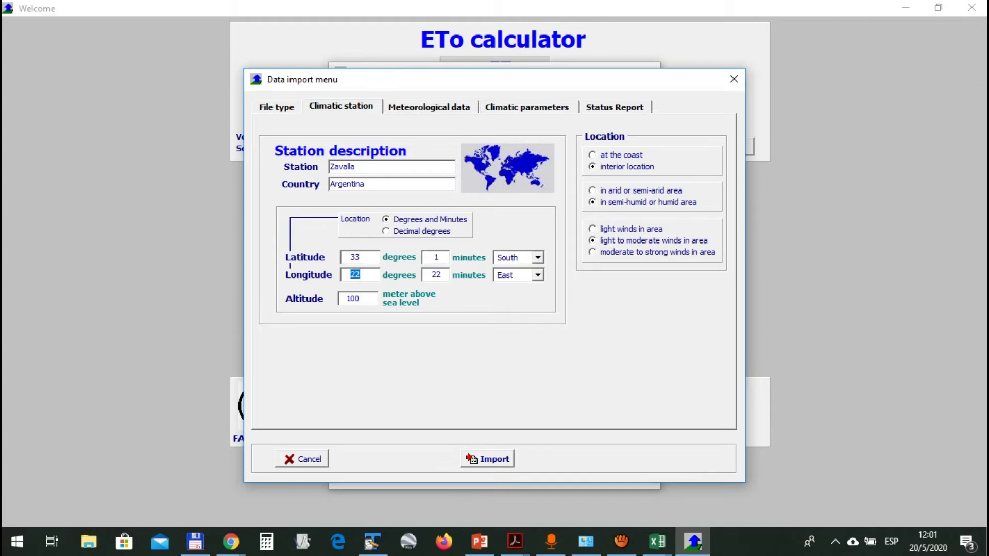
pyautogui.write('60')
pyautogui.press('Tab')
pyautogui.write('0')
pyautogui.press('Tab')
pyautogui.hotkey('alt', 'Down')
pyautogui.press('Down')
pyautogui.press('Return')
pyautogui.press('Tab')
pyautogui.write('41,')
# Try the location and climate options, keep interior and semi-humid, and run the import
pyautogui.click(487, 459)
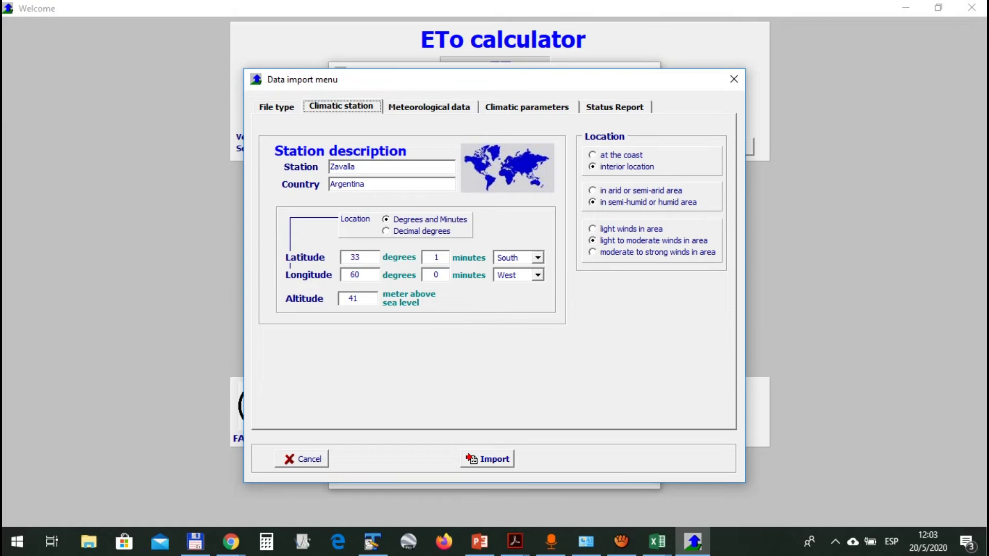
pyautogui.click(641, 190)
pyautogui.click(621, 155)
pyautogui.click(626, 167)
pyautogui.click(648, 202)
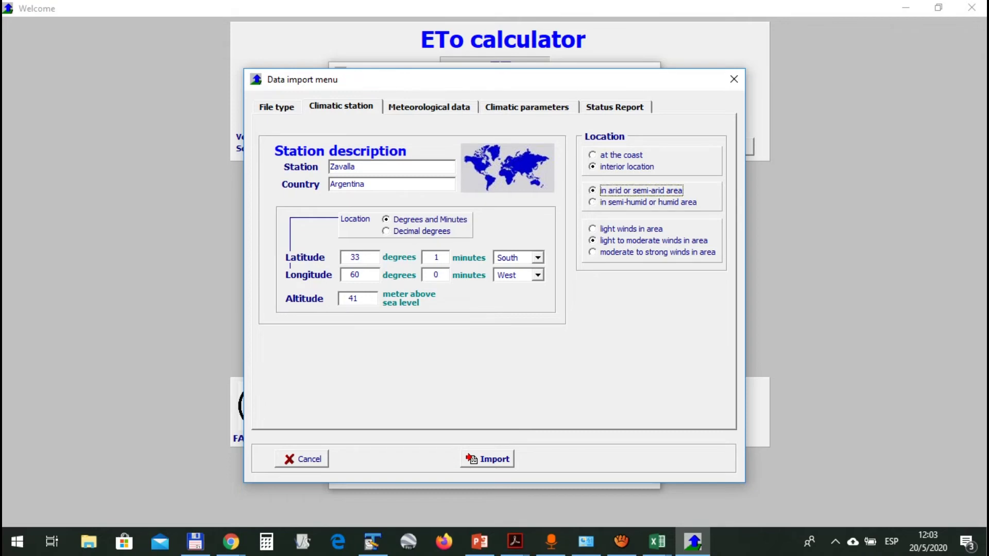
pyautogui.click(641, 191)
pyautogui.click(648, 202)
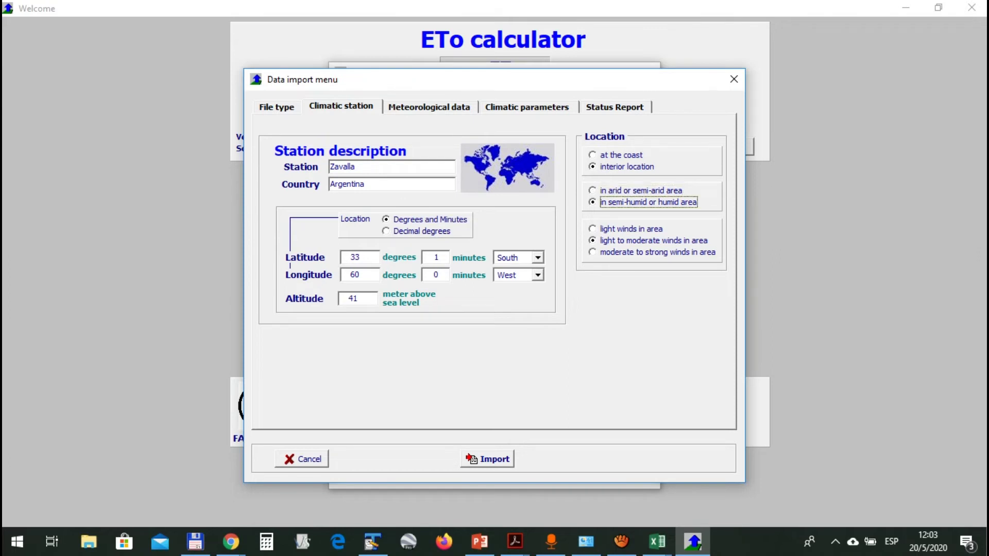
pyautogui.click(622, 155)
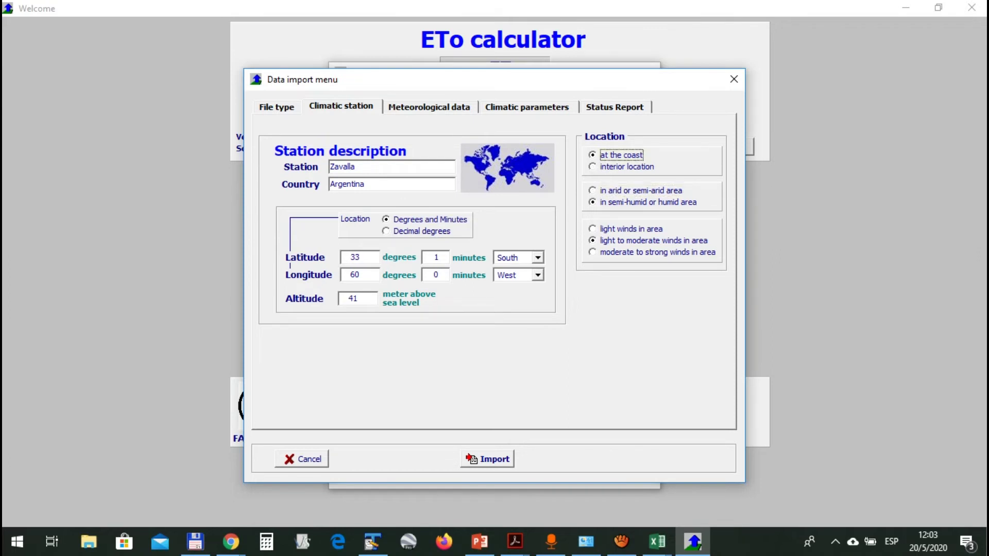
pyautogui.click(627, 167)
pyautogui.press('Return')
pyautogui.press('Return')
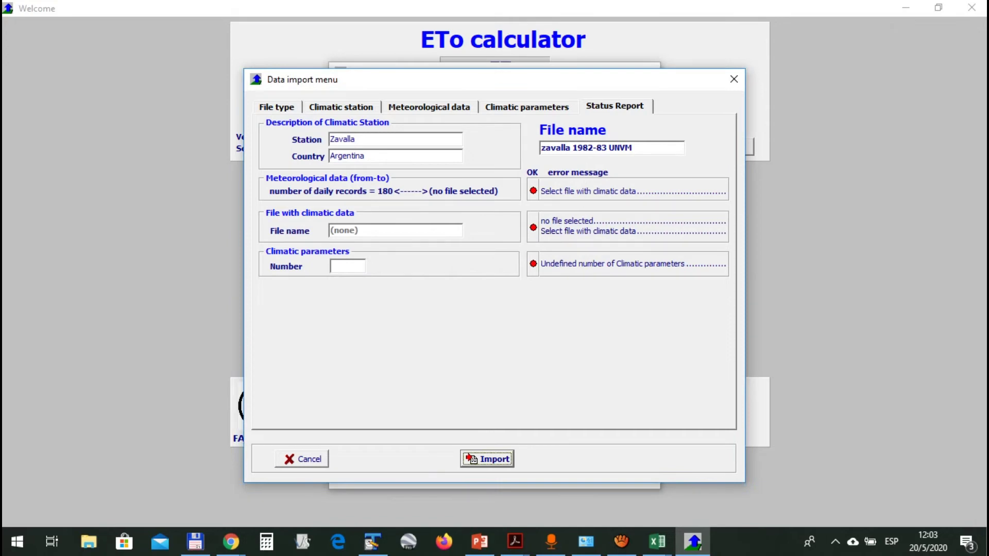
# Select zavalla 1982 - ej UNVM.CXT as the data file, import, and dismiss the error
pyautogui.click(277, 107)
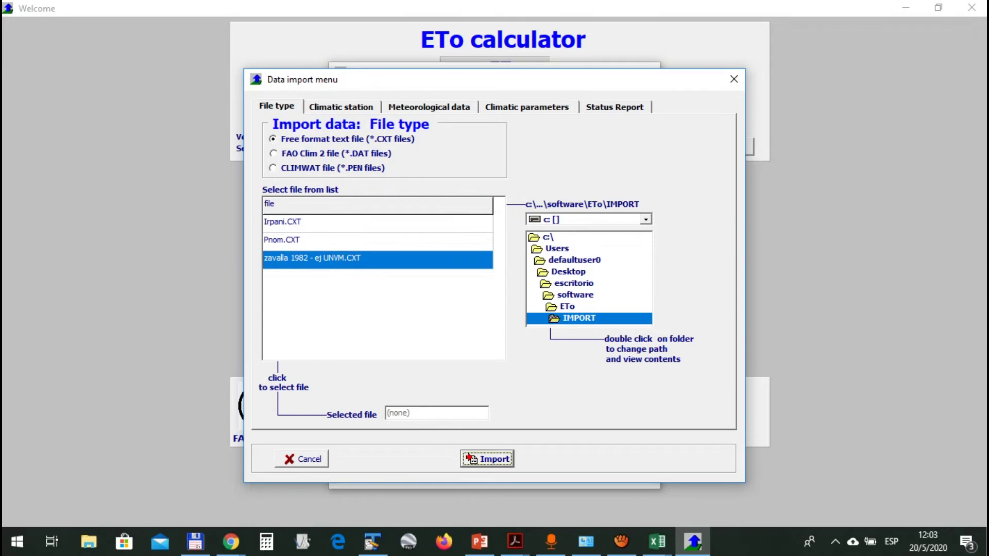
pyautogui.click(325, 259)
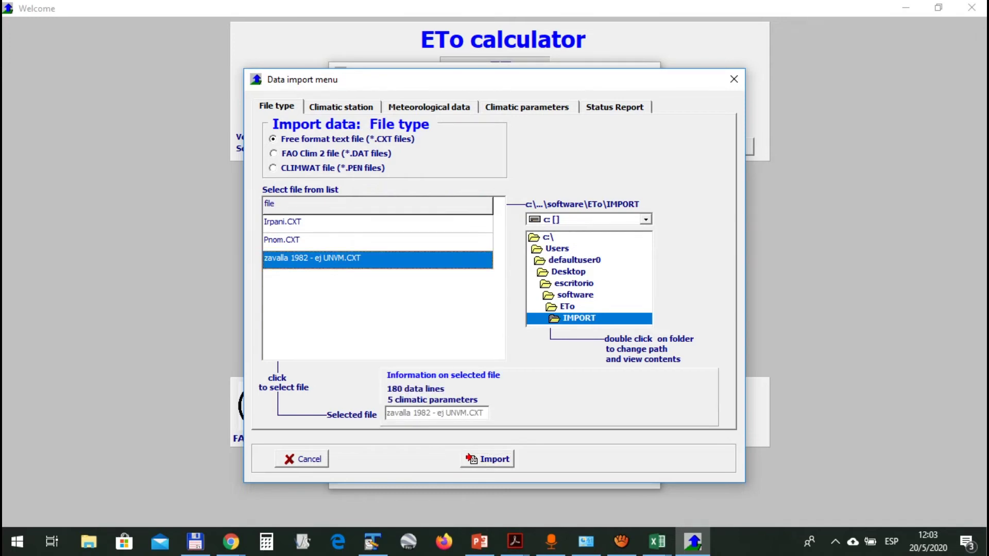
pyautogui.click(341, 107)
pyautogui.click(486, 459)
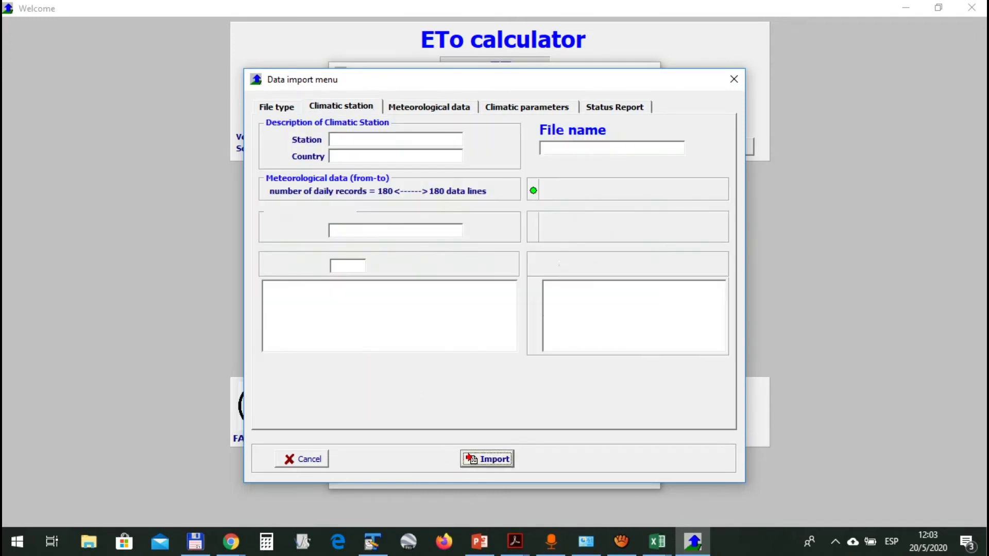
pyautogui.click(492, 309)
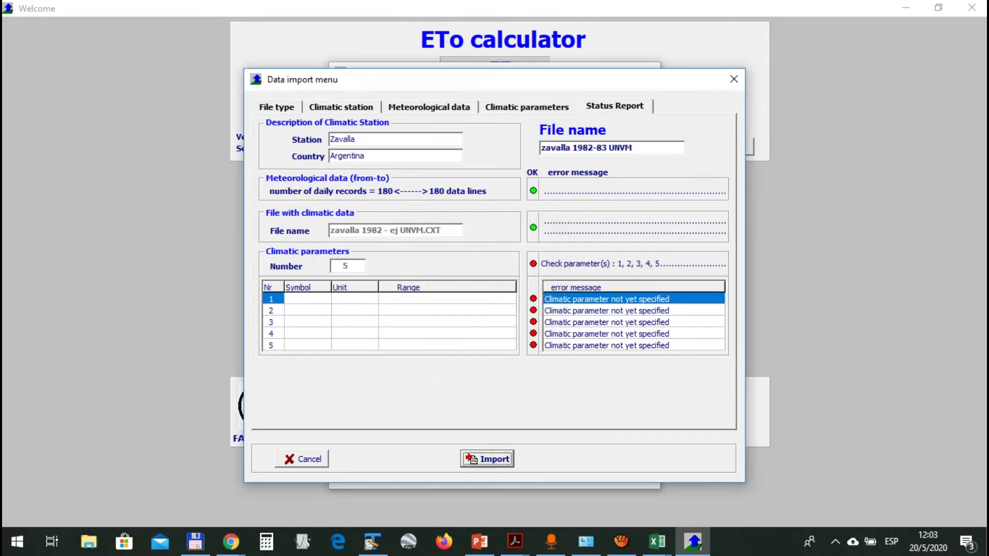
# Open the Climatic parameters page, then switch to the Zavalla 1982-1983 workbook in Excel
pyautogui.click(429, 107)
pyautogui.click(342, 108)
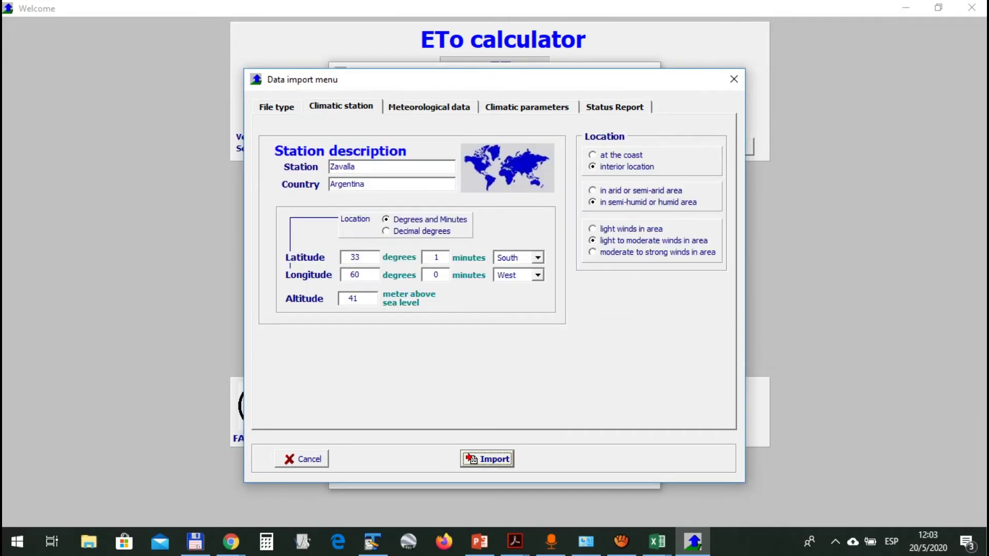
pyautogui.click(276, 107)
pyautogui.click(527, 107)
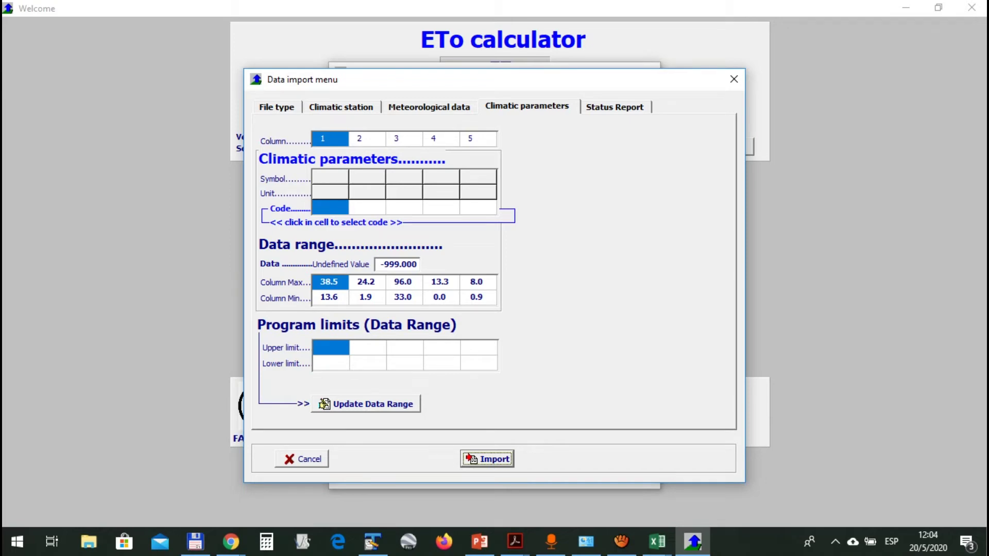
pyautogui.hotkey('alt', 'Tab')
pyautogui.hotkey('alt', 'Tab')
pyautogui.hotkey('alt', 'Tab')
pyautogui.hotkey('alt', 'Tab')
pyautogui.hotkey('alt', 'Tab')
pyautogui.scroll(20, 494, 361)
pyautogui.scroll(20, 494, 361)
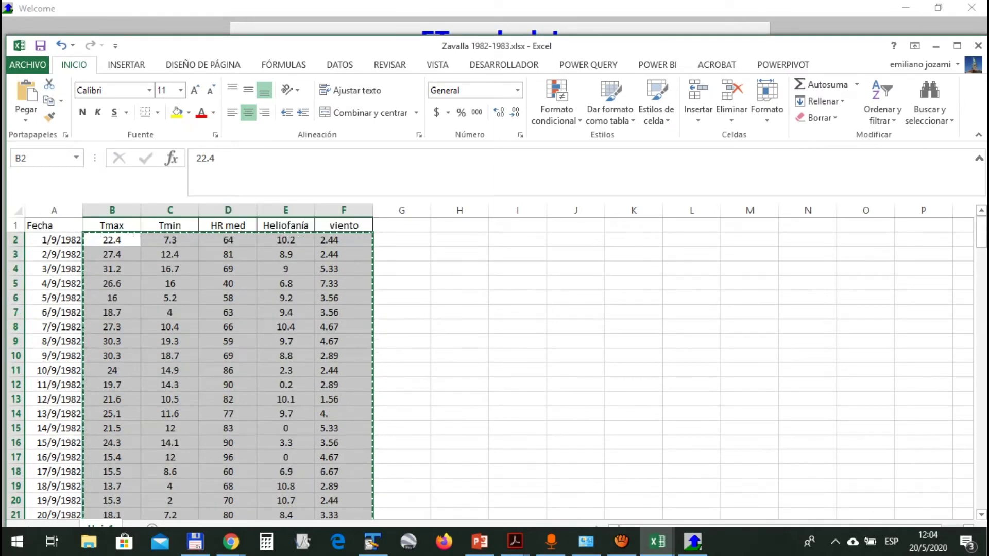
# Select the Zavalla data values and open Find and Replace, closing it without changes
pyautogui.moveTo(112, 240); pyautogui.dragTo(344, 341)
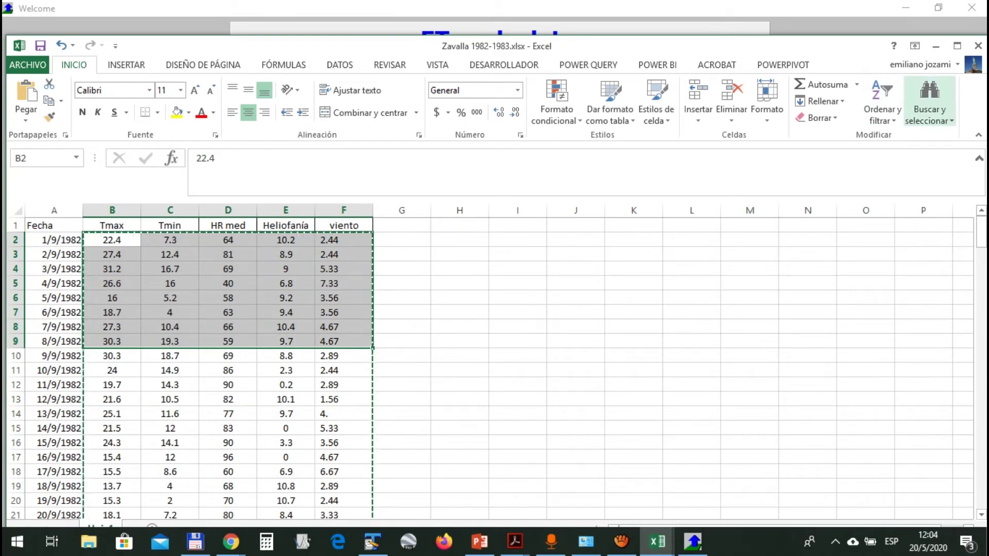
pyautogui.click(930, 103)
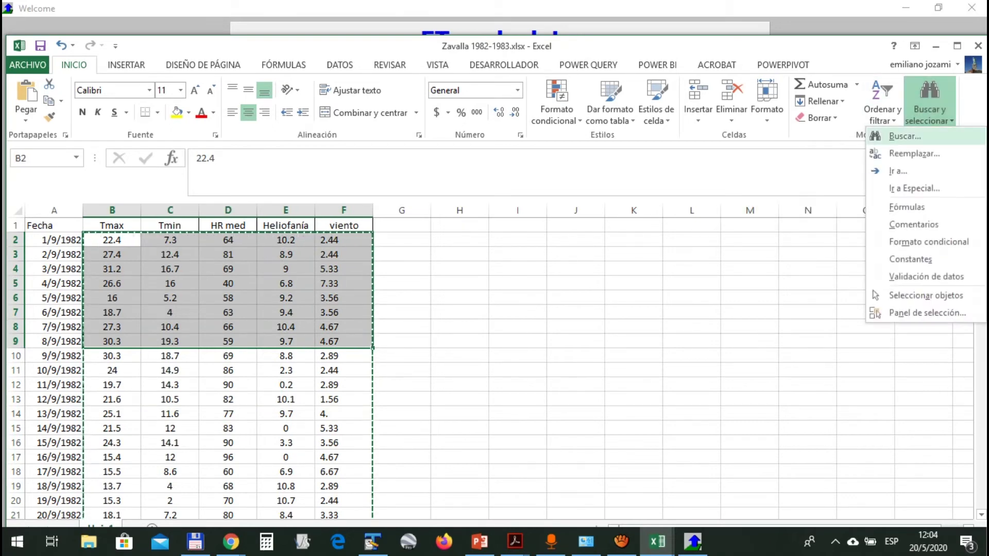
pyautogui.click(518, 283)
pyautogui.click(518, 283)
pyautogui.click(930, 103)
pyautogui.click(915, 153)
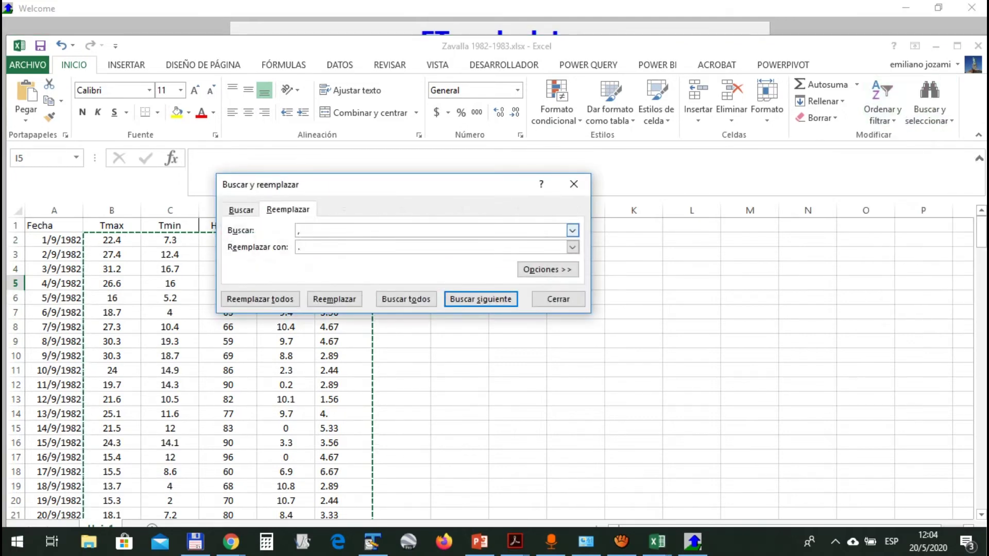
pyautogui.click(558, 300)
# Select the Tmax header cell B1 and return to the ETo calculator's climatic parameters
pyautogui.hotkey('alt', 'Tab')
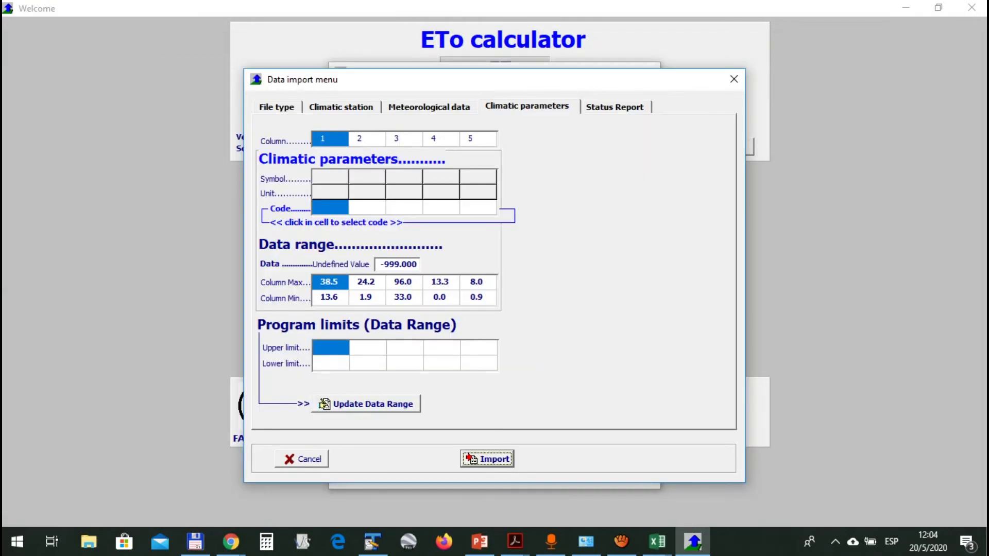
pyautogui.hotkey('alt', 'Tab')
pyautogui.click(112, 225)
pyautogui.hotkey('alt', 'Tab')
# Assign code 101 (Tmax, °C) to column 1 from the air temperature codes
pyautogui.click(330, 208)
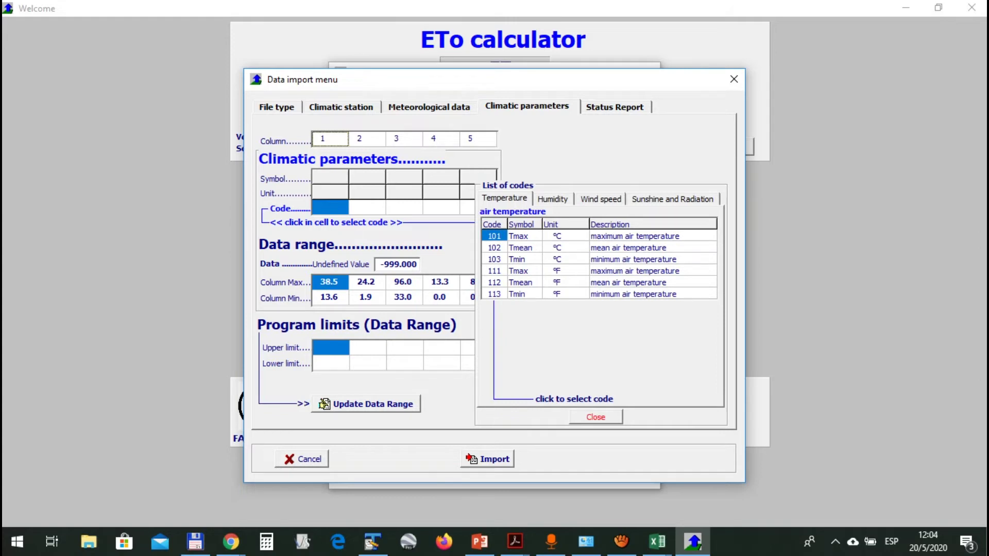
pyautogui.press('Tab')
pyautogui.press('Right')
pyautogui.press('Right')
pyautogui.press('Right')
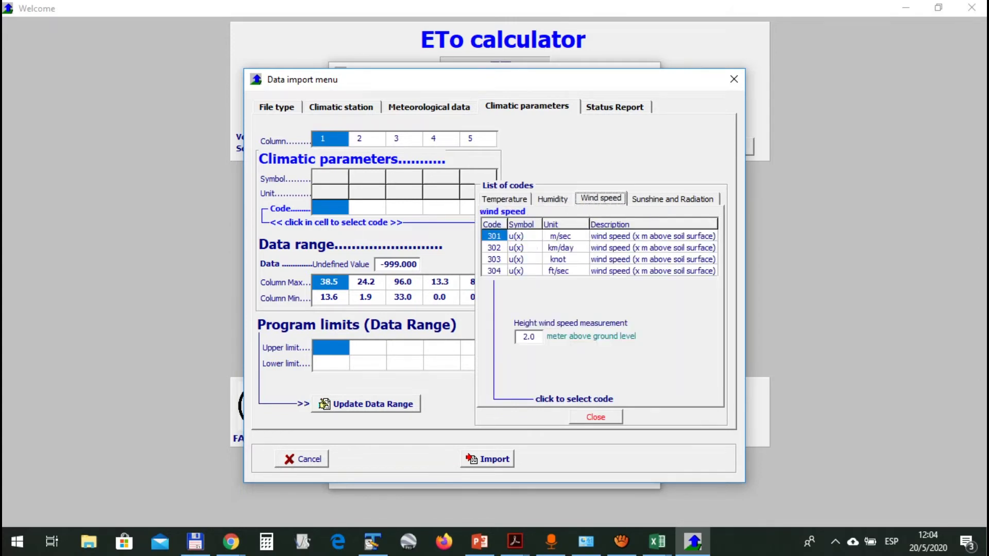
pyautogui.click(504, 199)
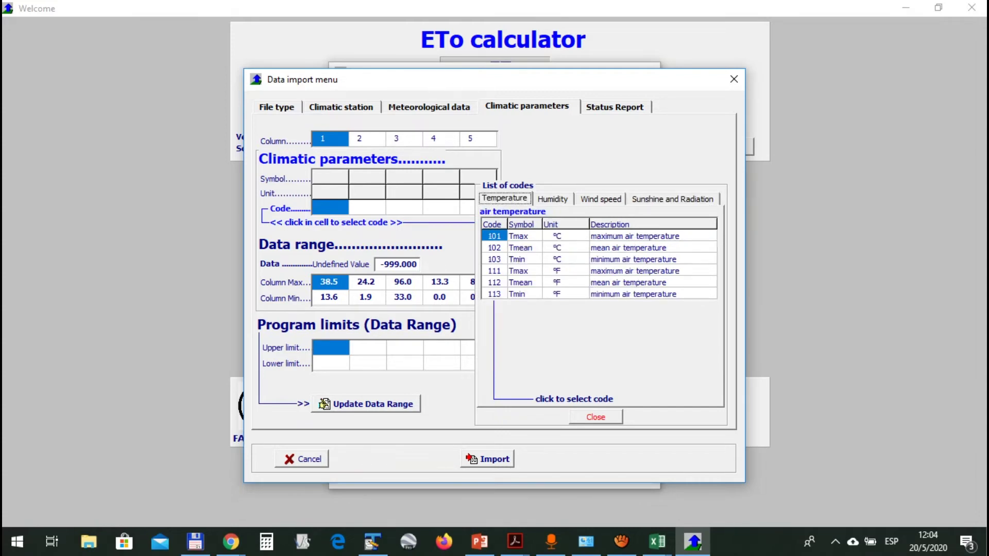
pyautogui.click(494, 237)
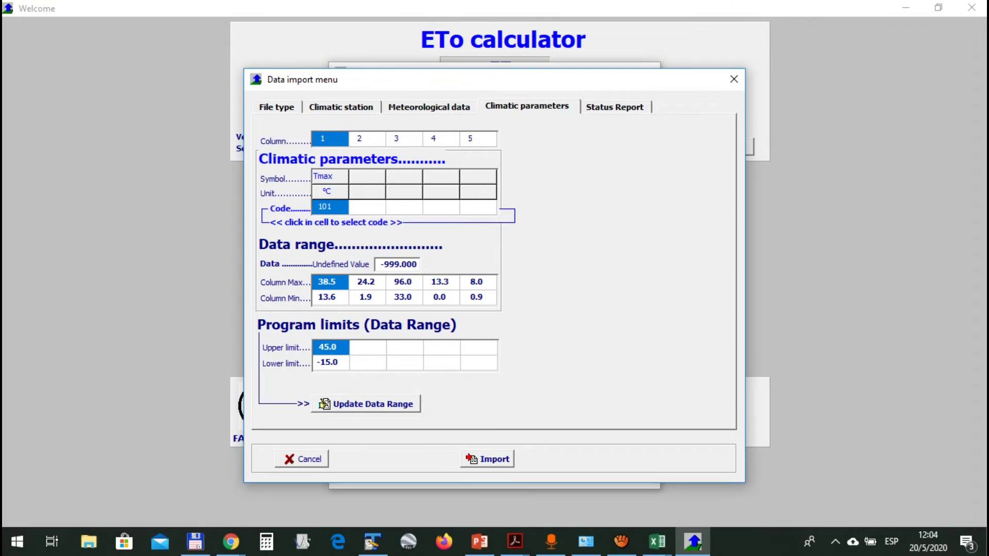
# Assign code 103 (Tmin) to column 2 and check column 1's limits of 45.0 and -15.0
pyautogui.click(366, 207)
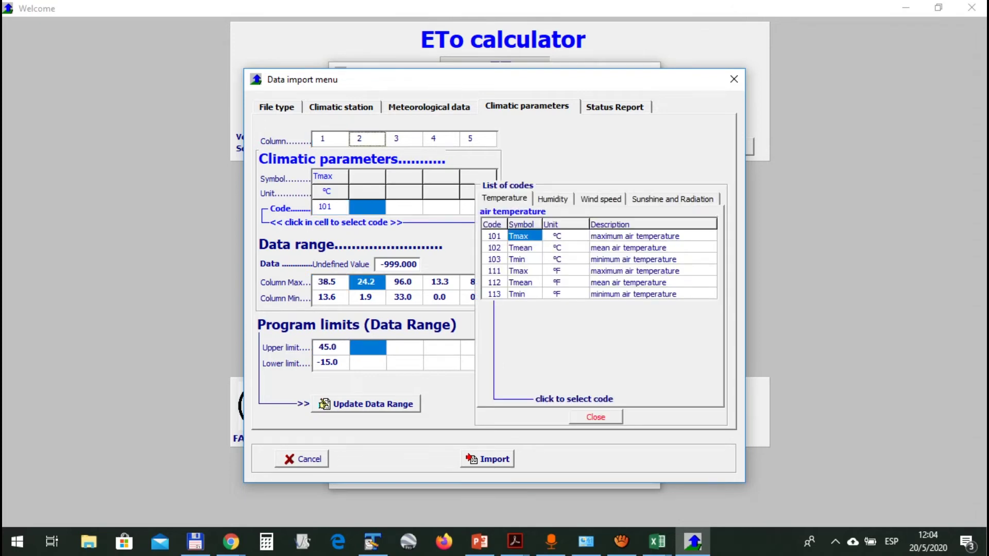
pyautogui.click(524, 259)
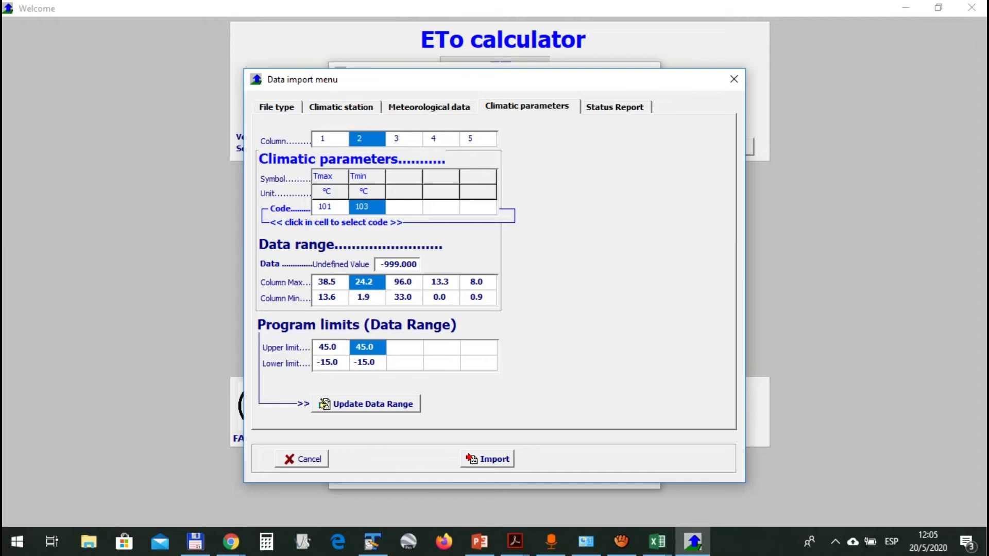
pyautogui.click(330, 347)
pyautogui.click(330, 362)
pyautogui.click(330, 348)
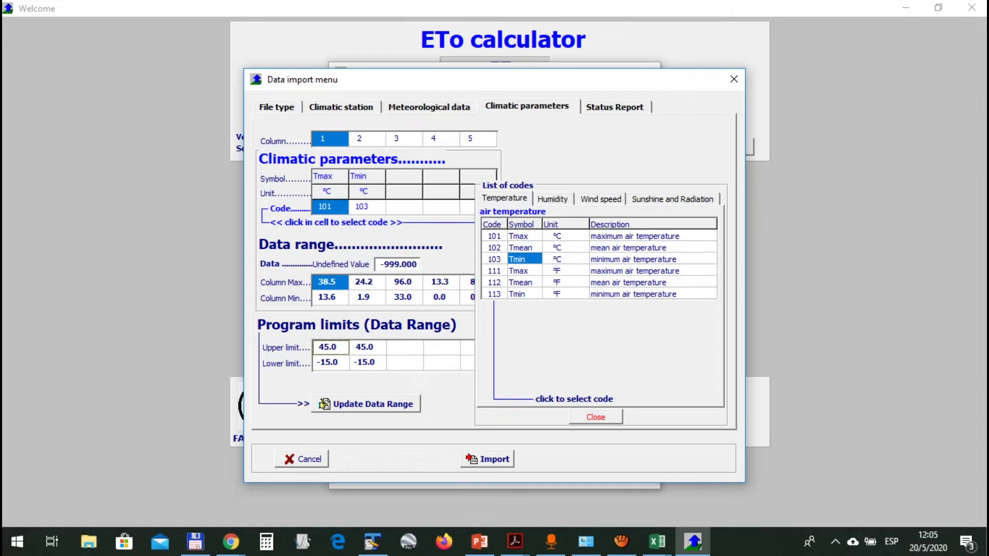
pyautogui.click(366, 404)
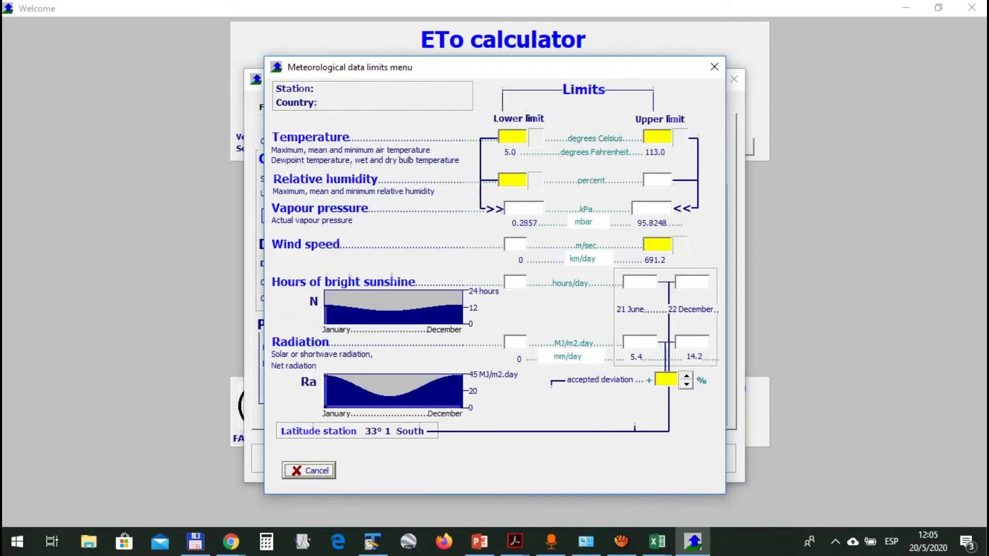
pyautogui.press('Up')
pyautogui.press('Down')
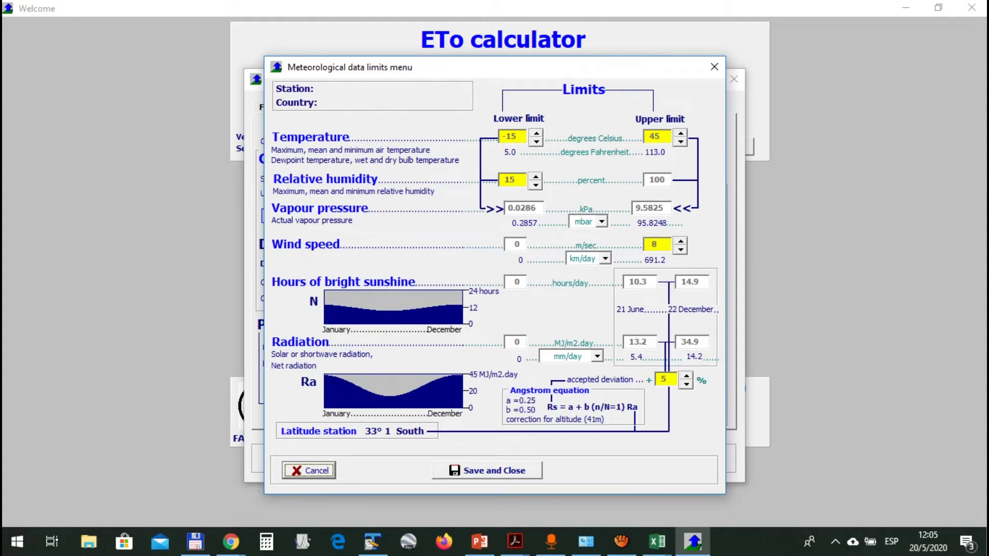
pyautogui.press('Up')
pyautogui.press('Down')
pyautogui.click(715, 67)
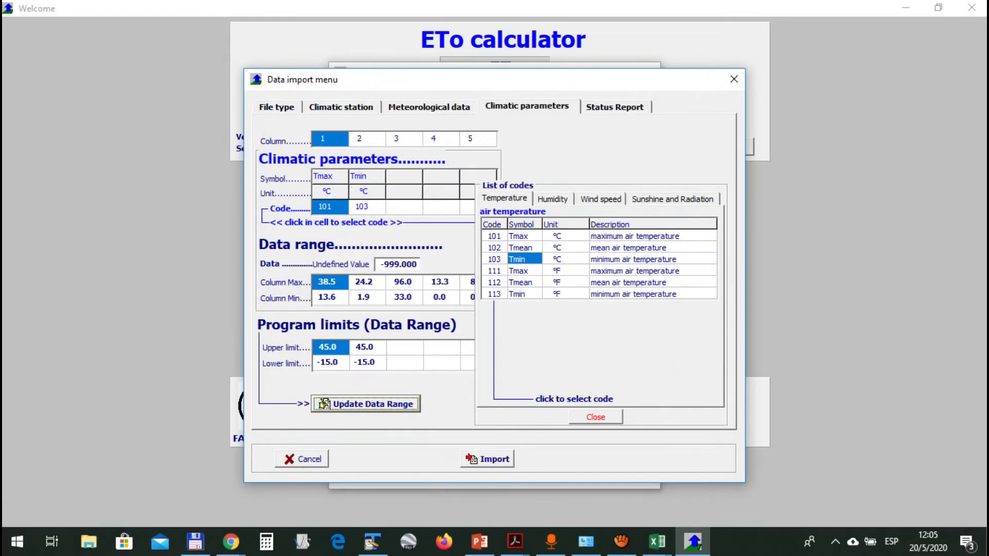
# Check the Tmax and Tmin limits of columns 1 and 2 against the Zavalla spreadsheet
pyautogui.click(331, 348)
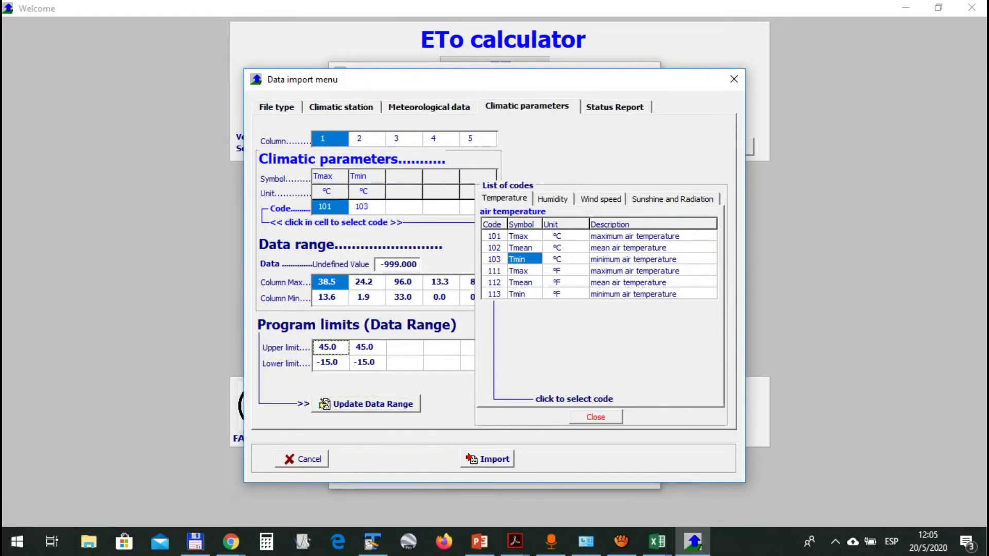
pyautogui.click(368, 347)
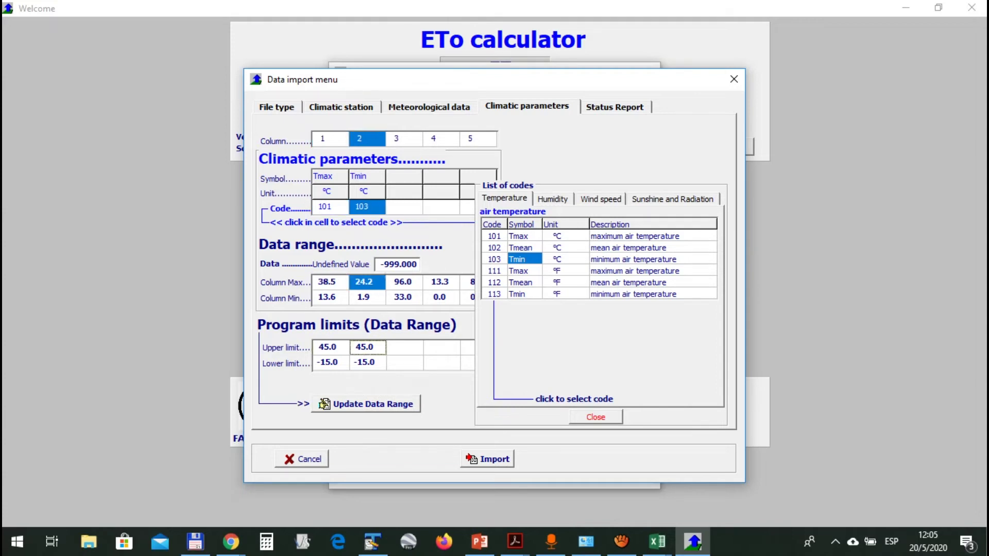
pyautogui.click(368, 363)
pyautogui.hotkey('alt', 'Tab')
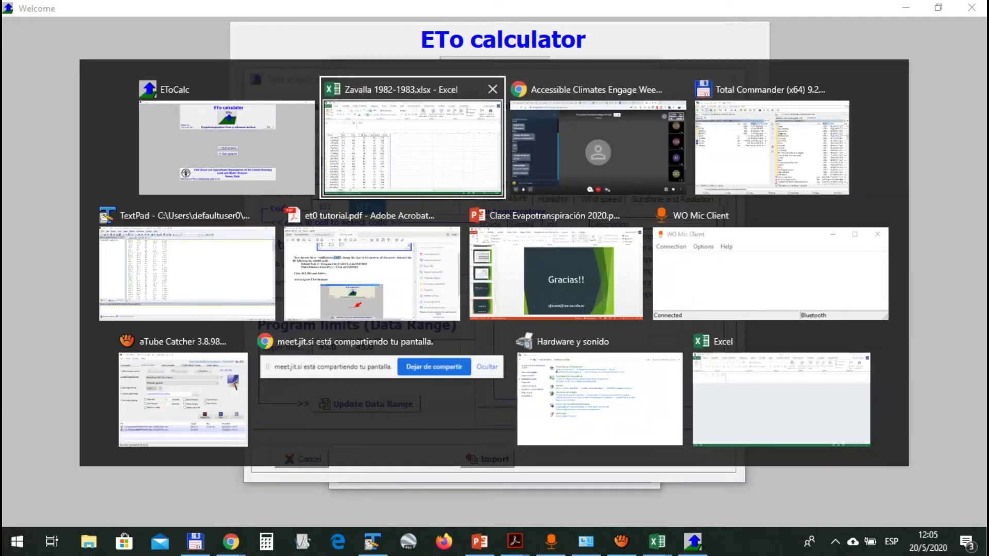
pyautogui.hotkey('alt', 'Tab')
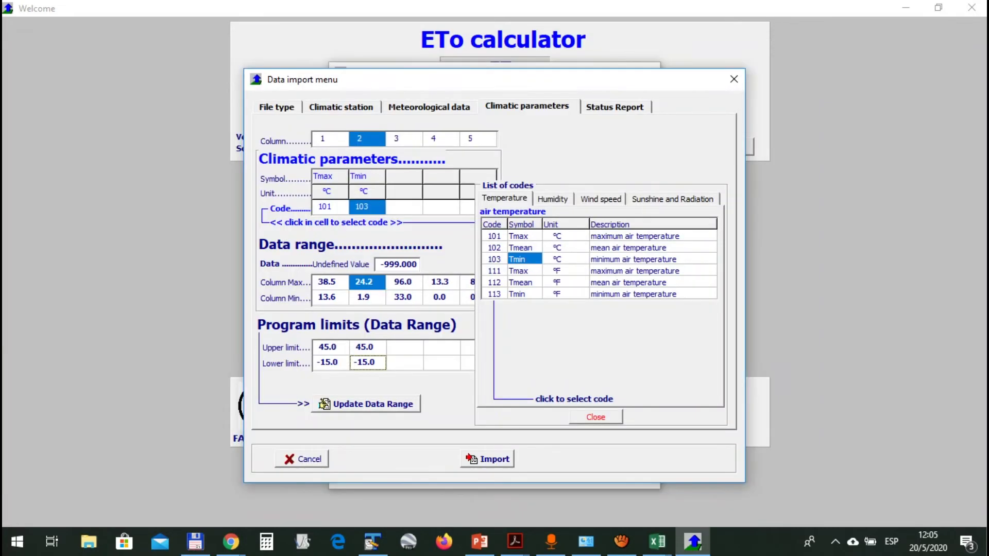
# Code column 3 as RHmean (202, %), giving limits 100.0 upper and 15.0 lower
pyautogui.click(404, 139)
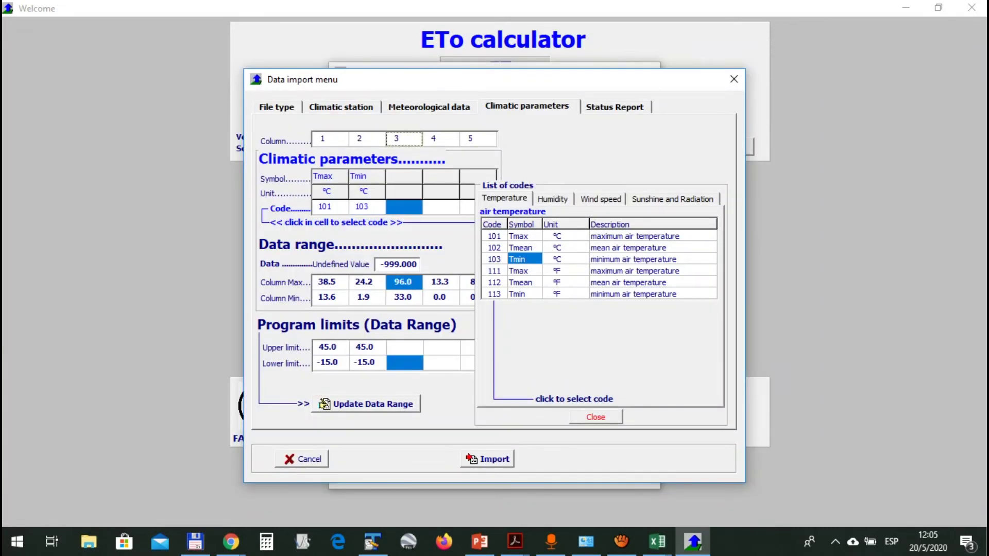
pyautogui.click(552, 199)
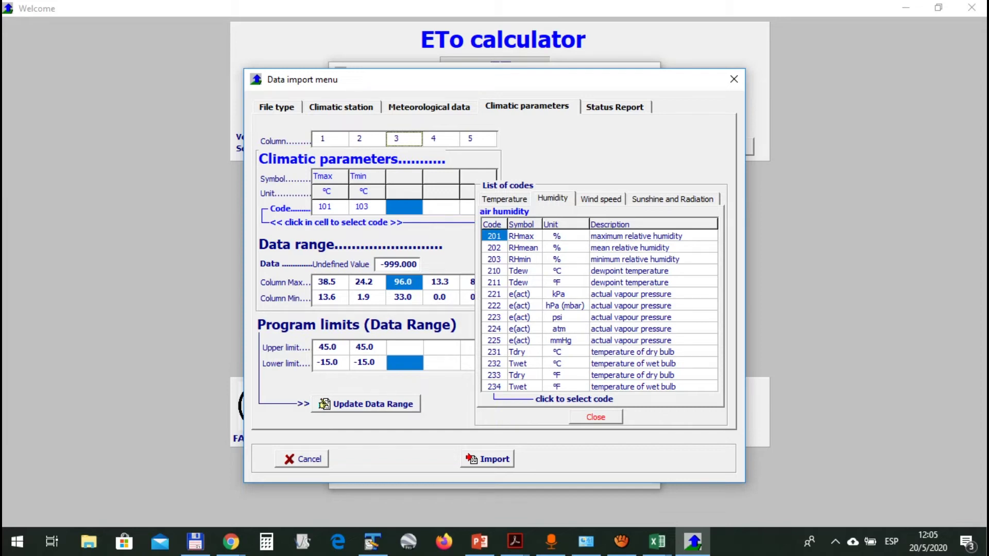
pyautogui.click(523, 248)
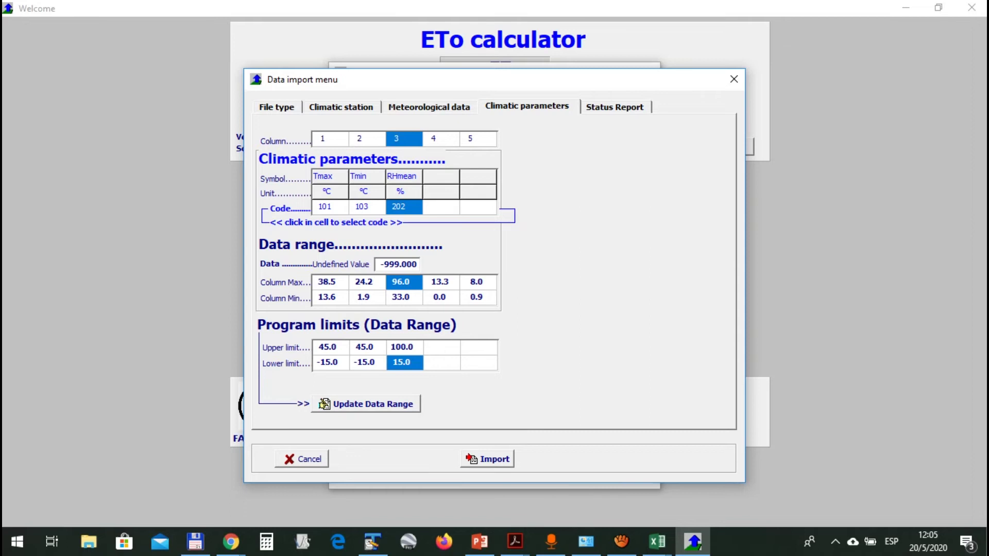
pyautogui.doubleClick(398, 264)
# Set the undefined data value to -99 and check humidity cell D3 in the spreadsheet
pyautogui.write('-99')
pyautogui.press('Return')
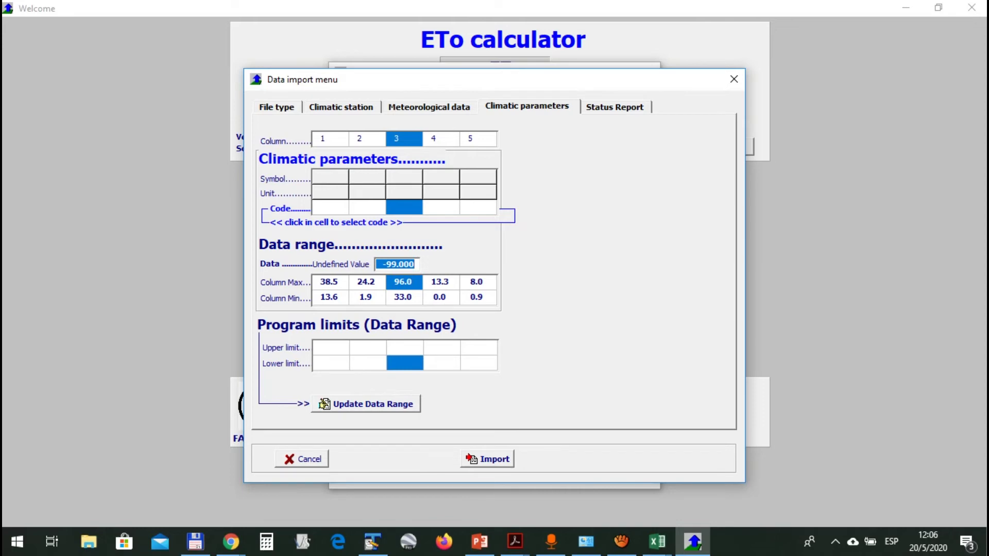
pyautogui.hotkey('alt', 'Tab')
pyautogui.click(227, 254)
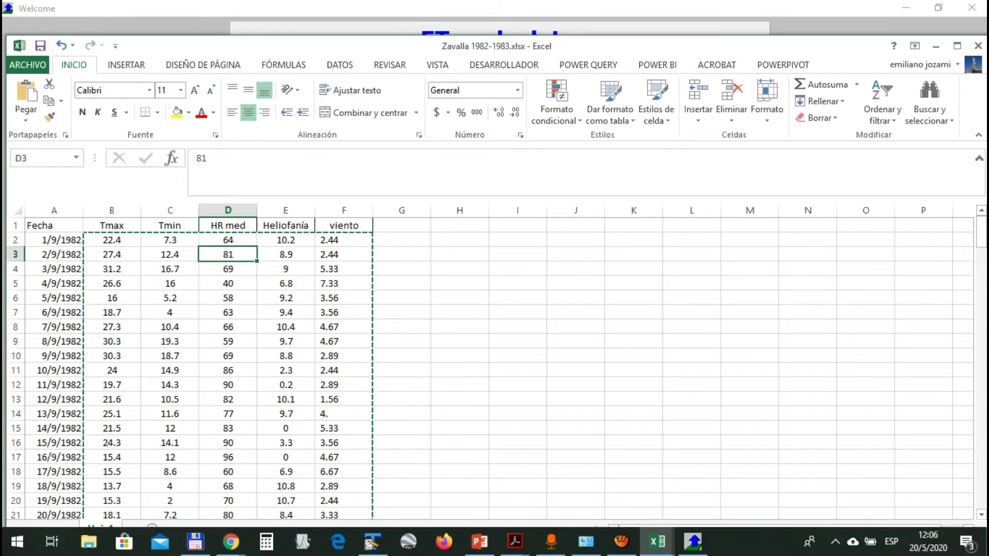
pyautogui.hotkey('alt', 'Tab')
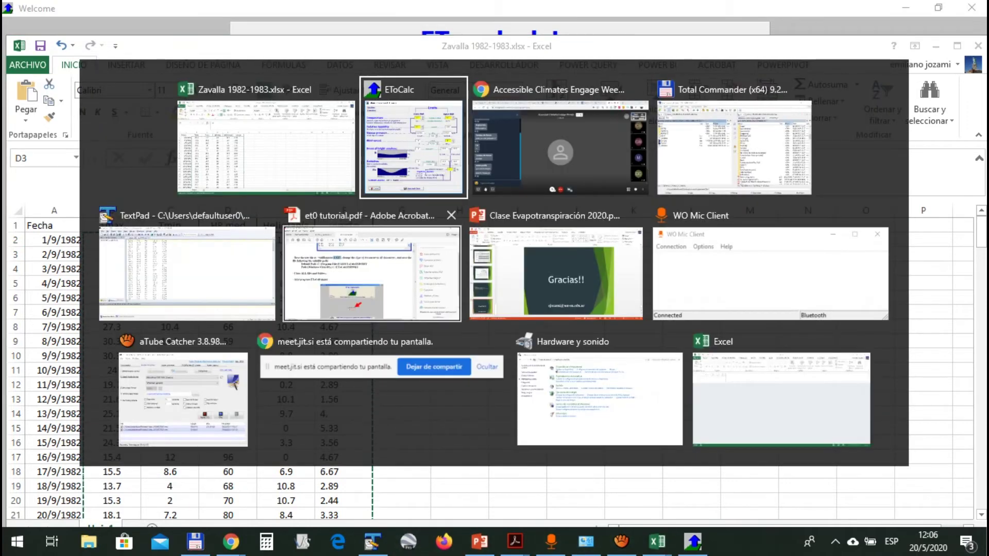
pyautogui.hotkey('alt', 'Tab')
pyautogui.click(414, 148)
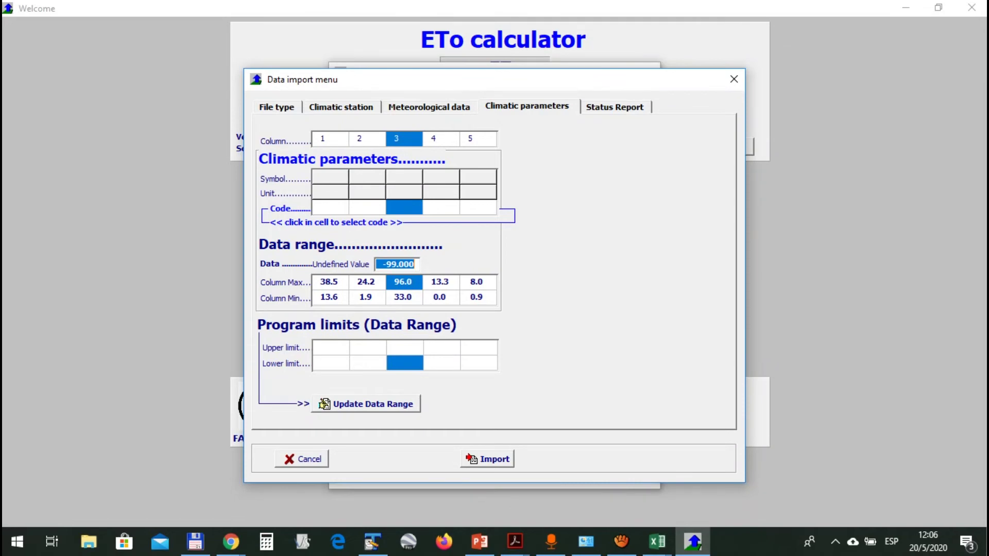
# Review the now-cleared codes of columns 1–4 and the Zavalla climatic station page
pyautogui.click(367, 139)
pyautogui.click(404, 139)
pyautogui.click(441, 139)
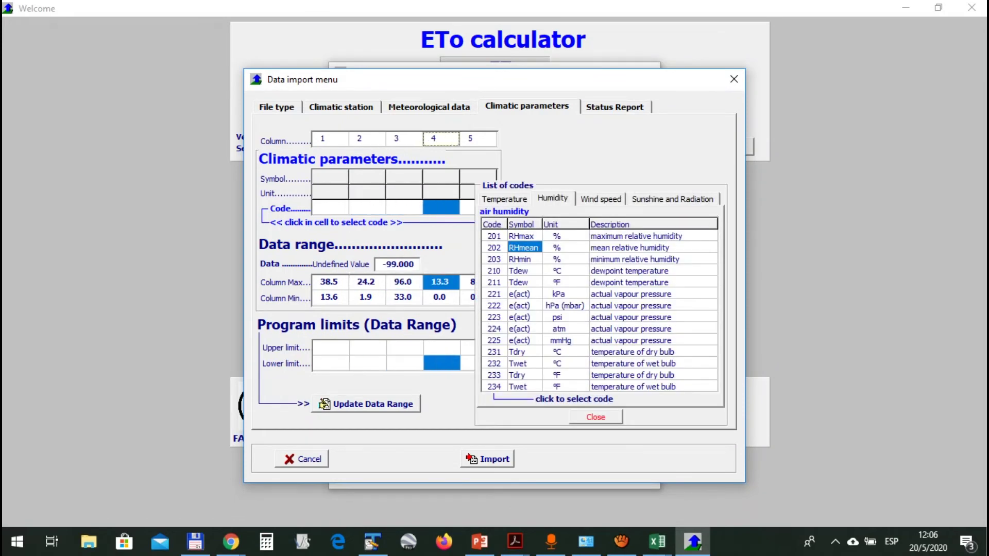
pyautogui.hotkey('alt', 'Tab')
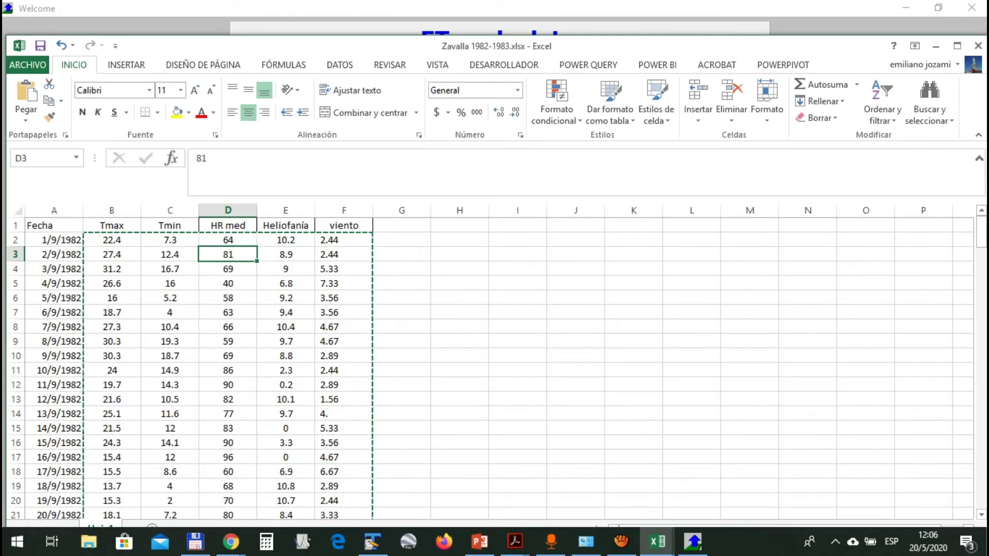
pyautogui.hotkey('alt', 'Tab')
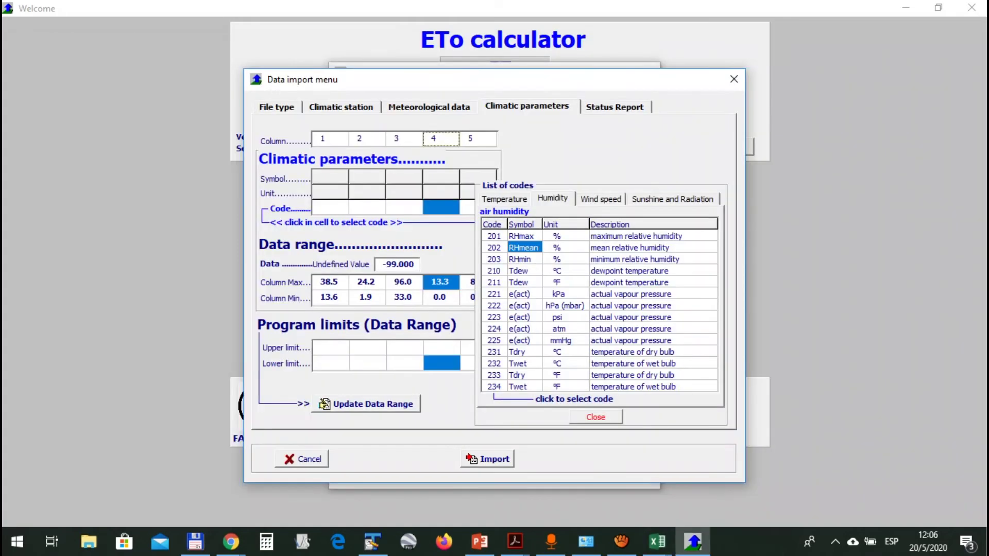
pyautogui.click(330, 139)
pyautogui.click(367, 139)
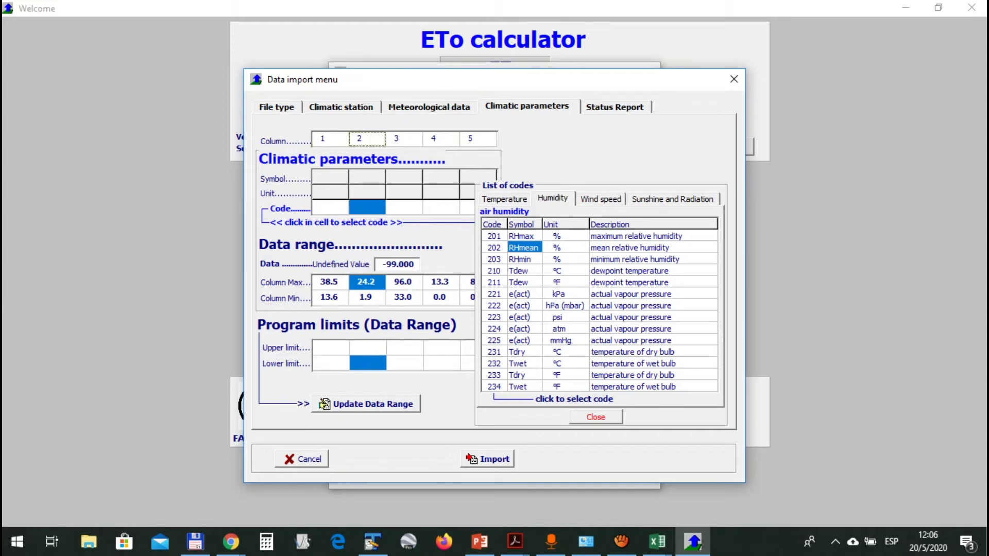
pyautogui.click(405, 208)
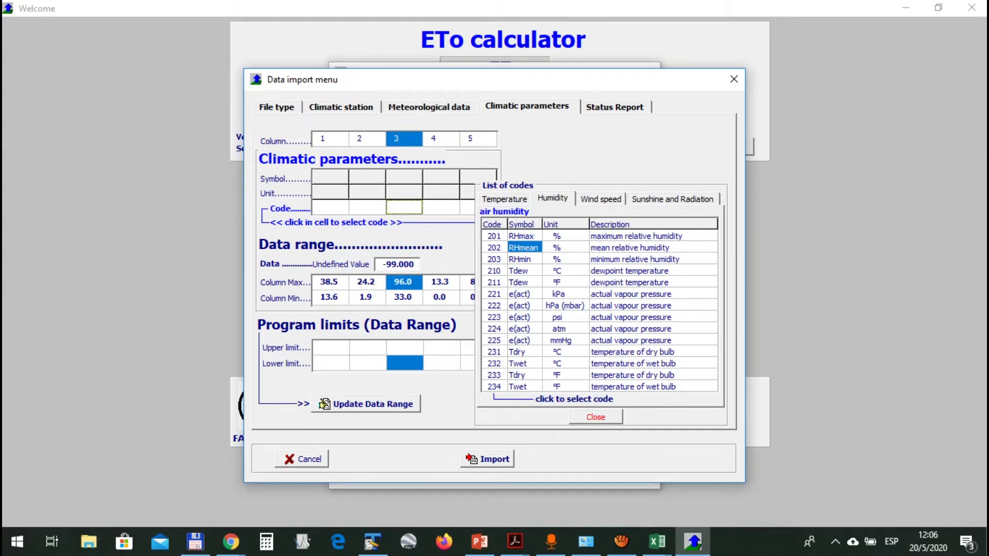
pyautogui.click(331, 207)
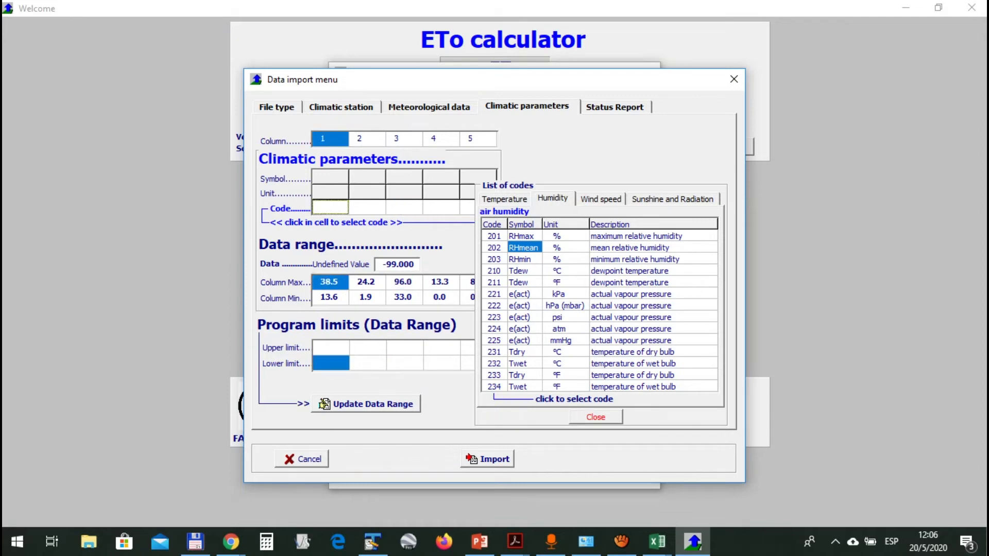
pyautogui.click(341, 106)
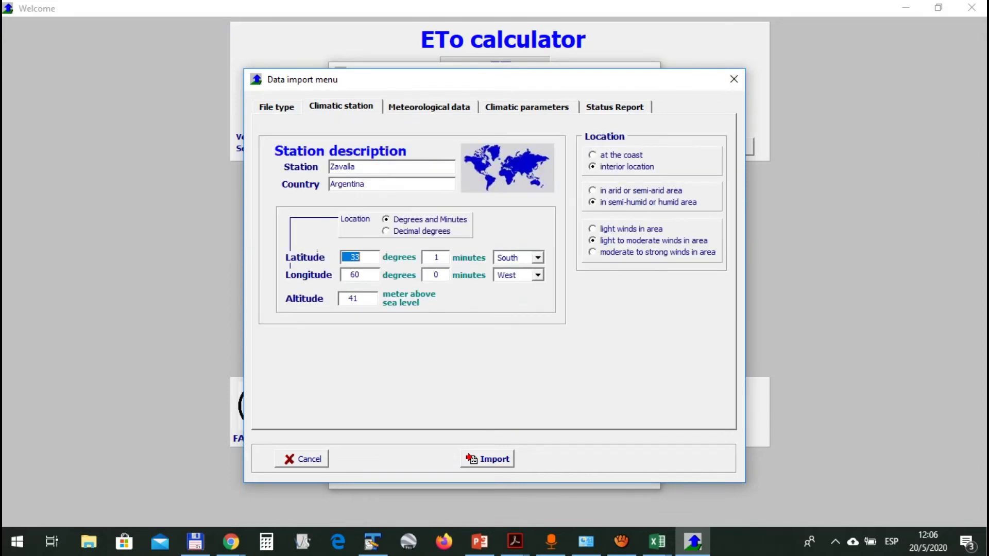
pyautogui.click(527, 108)
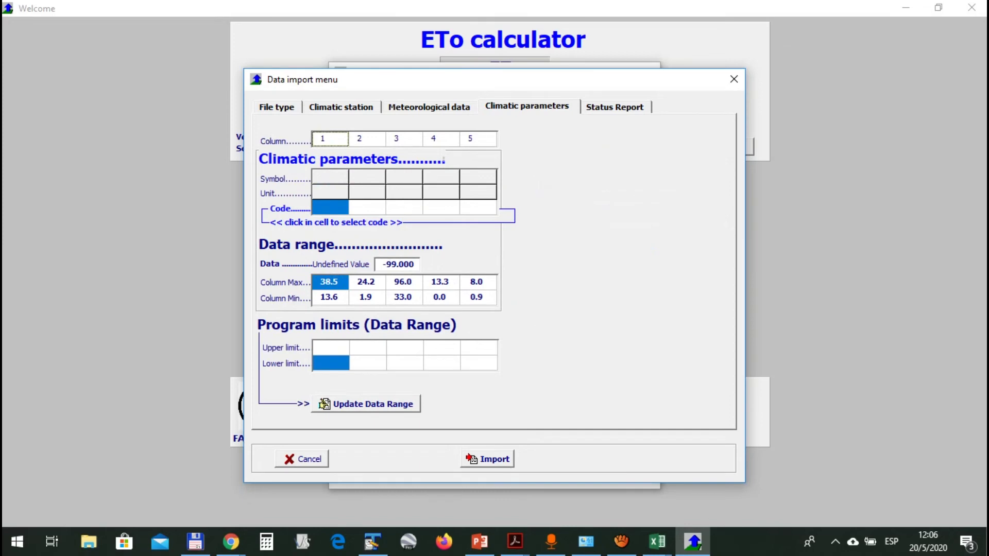
# Assign Tmax (101) to column 1 and Tmin (103) to column 2
pyautogui.click(441, 207)
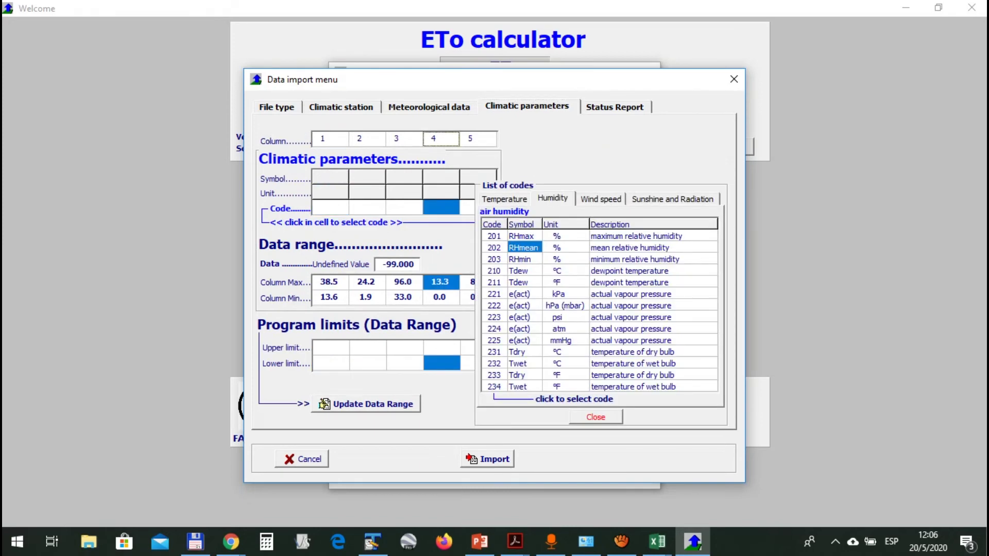
pyautogui.click(523, 247)
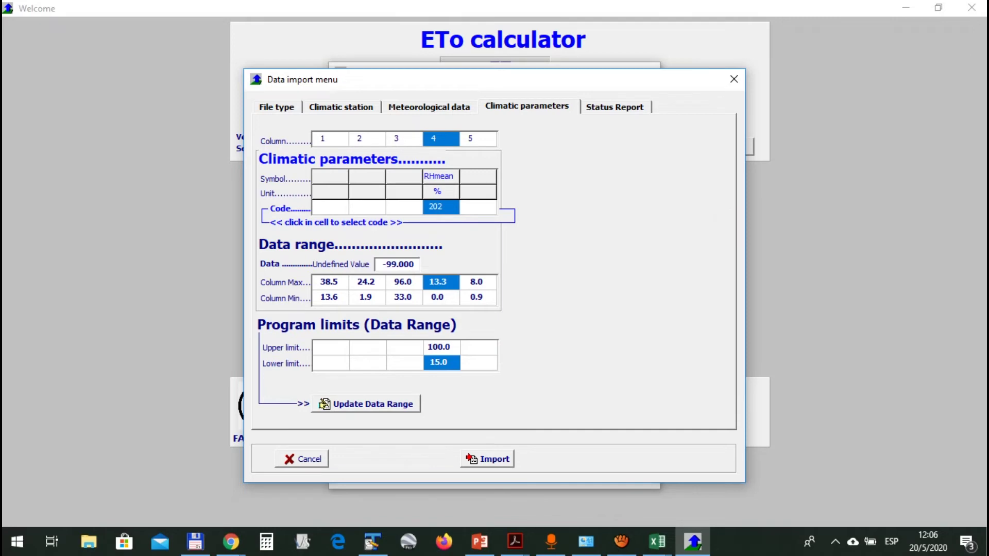
pyautogui.click(329, 139)
pyautogui.click(505, 199)
pyautogui.click(521, 236)
pyautogui.click(366, 139)
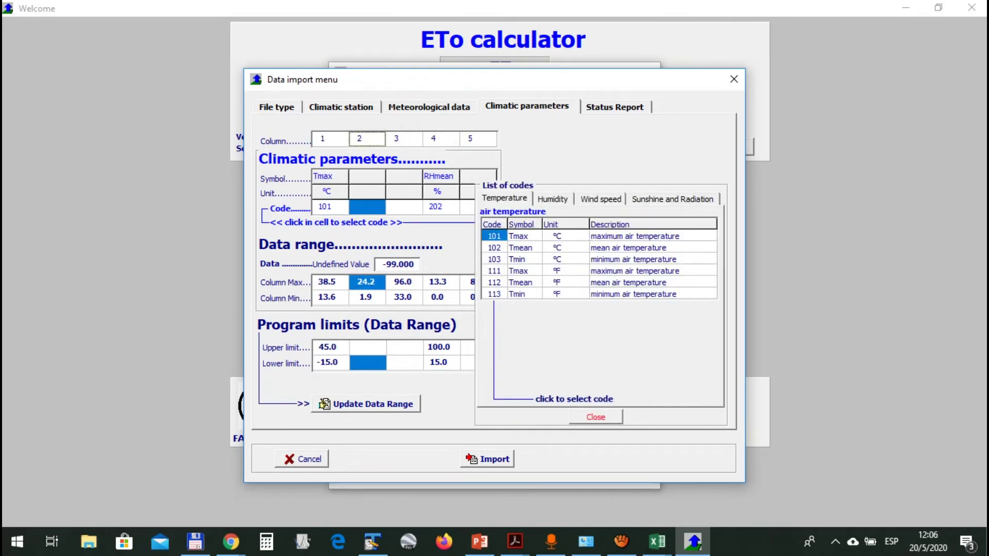
pyautogui.click(520, 260)
# Reassign column 3 as mean relative humidity RHmean (202)
pyautogui.click(396, 139)
pyautogui.hotkey('alt', 'Tab')
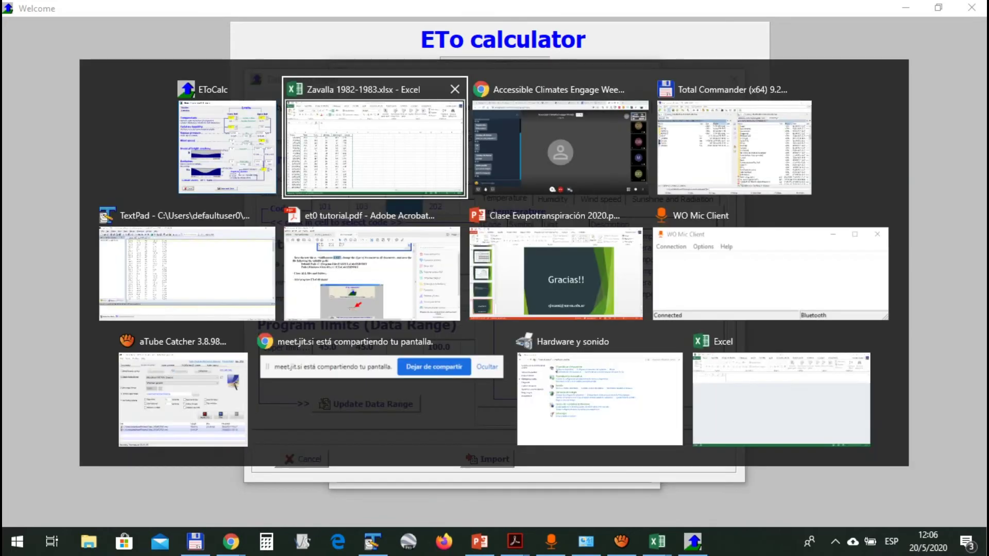
pyautogui.hotkey('alt', 'Tab')
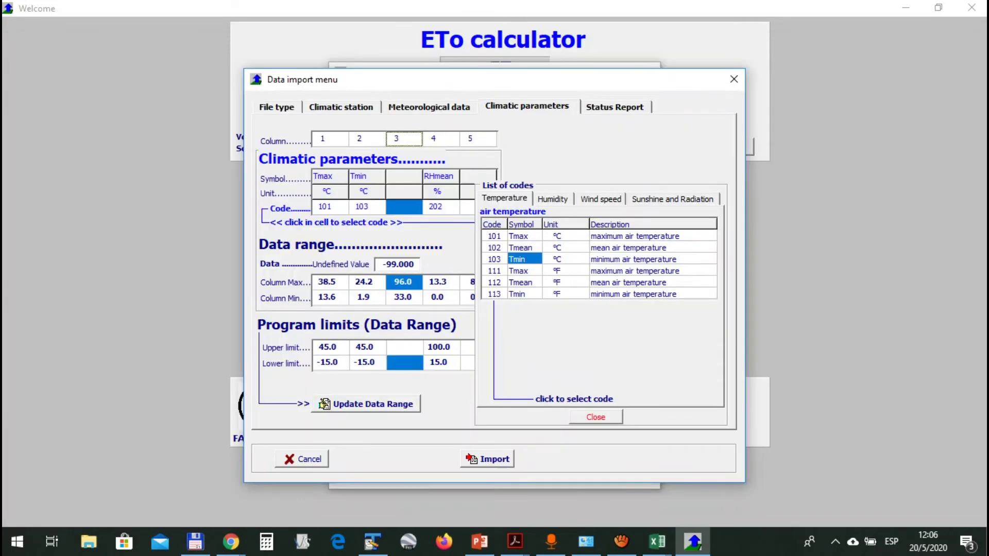
pyautogui.click(553, 199)
pyautogui.click(524, 247)
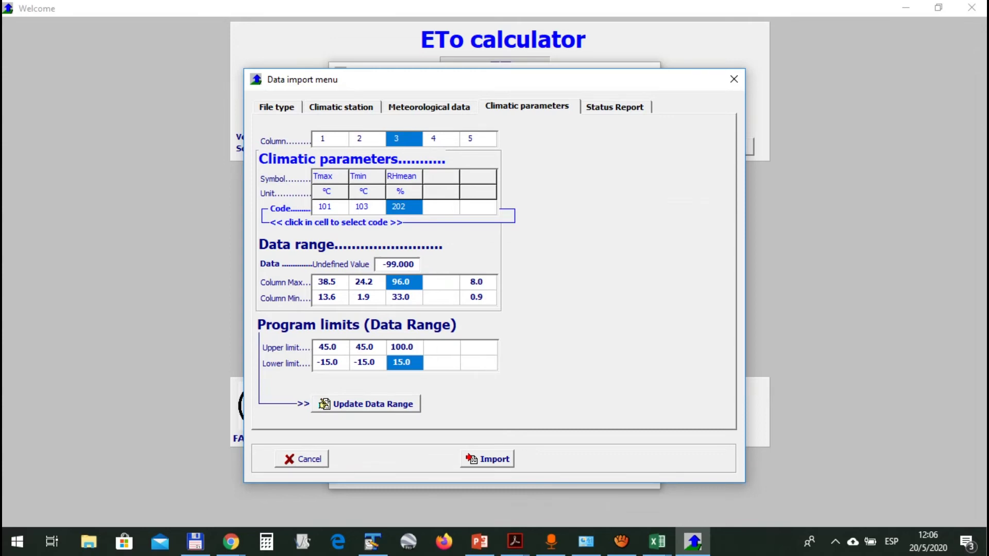
pyautogui.hotkey('alt', 'Tab')
pyautogui.hotkey('alt', 'Tab')
pyautogui.click(429, 107)
pyautogui.click(527, 107)
# Code column 4 as sunshine duration n (401, hour/day)
pyautogui.click(441, 206)
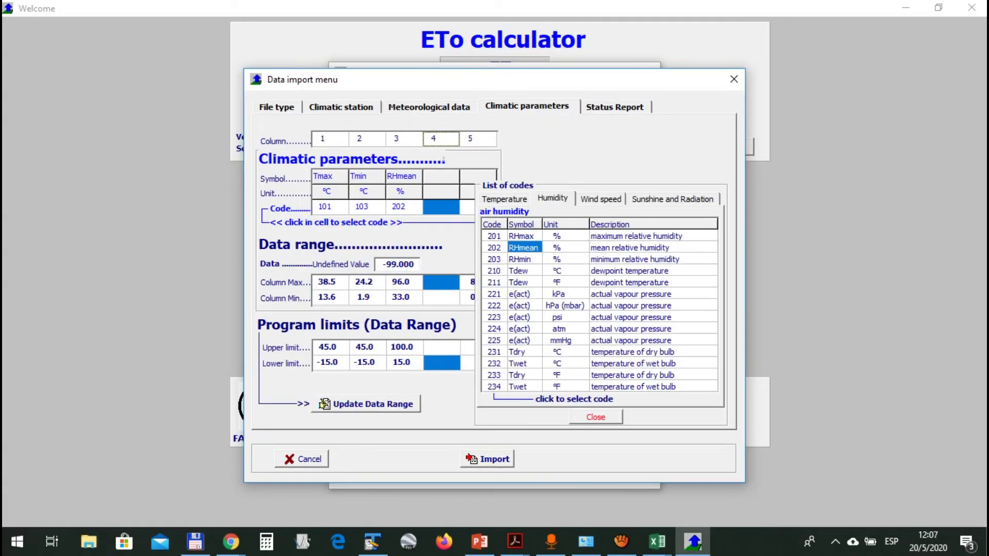
pyautogui.click(672, 199)
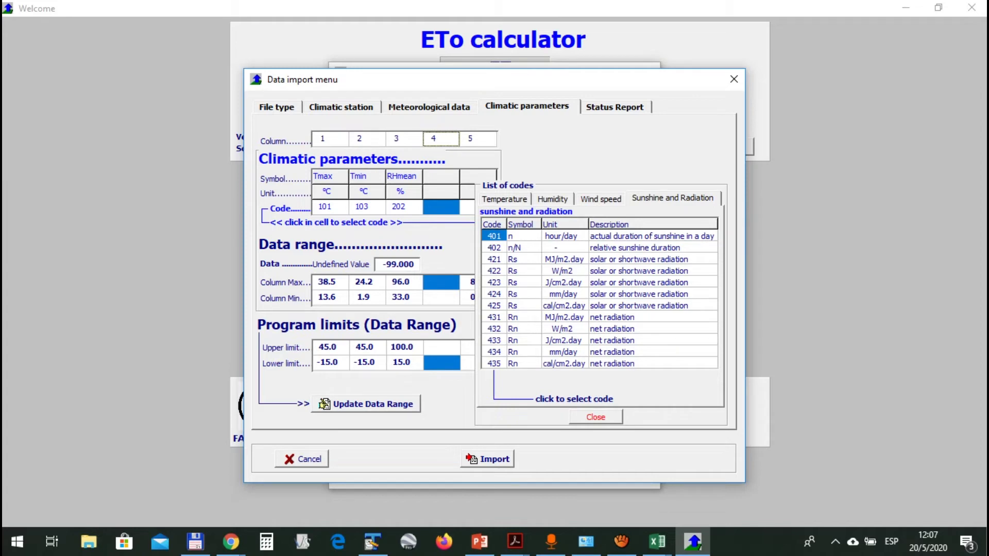
pyautogui.click(493, 236)
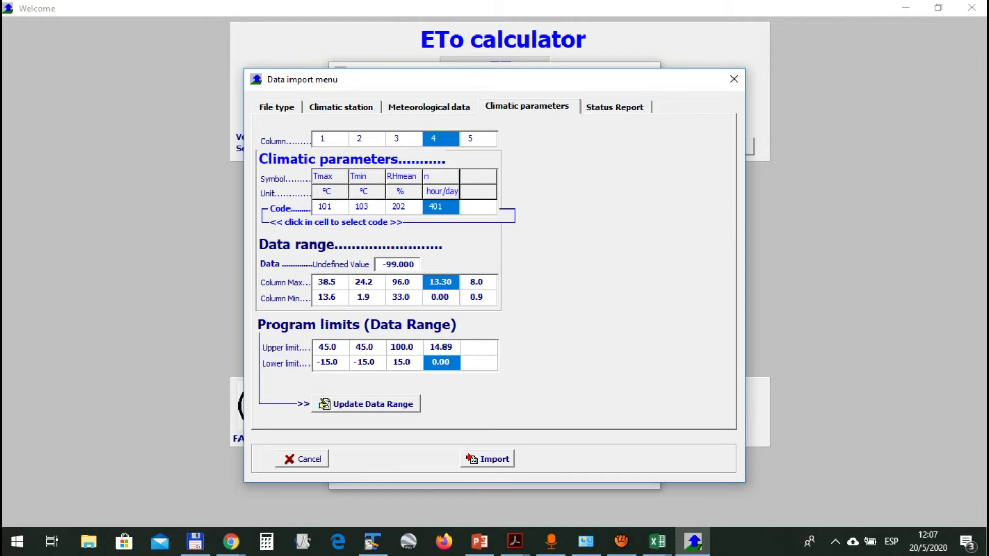
pyautogui.click(478, 139)
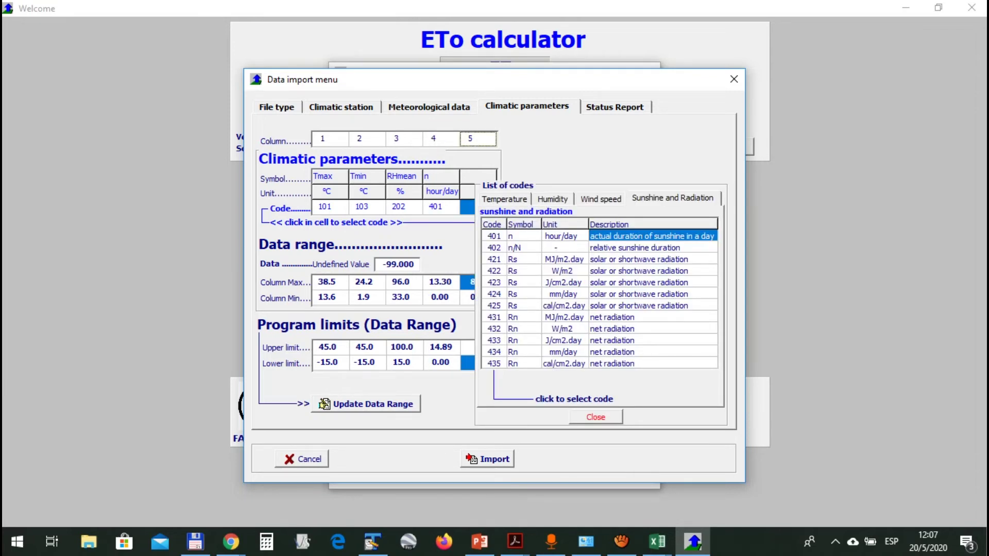
pyautogui.click(600, 198)
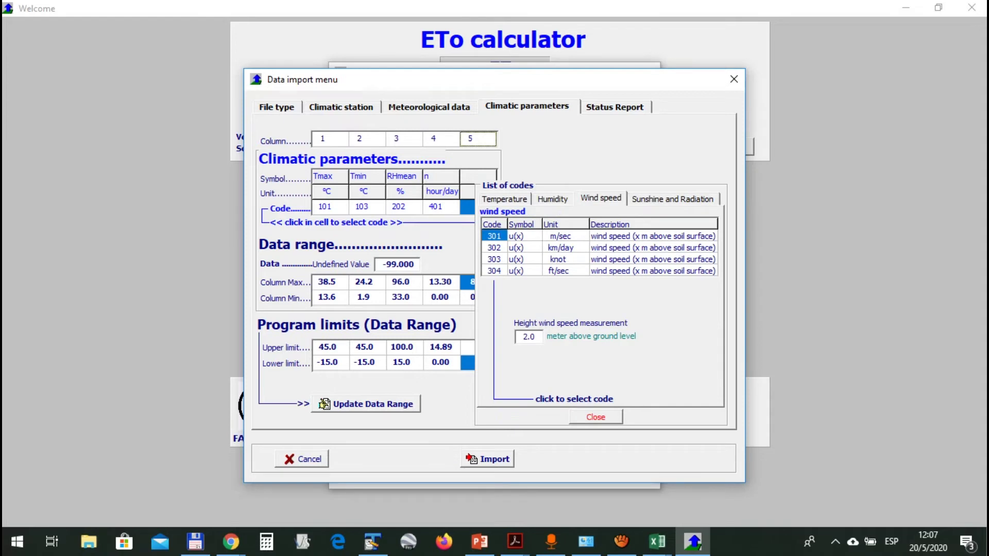
pyautogui.hotkey('alt', 'Tab')
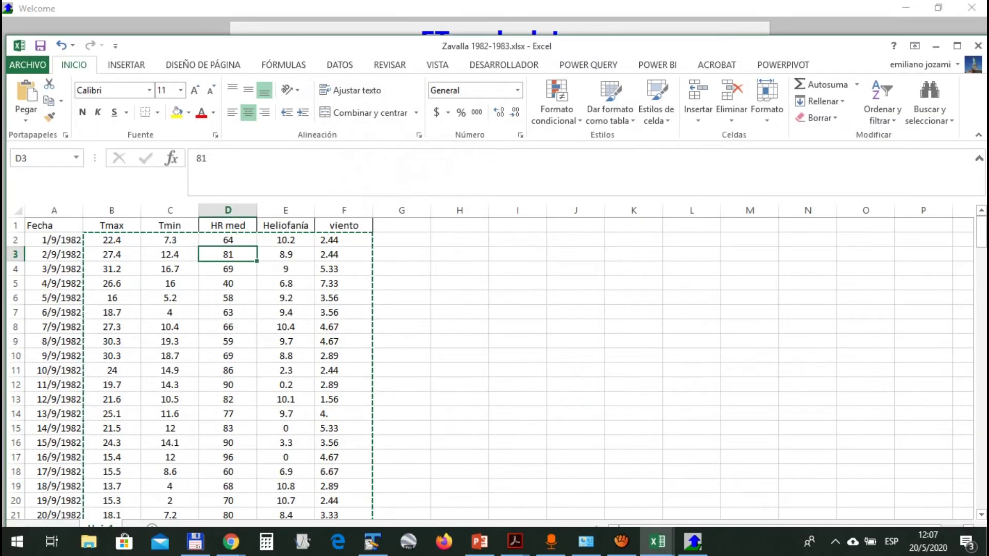
# Scroll through the Zavalla 1982-1983 daily values, then return to the ETo calculator
pyautogui.scroll(-11, 490, 368)
pyautogui.scroll(-16, 490, 368)
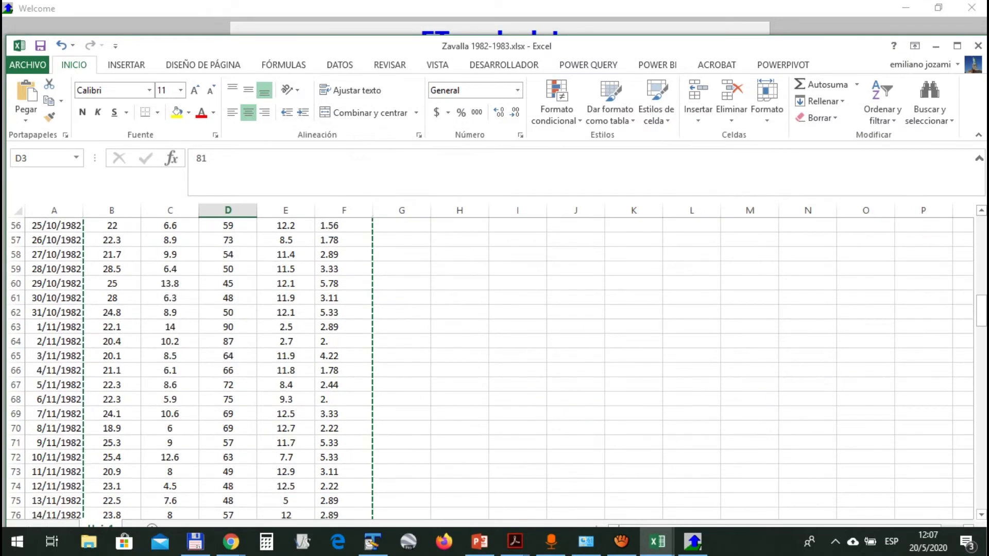
pyautogui.scroll(10, 490, 368)
pyautogui.scroll(3, 489, 369)
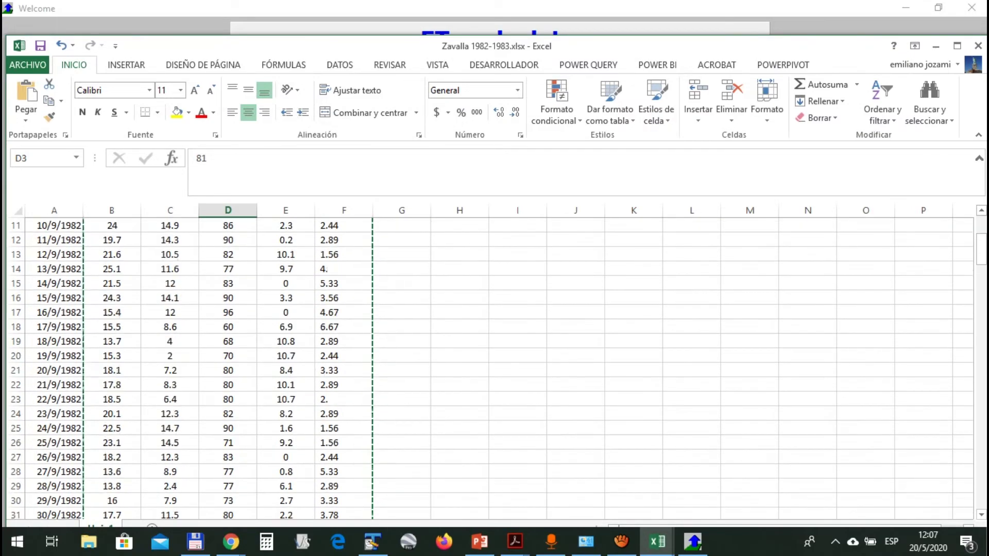
pyautogui.hotkey('alt', 'Tab')
# Code column 5 as wind speed u(x) (301, m/sec) and import the data as zavalla1982-83UNVM
pyautogui.click(494, 236)
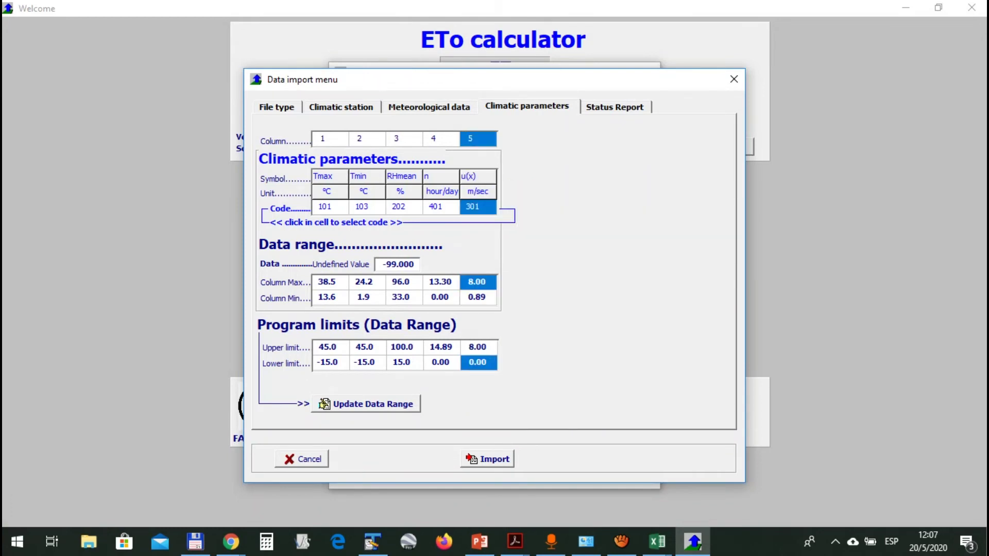
pyautogui.click(487, 459)
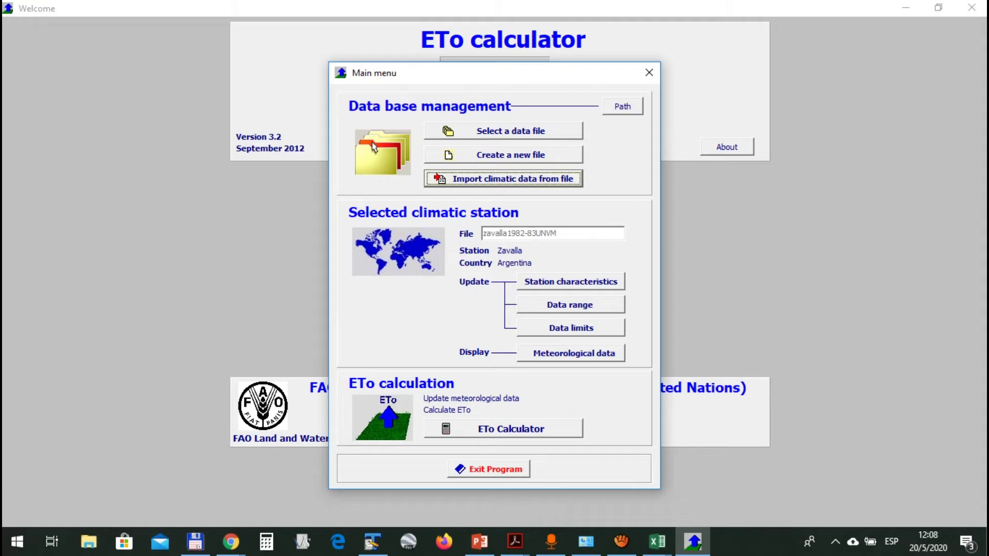
pyautogui.click(573, 353)
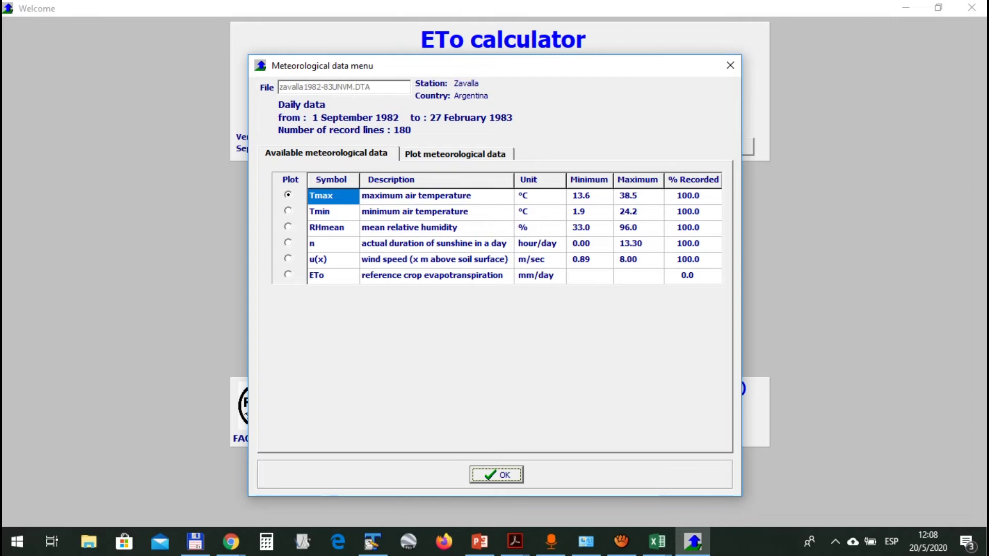
pyautogui.click(456, 154)
pyautogui.click(327, 154)
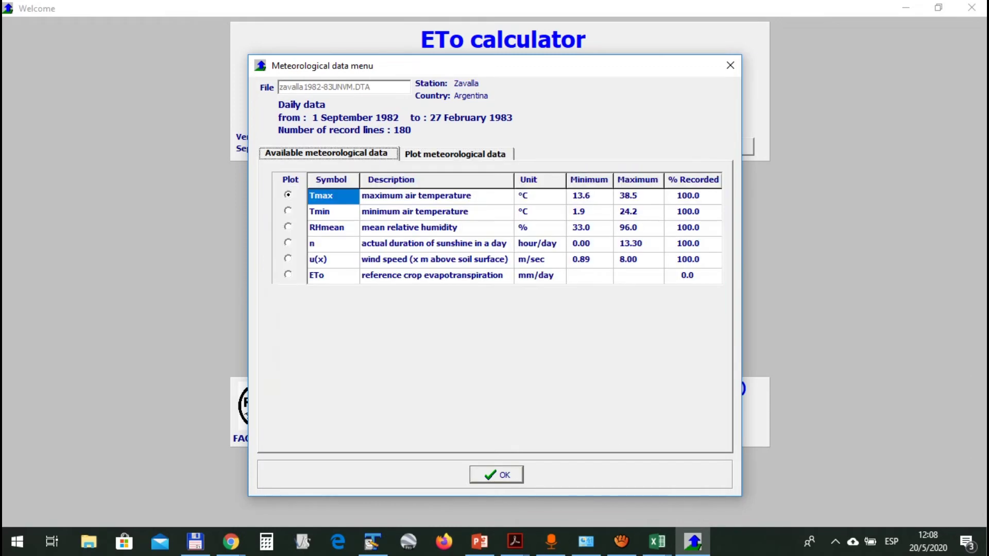
pyautogui.click(496, 475)
pyautogui.click(571, 327)
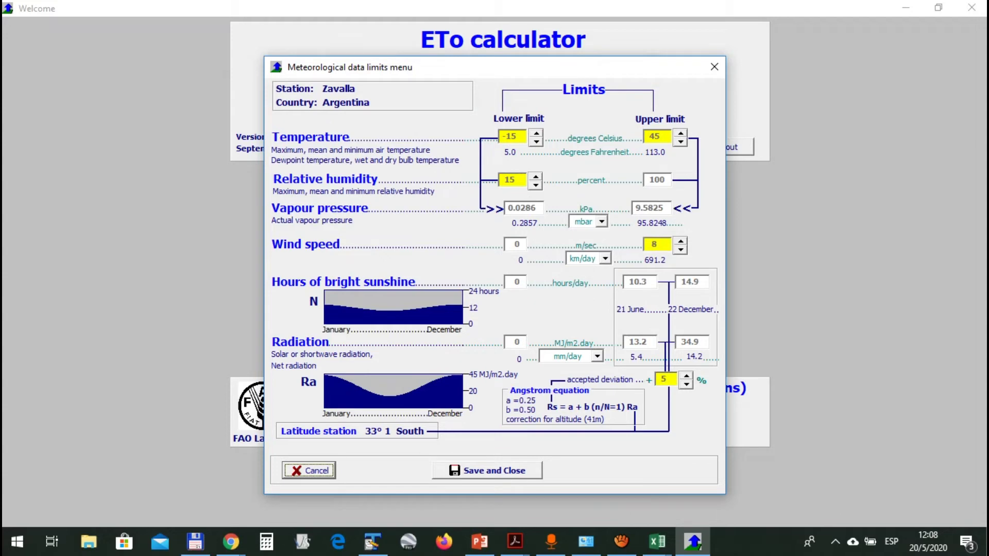
pyautogui.click(487, 471)
pyautogui.click(571, 305)
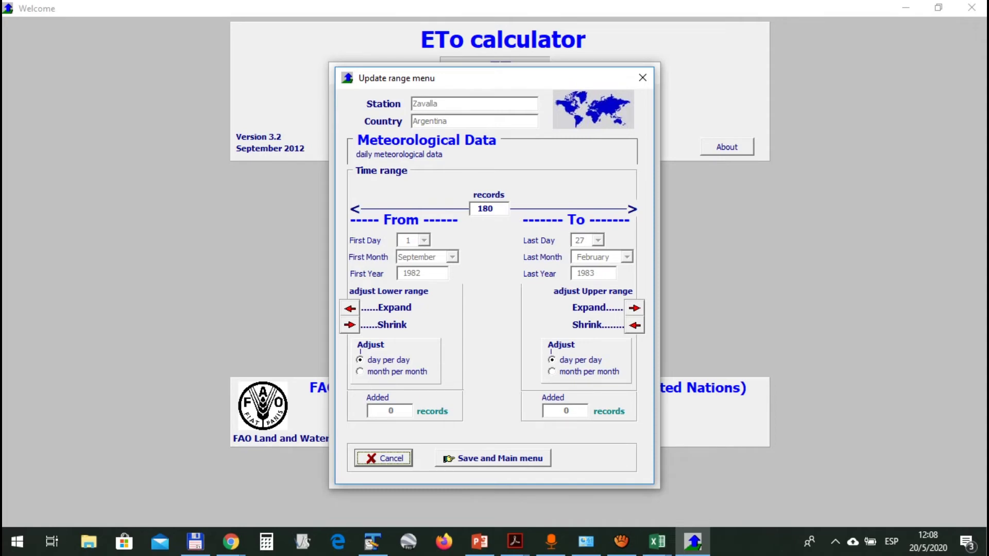
pyautogui.click(493, 459)
pyautogui.click(572, 282)
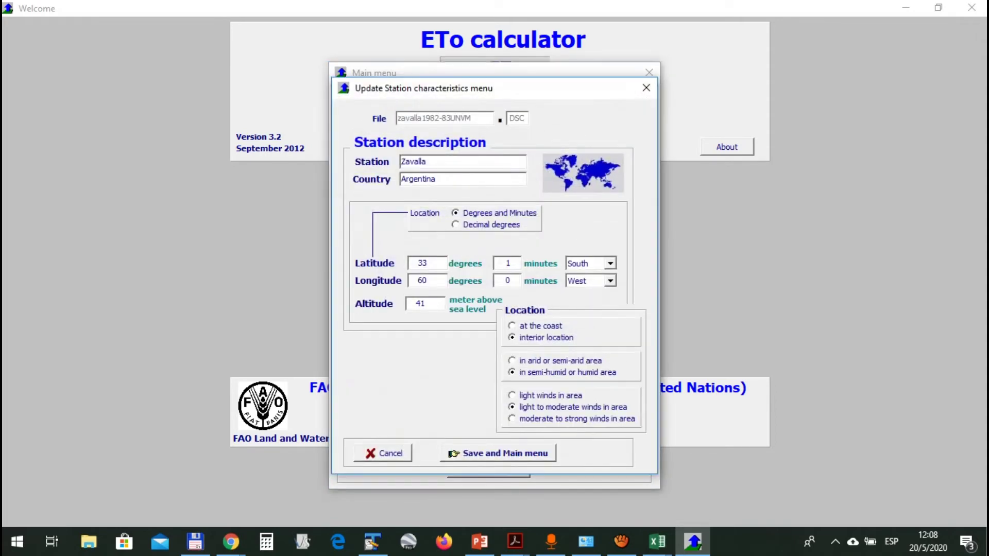
pyautogui.click(498, 453)
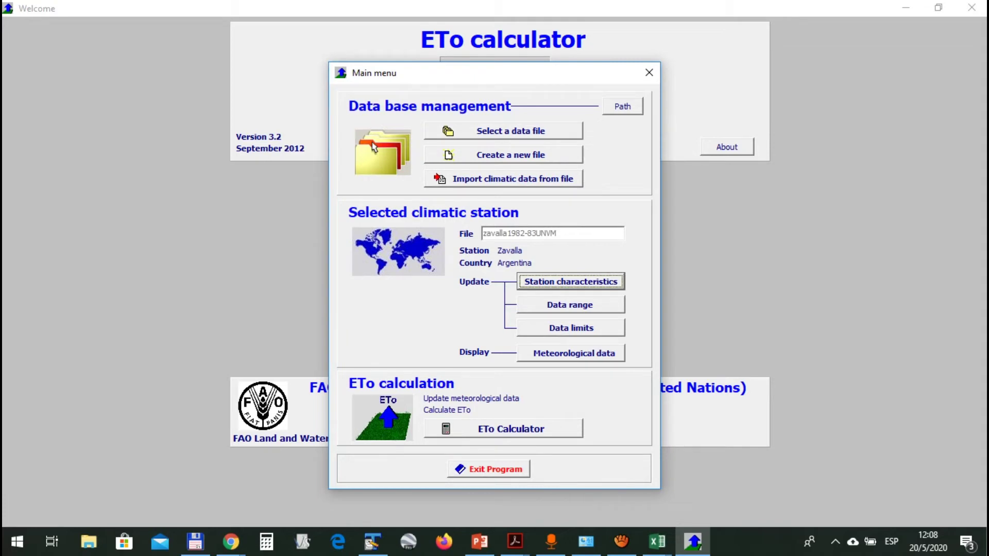
# Open the Data and ETo menu for the Zavalla station from the Main menu
pyautogui.click(503, 429)
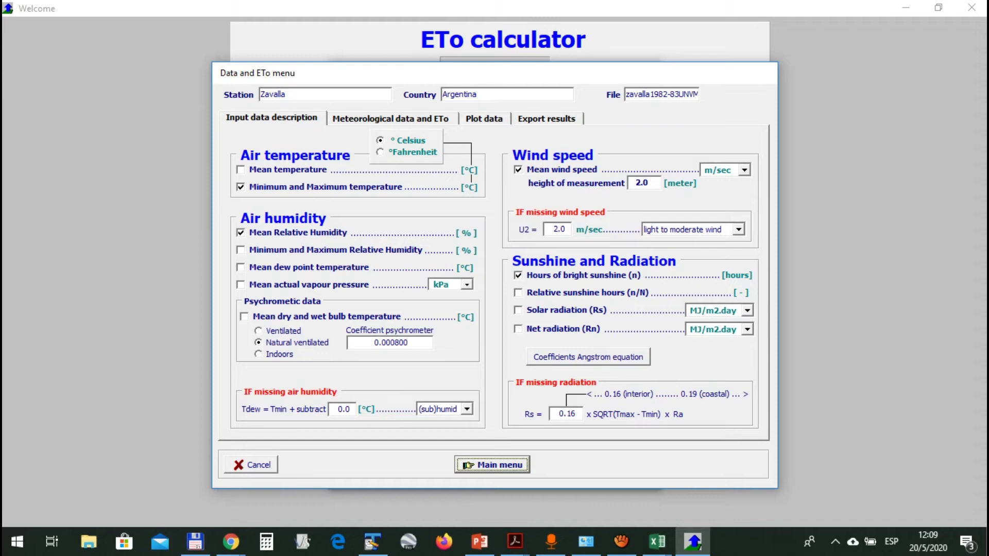
pyautogui.click(467, 409)
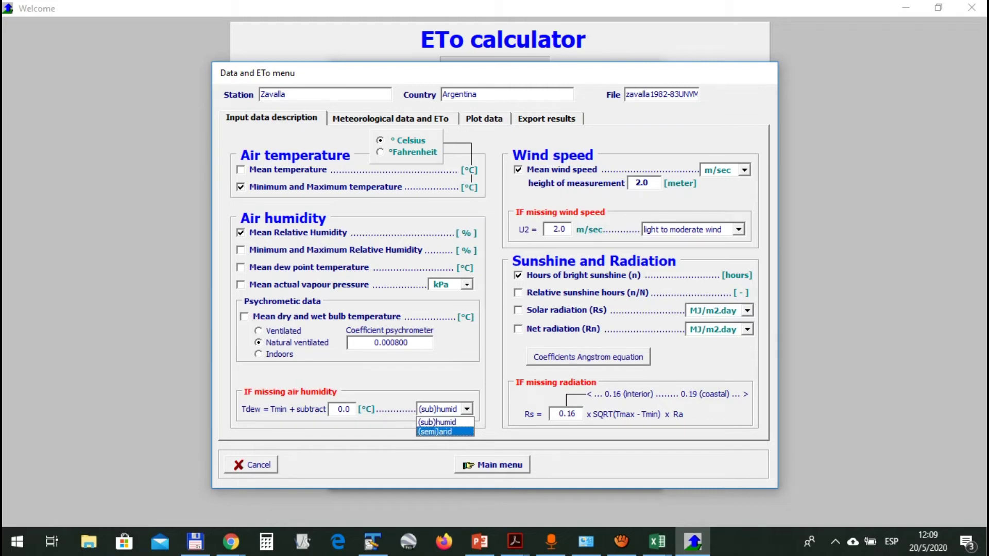
pyautogui.press('Return')
pyautogui.click(467, 409)
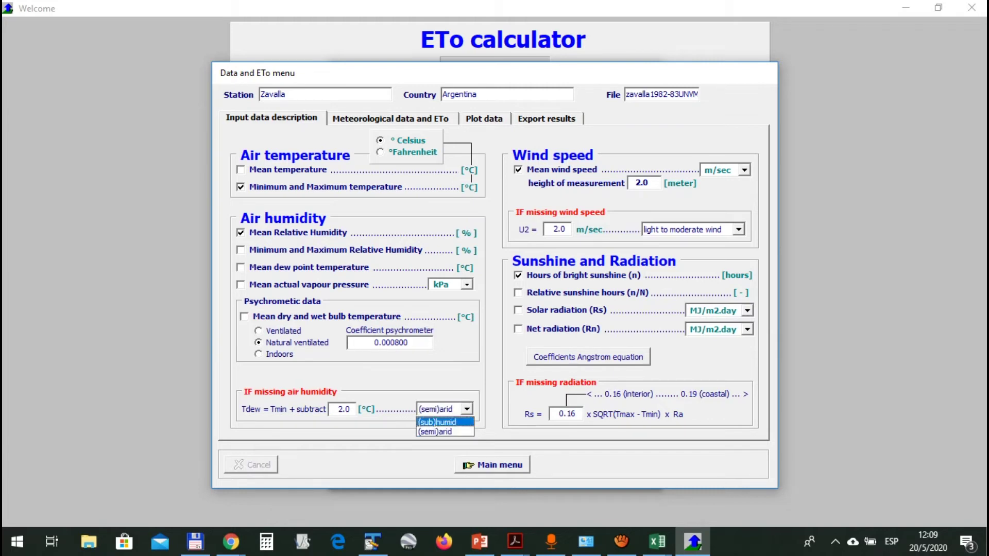
pyautogui.press('Return')
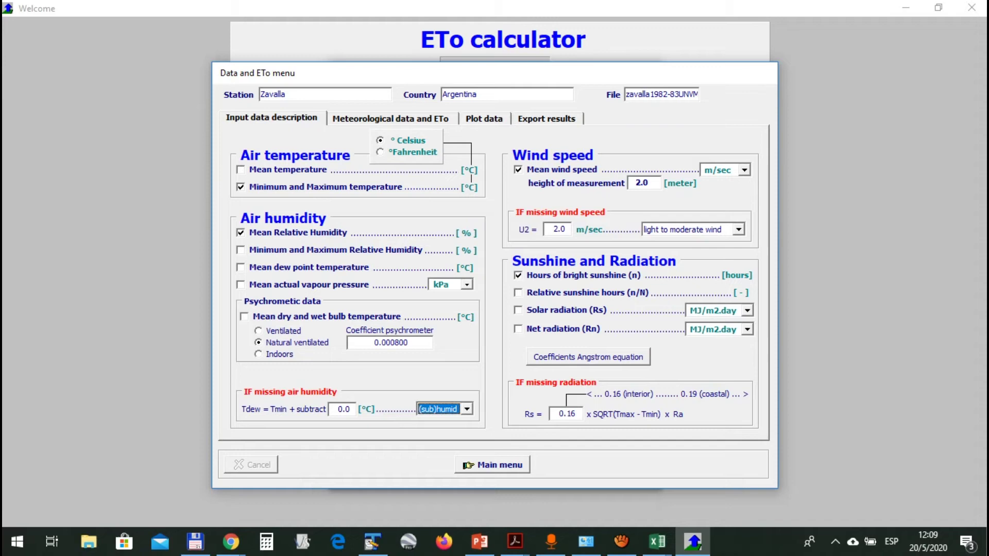
pyautogui.click(344, 409)
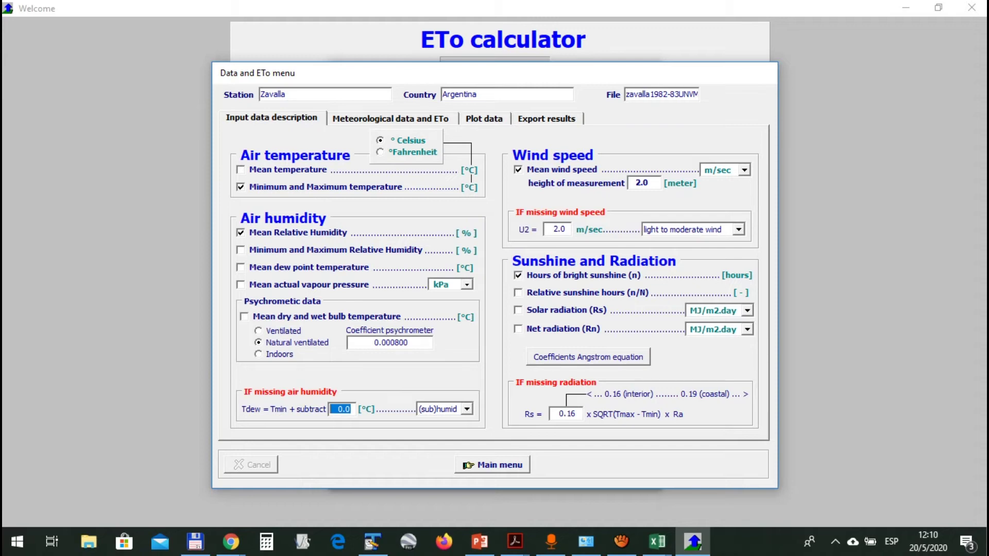
pyautogui.click(467, 410)
pyautogui.click(446, 432)
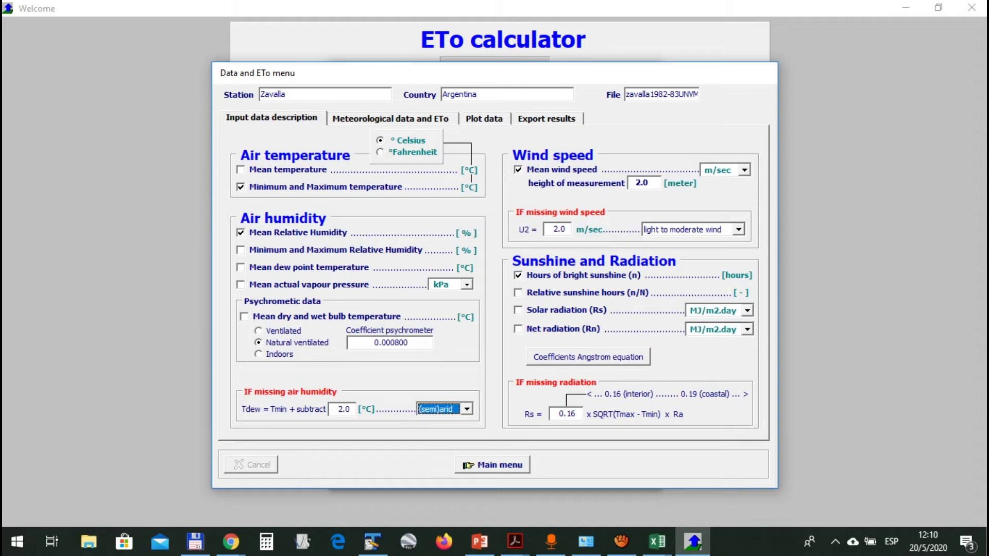
pyautogui.click(466, 409)
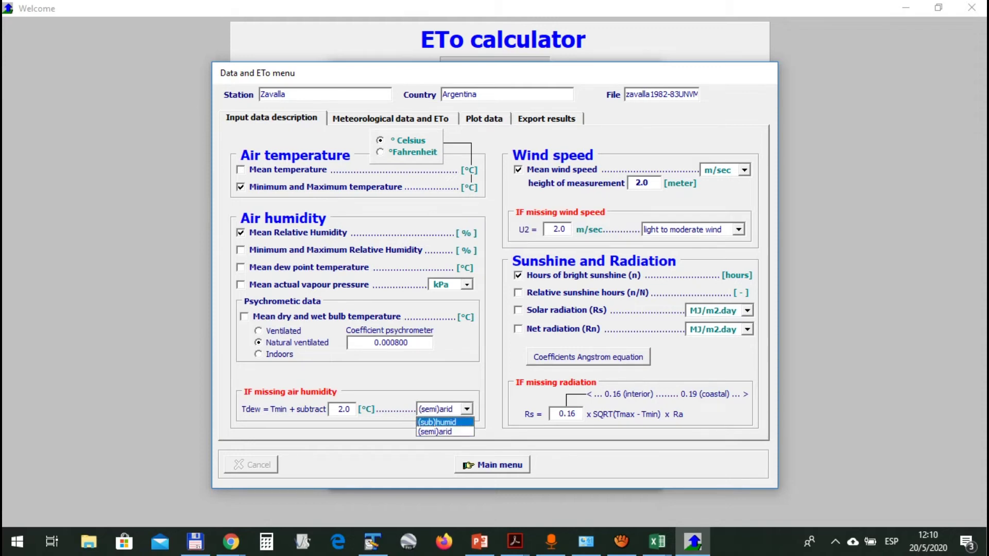
pyautogui.click(436, 431)
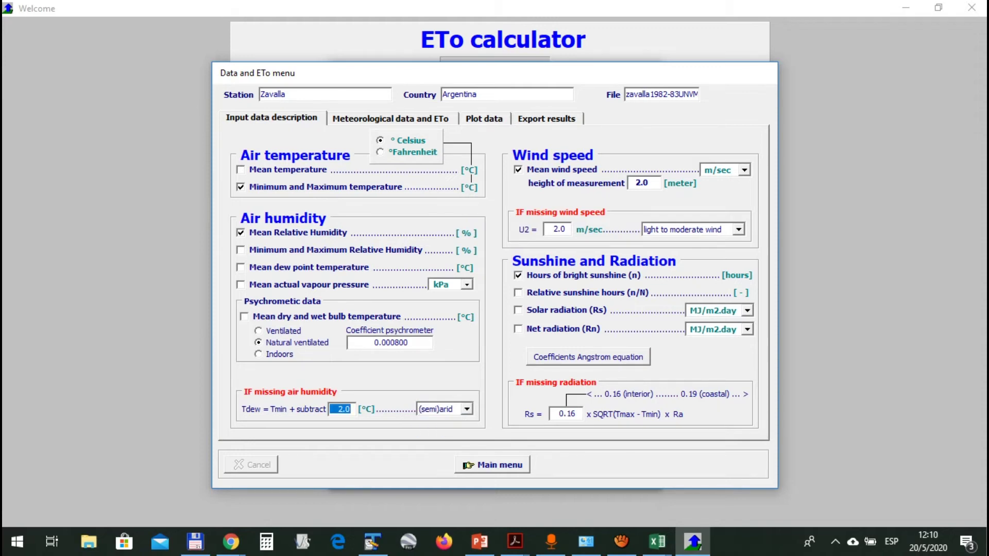
pyautogui.write('3')
pyautogui.press('Tab')
pyautogui.doubleClick(338, 410)
pyautogui.write('1')
pyautogui.press('Delete')
pyautogui.press('Delete')
pyautogui.press('Delete')
pyautogui.press('Tab')
pyautogui.hotkey('alt', 'Down')
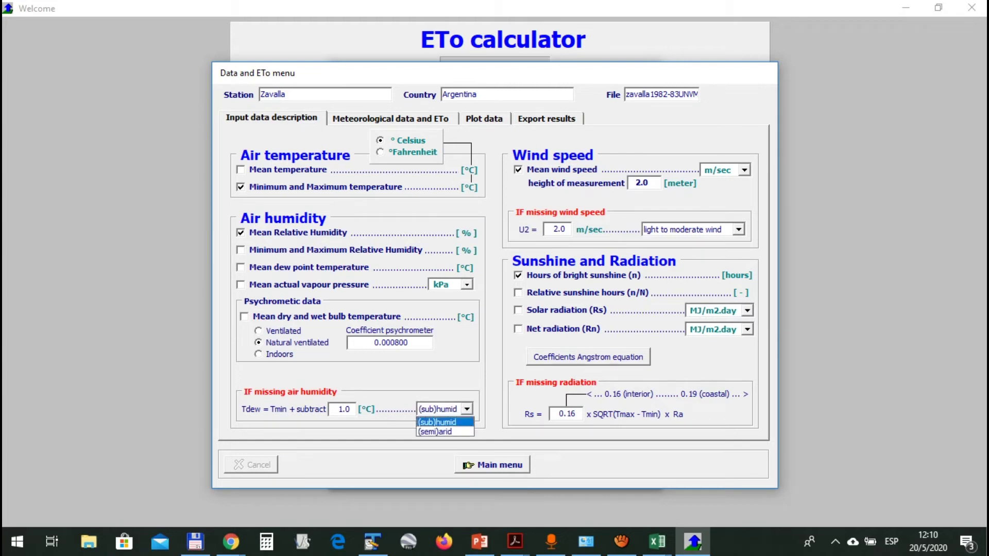
pyautogui.hotkey('shift', 'Tab')
pyautogui.write('0')
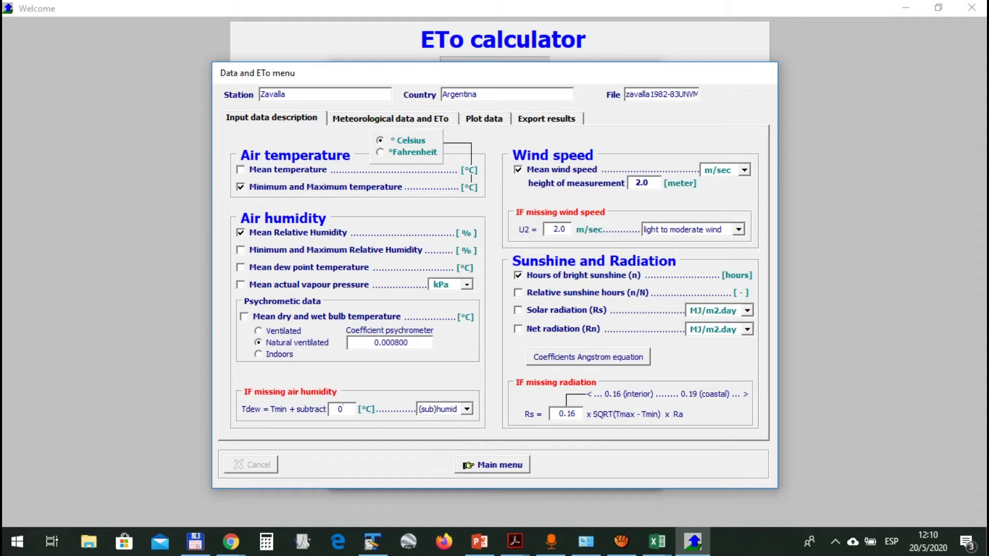
pyautogui.click(739, 230)
pyautogui.click(739, 230)
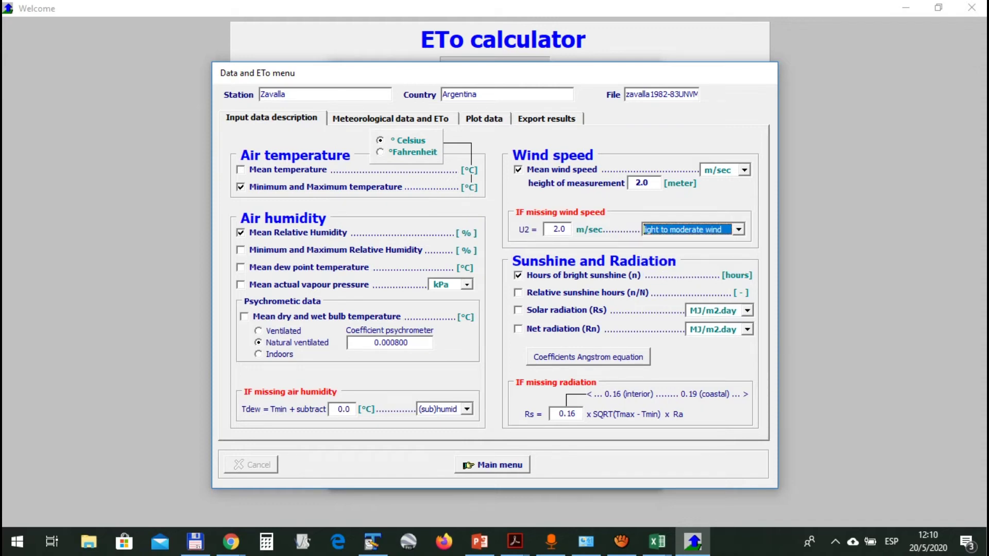
pyautogui.click(739, 230)
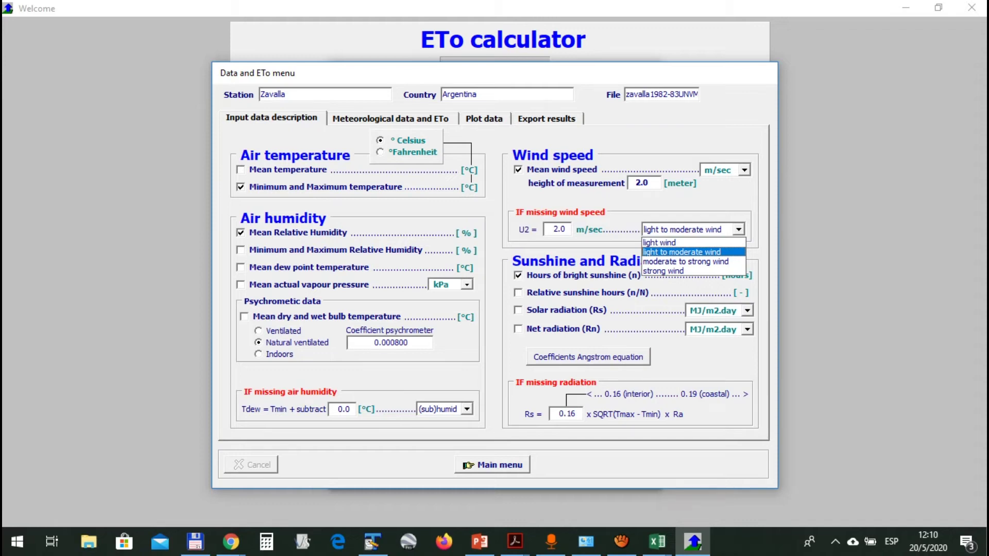
pyautogui.click(683, 252)
pyautogui.hotkey('shift', 'Tab')
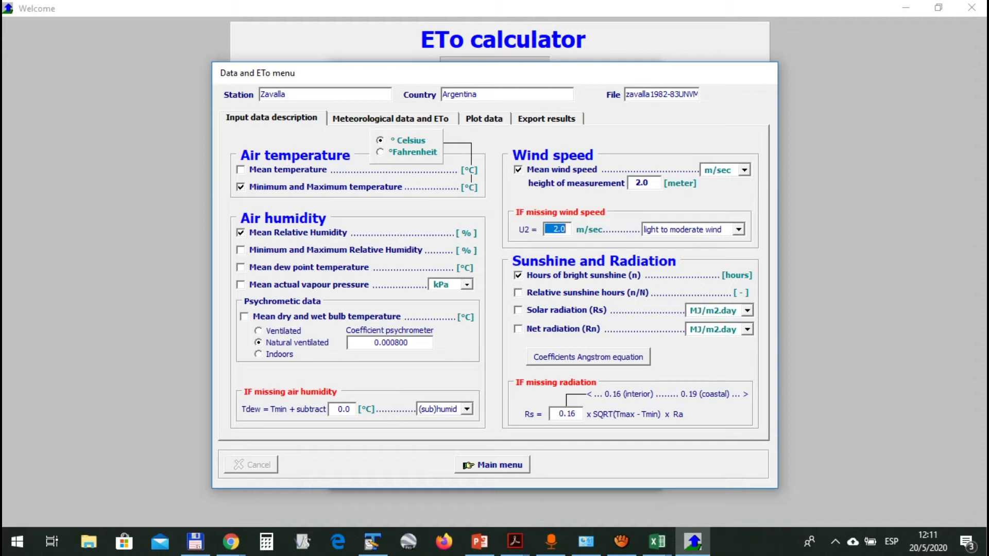
pyautogui.click(342, 410)
# Show the elevation-adjusted Angstrom coefficients a = 0.25 and b = 0.50, selecting the a value
pyautogui.click(566, 414)
pyautogui.click(588, 357)
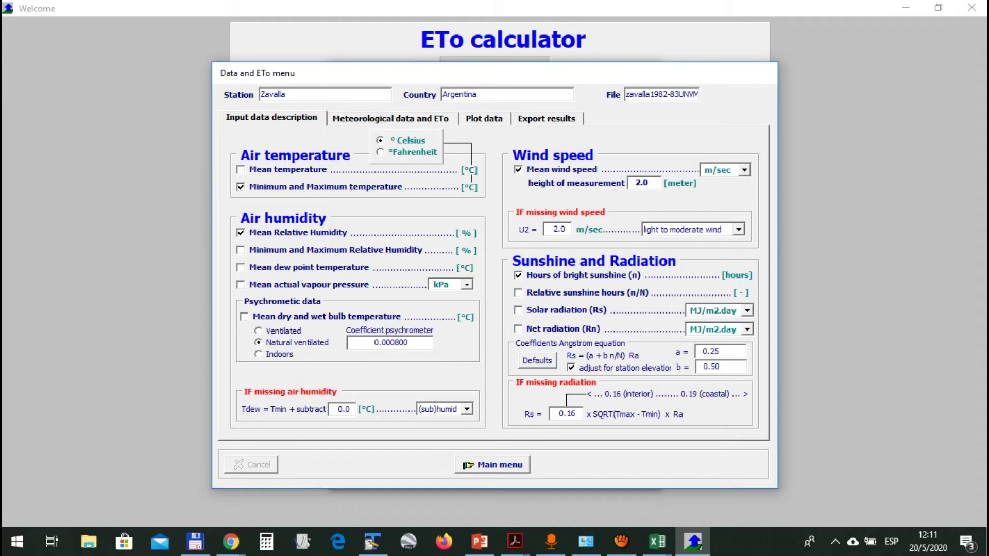
pyautogui.moveTo(720, 352); pyautogui.dragTo(697, 352)
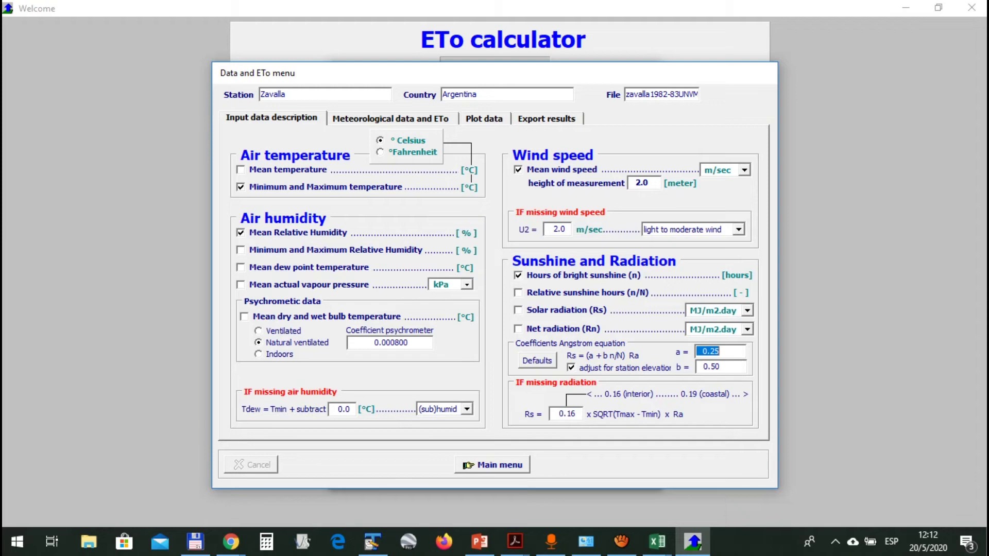
# Enter Angstrom coefficients a = 0.18 and b = 0.55 for the Zavalla station without elevation adjustment
pyautogui.write('0.18')
pyautogui.press('Tab')
pyautogui.write('0.55')
pyautogui.press('Tab')
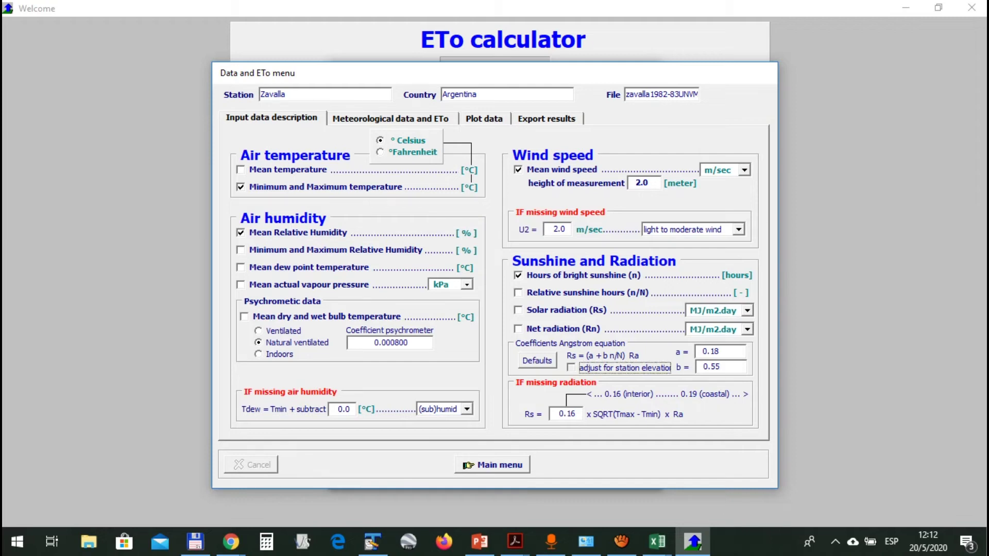
pyautogui.press('space')
pyautogui.press('space')
pyautogui.press('Tab')
pyautogui.write('0.18')
pyautogui.press('Tab')
pyautogui.press('BackSpace')
pyautogui.press('BackSpace')
pyautogui.write('55')
pyautogui.press('Tab')
pyautogui.click(272, 118)
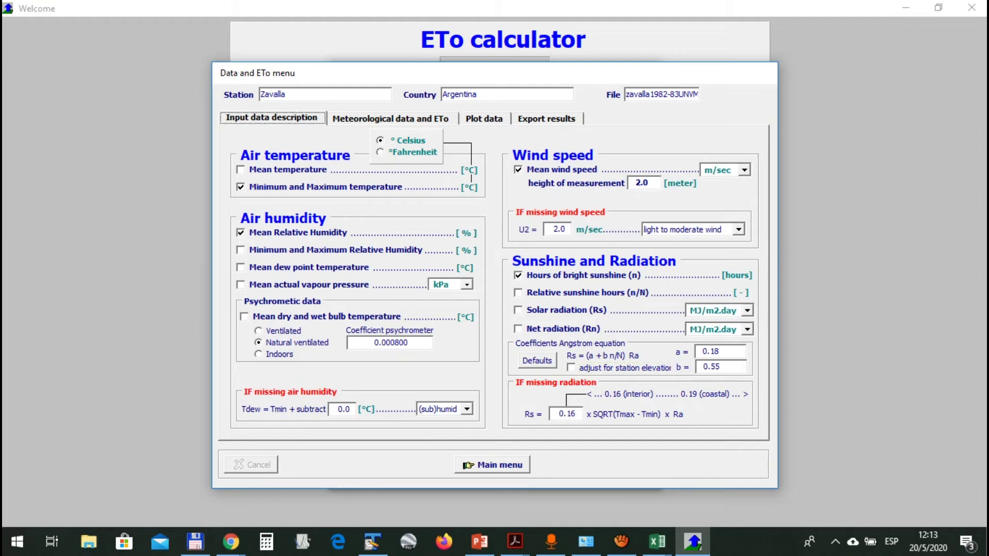
# In the daily meteorological data table, compare the first two days' ETo values
pyautogui.click(391, 119)
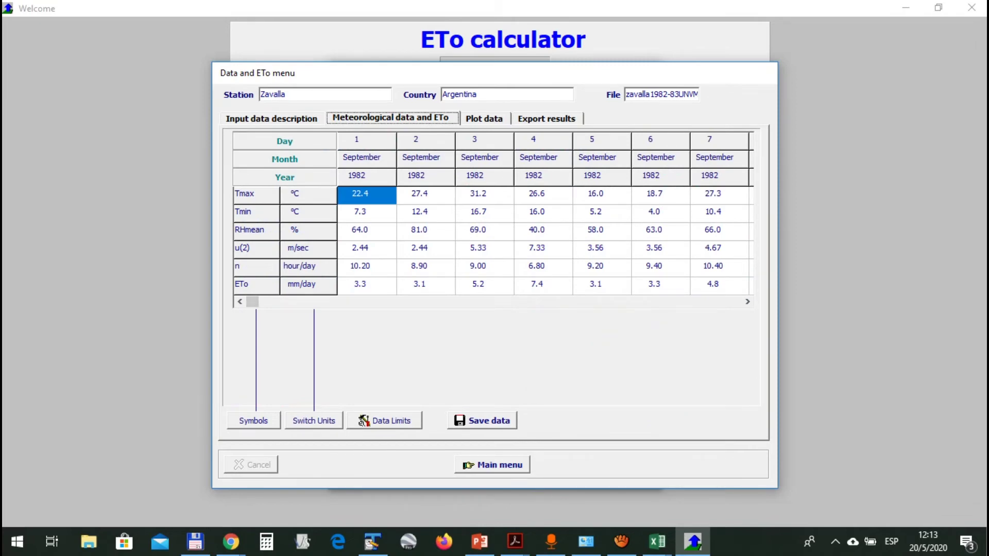
pyautogui.click(366, 286)
pyautogui.click(425, 286)
pyautogui.press('Right')
pyautogui.press('Right')
pyautogui.press('Right')
pyautogui.press('Right')
pyautogui.press('Right')
pyautogui.press('Right')
pyautogui.press('Left')
pyautogui.press('Left')
pyautogui.press('Left')
pyautogui.press('Left')
pyautogui.press('Left')
pyautogui.press('Left')
pyautogui.press('Left')
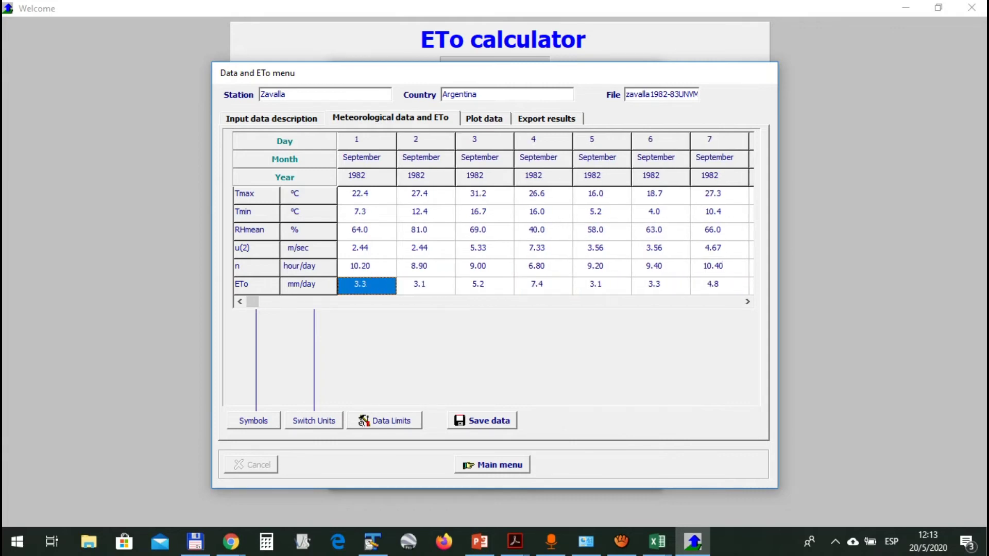
pyautogui.press('Right')
pyautogui.press('Left')
# Step through the daily ETo values from September 1982 into January 1983, then show the ETo chart
pyautogui.press('Right')
pyautogui.press('Right')
pyautogui.press('Right')
pyautogui.press('Right')
pyautogui.press('Right')
pyautogui.press('Right')
pyautogui.press('Right')
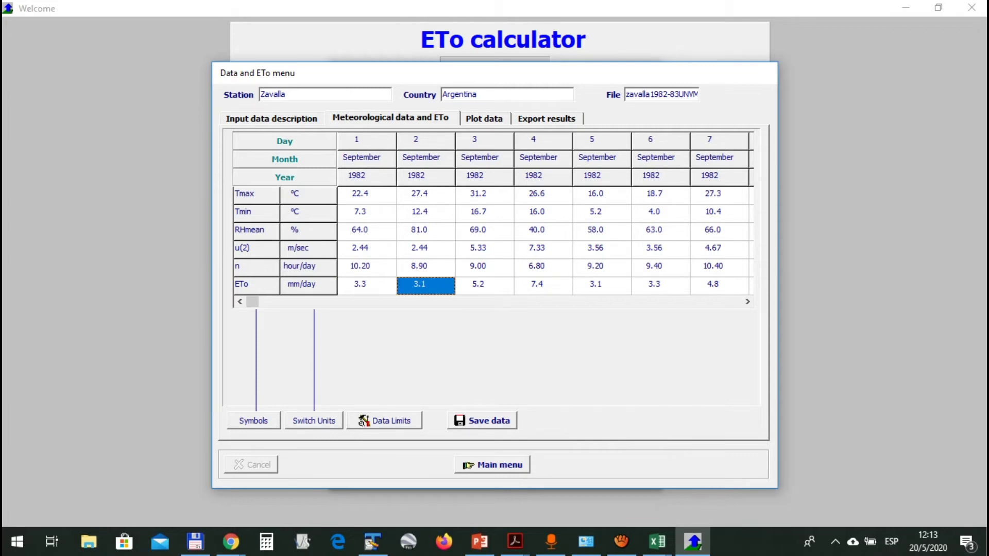
pyautogui.press('Right')
pyautogui.press('Right')
pyautogui.press('Right')
pyautogui.press('Right')
pyautogui.press('Right')
pyautogui.press('Right')
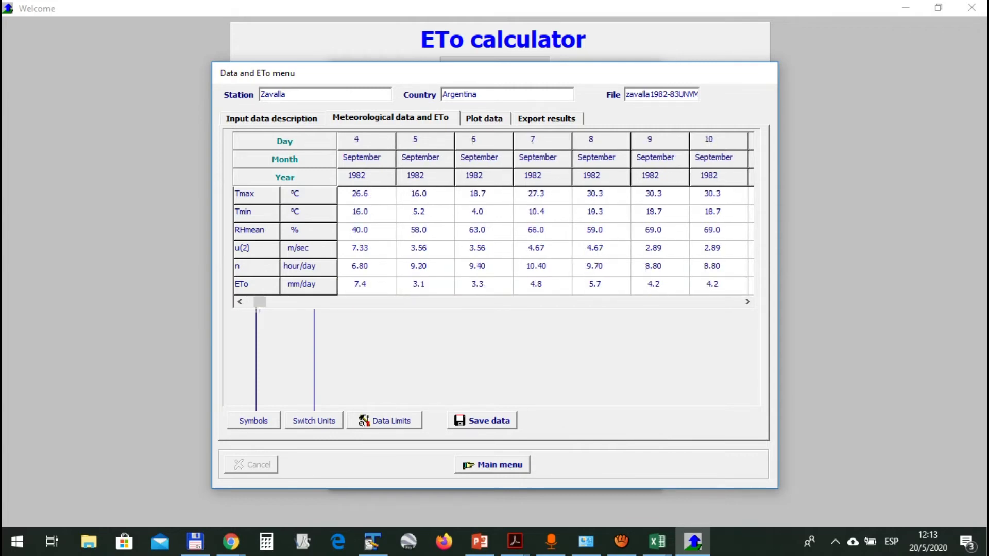
pyautogui.press('Right')
pyautogui.press('Right')
pyautogui.press('Right')
pyautogui.press('Right')
pyautogui.press('Right')
pyautogui.press('Right')
pyautogui.press('Right')
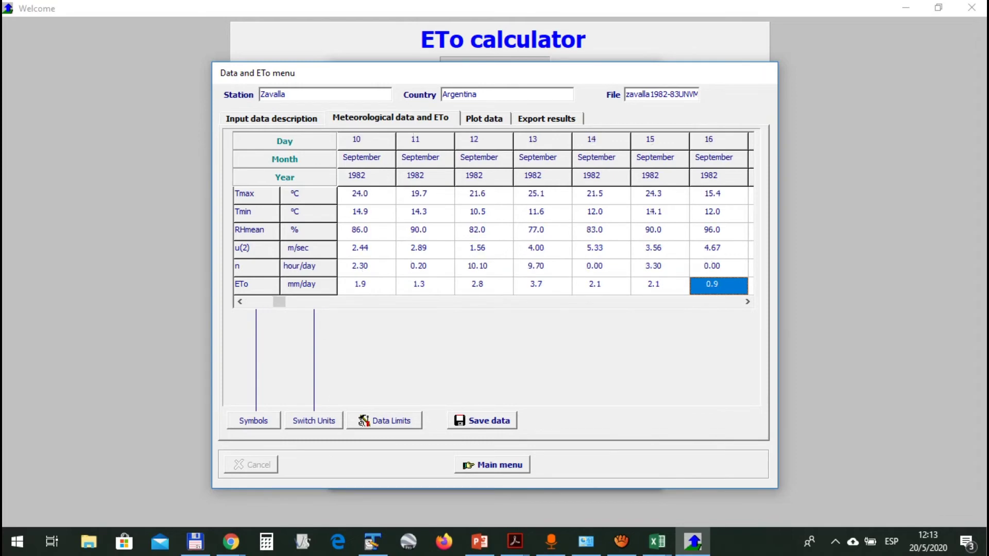
pyautogui.press('Right')
pyautogui.press('Right')
pyautogui.press('Right')
pyautogui.press('Right')
pyautogui.press('Right')
pyautogui.press('Right')
pyautogui.press('Right')
pyautogui.press('Right')
pyautogui.press('Right')
pyautogui.press('Right')
pyautogui.press('Right')
pyautogui.press('Right')
pyautogui.press('Right')
pyautogui.press('Right')
pyautogui.press('Right')
pyautogui.press('Right')
pyautogui.press('Right')
pyautogui.press('Right')
pyautogui.press('Right')
pyautogui.press('Right')
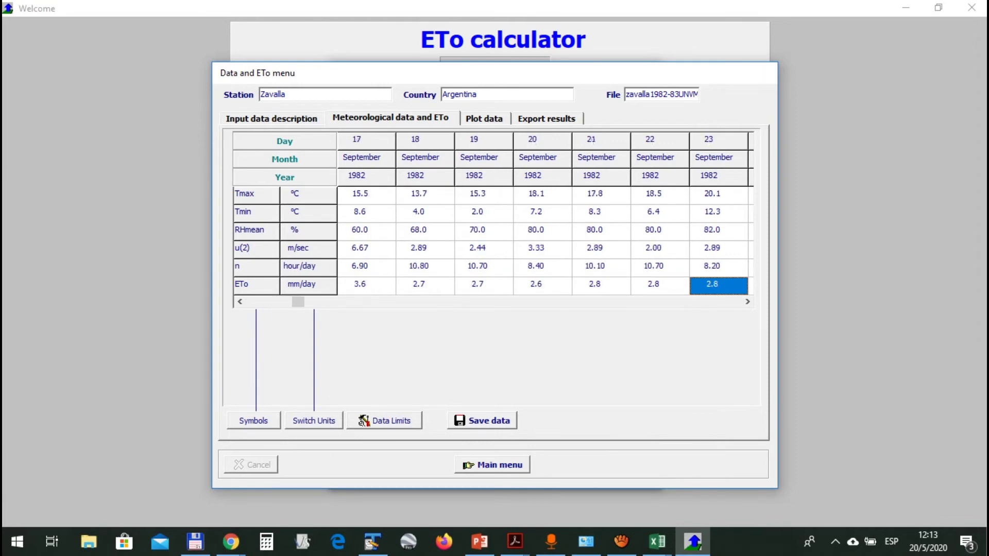
pyautogui.press('Right')
pyautogui.press('Right')
pyautogui.press('Right')
pyautogui.press('Right')
pyautogui.press('Right')
pyautogui.press('Right')
pyautogui.press('Right')
pyautogui.press('Right')
pyautogui.press('Right')
pyautogui.press('Right')
pyautogui.press('Right')
pyautogui.press('Right')
pyautogui.press('Right')
pyautogui.press('Right')
pyautogui.press('Right')
pyautogui.press('Right')
pyautogui.press('Right')
pyautogui.press('Right')
pyautogui.press('Right')
pyautogui.press('Right')
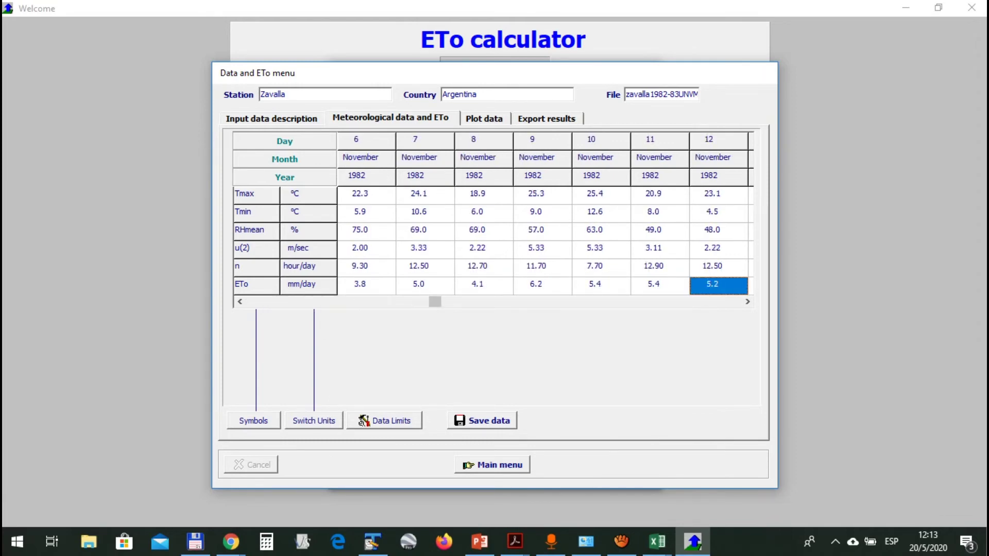
pyautogui.press('Right')
pyautogui.press('Right')
pyautogui.press('Right')
pyautogui.press('Right')
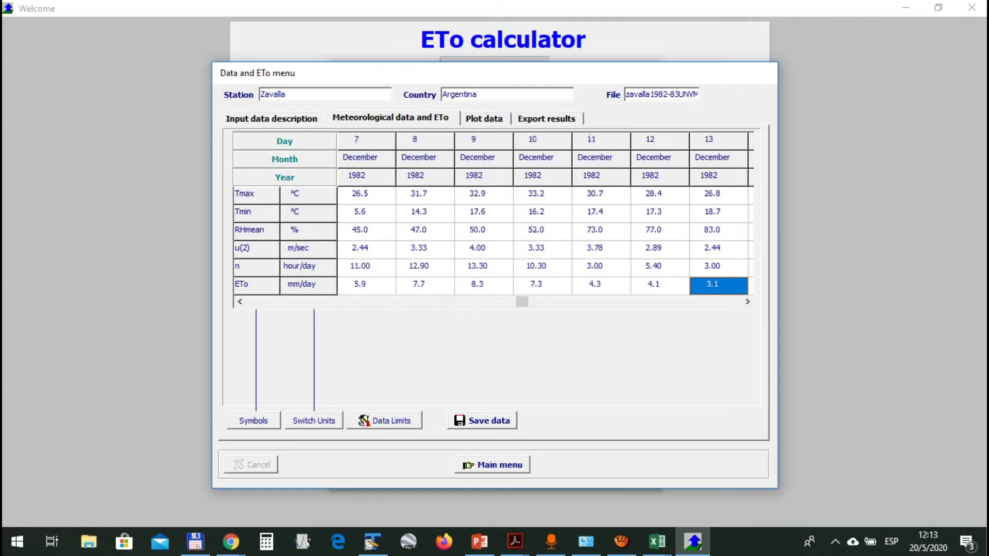
pyautogui.press('Right')
pyautogui.press('Right')
pyautogui.press('Right')
pyautogui.press('Right')
pyautogui.press('Right')
pyautogui.press('Right')
pyautogui.press('Right')
pyautogui.press('Right')
pyautogui.press('Right')
pyautogui.press('Right')
pyautogui.press('Right')
pyautogui.press('Right')
pyautogui.press('Right')
pyautogui.press('Right')
pyautogui.press('Right')
pyautogui.press('Right')
pyautogui.press('Right')
pyautogui.press('Right')
pyautogui.press('Right')
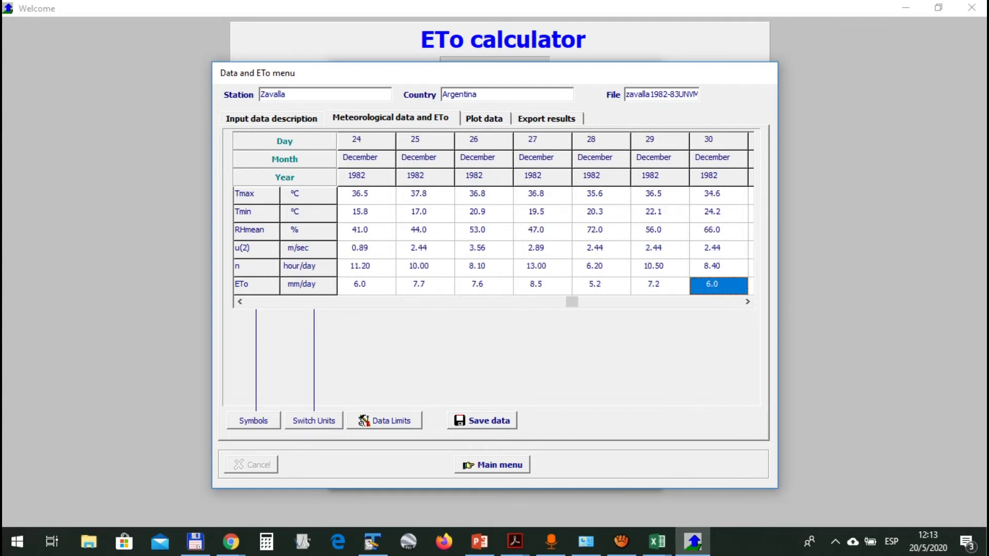
pyautogui.press('Right')
pyautogui.press('Right')
pyautogui.press('Right')
pyautogui.press('Right')
pyautogui.press('Right')
pyautogui.press('Right')
pyautogui.press('Right')
pyautogui.press('Right')
pyautogui.press('Right')
pyautogui.press('Right')
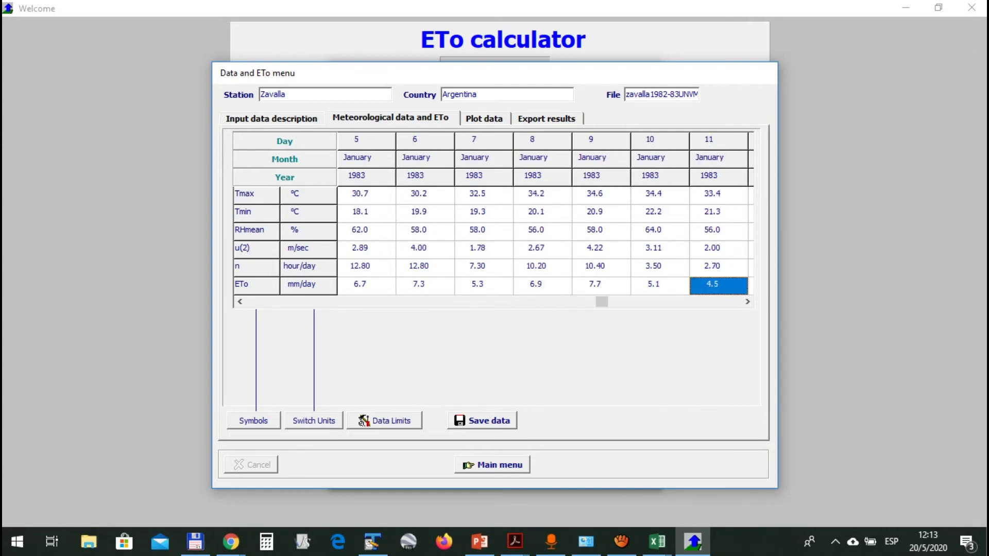
pyautogui.hotkey('ctrl', 'Tab')
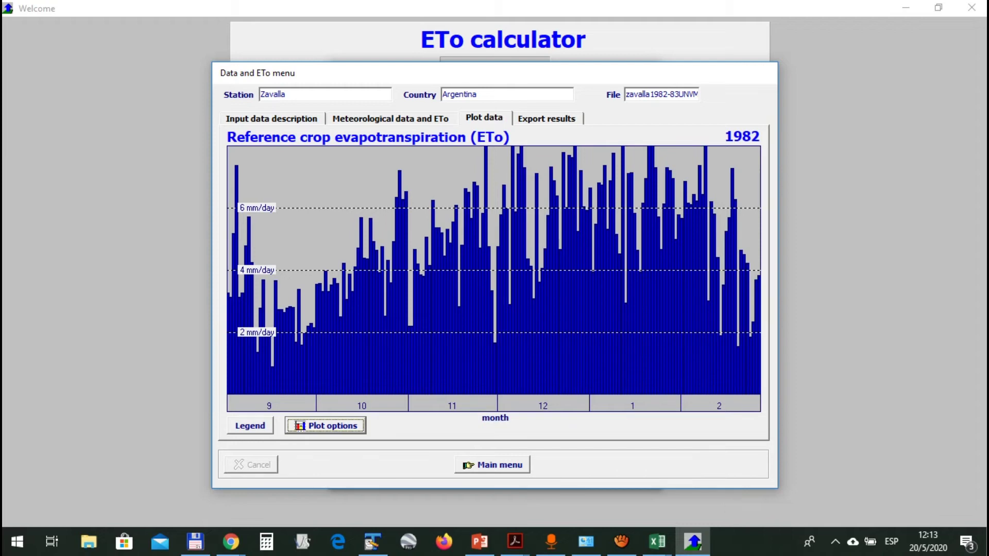
pyautogui.click(484, 118)
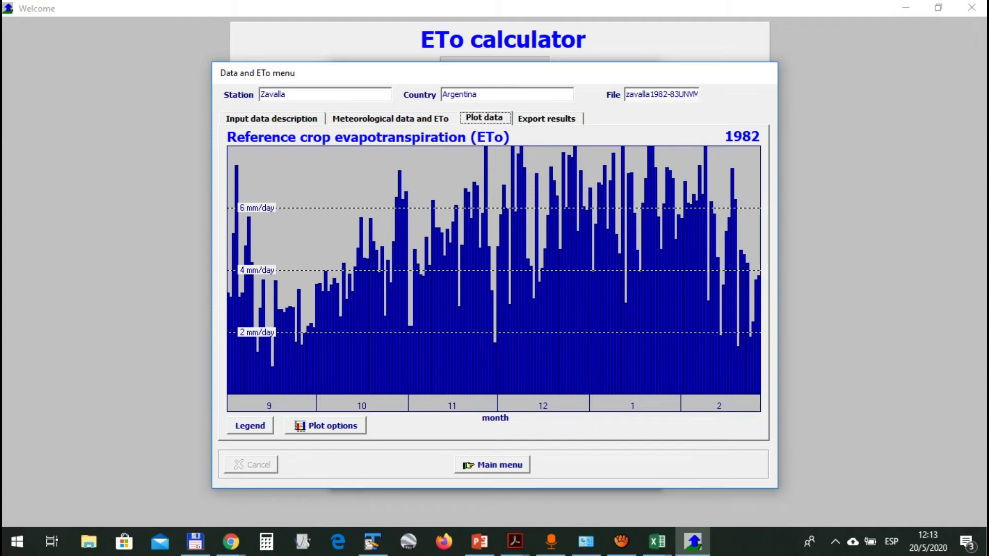
pyautogui.click(326, 426)
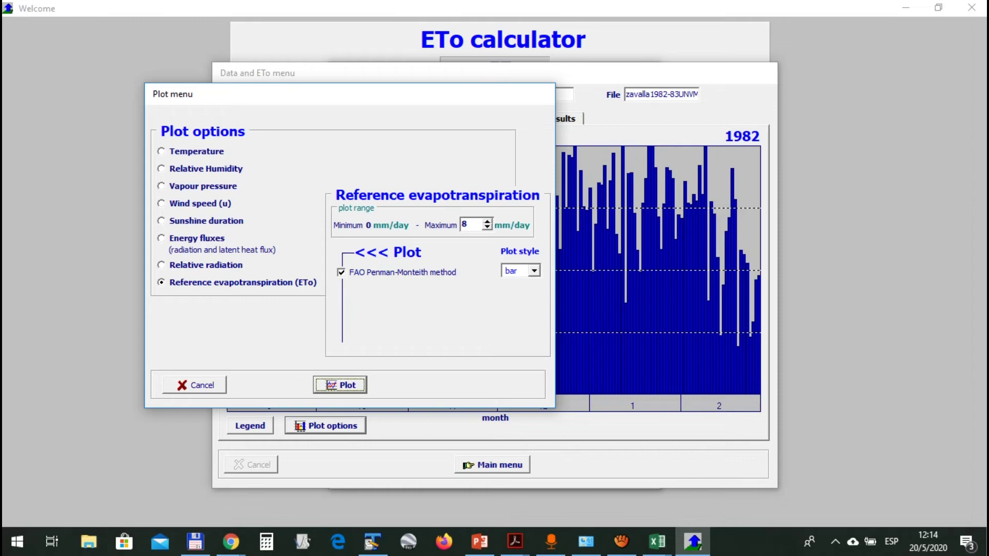
pyautogui.click(194, 385)
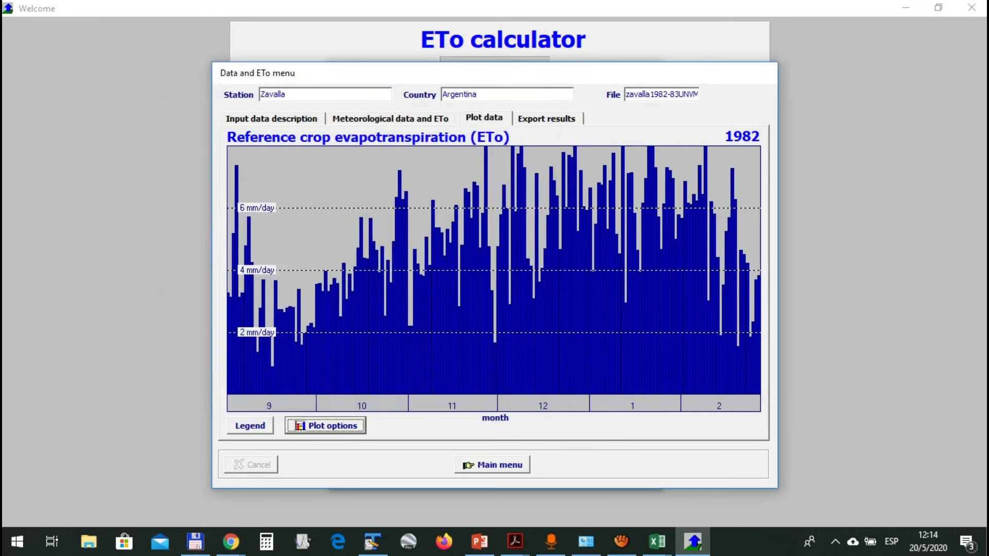
pyautogui.click(325, 426)
# Plot Energy fluxes with clear-sky, net solar, net radiation and latent heat curves added
pyautogui.click(206, 221)
pyautogui.click(197, 238)
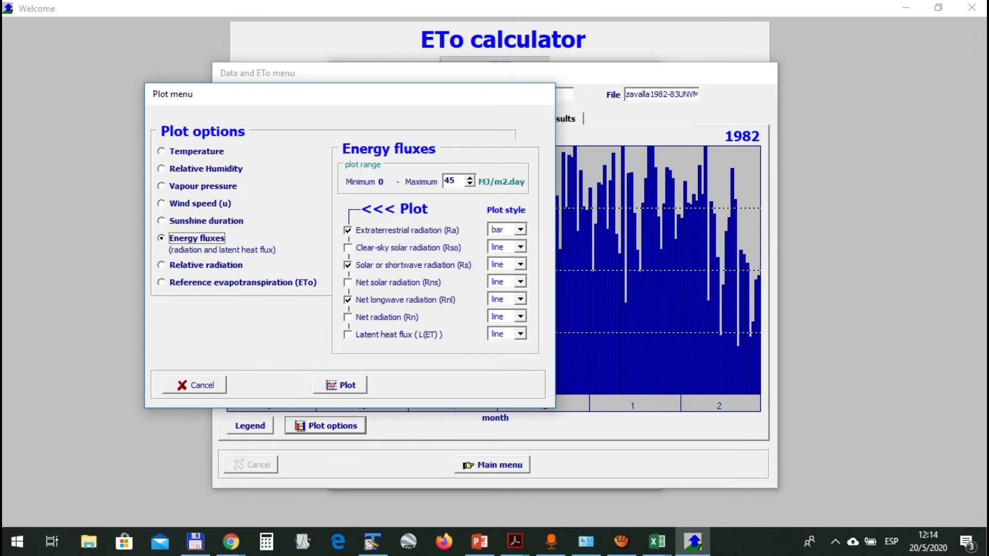
pyautogui.click(408, 248)
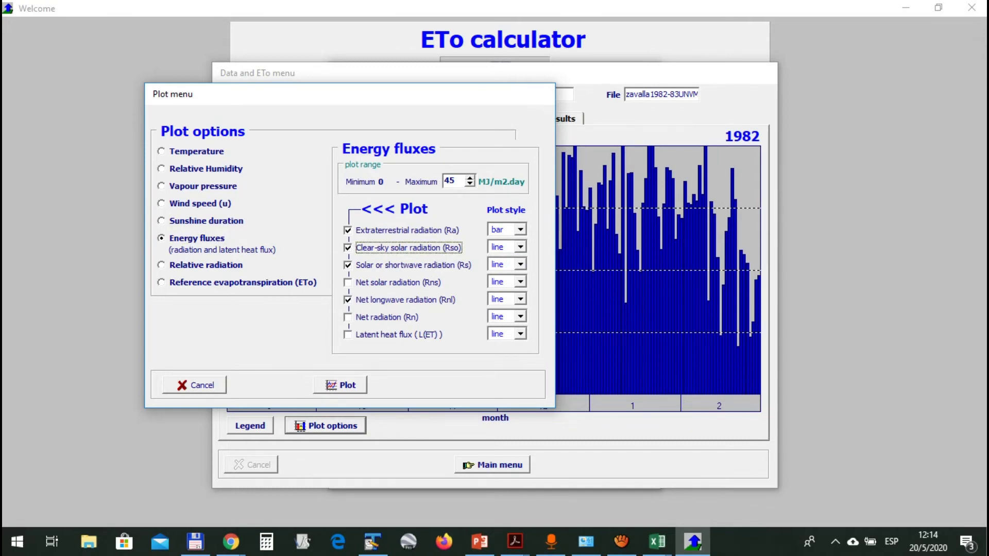
pyautogui.click(348, 283)
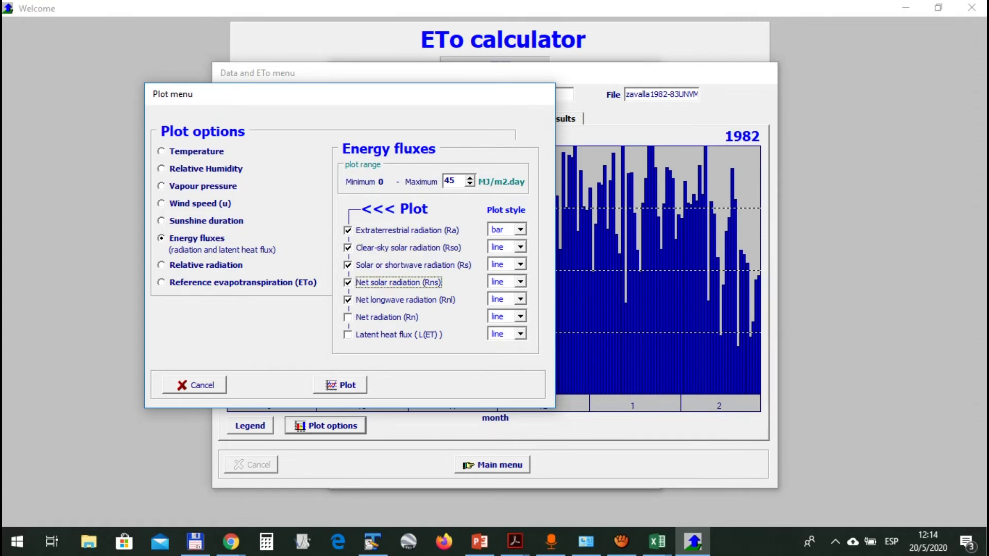
pyautogui.click(348, 317)
pyautogui.click(349, 335)
pyautogui.click(340, 385)
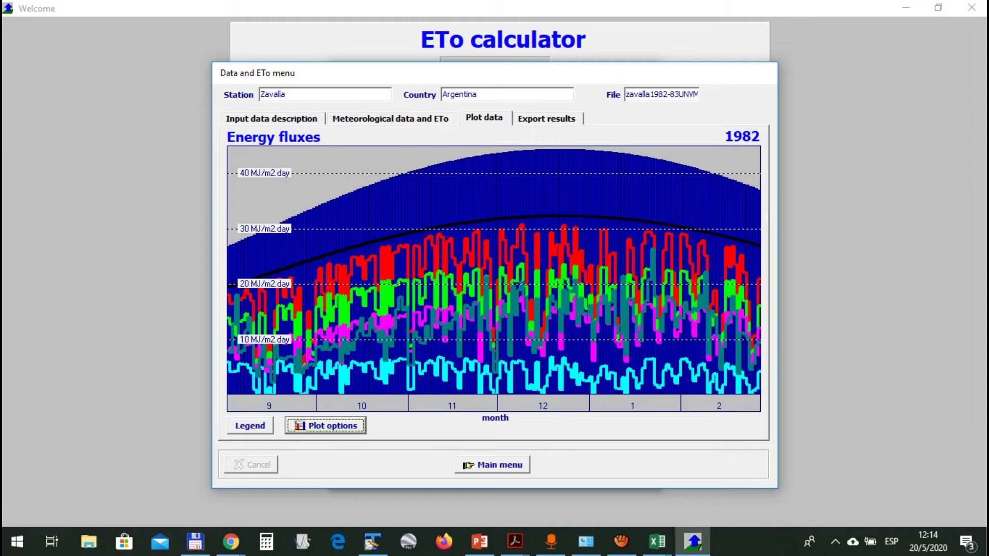
# Remove the extra curves and redraw the energy chart with only Ra and Rso
pyautogui.click(325, 426)
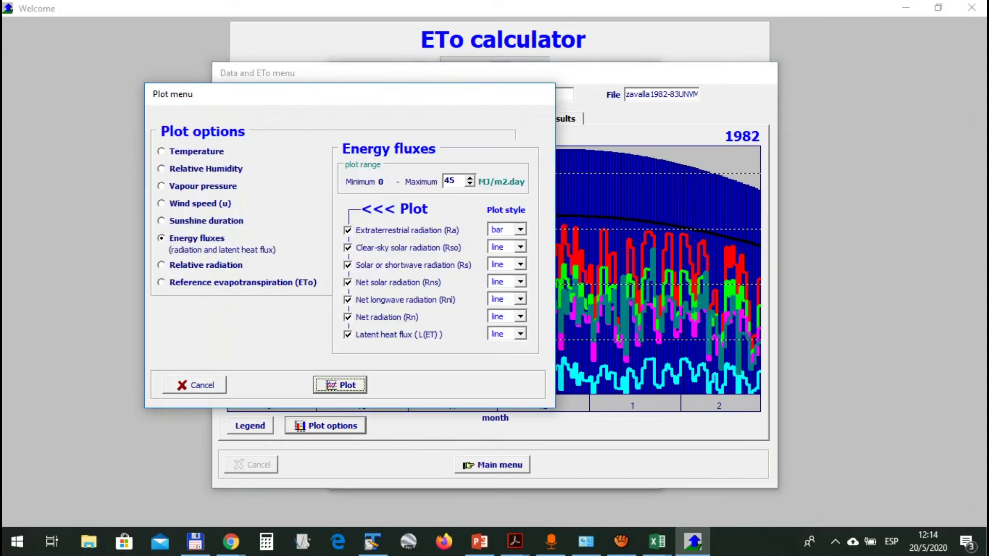
pyautogui.click(349, 248)
pyautogui.click(349, 266)
pyautogui.click(348, 283)
pyautogui.click(349, 300)
pyautogui.click(348, 317)
pyautogui.click(349, 335)
pyautogui.click(340, 386)
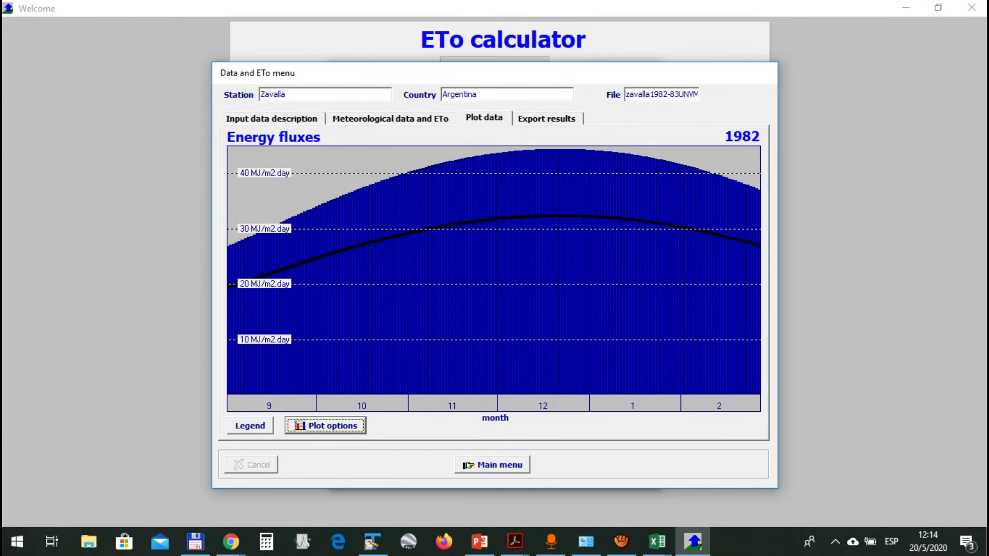
# Set the clear-sky radiation Rso plot style to bars and redraw the energy fluxes chart
pyautogui.click(325, 427)
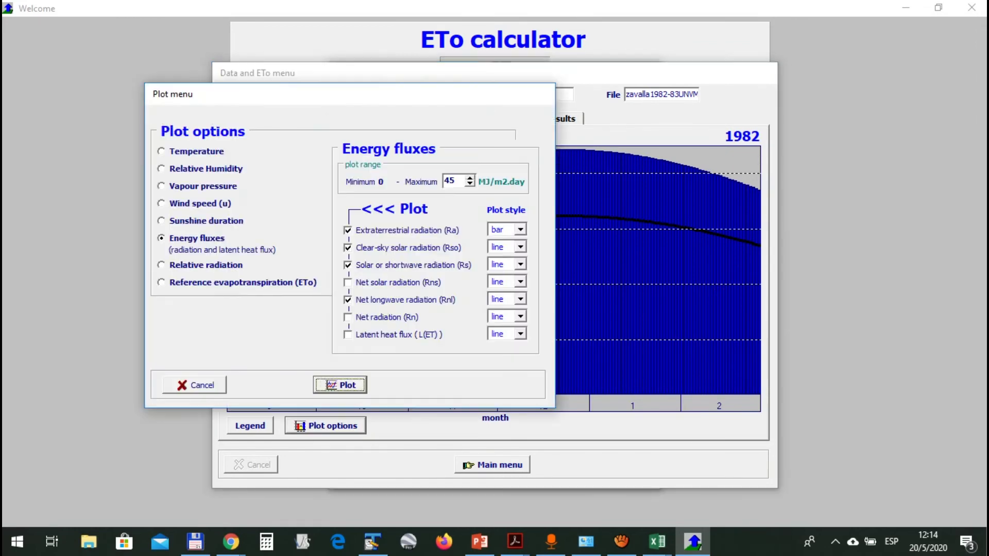
pyautogui.click(521, 247)
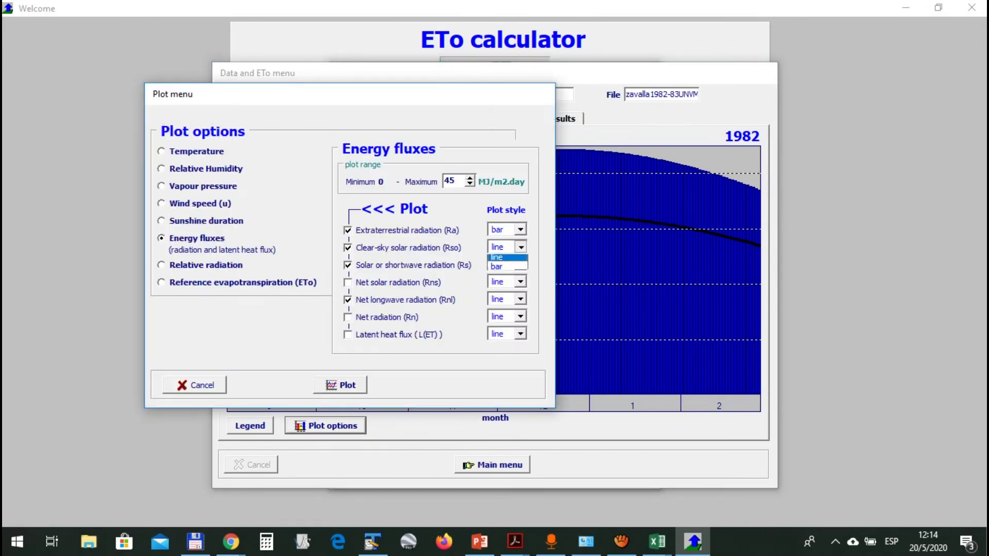
pyautogui.click(507, 270)
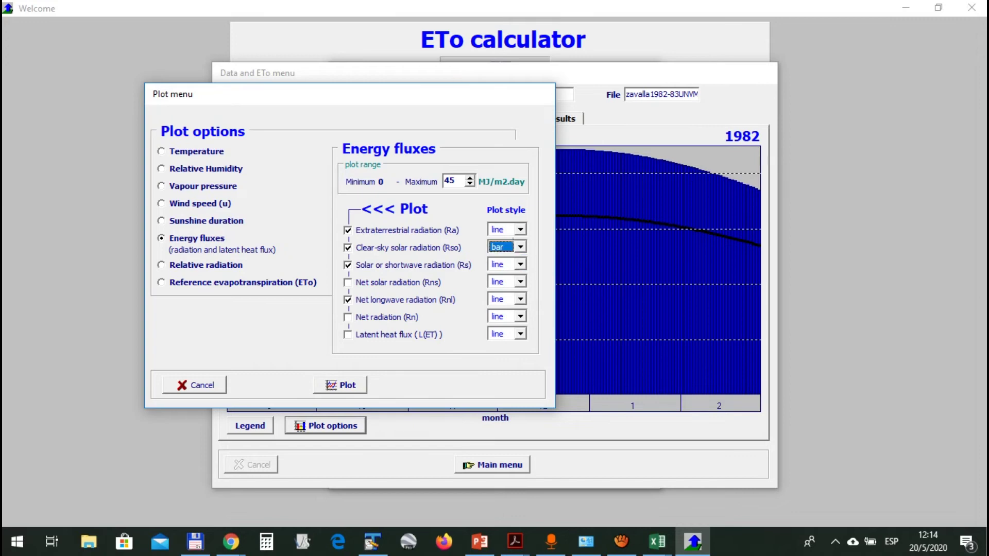
pyautogui.click(340, 386)
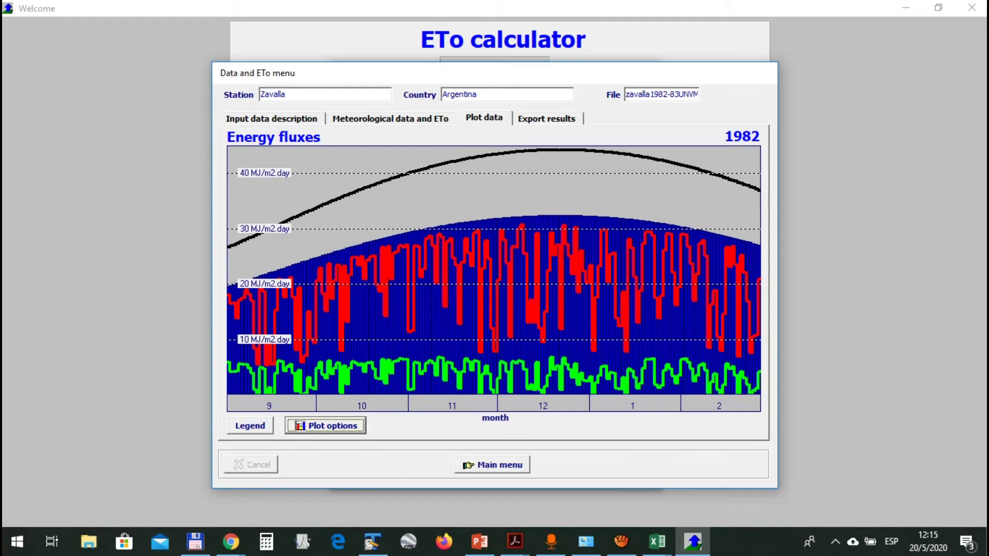
pyautogui.press('Return')
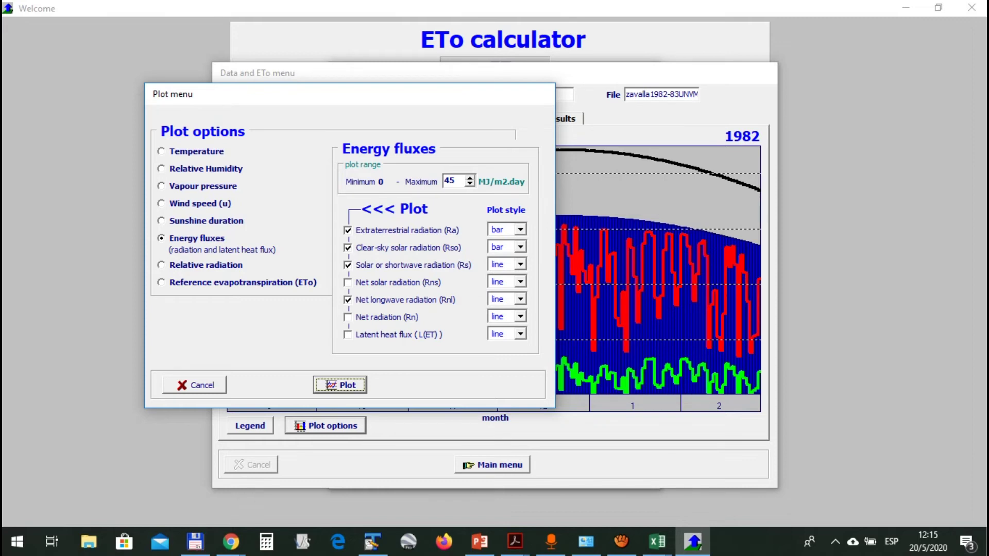
pyautogui.press('Return')
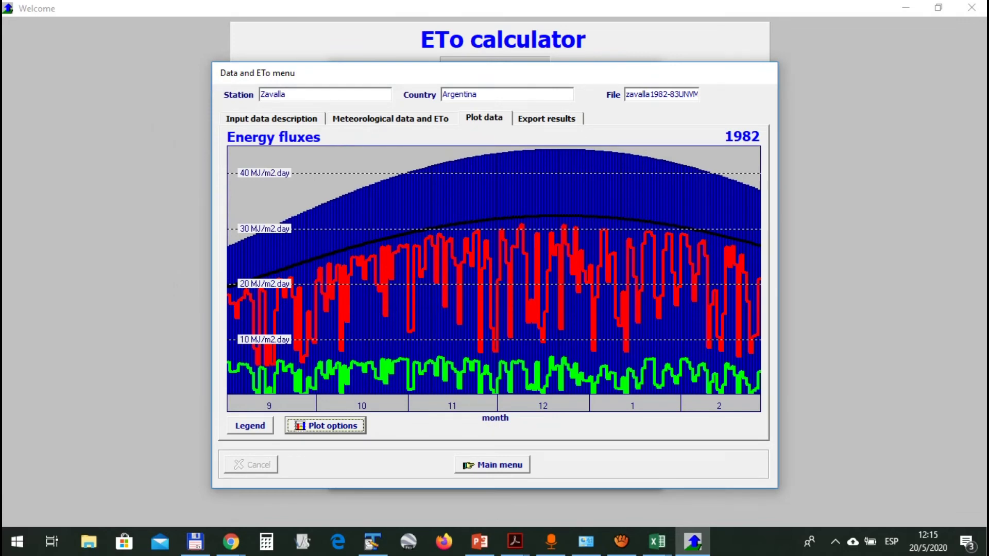
pyautogui.press('Tab')
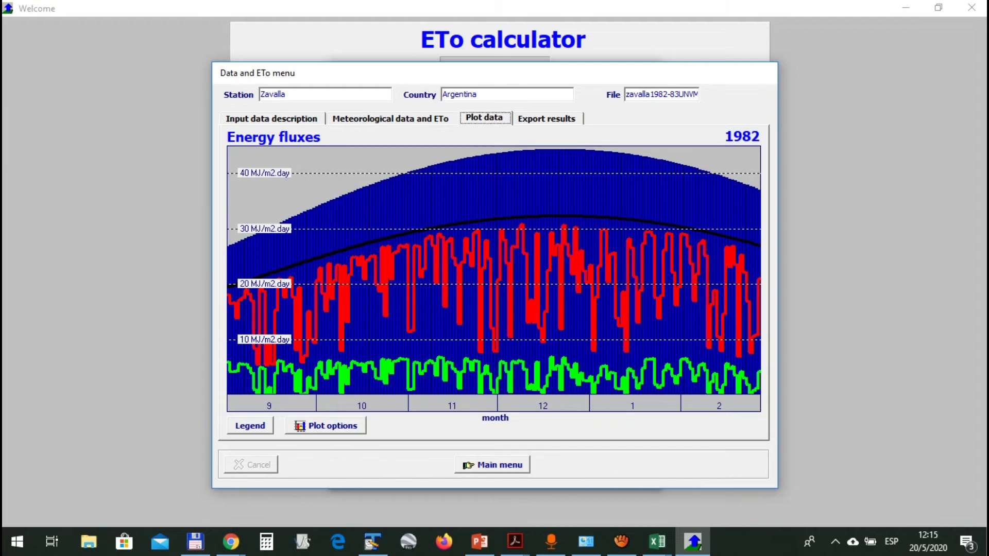
# Switch export results from climate files to composing the zavalla1982-83UNVM.REP ETo report
pyautogui.press('Right')
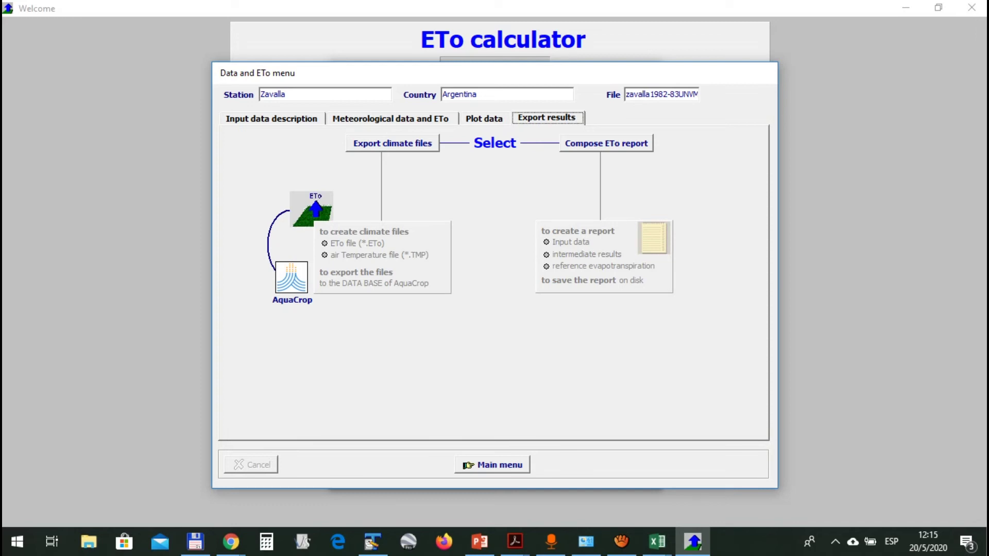
pyautogui.click(393, 143)
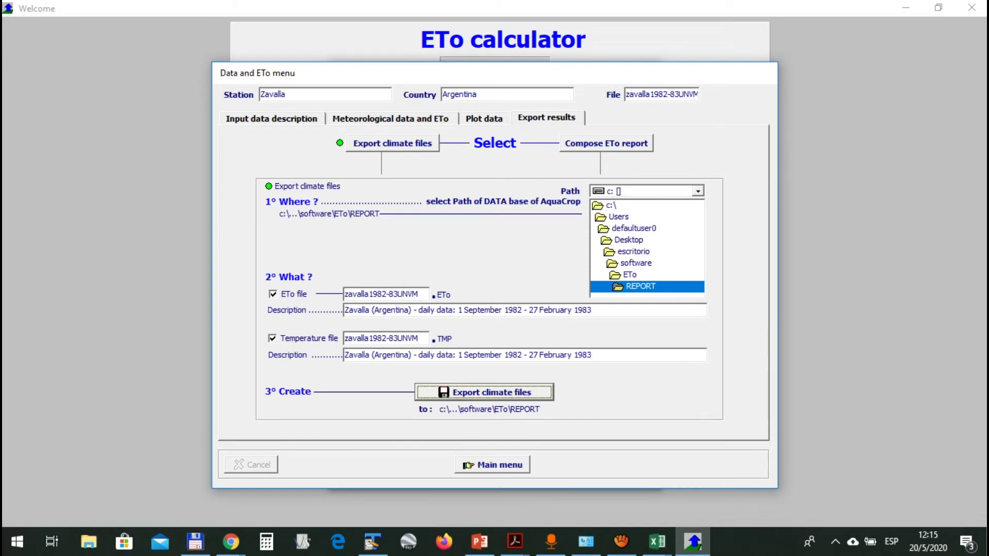
pyautogui.press('Tab')
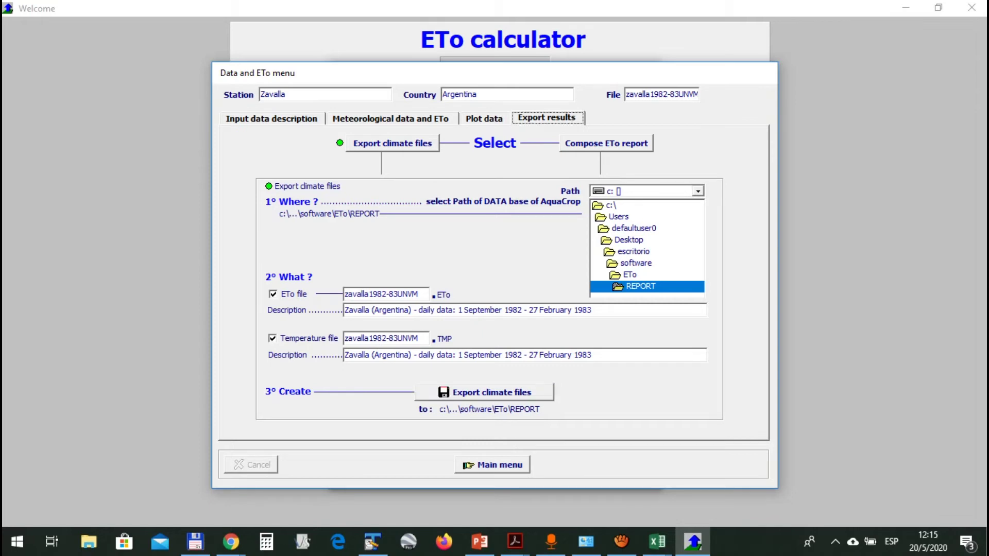
pyautogui.click(607, 143)
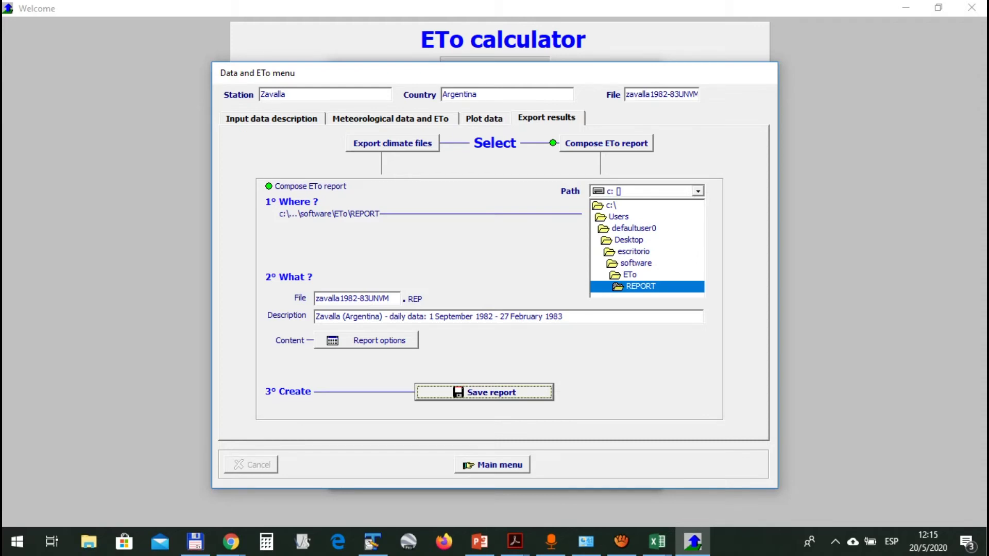
# Add intermediate results to the report contents and save the report to the REPORT folder
pyautogui.click(366, 341)
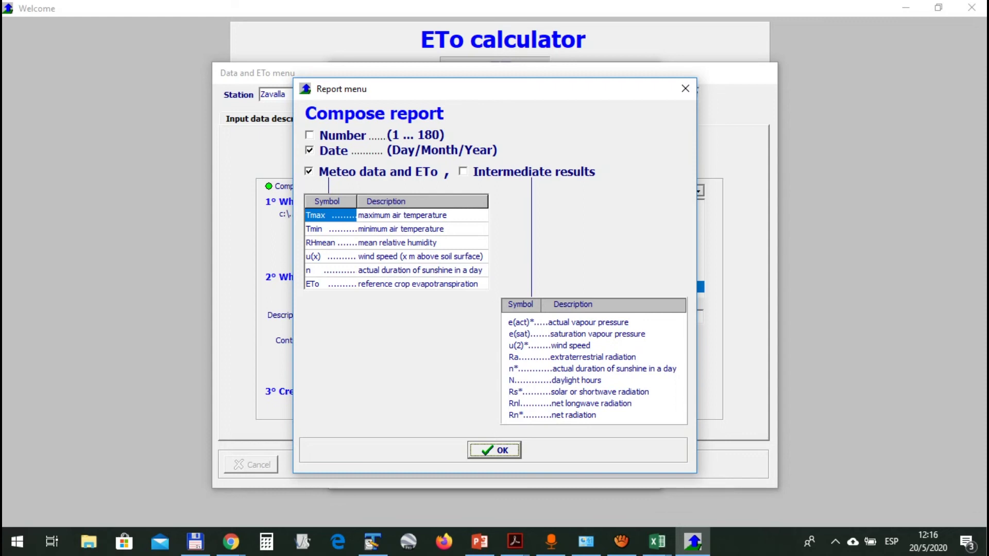
pyautogui.click(463, 172)
pyautogui.press('Return')
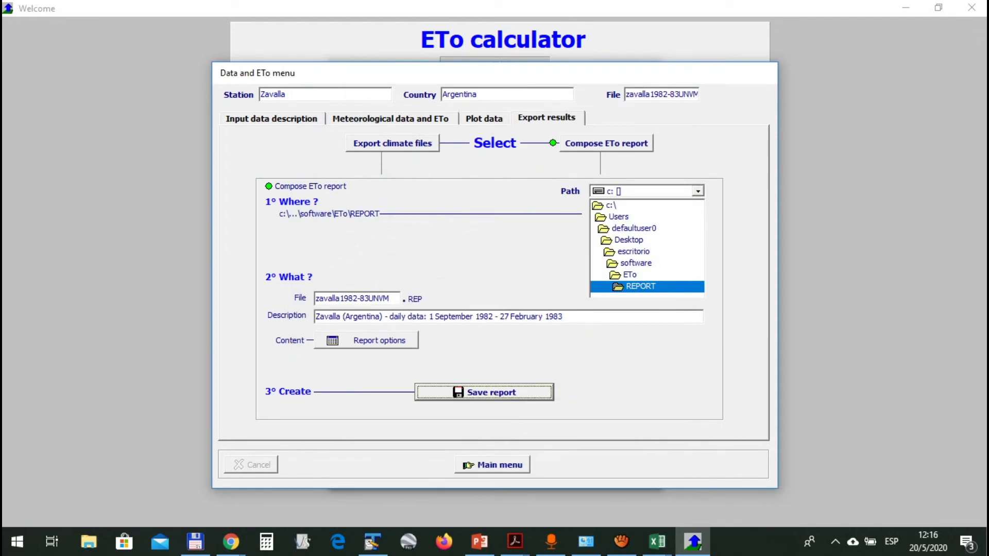
pyautogui.click(484, 392)
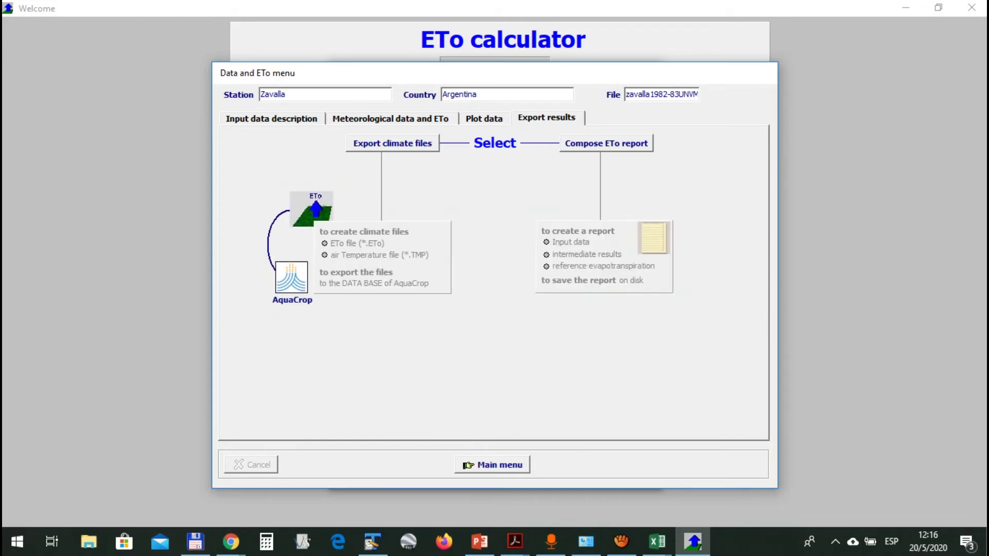
# In Total Commander, enter the REPORT folder and select the zavalla1982-83UNVM.REP file
pyautogui.click(547, 118)
pyautogui.click(194, 541)
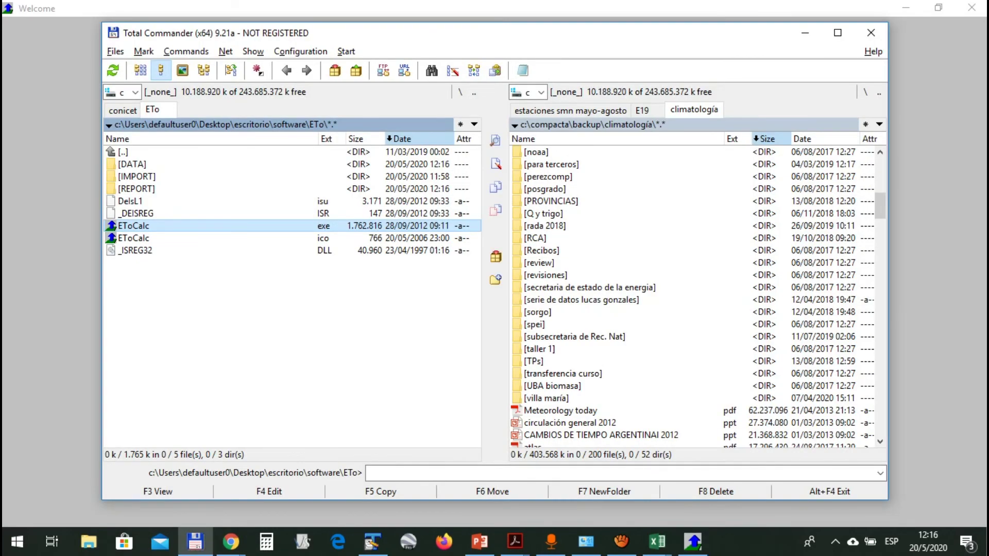
pyautogui.press('Up')
pyautogui.press('Up')
pyautogui.press('Up')
pyautogui.press('Return')
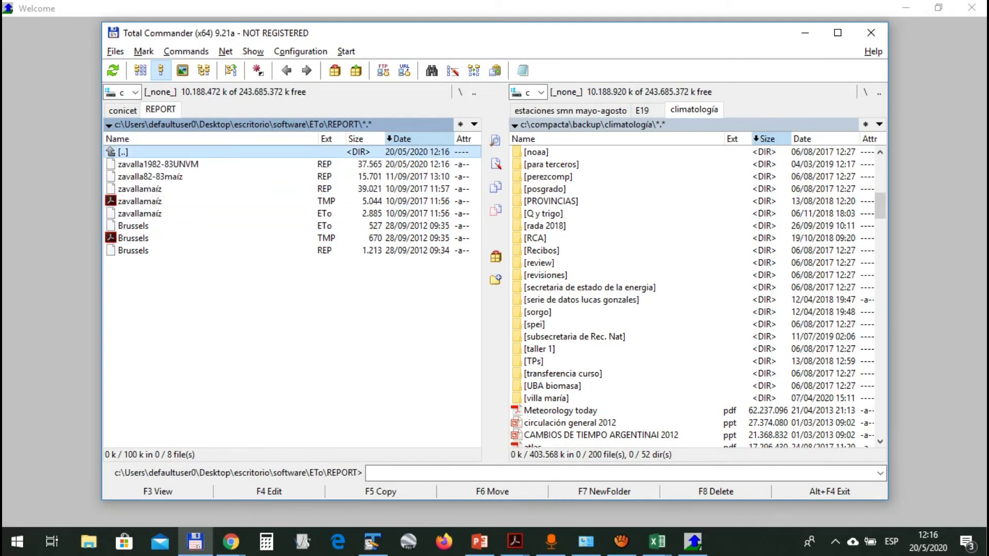
pyautogui.click(158, 164)
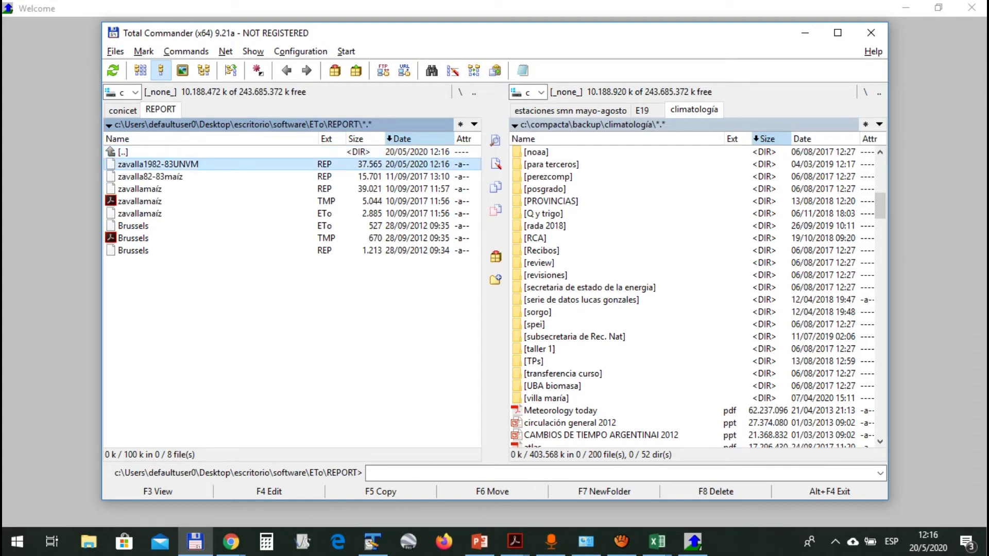
pyautogui.hotkey('alt', 'Tab')
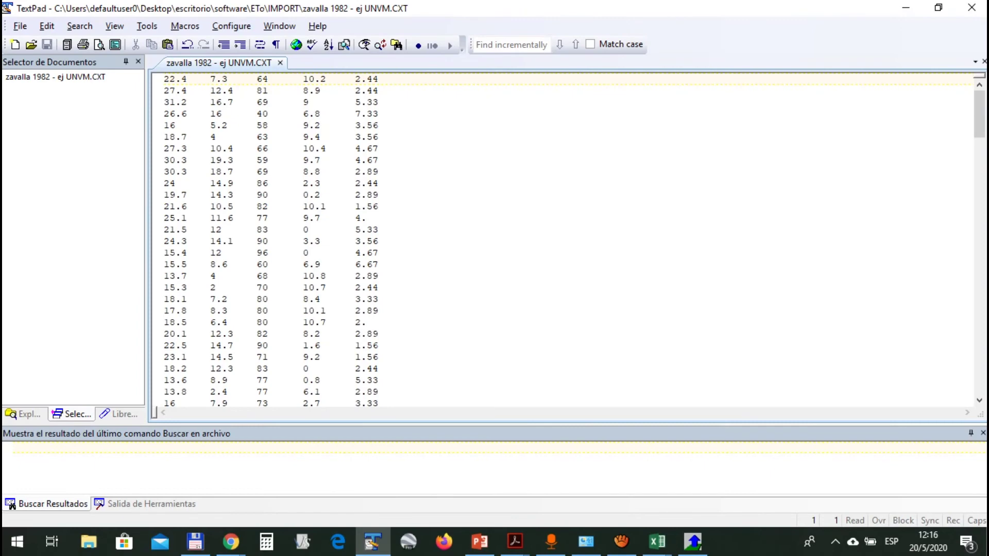
# Open zavalla1982-83UNVM.REP in TextPad and try selecting the first data rows
pyautogui.hotkey('alt', 'Tab')
pyautogui.press('F4')
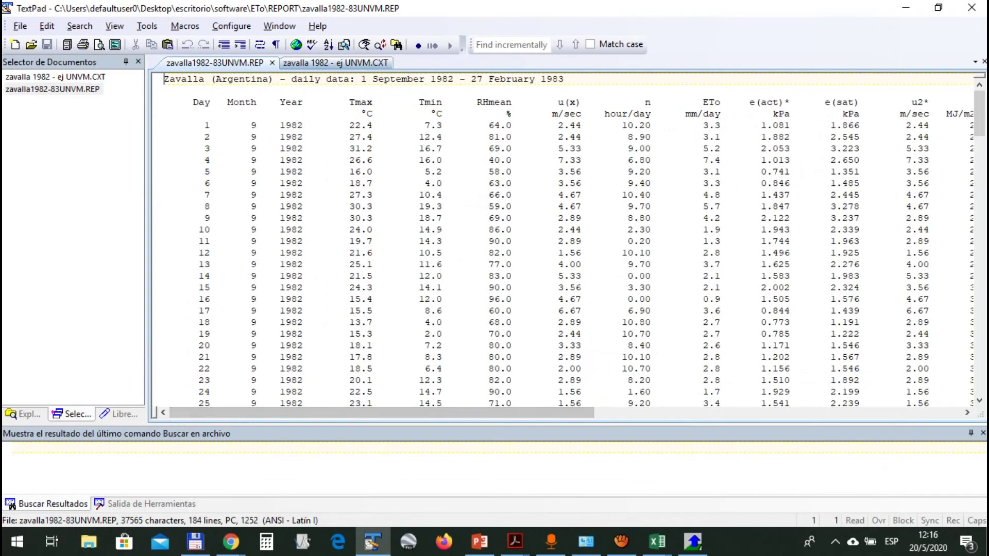
pyautogui.click(195, 102)
pyautogui.scroll(-20, 567, 242)
pyautogui.scroll(20, 567, 242)
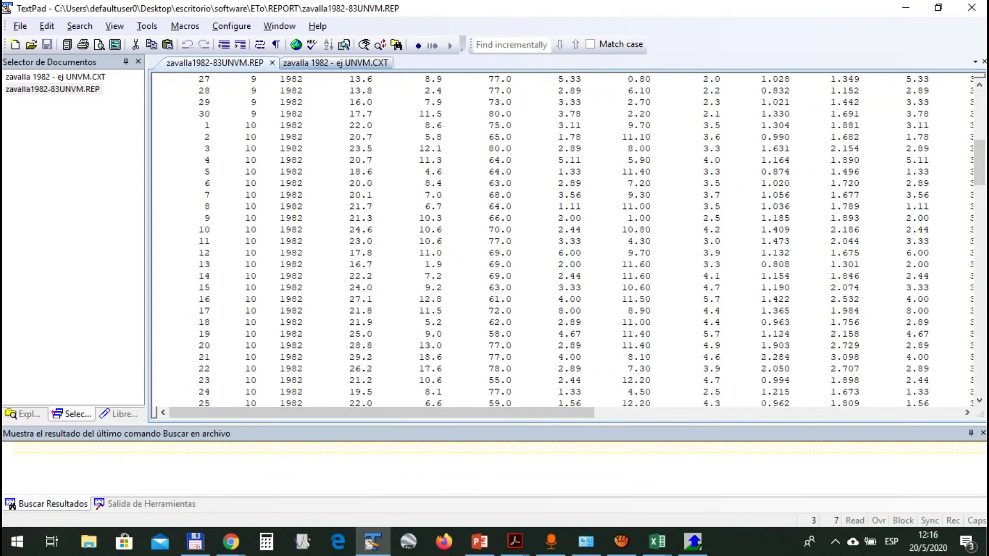
pyautogui.moveTo(238, 114); pyautogui.dragTo(262, 149)
pyautogui.click(286, 103)
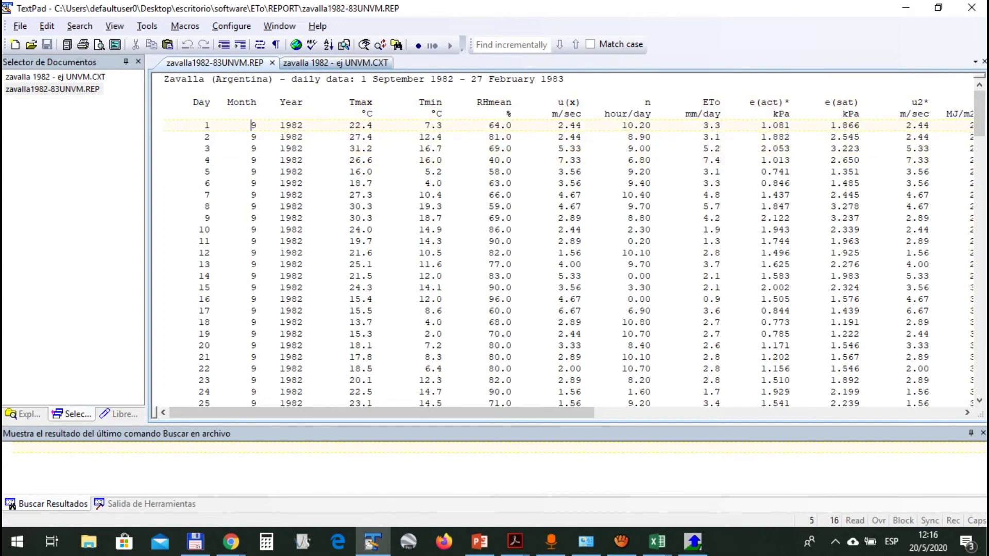
# Enable Block Select Mode and column-select Tmax, Tmin, RHmean, u(x), n and ETo values
pyautogui.hotkey('alt', 'w')
pyautogui.press('Left')
pyautogui.press('Return')
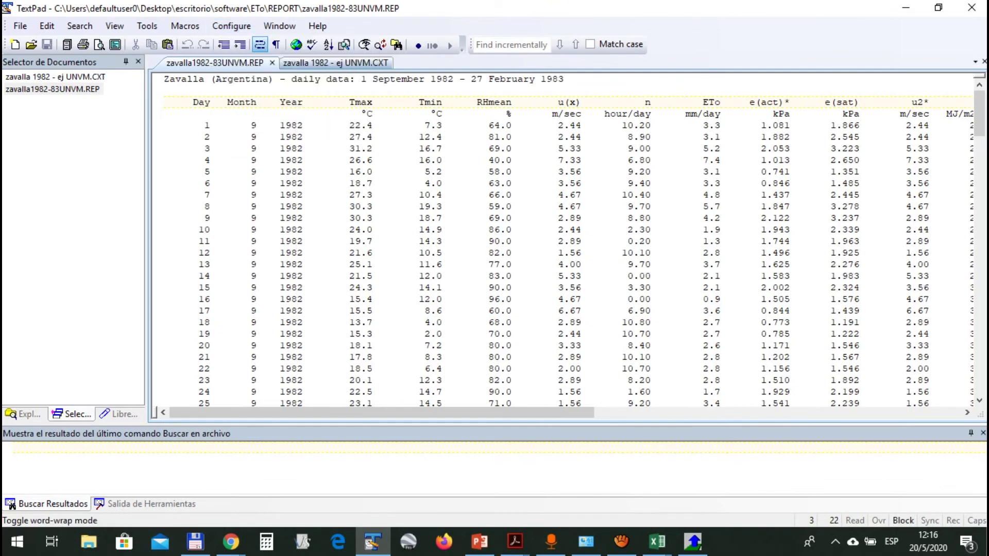
pyautogui.moveTo(332, 98); pyautogui.dragTo(396, 336)
pyautogui.moveTo(413, 98); pyautogui.dragTo(442, 281)
pyautogui.hscroll(5, 568, 247)
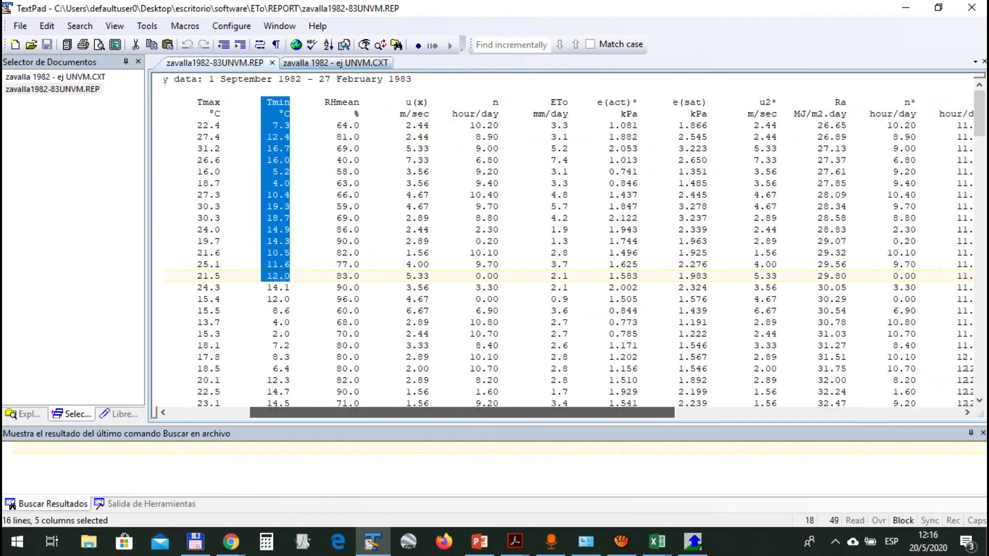
pyautogui.hscroll(2, 567, 248)
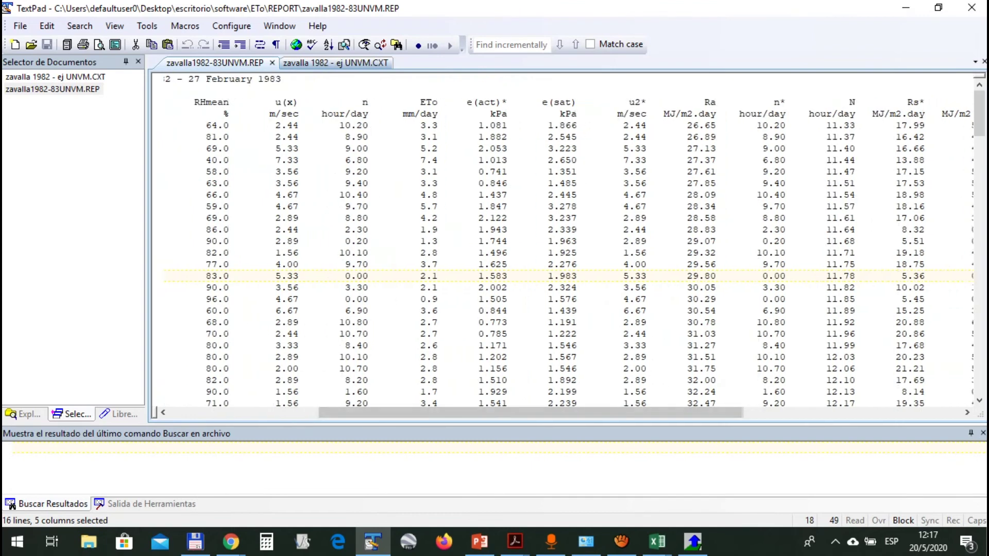
pyautogui.moveTo(206, 99); pyautogui.dragTo(257, 200)
pyautogui.moveTo(272, 99); pyautogui.dragTo(299, 164)
pyautogui.click(334, 102)
pyautogui.moveTo(334, 101); pyautogui.dragTo(385, 347)
pyautogui.moveTo(403, 87); pyautogui.dragTo(457, 201)
pyautogui.moveTo(409, 121); pyautogui.dragTo(455, 358)
pyautogui.hotkey('ctrl', 'c')
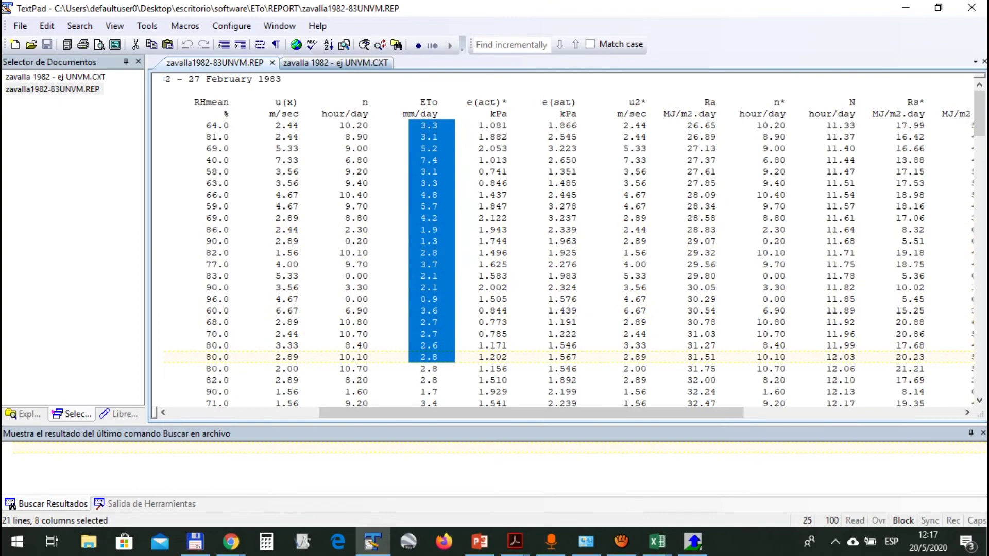
# Extend the ETo column selection to the report's end and paste it into Excel at G2
pyautogui.hotkey('ctrl', 'shift', 'End')
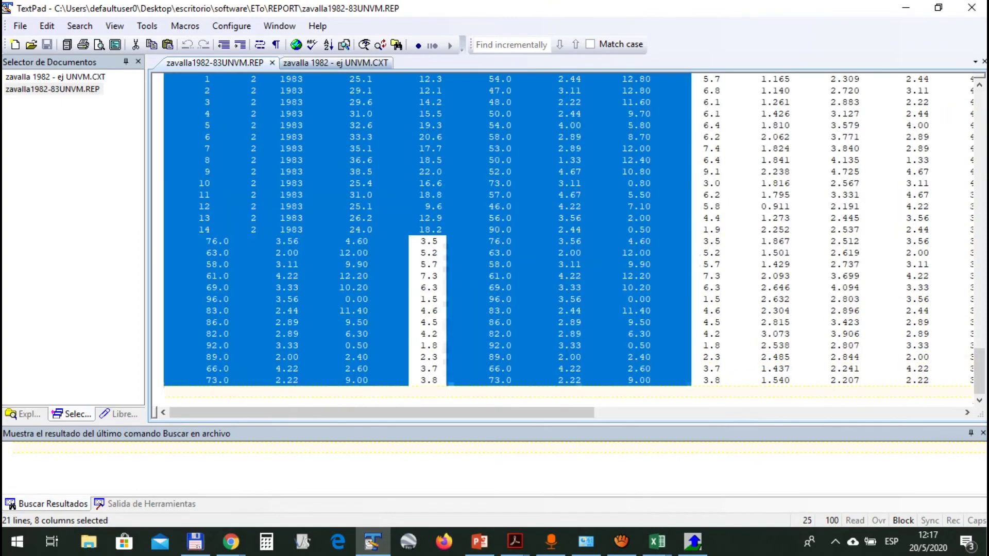
pyautogui.hotkey('shift', 'Left')
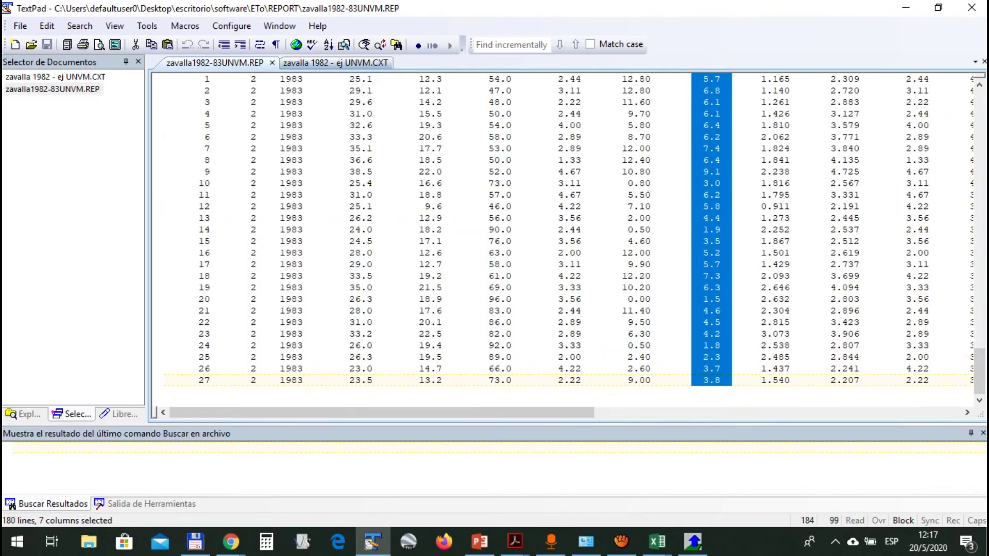
pyautogui.scroll(5, 567, 232)
pyautogui.hotkey('alt', 'Tab')
pyautogui.hotkey('alt', 'Tab')
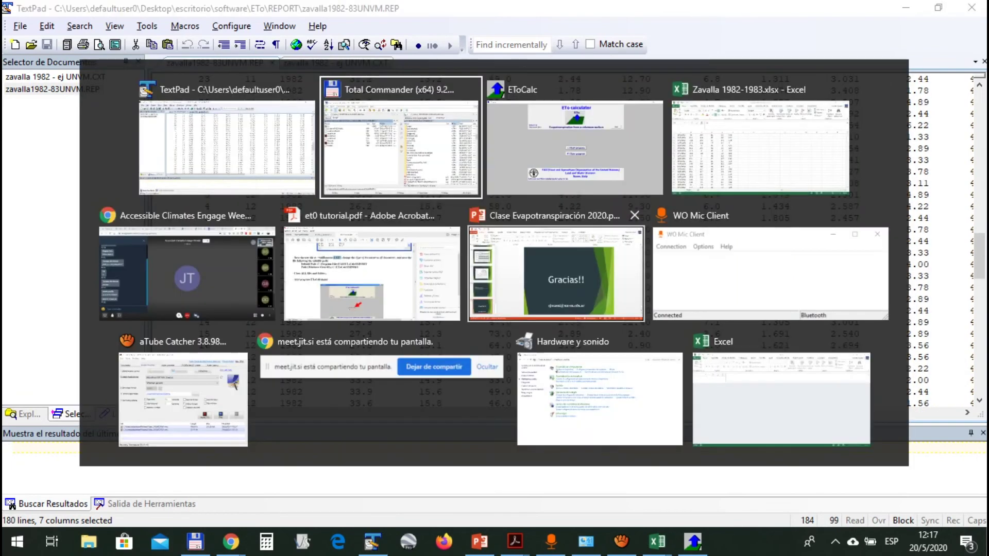
pyautogui.hotkey('alt', 'Tab')
pyautogui.press('Right')
pyautogui.press('Right')
pyautogui.press('Right')
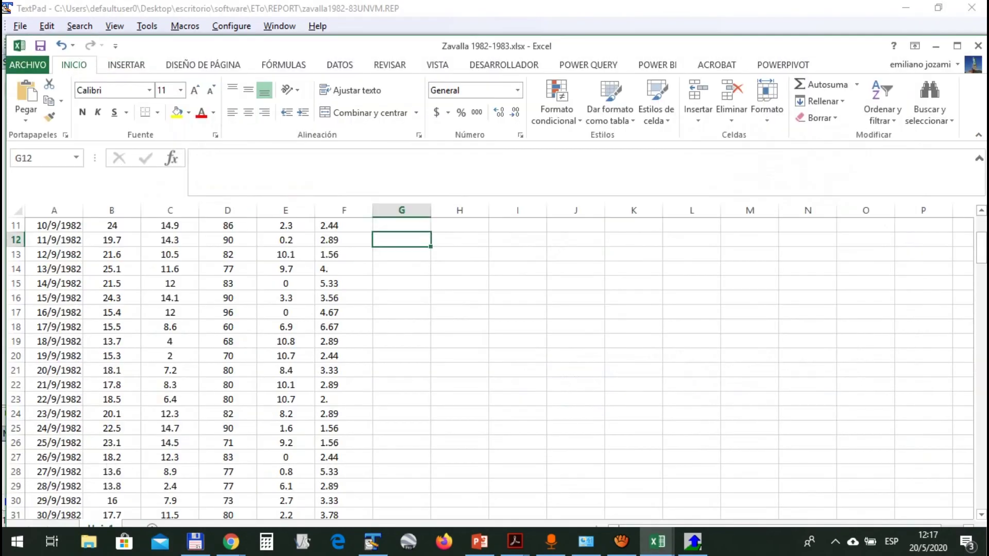
pyautogui.press('Up')
pyautogui.press('Up')
pyautogui.press('Up')
pyautogui.press('Up')
pyautogui.press('Up')
pyautogui.press('Up')
pyautogui.press('Up')
pyautogui.press('Up')
pyautogui.press('Up')
pyautogui.press('Up')
pyautogui.press('Up')
pyautogui.press('Down')
pyautogui.hotkey('ctrl', 'v')
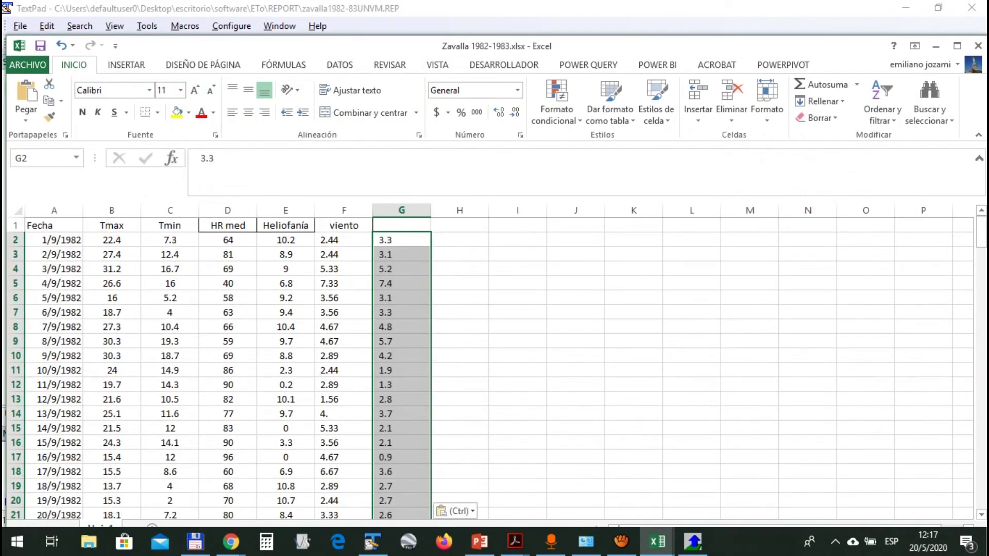
pyautogui.hotkey('alt', 'Tab')
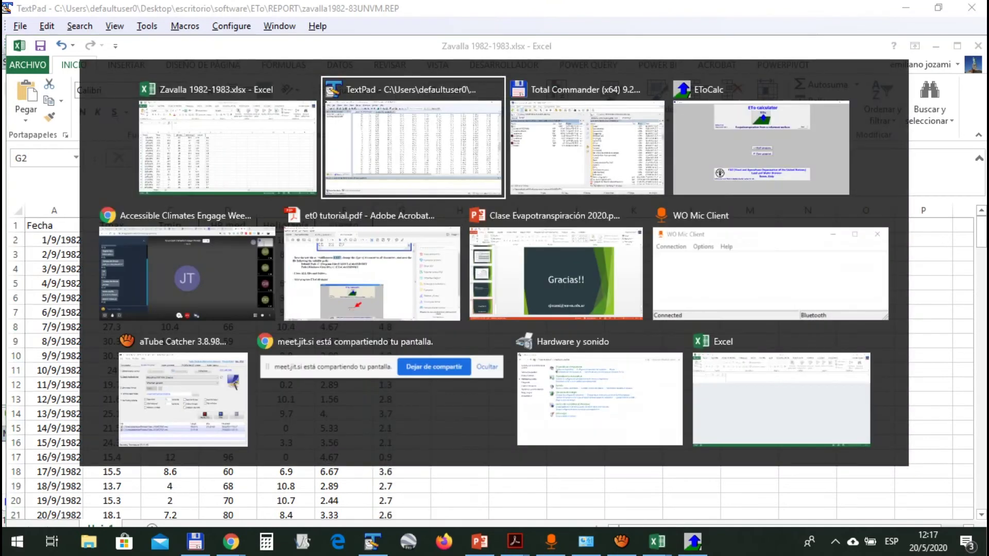
pyautogui.scroll(20, 566, 239)
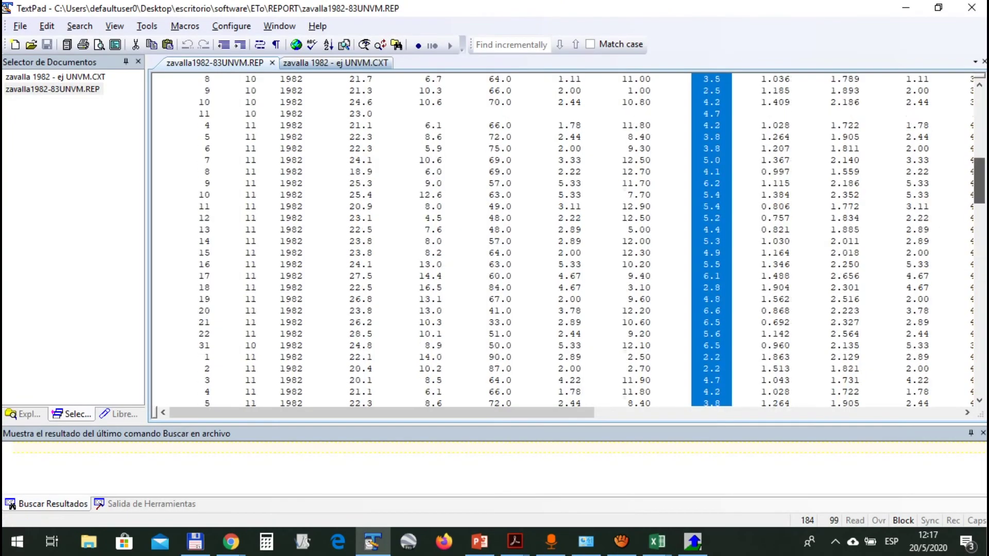
# Highlight the e(sat), u2* and Ra headings and the first Ra values in the report
pyautogui.hscroll(8, 567, 239)
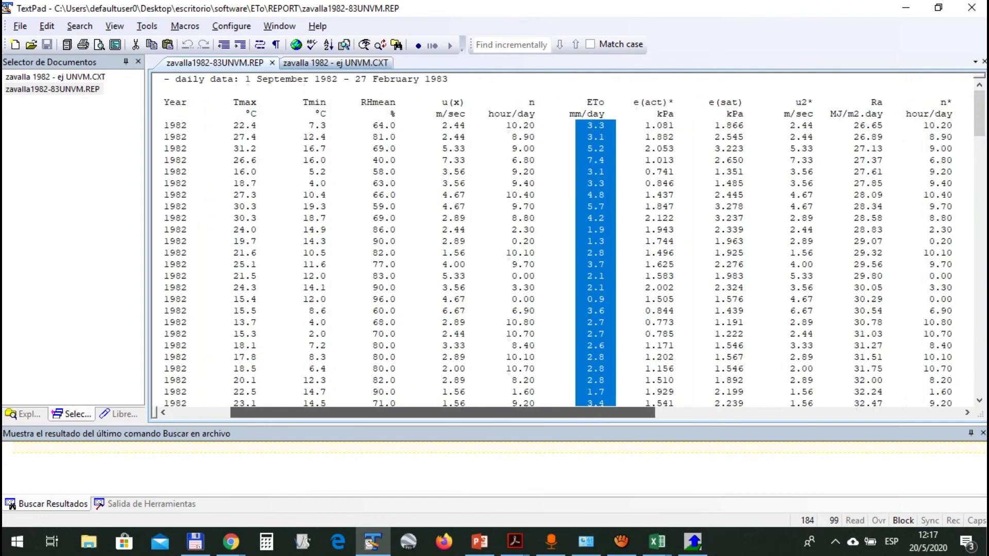
pyautogui.click(311, 102)
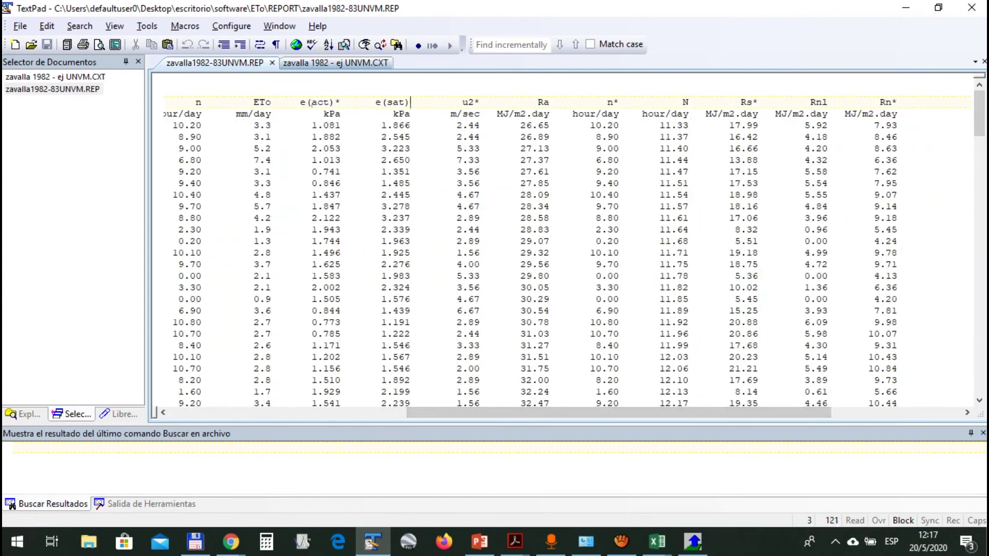
pyautogui.moveTo(379, 102); pyautogui.dragTo(412, 102)
pyautogui.click(376, 125)
pyautogui.click(323, 136)
pyautogui.moveTo(329, 137); pyautogui.dragTo(388, 137)
pyautogui.moveTo(481, 102); pyautogui.dragTo(439, 114)
pyautogui.click(473, 171)
pyautogui.moveTo(498, 102); pyautogui.dragTo(550, 113)
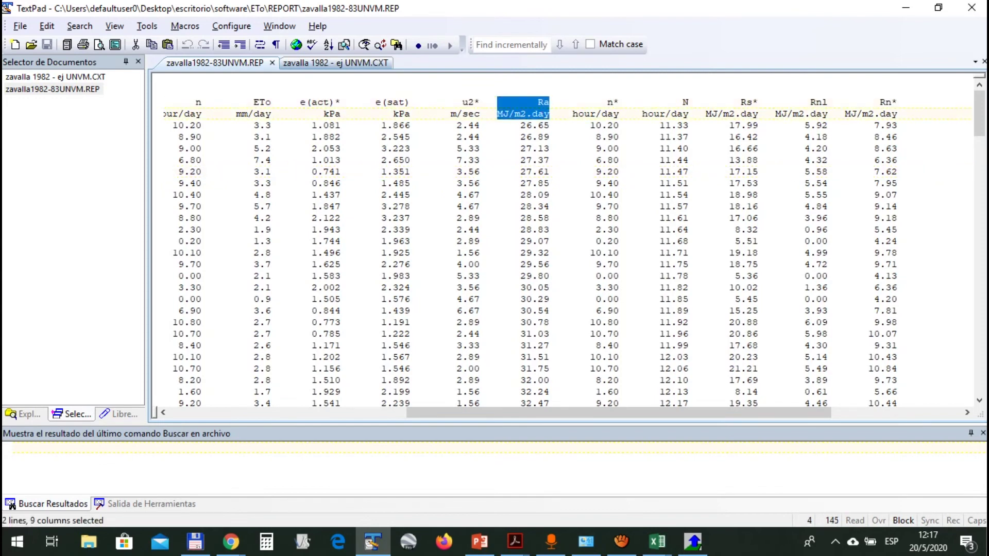
pyautogui.moveTo(527, 125); pyautogui.dragTo(550, 264)
# Select the n to n* columns and the top of the N column showing 11.37 and 11.40
pyautogui.scroll(-20, 567, 240)
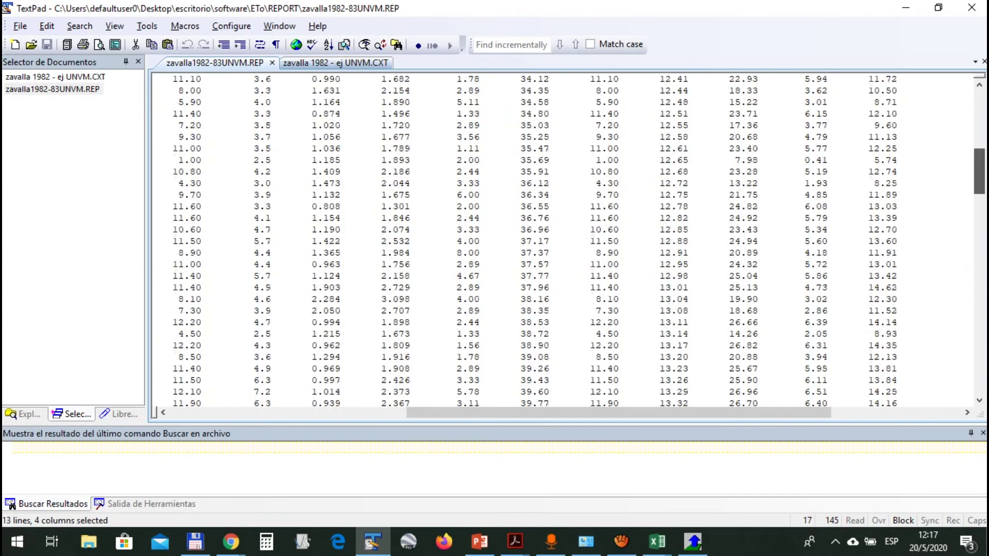
pyautogui.scroll(20, 566, 239)
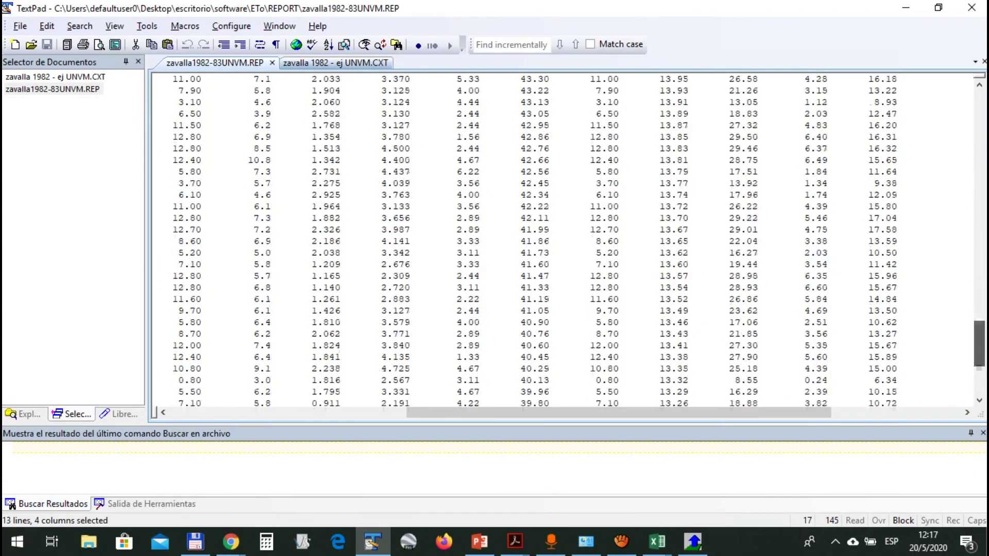
pyautogui.moveTo(573, 98); pyautogui.dragTo(619, 150)
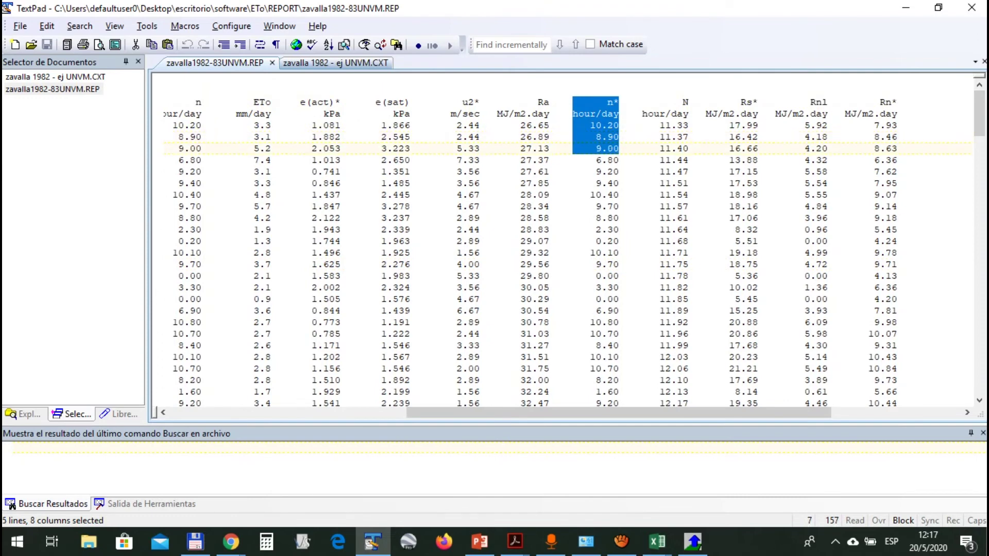
pyautogui.moveTo(618, 414); pyautogui.dragTo(589, 413)
pyautogui.click(225, 102)
pyautogui.moveTo(225, 102); pyautogui.dragTo(693, 369)
pyautogui.moveTo(695, 91); pyautogui.dragTo(746, 149)
pyautogui.moveTo(669, 413); pyautogui.dragTo(792, 413)
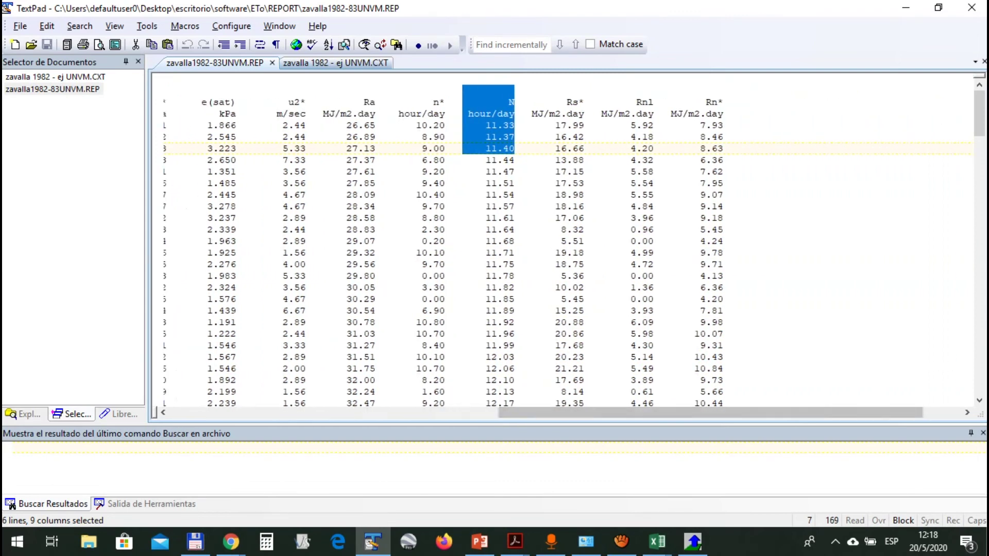
pyautogui.scroll(-3, 564, 239)
pyautogui.scroll(2, 564, 239)
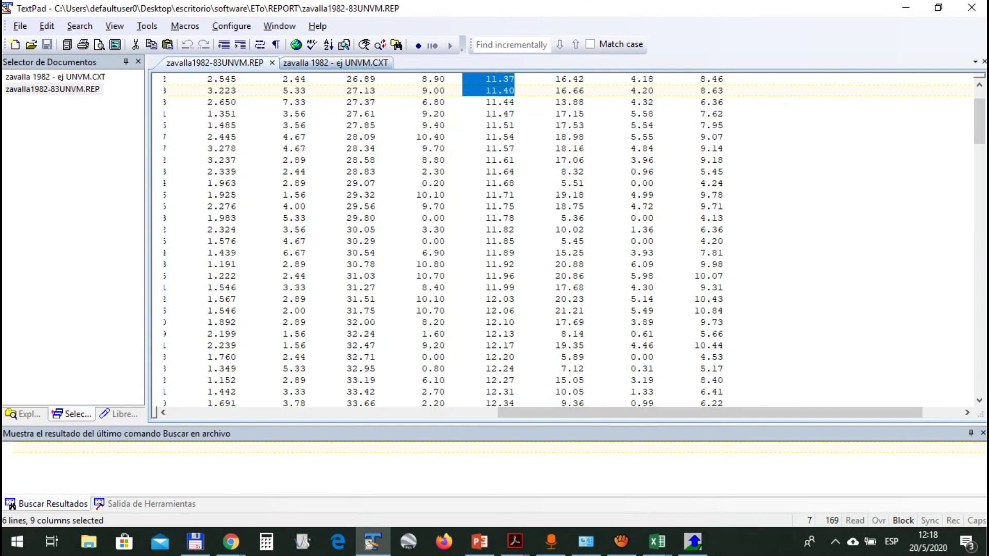
# Block-select the n* and N values row by row, including 10.80, 11.60 and 12.78
pyautogui.moveTo(416, 264); pyautogui.dragTo(508, 265)
pyautogui.scroll(-3, 508, 265)
pyautogui.moveTo(411, 311); pyautogui.dragTo(521, 310)
pyautogui.click(428, 345)
pyautogui.moveTo(428, 346); pyautogui.dragTo(508, 346)
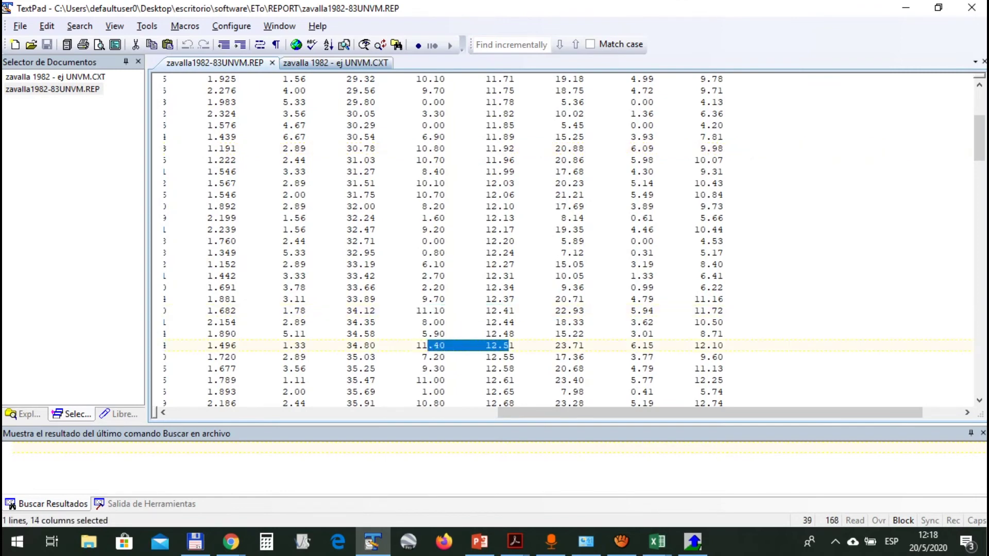
pyautogui.scroll(-3, 509, 346)
pyautogui.moveTo(416, 323); pyautogui.dragTo(514, 323)
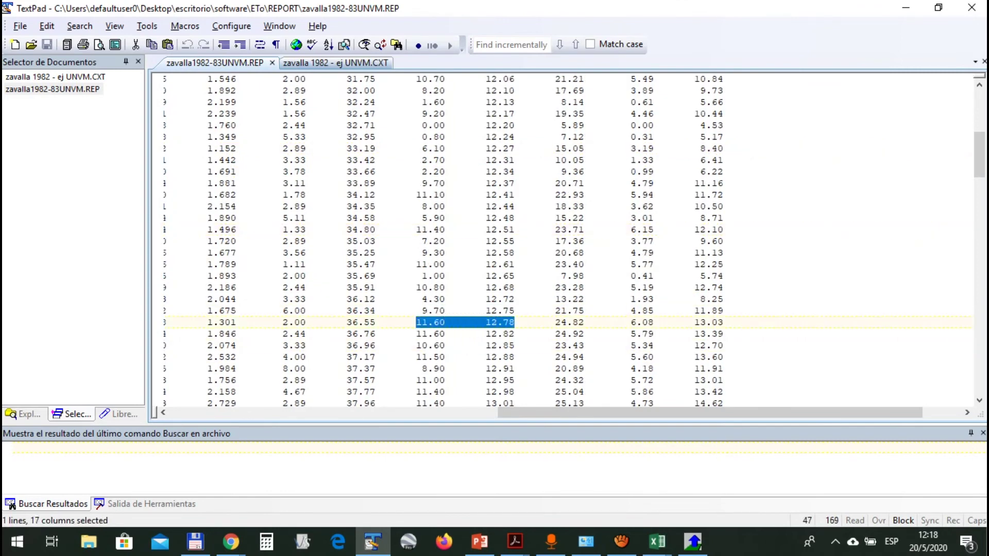
pyautogui.moveTo(404, 334); pyautogui.dragTo(456, 334)
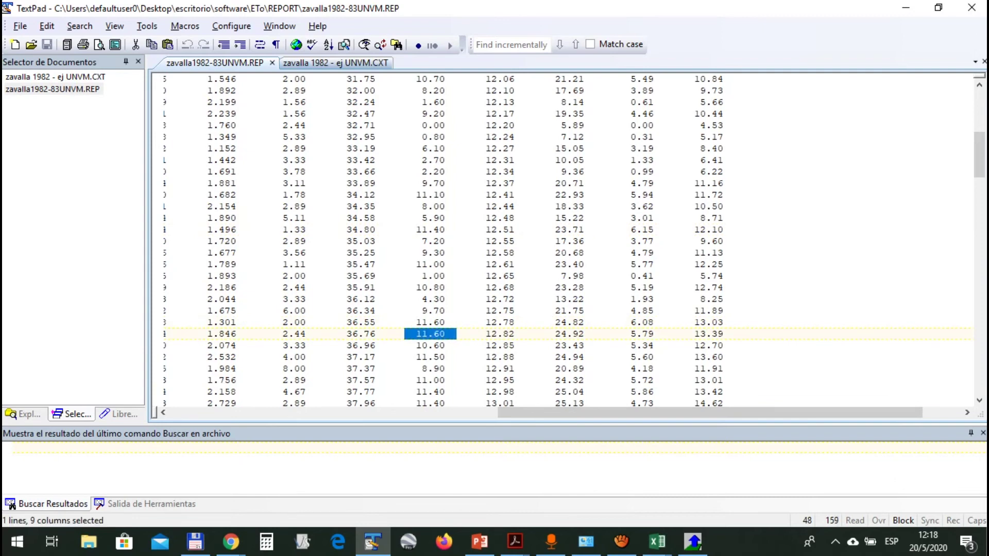
pyautogui.scroll(-2, 566, 242)
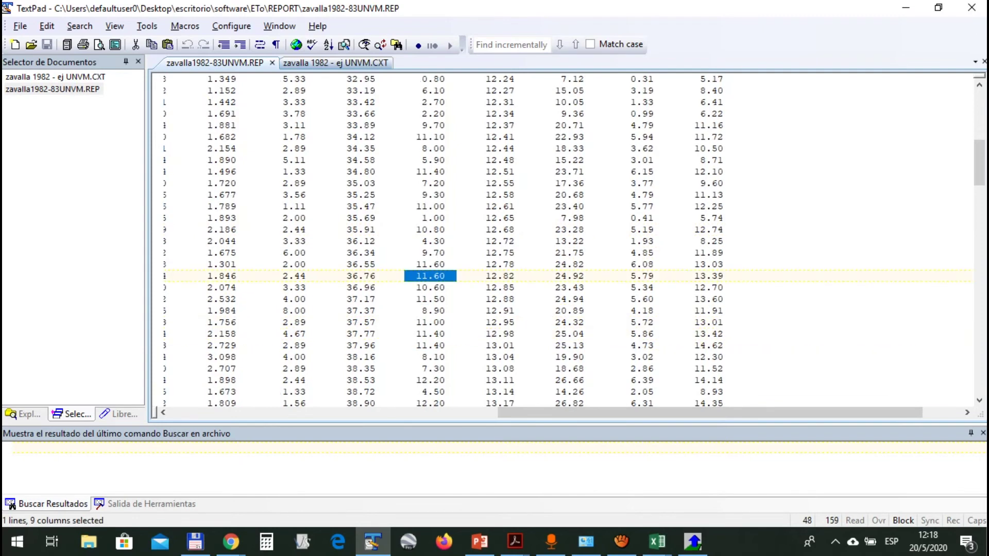
pyautogui.scroll(-4, 567, 242)
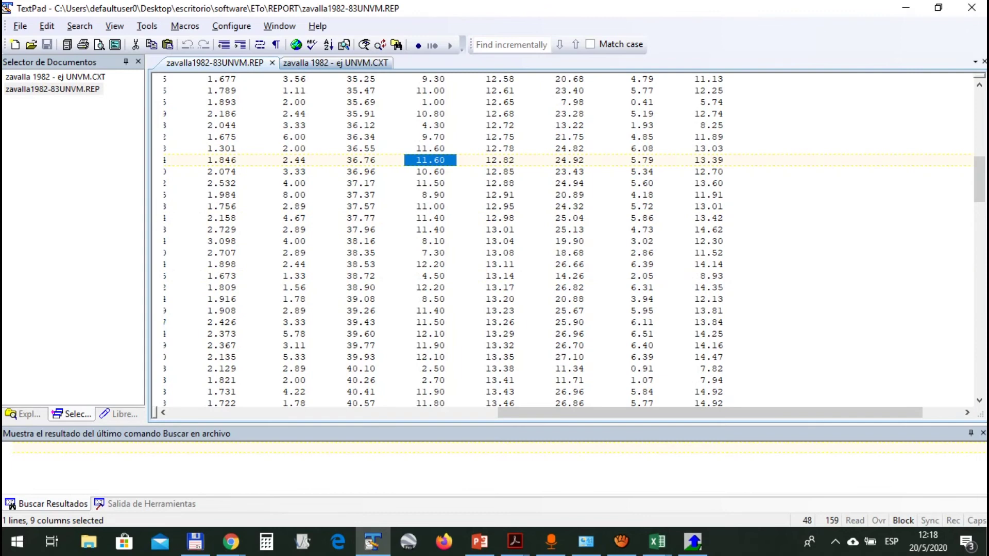
pyautogui.moveTo(416, 311); pyautogui.dragTo(486, 380)
pyautogui.scroll(-2, 485, 380)
pyautogui.scroll(-2, 485, 380)
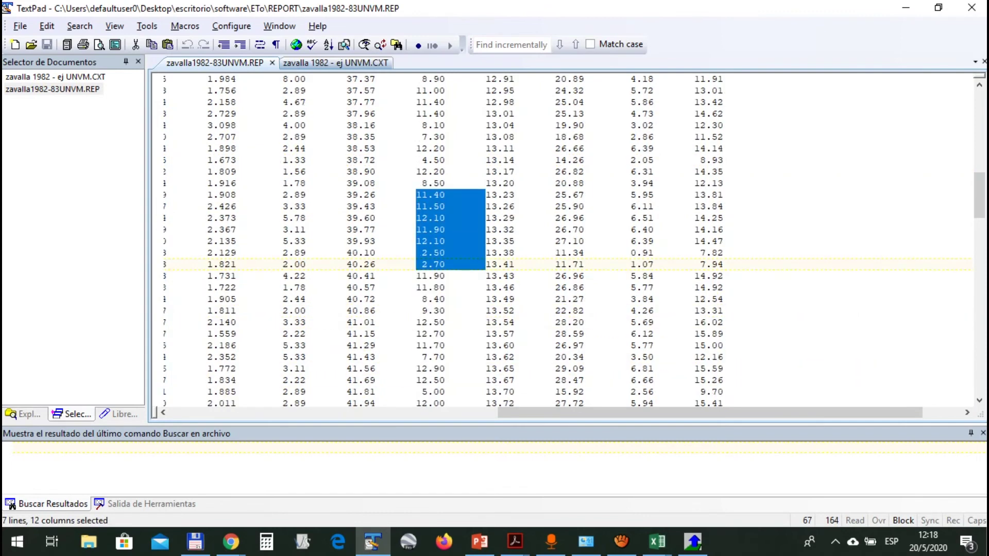
pyautogui.scroll(-8, 566, 242)
pyautogui.scroll(-9, 562, 240)
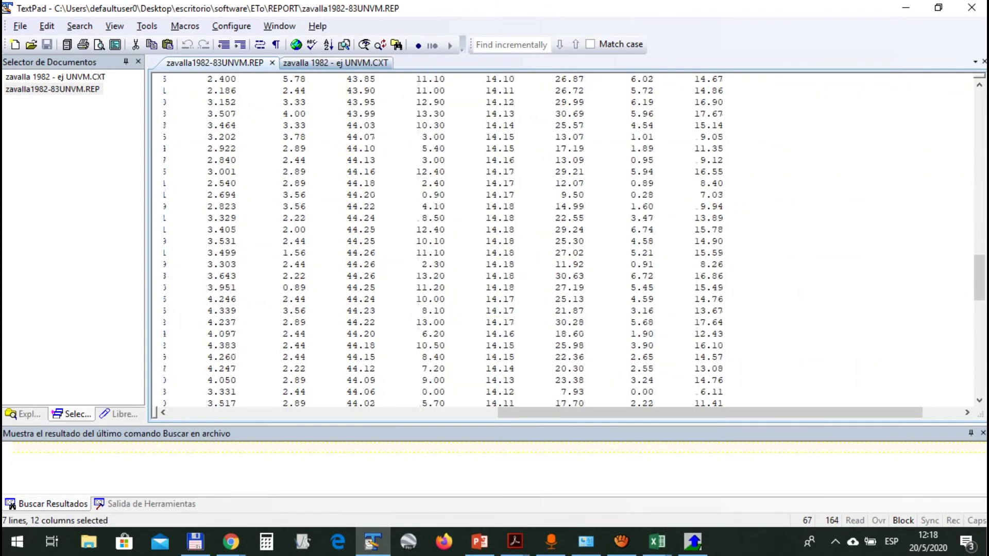
pyautogui.scroll(10, 562, 240)
pyautogui.scroll(20, 563, 241)
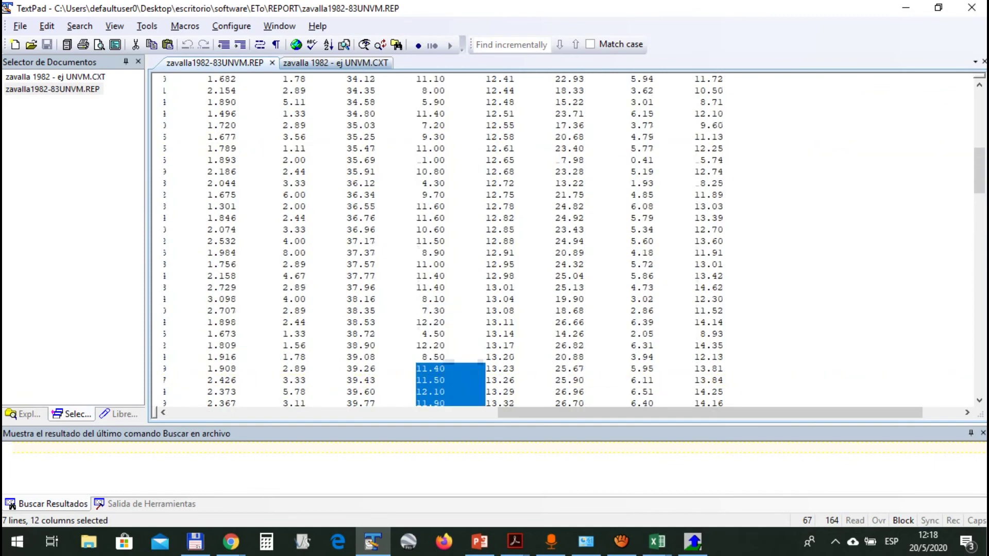
# Highlight values down the Rs*, Rnl and Rn* columns and their headers
pyautogui.click(480, 148)
pyautogui.moveTo(549, 102); pyautogui.dragTo(584, 194)
pyautogui.moveTo(625, 91); pyautogui.dragTo(747, 277)
pyautogui.click(713, 195)
pyautogui.moveTo(603, 87); pyautogui.dragTo(724, 118)
pyautogui.moveTo(665, 97); pyautogui.dragTo(724, 130)
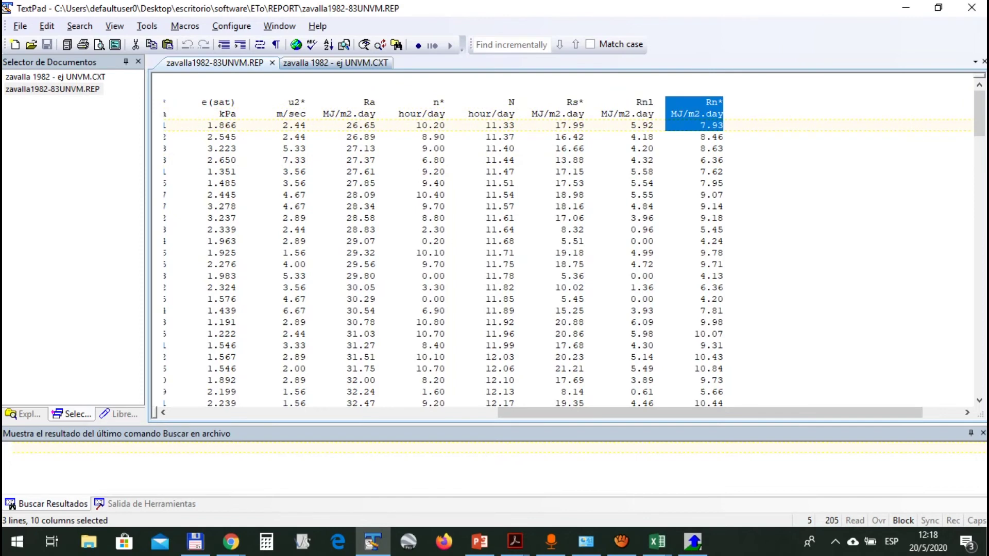
pyautogui.moveTo(672, 85); pyautogui.dragTo(729, 176)
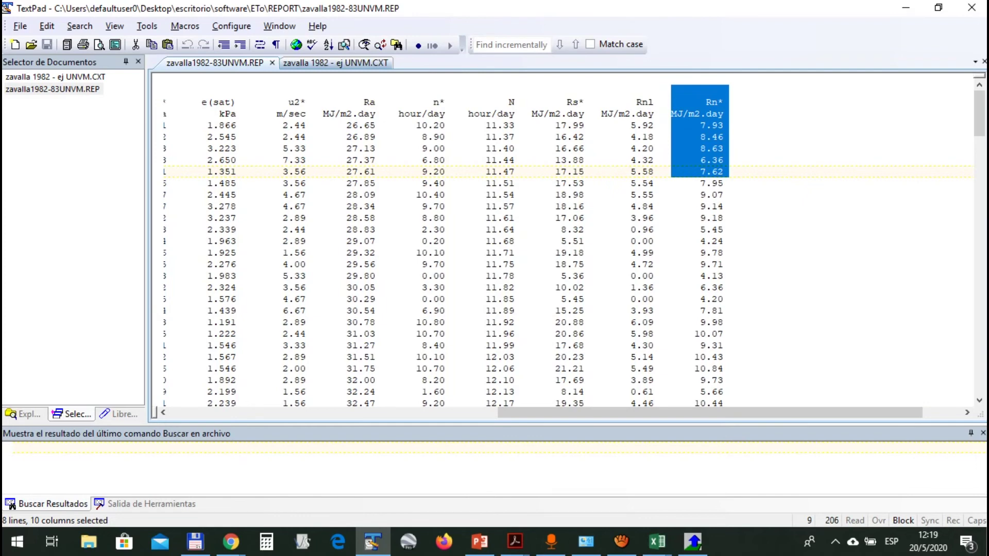
# Mark the Rn* column from its header down to 8.63, then switch to the Zavalla 1982-1983 workbook
pyautogui.scroll(-2, 566, 242)
pyautogui.scroll(2, 566, 242)
pyautogui.click(684, 114)
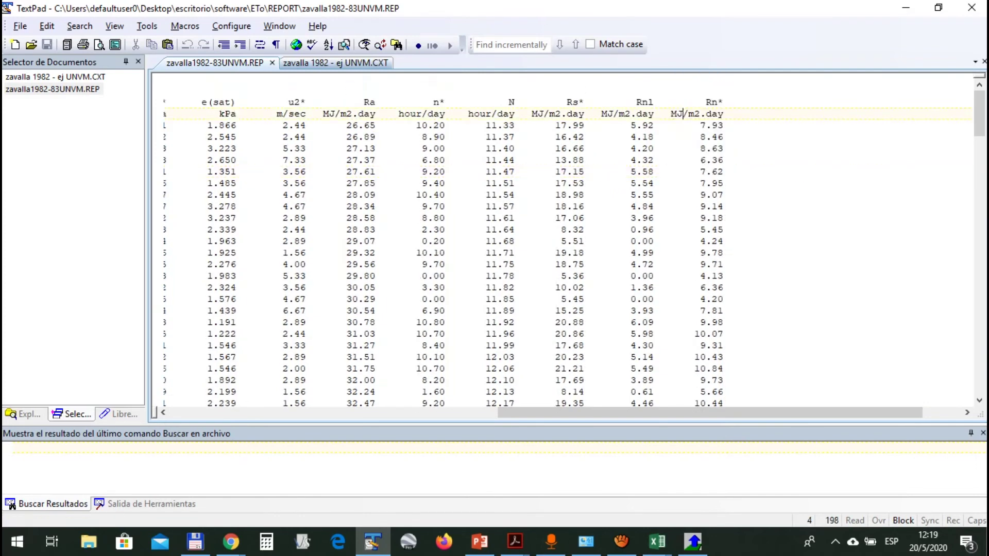
pyautogui.moveTo(666, 88); pyautogui.dragTo(746, 152)
pyautogui.hotkey('alt', 'Tab')
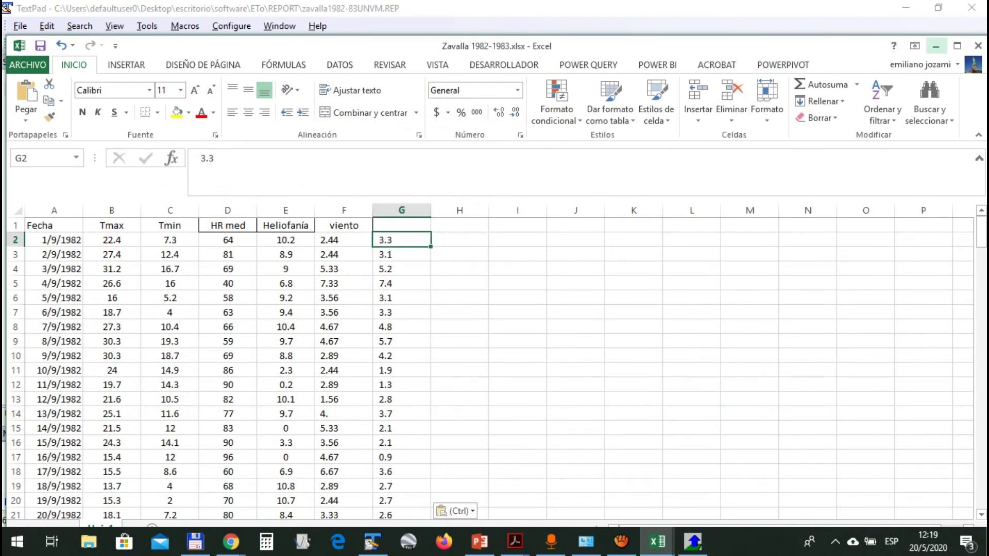
# Maximize Excel, then in Total Commander move up from the REPORT folder to the backup folder
pyautogui.click(957, 45)
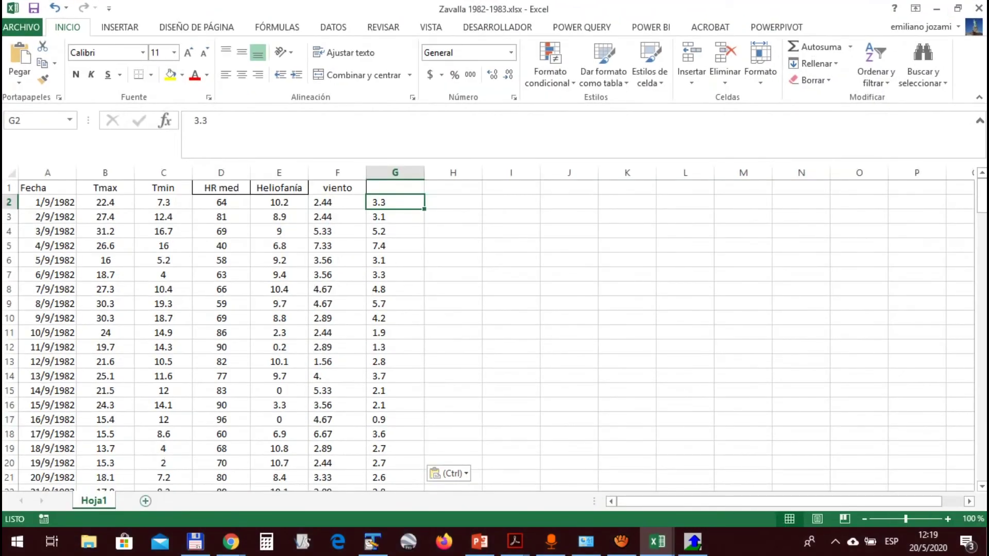
pyautogui.hotkey('alt', 'Tab')
pyautogui.press('Tab')
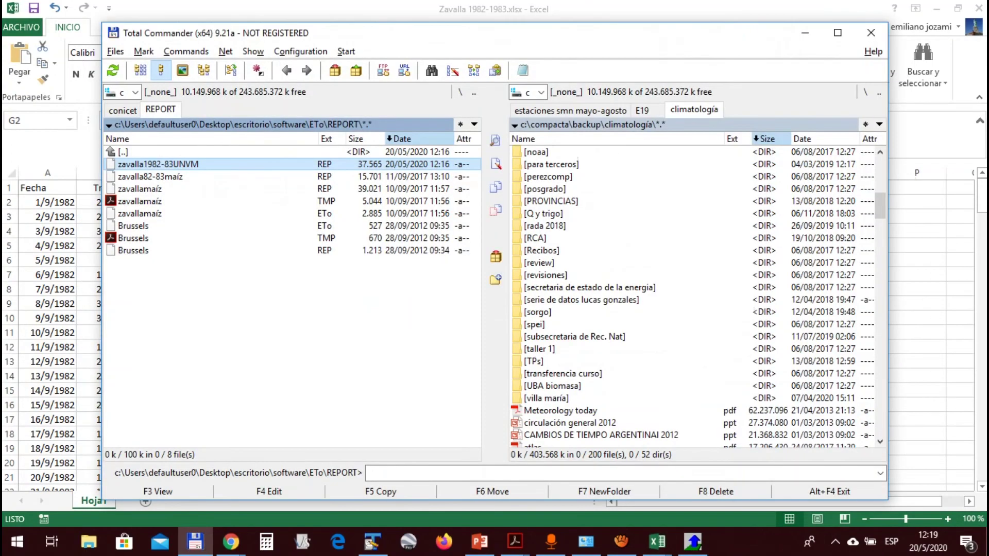
pyautogui.press('BackSpace')
pyautogui.press('BackSpace')
pyautogui.press('BackSpace')
pyautogui.press('BackSpace')
pyautogui.press('BackSpace')
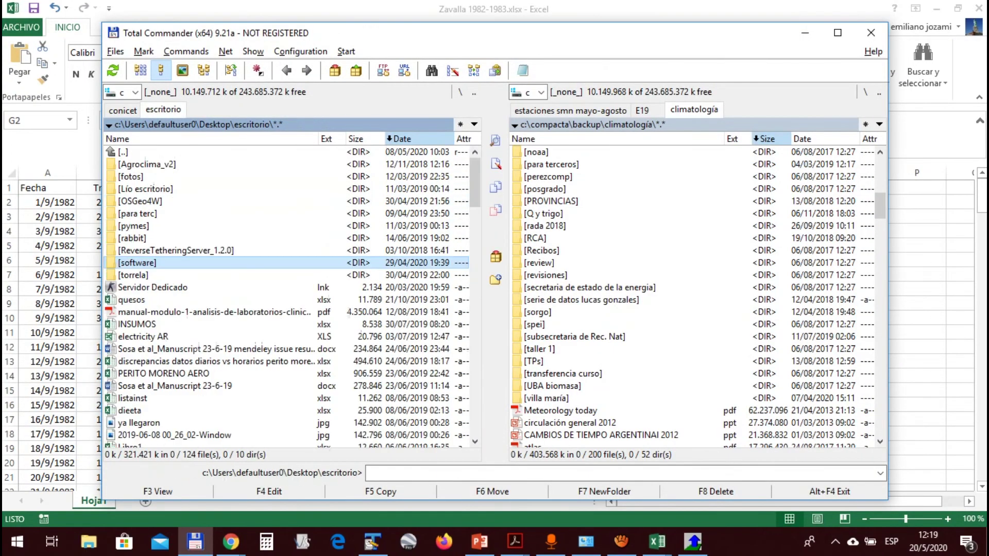
pyautogui.press('Down')
pyautogui.press('Down')
pyautogui.press('Down')
pyautogui.press('Down')
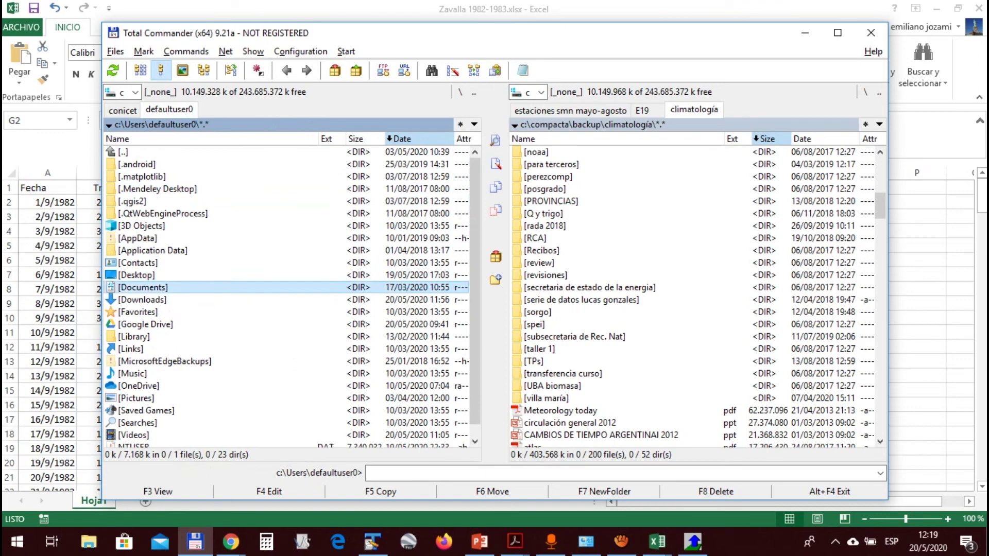
pyautogui.press('Return')
pyautogui.press('Down')
pyautogui.press('Down')
pyautogui.press('Down')
pyautogui.press('Down')
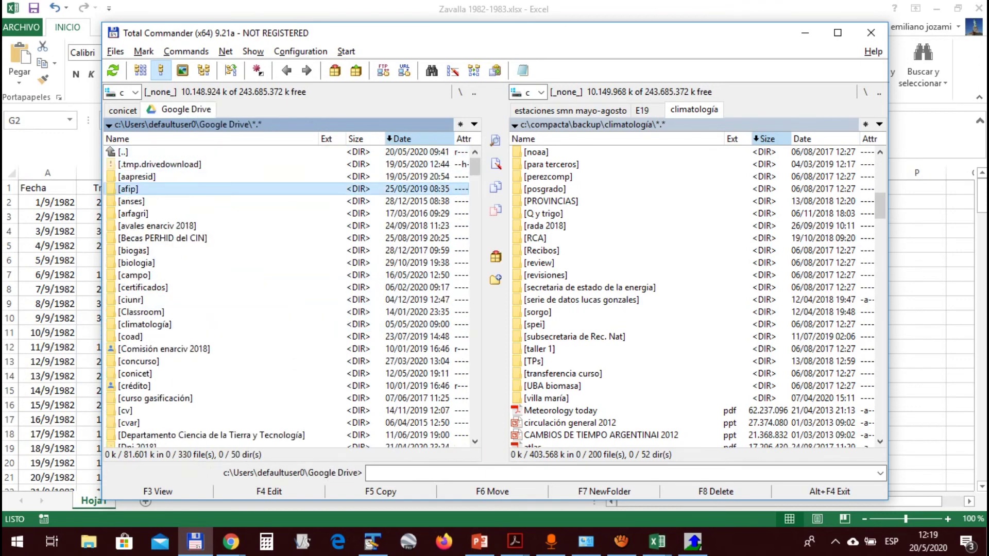
pyautogui.press('Tab')
pyautogui.press('BackSpace')
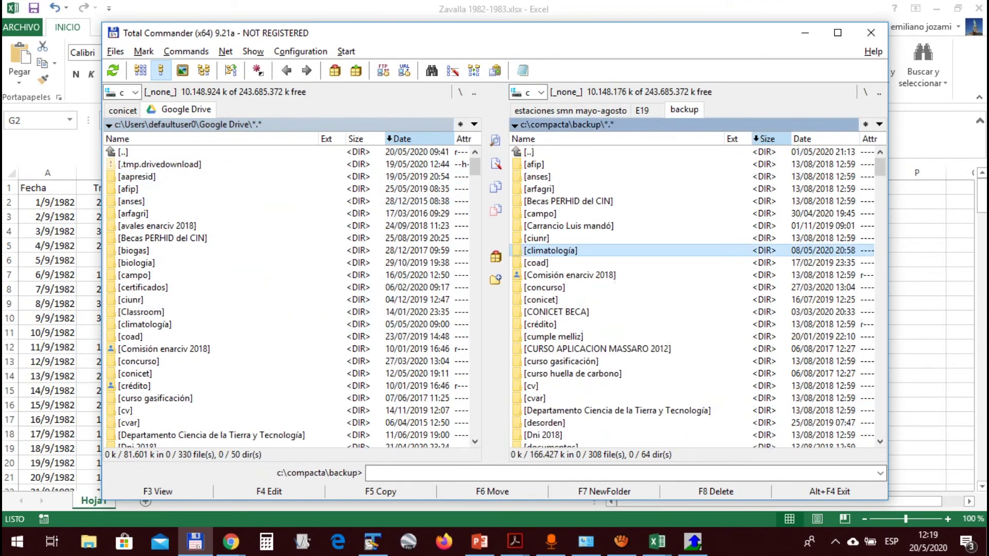
# Go into ENARCIV\2017\curso and open zavalla datos para el ETo resuelto.xlsx
pyautogui.write('en')
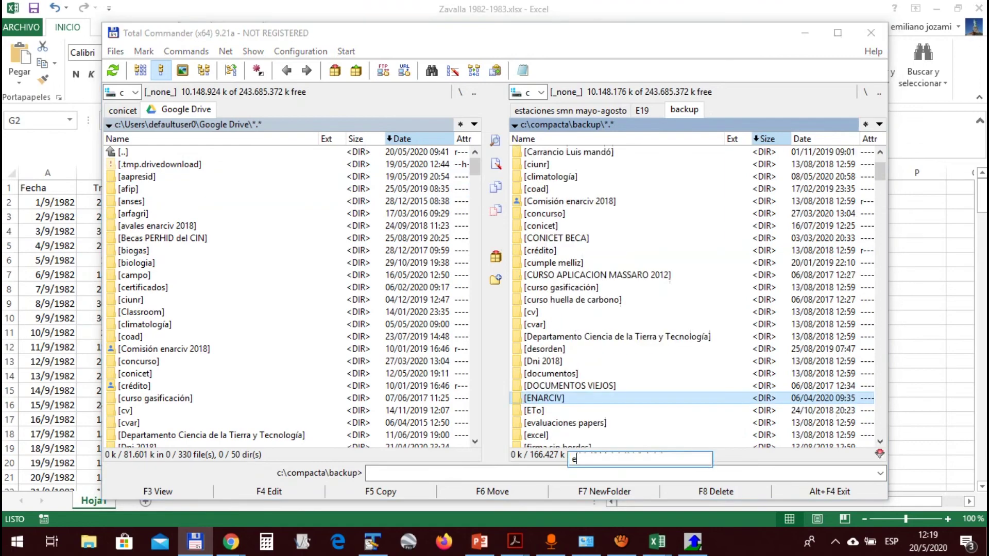
pyautogui.press('Return')
pyautogui.press('Down')
pyautogui.press('Down')
pyautogui.press('Down')
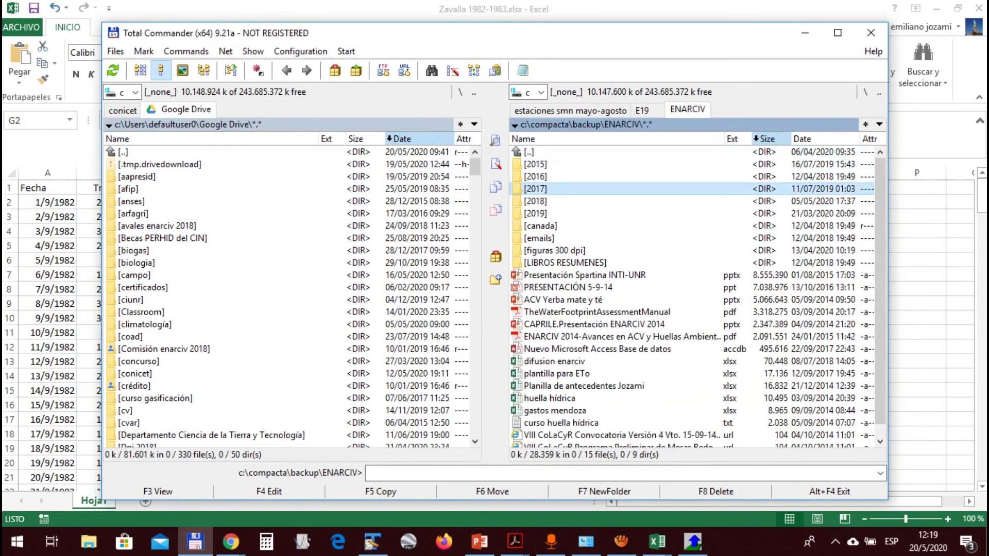
pyautogui.press('Return')
pyautogui.press('Down')
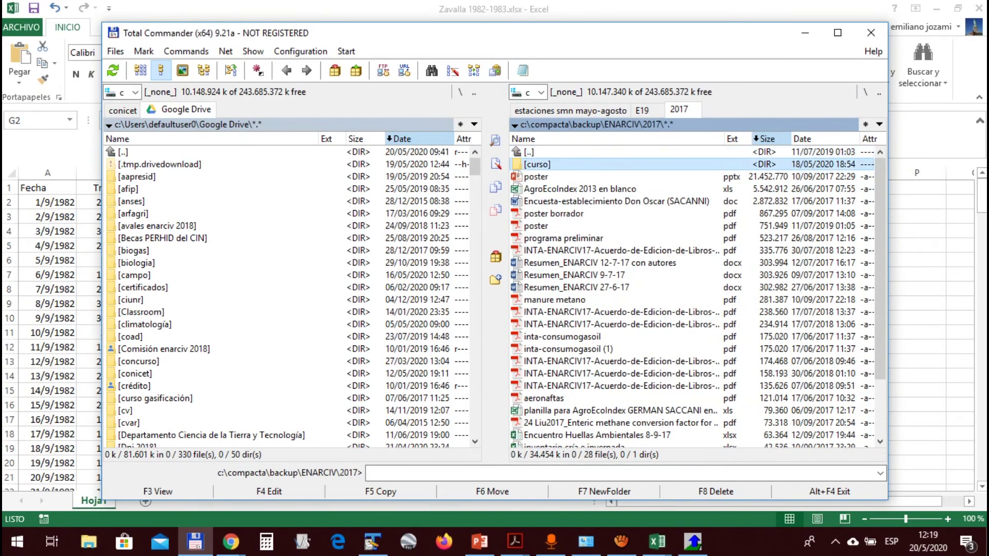
pyautogui.press('Return')
pyautogui.press('Down')
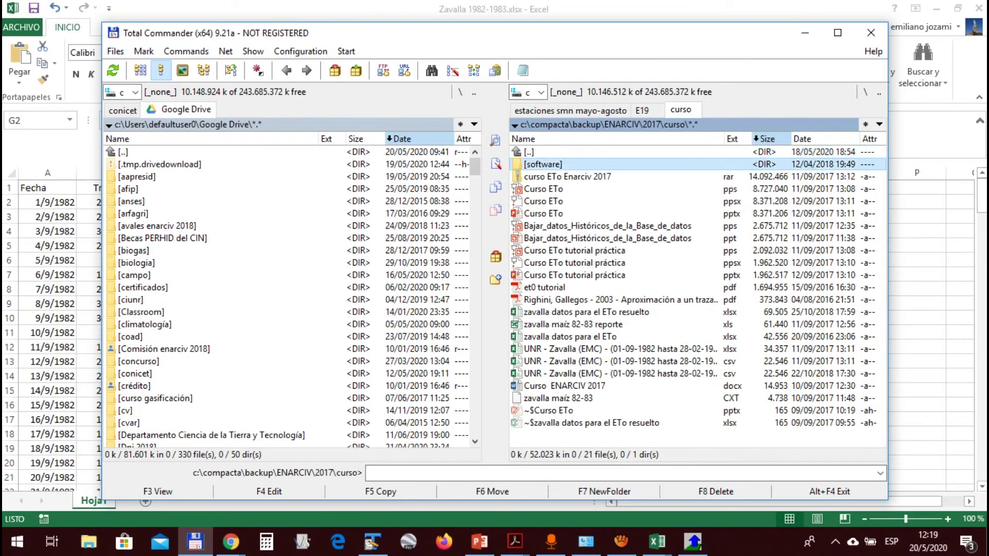
pyautogui.click(570, 337)
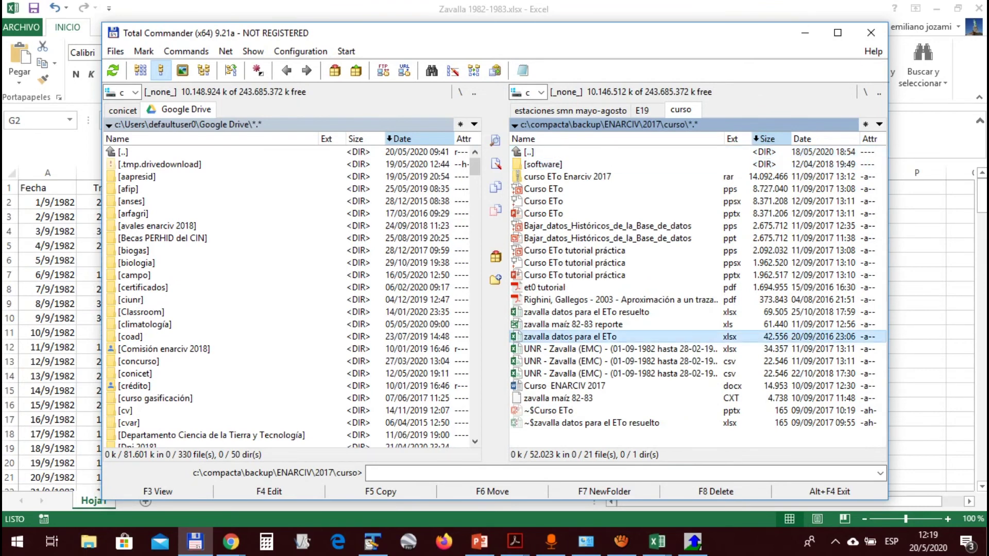
pyautogui.press('Up')
pyautogui.press('Up')
pyautogui.press('Return')
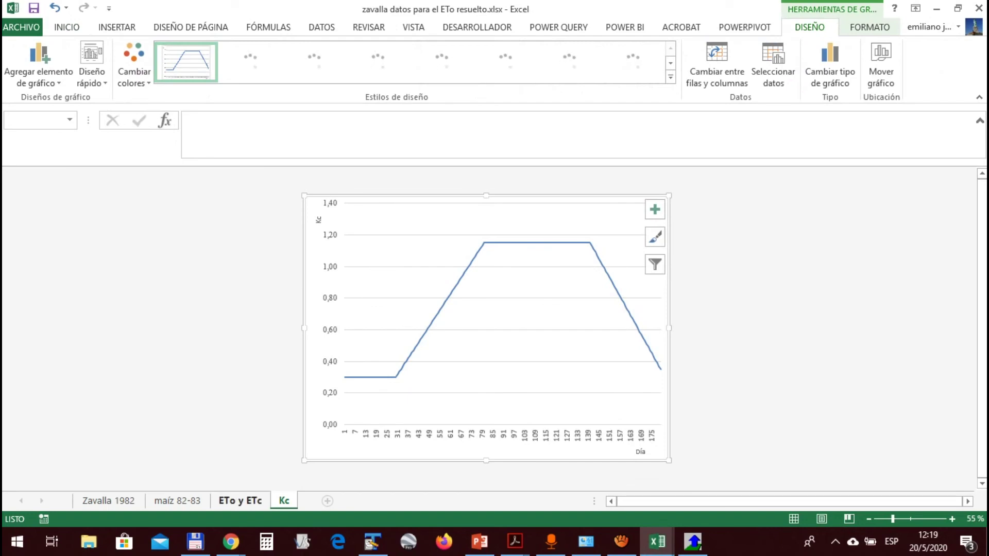
# On the maíz 82-83 sheet, inspect the first day's ETo and ETc values and the initial Kc 0,3 in H4
pyautogui.hotkey('ctrl', 'pageup')
pyautogui.hotkey('ctrl', 'pageup')
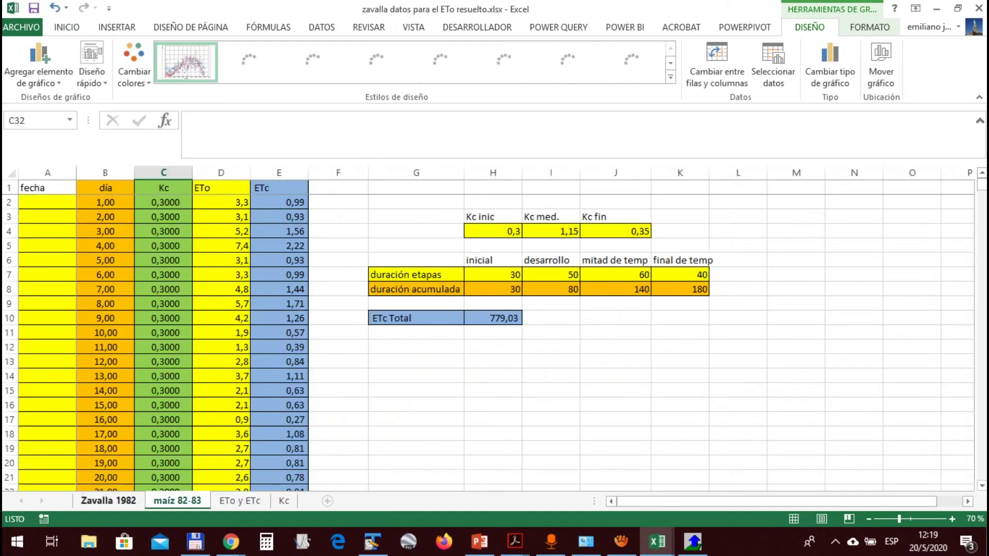
pyautogui.click(221, 231)
pyautogui.click(279, 202)
pyautogui.click(221, 202)
pyautogui.press('Right')
pyautogui.press('Left')
pyautogui.press('Left')
pyautogui.press('Left')
pyautogui.press('Right')
pyautogui.press('Right')
pyautogui.press('Left')
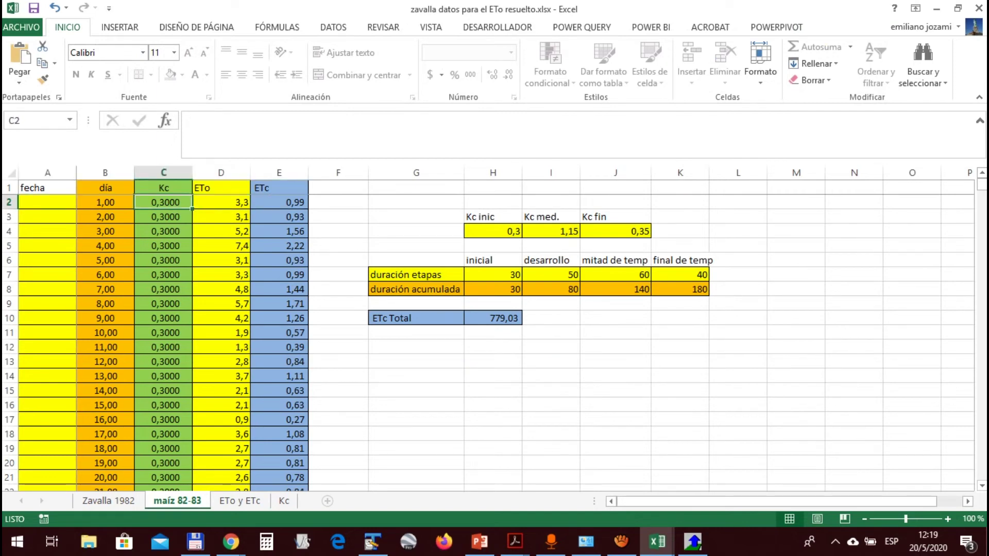
pyautogui.click(493, 231)
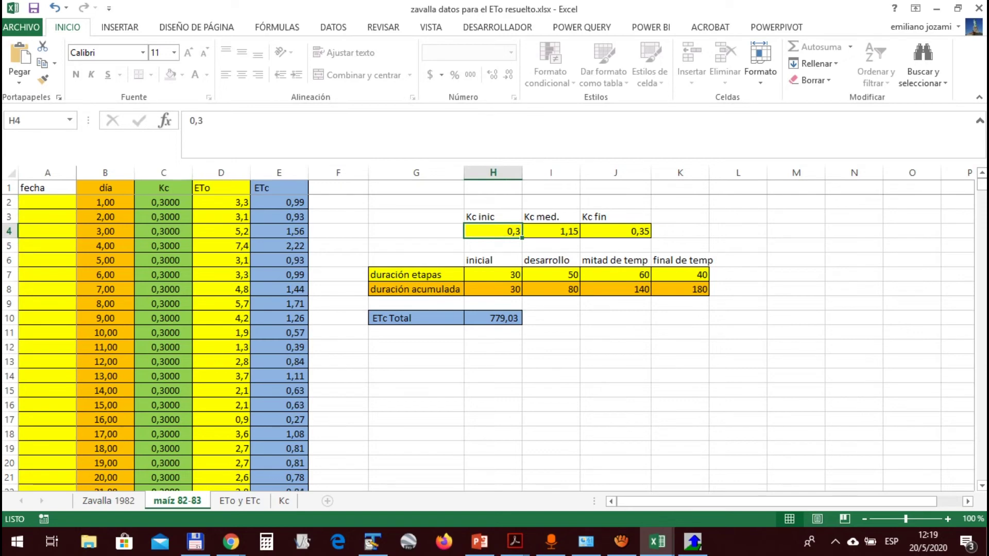
# Select the Kc column from C2 to C26, then view the Kc chart sheet
pyautogui.click(163, 202)
pyautogui.hotkey('shift', 'Down')
pyautogui.hotkey('shift', 'Down')
pyautogui.hotkey('shift', 'Down')
pyautogui.hotkey('shift', 'Down')
pyautogui.hotkey('shift', 'Down')
pyautogui.hotkey('shift', 'Down')
pyautogui.hotkey('shift', 'Down')
pyautogui.hotkey('shift', 'Down')
pyautogui.hotkey('shift', 'Down')
pyautogui.hotkey('shift', 'Down')
pyautogui.hotkey('shift', 'Down')
pyautogui.hotkey('shift', 'Down')
pyautogui.hotkey('shift', 'Down')
pyautogui.hotkey('shift', 'Down')
pyautogui.hotkey('shift', 'Down')
pyautogui.hotkey('shift', 'Down')
pyautogui.hotkey('shift', 'Down')
pyautogui.hotkey('shift', 'Down')
pyautogui.hotkey('shift', 'Down')
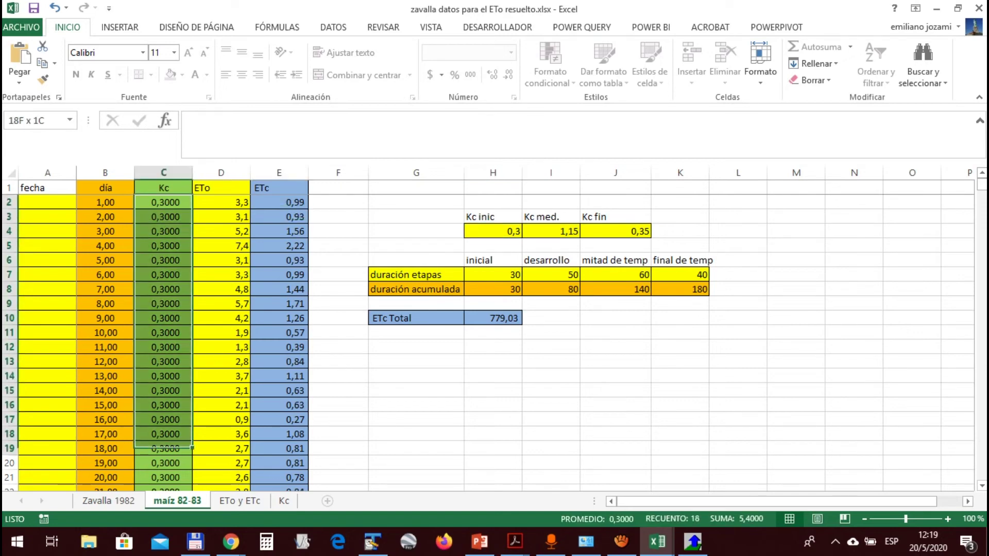
pyautogui.scroll(-3, 488, 343)
pyautogui.scroll(-5, 488, 343)
pyautogui.scroll(5, 489, 344)
pyautogui.click(163, 405)
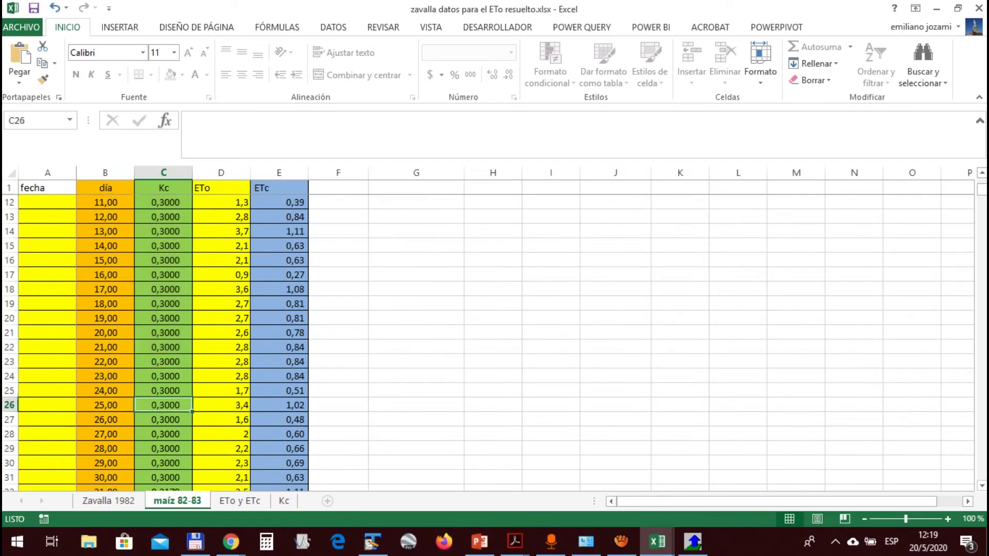
pyautogui.hotkey('ctrl', 'pagedown')
pyautogui.hotkey('ctrl', 'pagedown')
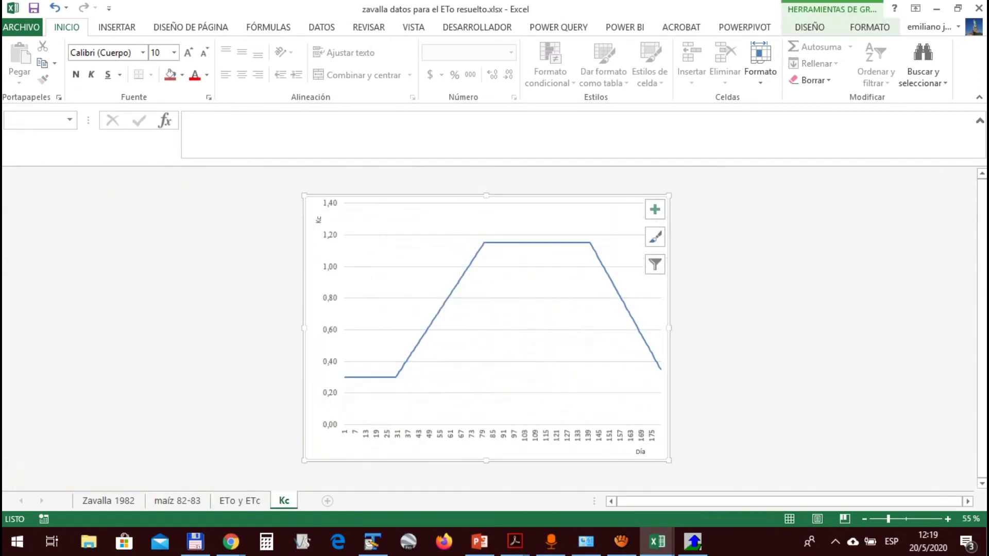
# Go to the top of the Zavalla 1982 data sheet and bring its wind speed columns into view
pyautogui.hotkey('ctrl', 'pageup')
pyautogui.hotkey('ctrl', 'pageup')
pyautogui.hotkey('ctrl', 'pageup')
pyautogui.scroll(3, 489, 343)
pyautogui.scroll(16, 488, 343)
pyautogui.hotkey('ctrl', 'Up')
pyautogui.press('Right')
pyautogui.press('Right')
pyautogui.press('Down')
pyautogui.press('Up')
pyautogui.press('Right')
pyautogui.press('Right')
pyautogui.press('Right')
pyautogui.press('Right')
pyautogui.press('Right')
pyautogui.press('Right')
pyautogui.press('Right')
pyautogui.press('Right')
pyautogui.press('Right')
pyautogui.press('Right')
pyautogui.press('Right')
pyautogui.press('Right')
pyautogui.press('Right')
pyautogui.press('Right')
pyautogui.press('Right')
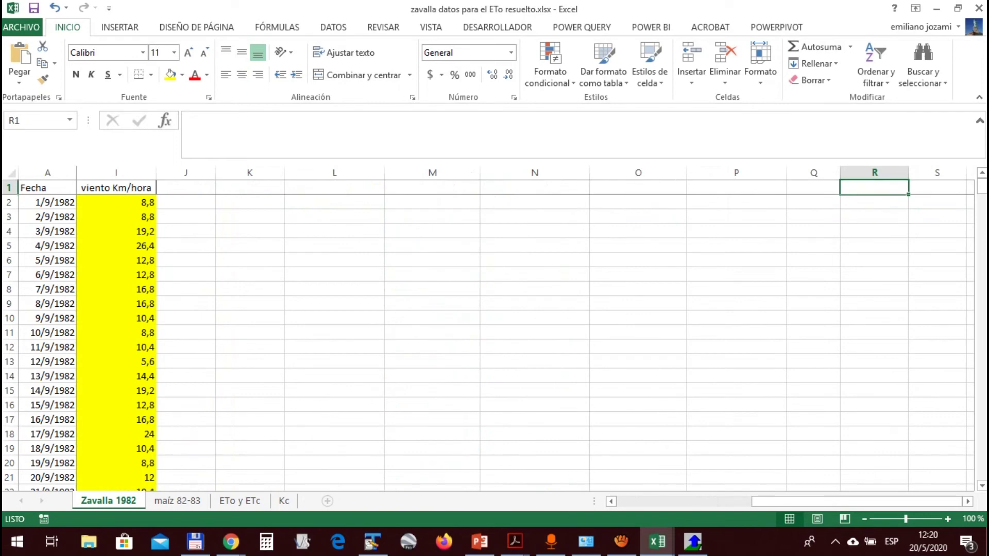
# On maíz 82-83, enter Kc values 0,2, 1,25 and 0,4 in H4:J4
pyautogui.press('Left')
pyautogui.press('Left')
pyautogui.hotkey('ctrl', 'pagedown')
pyautogui.hotkey('ctrl', 'Up')
pyautogui.press('Down')
pyautogui.press('Up')
pyautogui.press('Right')
pyautogui.press('Right')
pyautogui.press('Right')
pyautogui.press('Right')
pyautogui.press('Right')
pyautogui.press('Down')
pyautogui.press('Down')
pyautogui.press('Down')
pyautogui.press('Right')
pyautogui.press('Left')
pyautogui.write('0,2')
pyautogui.press('Right')
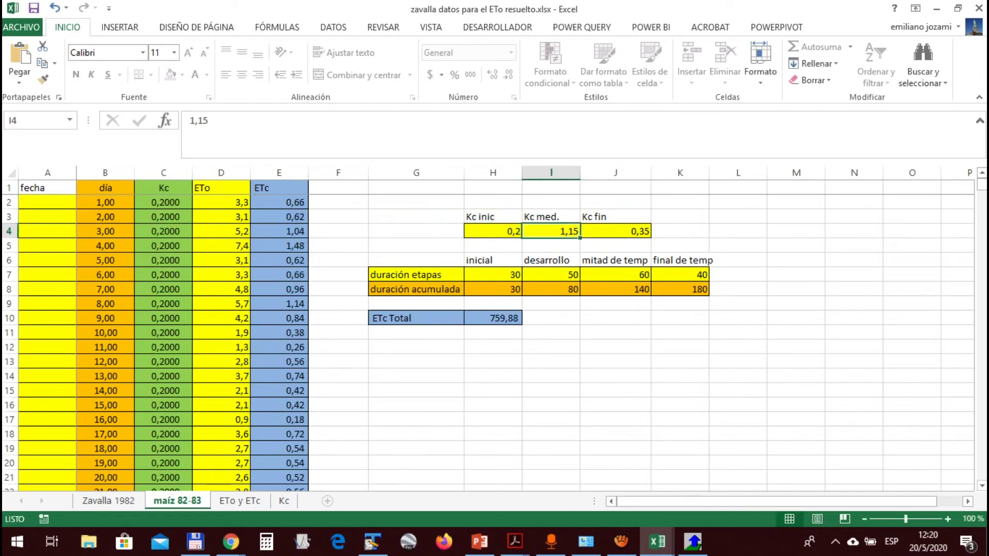
pyautogui.write('1')
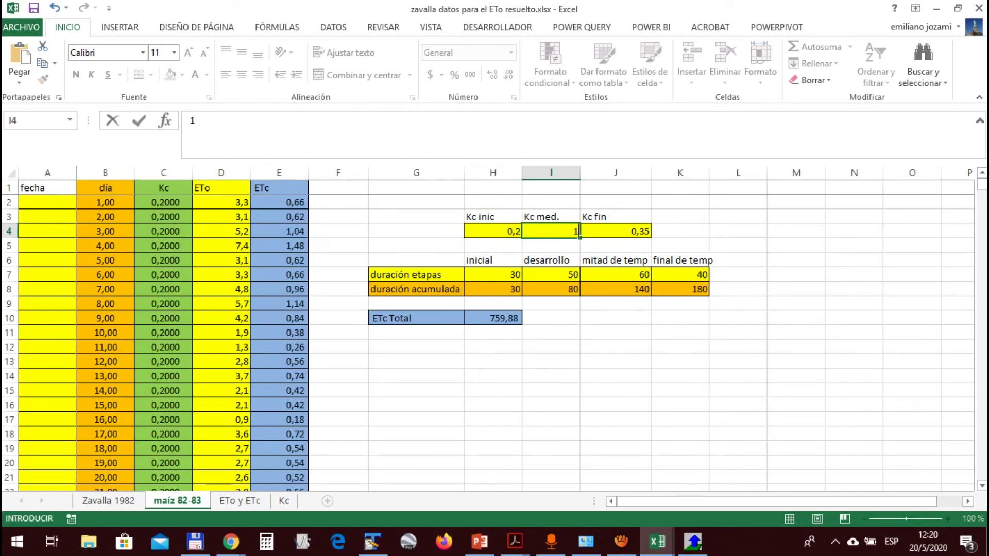
pyautogui.write(',25')
pyautogui.press('Right')
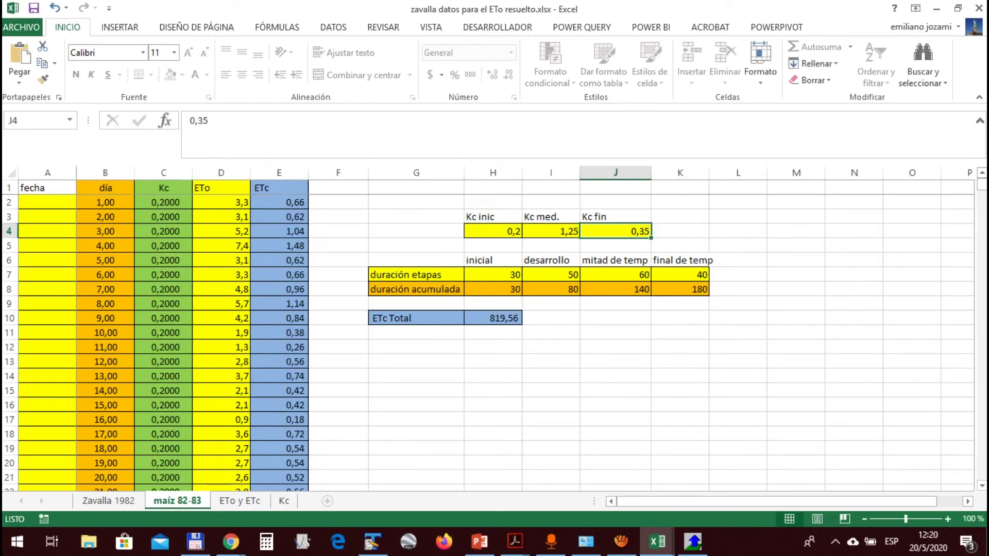
pyautogui.write('0,4')
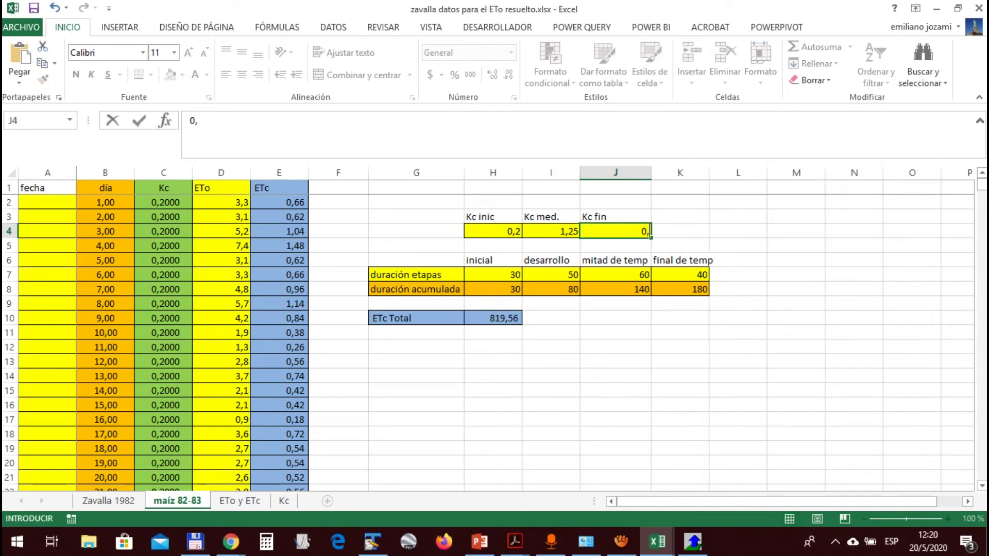
pyautogui.press('Return')
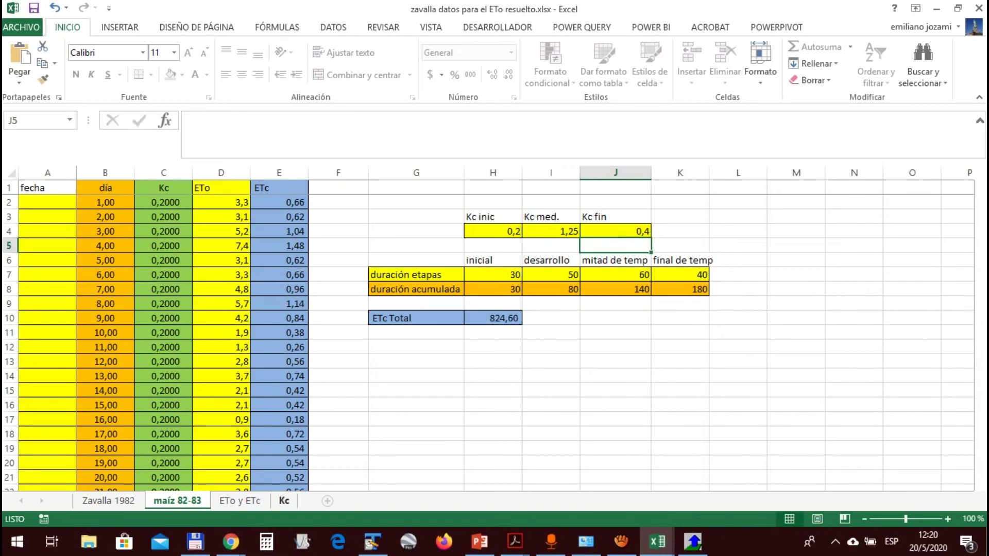
# Check the updated Kc curve and the ETo y ETc chart
pyautogui.click(283, 501)
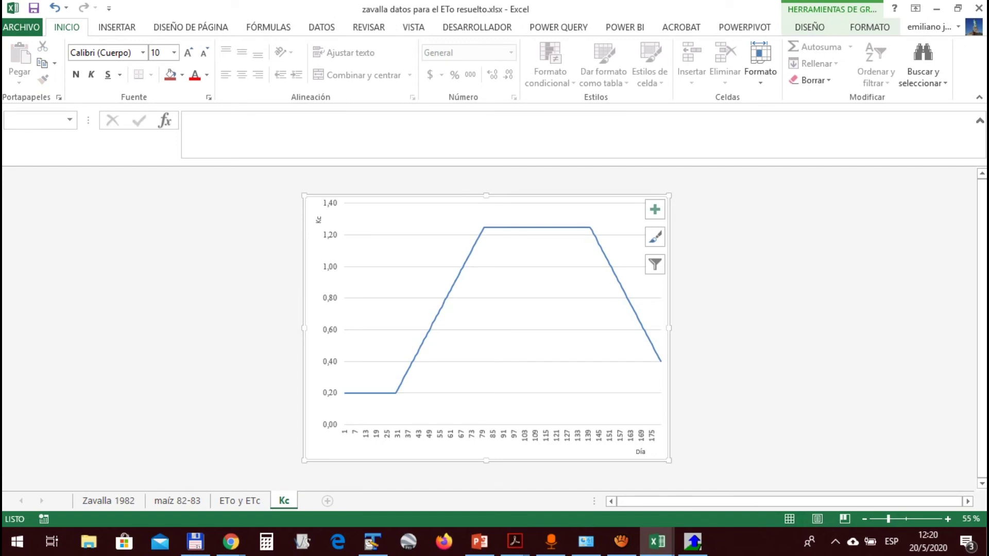
pyautogui.hotkey('ctrl', 'pageup')
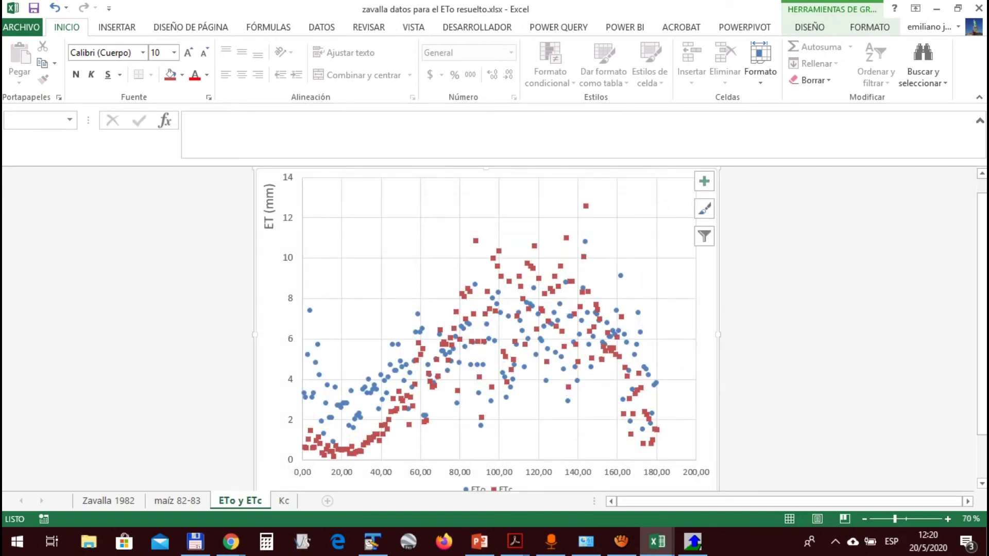
pyautogui.scroll(-2, 486, 330)
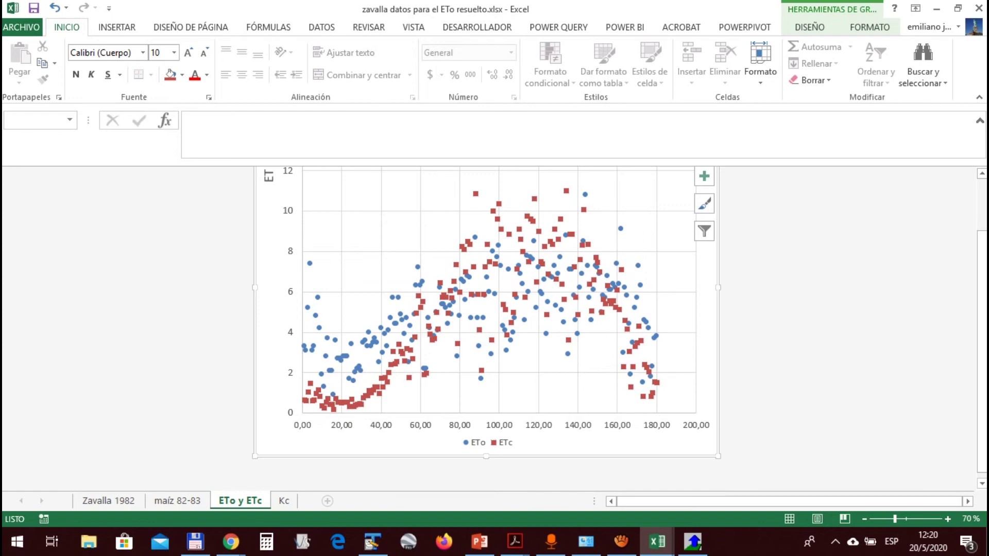
# Back on maíz 82-83, try editing the protected ETc Total cell and dismiss the warning
pyautogui.click(177, 500)
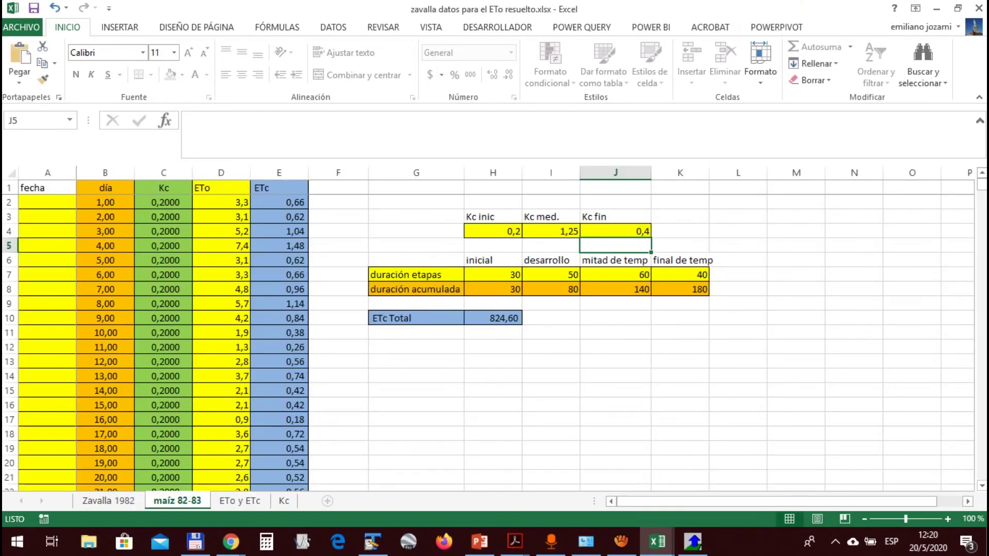
pyautogui.click(493, 318)
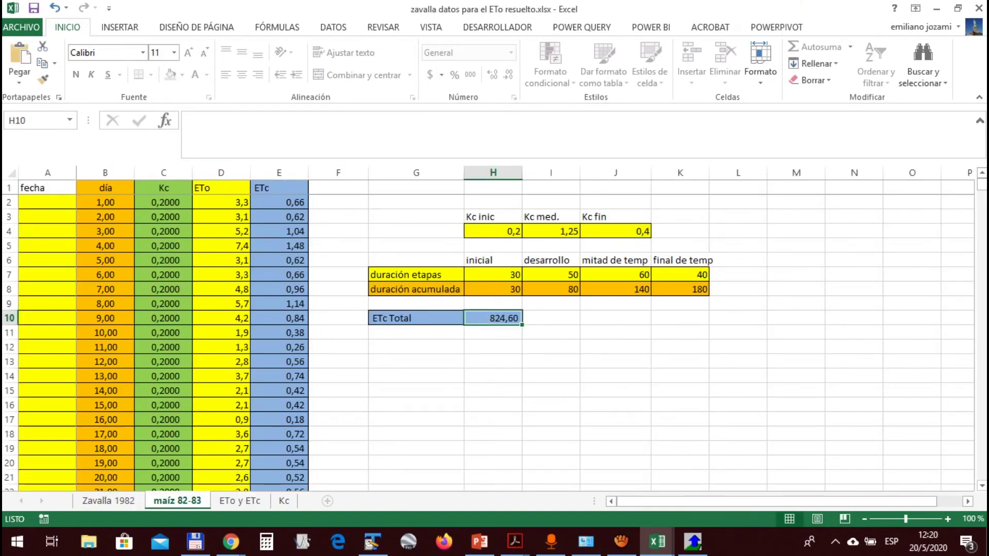
pyautogui.doubleClick(493, 318)
pyautogui.click(497, 311)
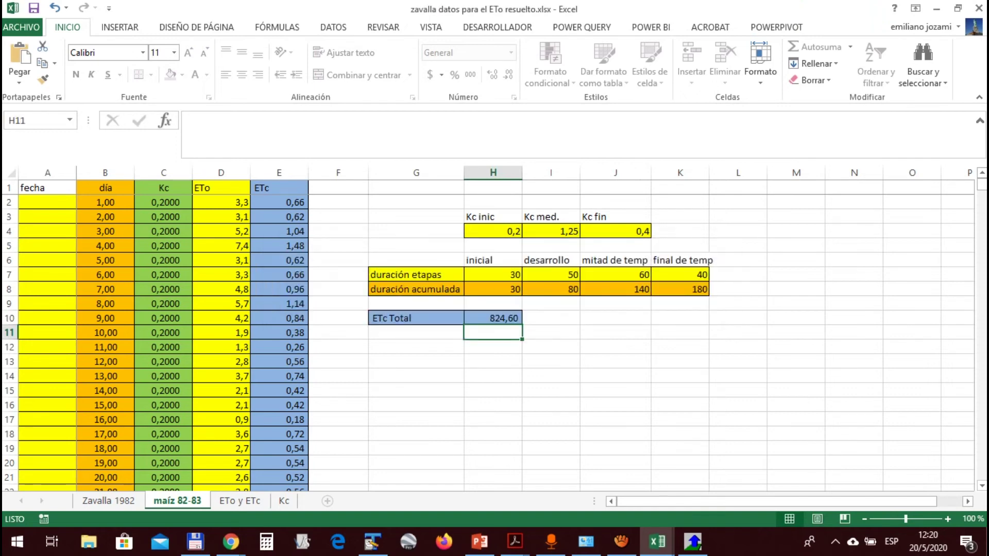
pyautogui.moveTo(493, 289)
pyautogui.mouseDown()
pyautogui.moveTo(681, 275)
pyautogui.moveTo(680, 289)
pyautogui.moveTo(493, 289)
pyautogui.mouseUp()
# Set the initial stage to 20 days, enter the development-stage duration, and check the ETo y ETc chart
pyautogui.click(493, 275)
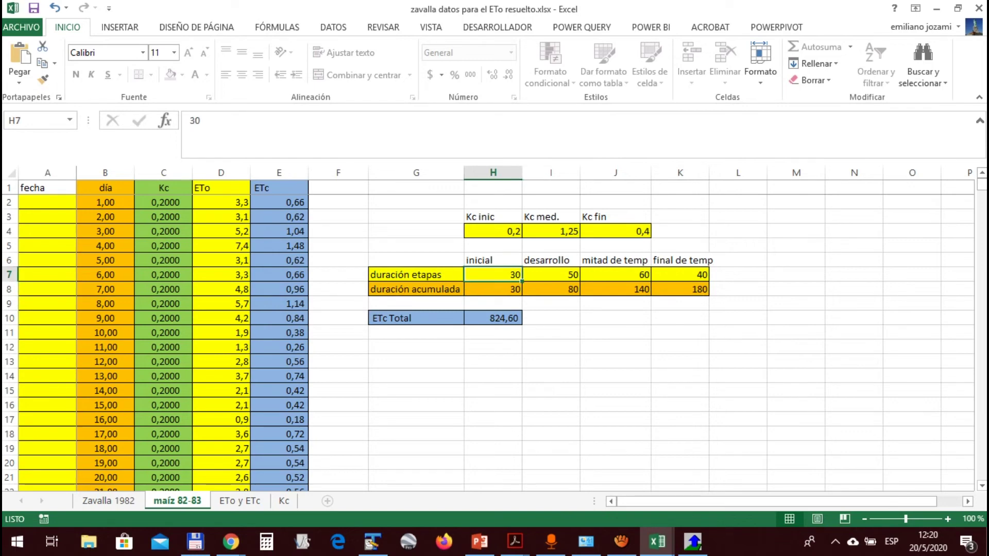
pyautogui.write('20')
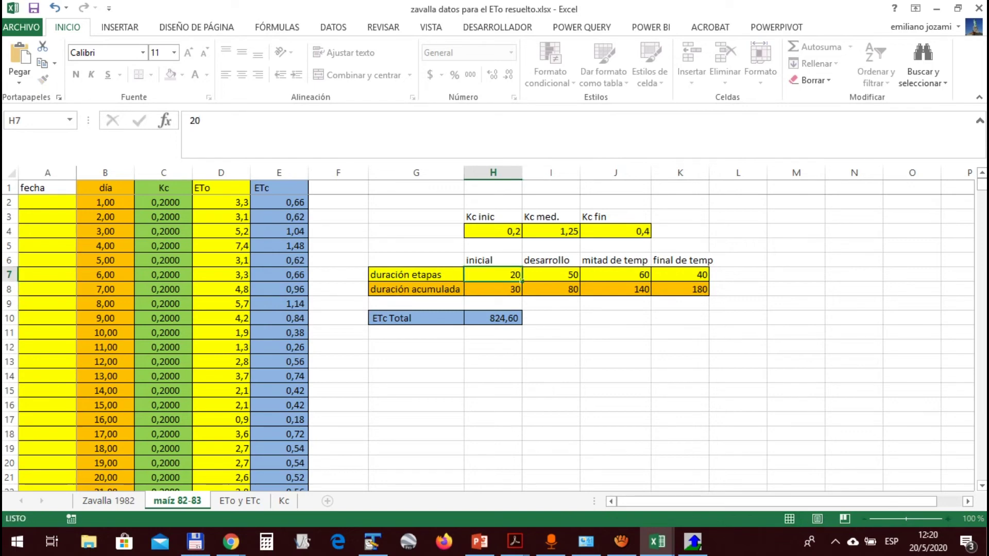
pyautogui.press('Tab')
pyautogui.write('80')
pyautogui.press('Return')
pyautogui.hotkey('ctrl', 'pagedown')
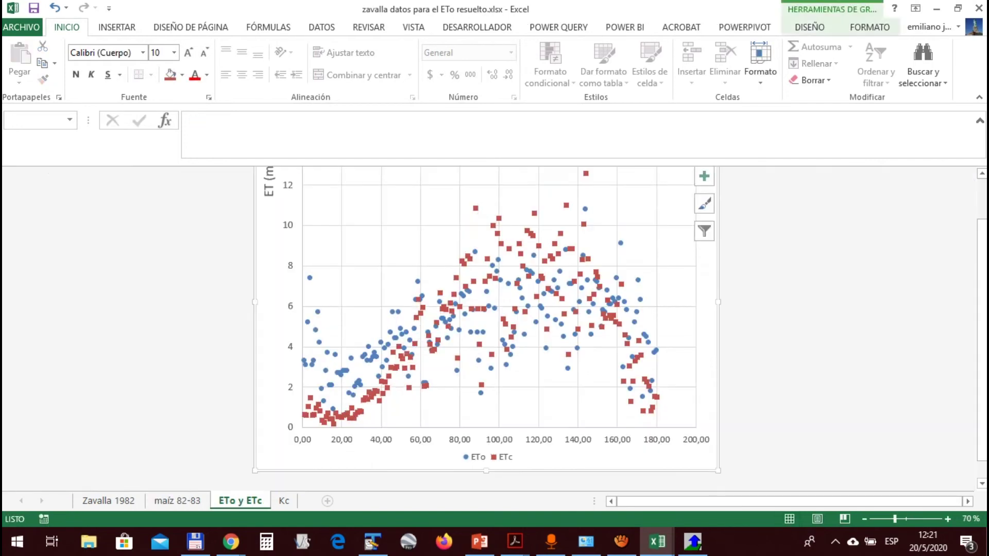
pyautogui.hotkey('ctrl', 'pageup')
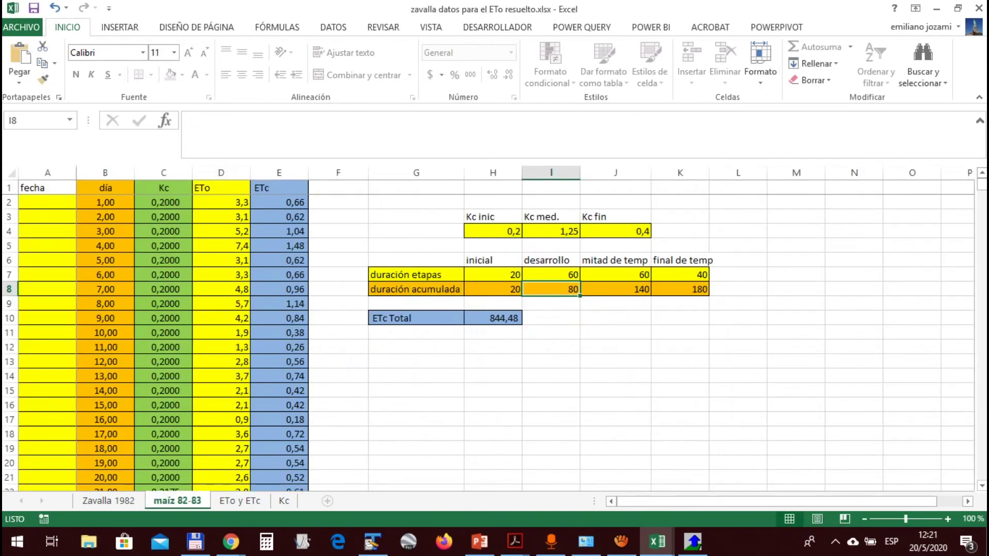
pyautogui.hotkey('alt', 'Tab')
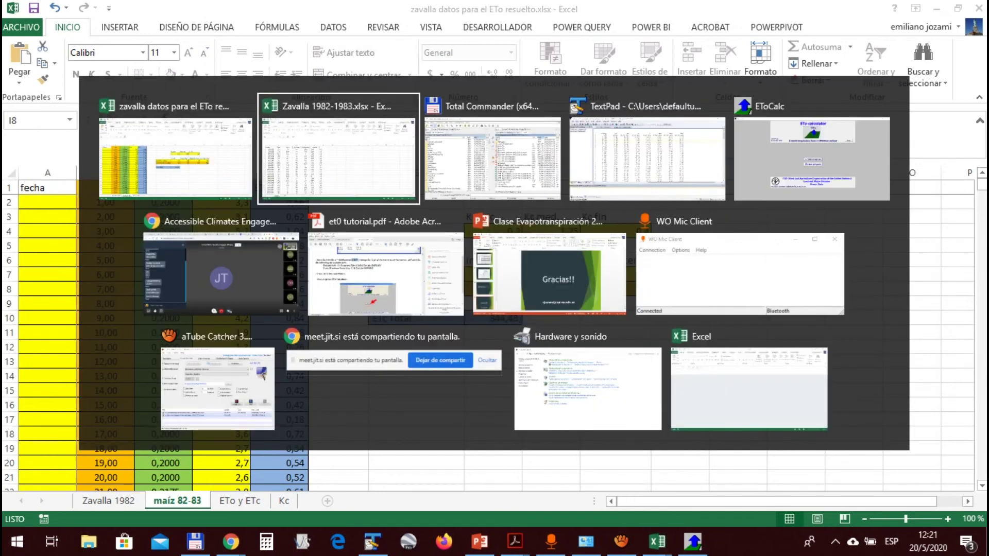
# Return to the Jitsi class, select a name in the chat, toggle the chat, and load Gmail in a new tab
pyautogui.click(222, 274)
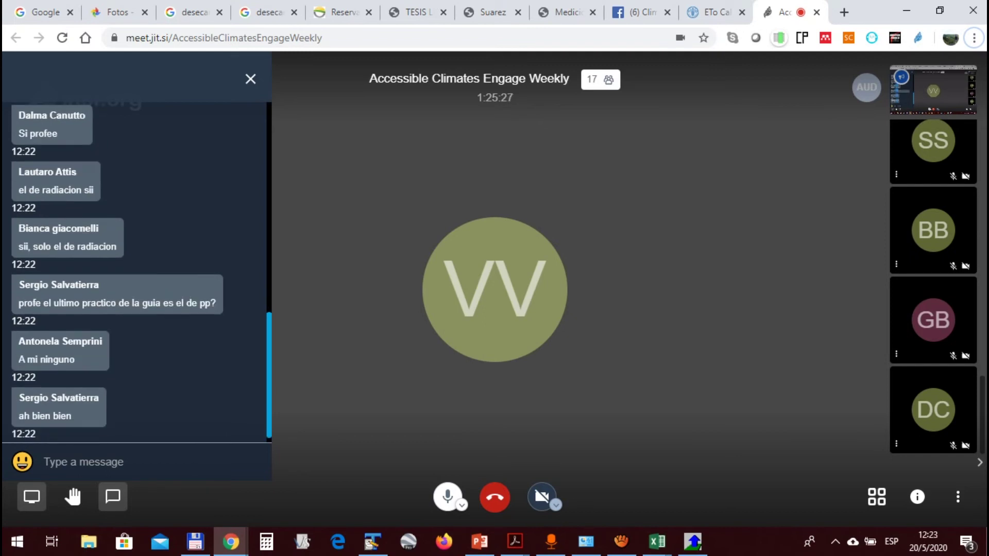
pyautogui.doubleClick(82, 342)
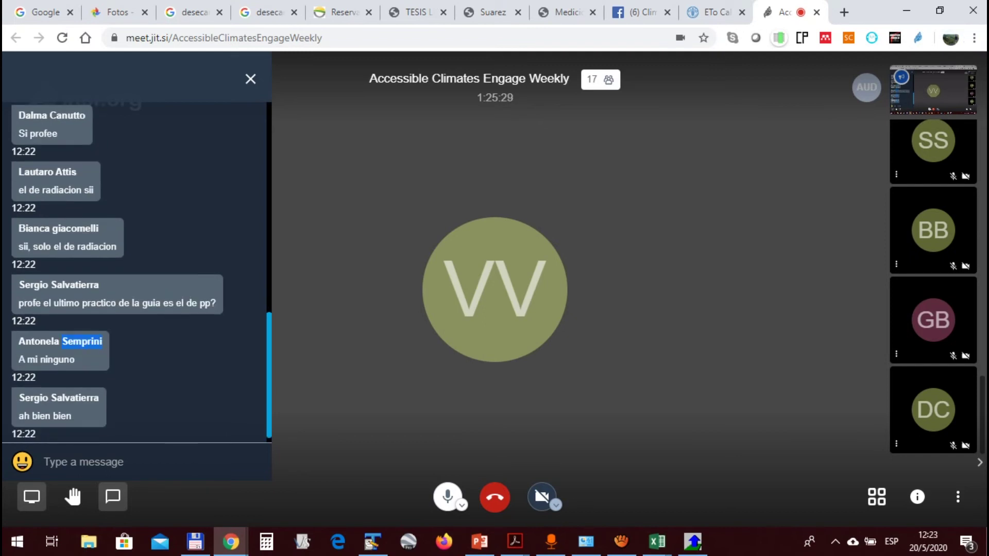
pyautogui.press('c')
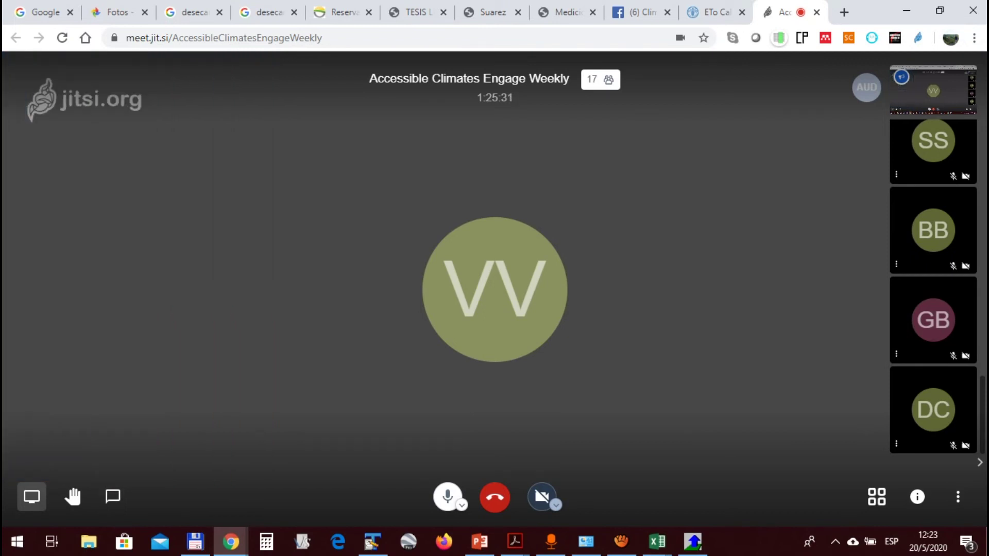
pyautogui.press('c')
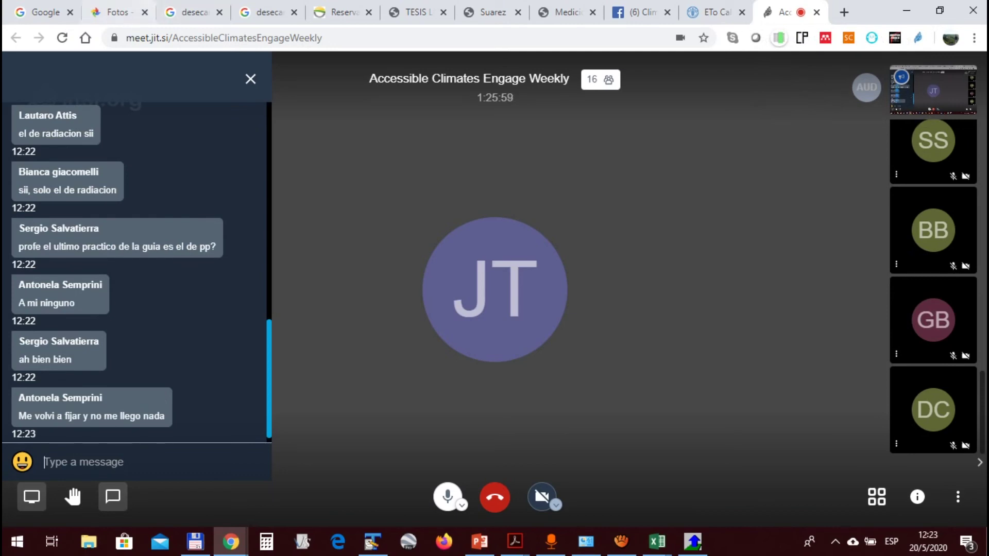
pyautogui.click(844, 12)
pyautogui.write('gm')
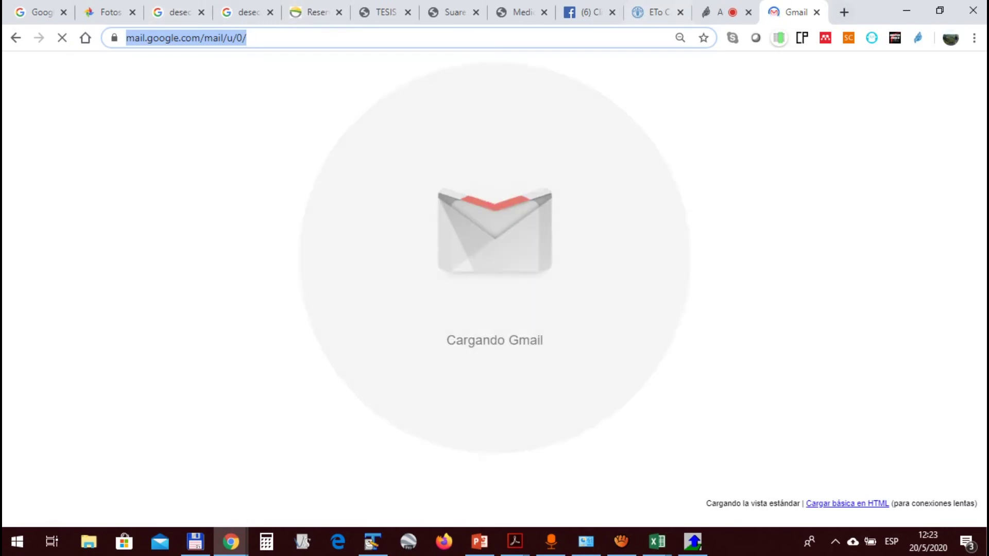
# Copy the student's name from the meeting chat and search Gmail for it
pyautogui.hotkey('ctrl', 'shift', 'Tab')
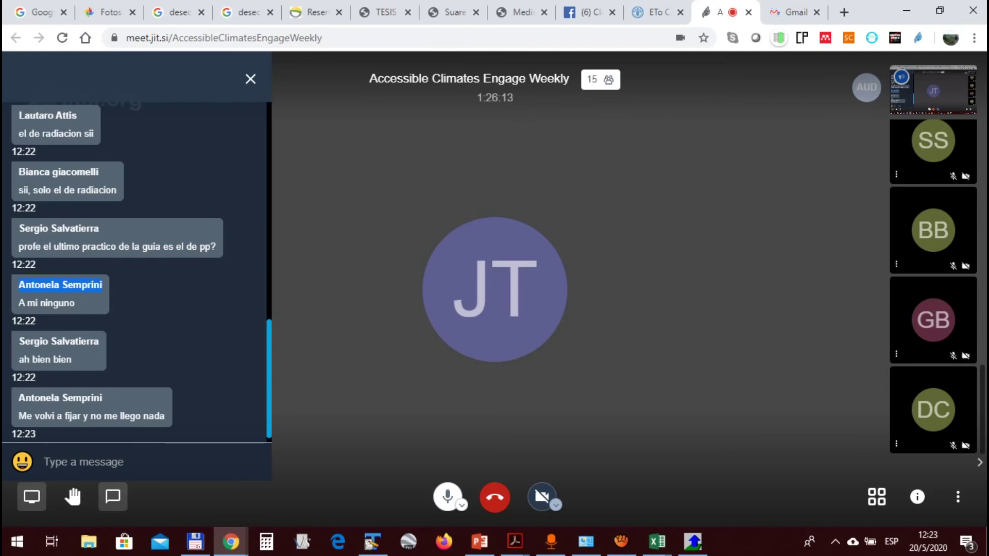
pyautogui.rightClick(98, 285)
pyautogui.click(129, 296)
pyautogui.click(796, 12)
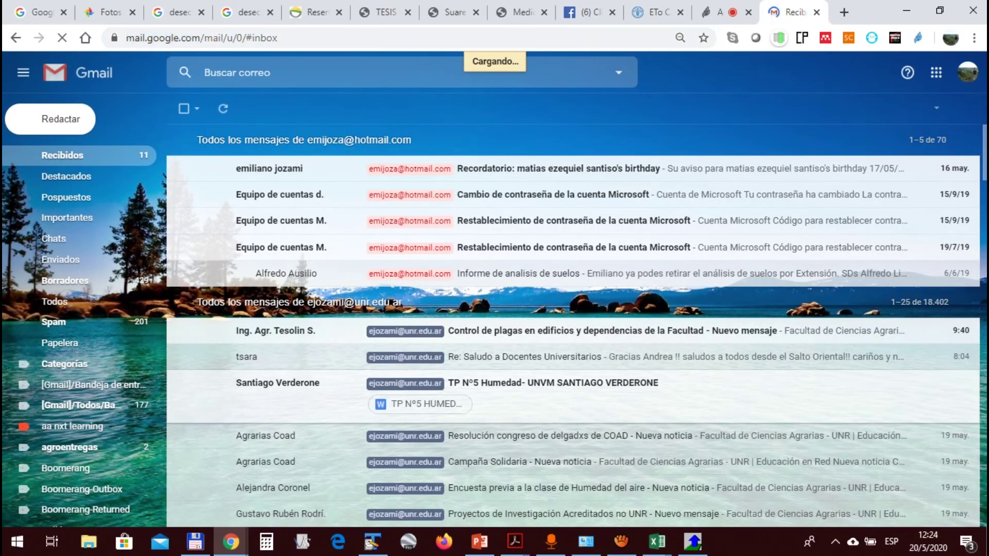
pyautogui.rightClick(368, 71)
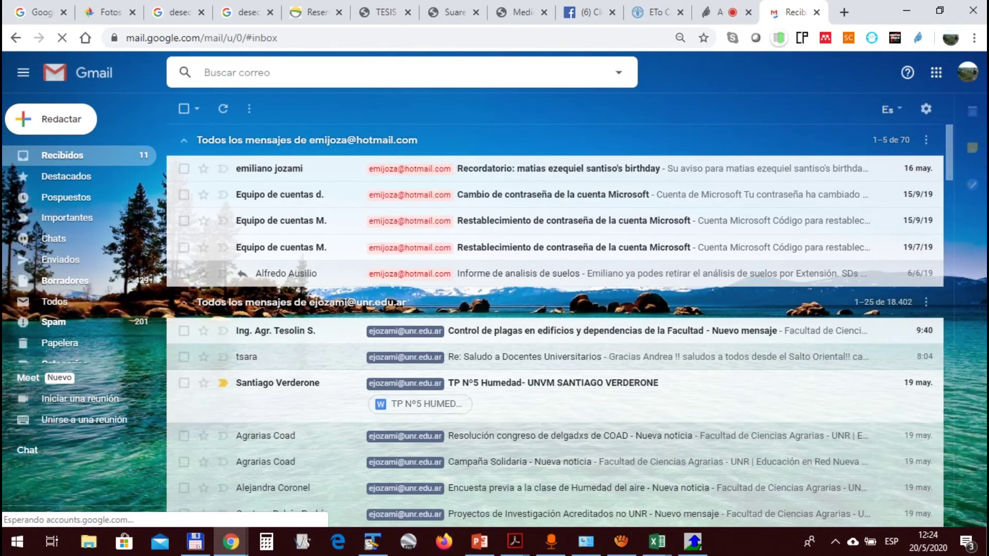
pyautogui.rightClick(300, 73)
pyautogui.press('Escape')
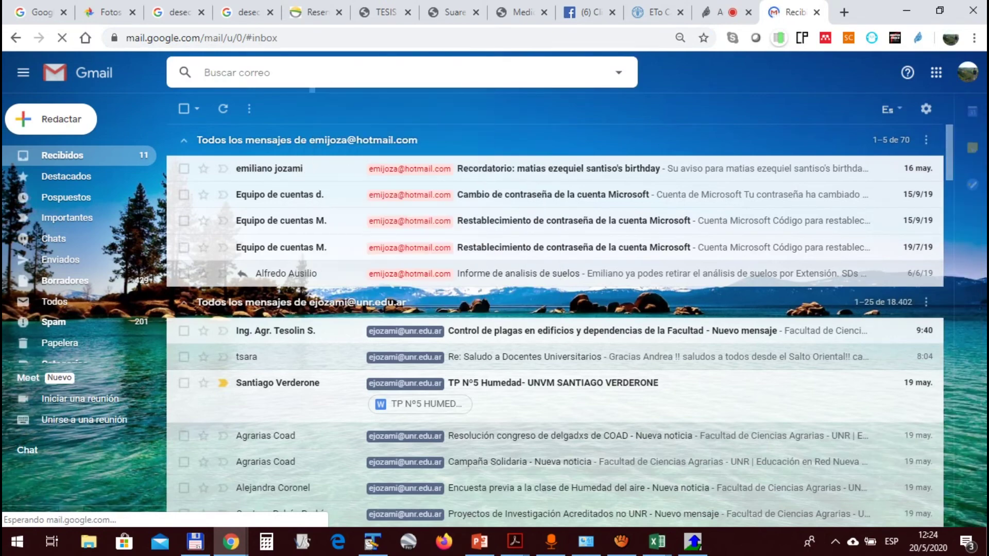
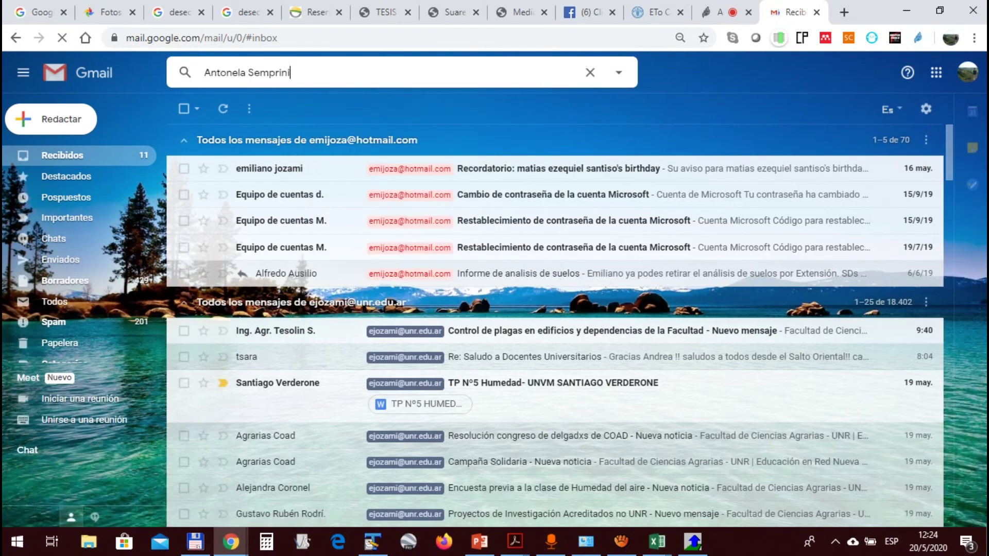
pyautogui.press('Return')
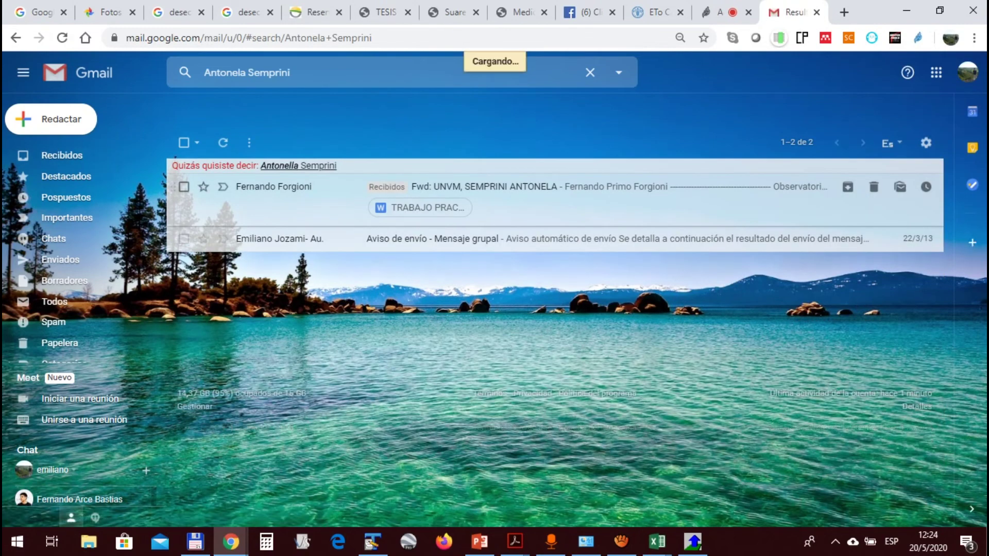
# Open the forwarded message with the practical attachment and copy the original sender's e-mail address
pyautogui.click(484, 187)
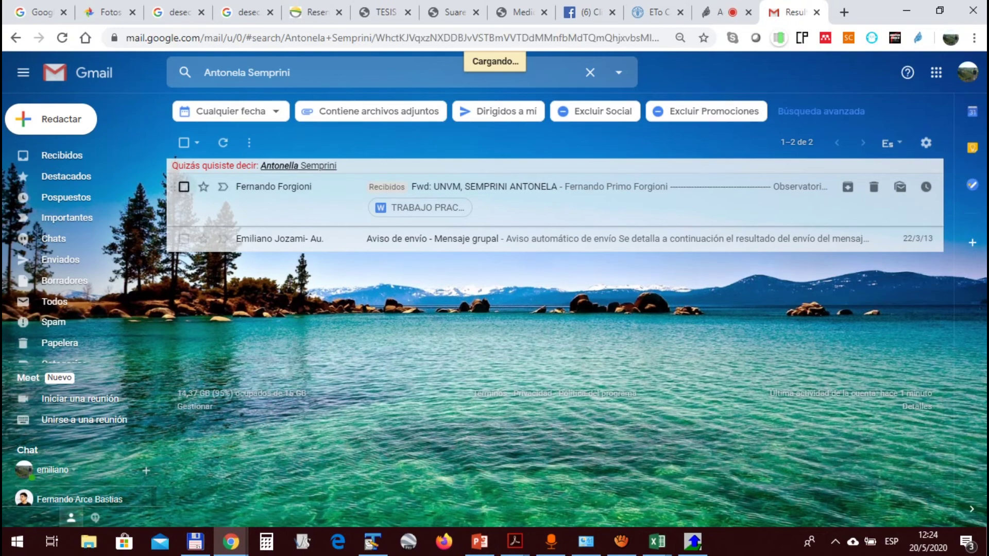
pyautogui.scroll(-3, 554, 319)
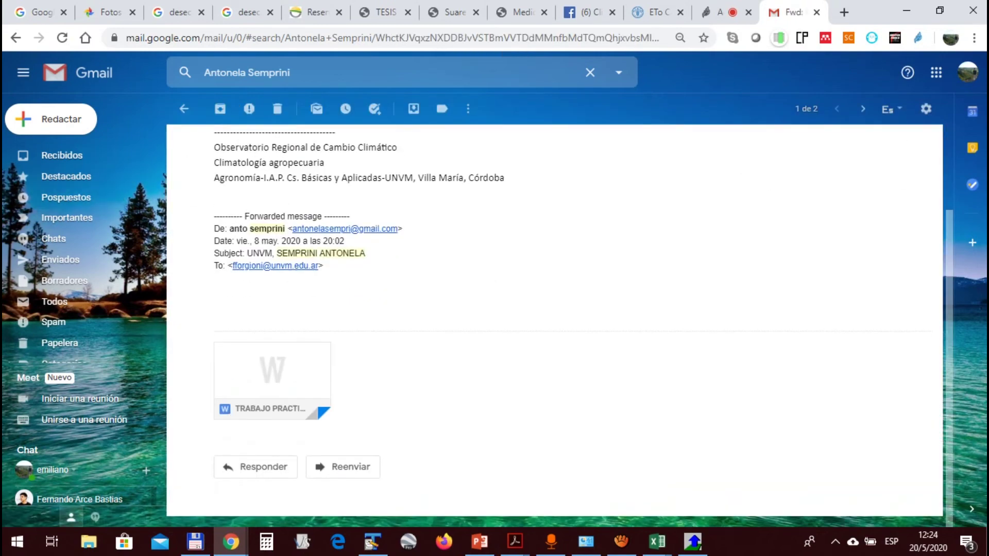
pyautogui.moveTo(272, 371)
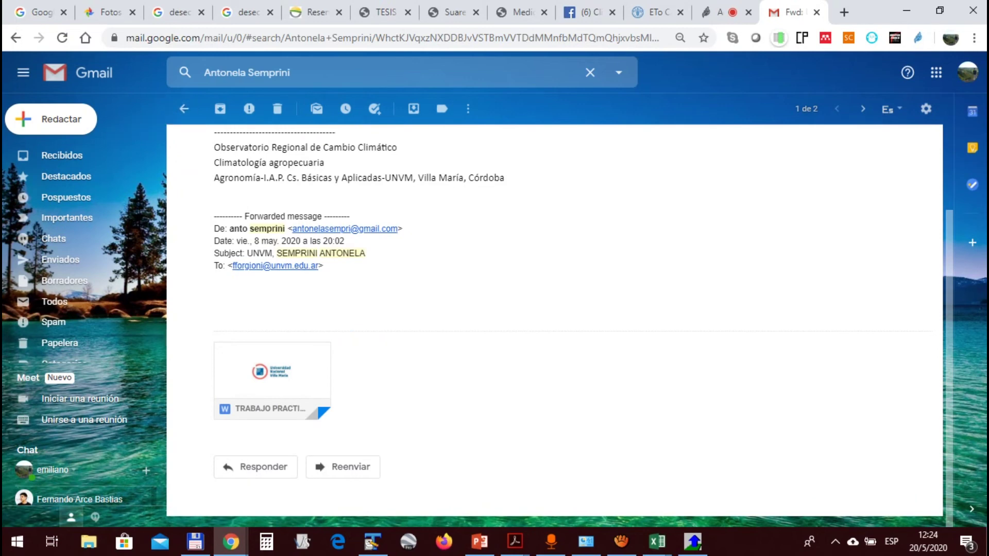
pyautogui.moveTo(292, 229); pyautogui.dragTo(399, 229)
pyautogui.hotkey('ctrl', 'c')
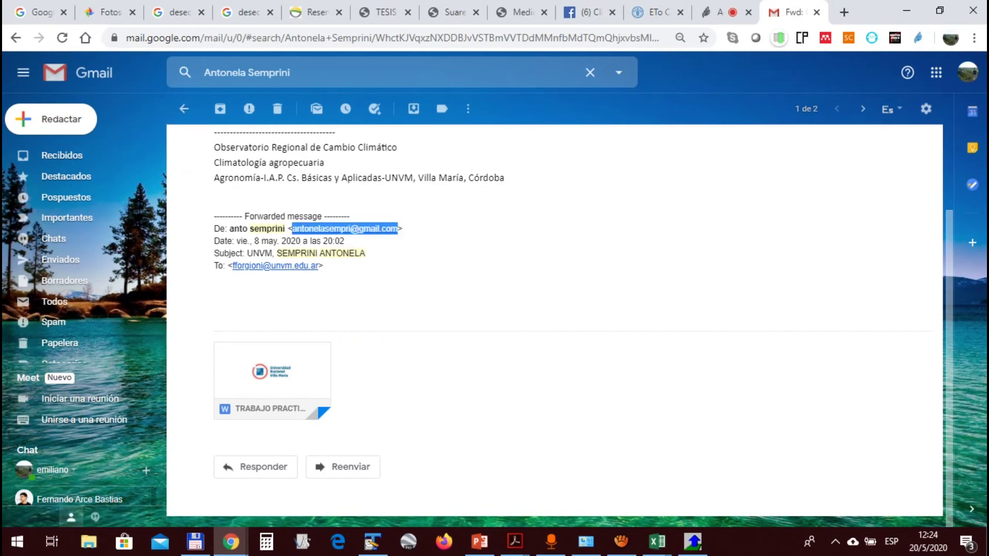
pyautogui.rightClick(385, 231)
pyautogui.click(421, 357)
# Search mail from that sender address, find nothing, clear the search and return to the meeting
pyautogui.click(590, 72)
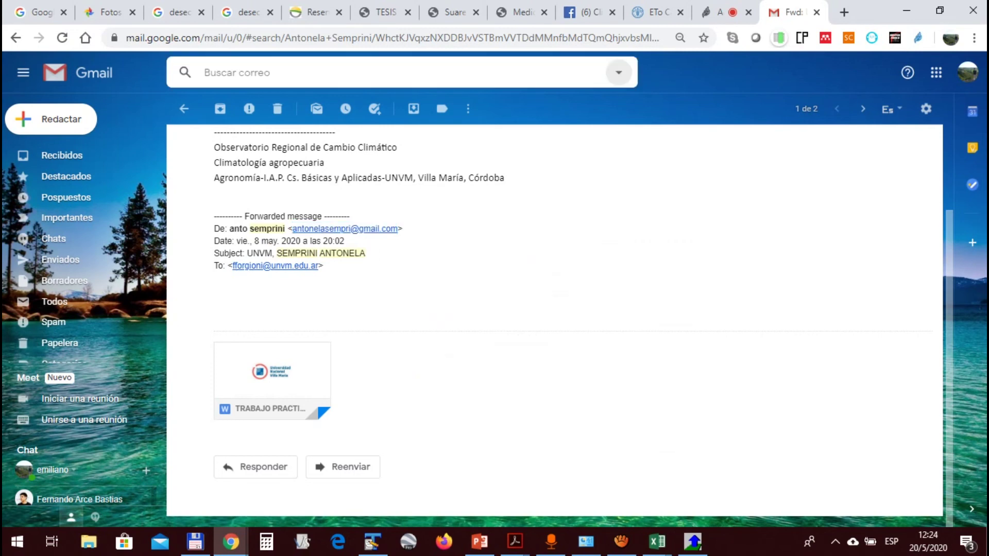
pyautogui.click(619, 72)
pyautogui.hotkey('ctrl', 'v')
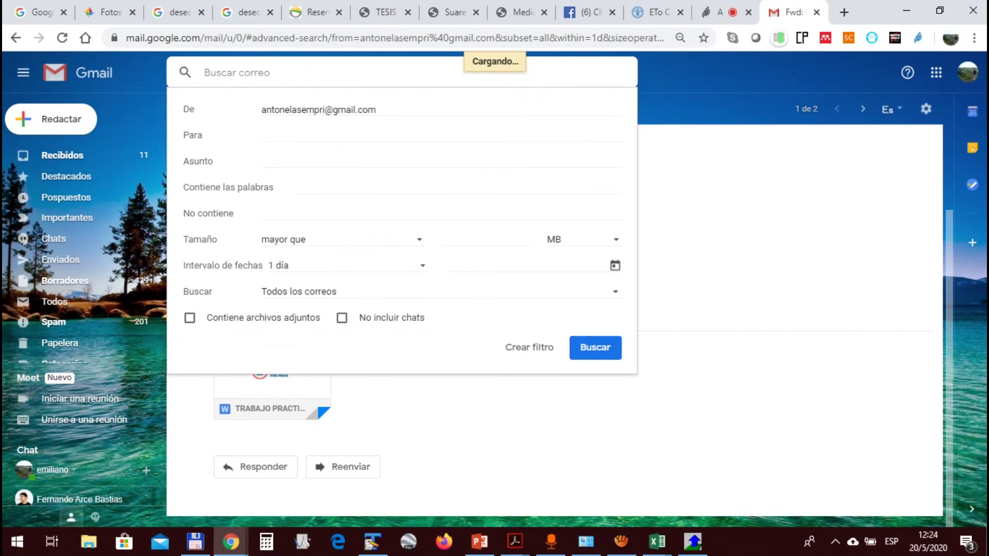
pyautogui.press('Return')
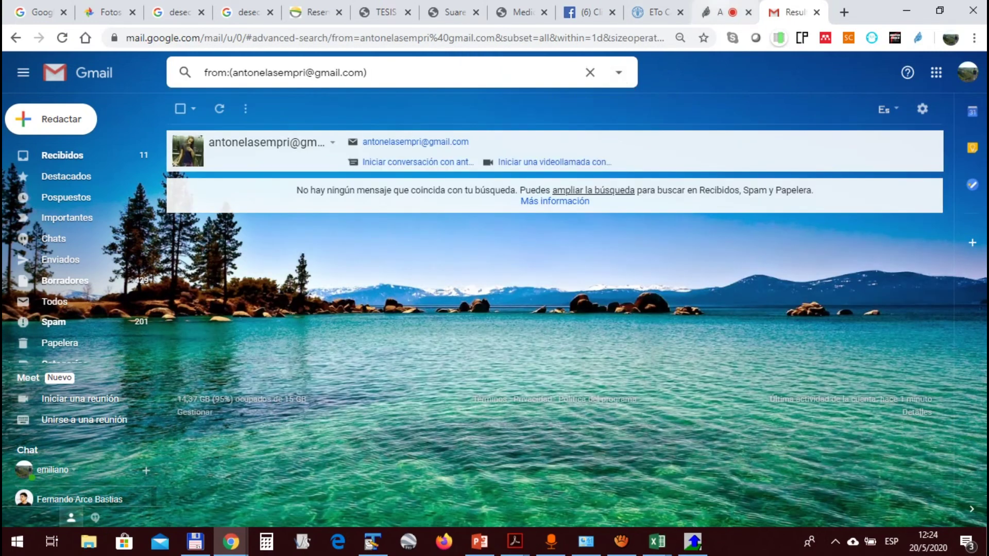
pyautogui.click(722, 12)
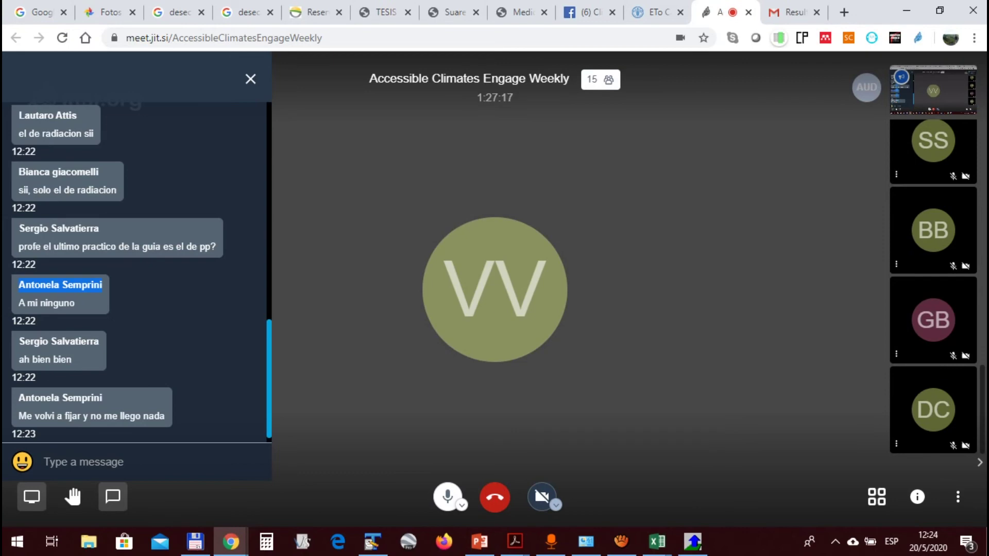
pyautogui.click(794, 12)
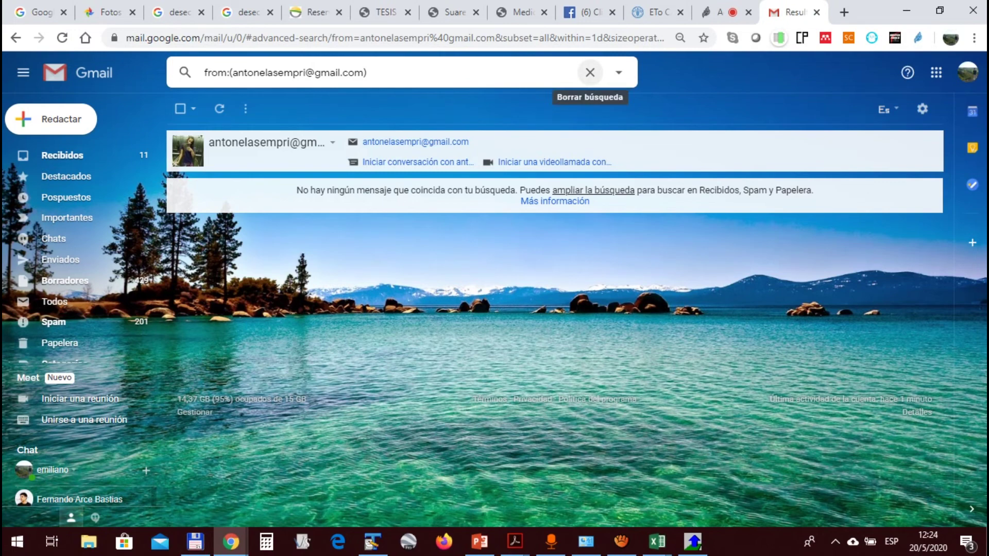
pyautogui.click(590, 72)
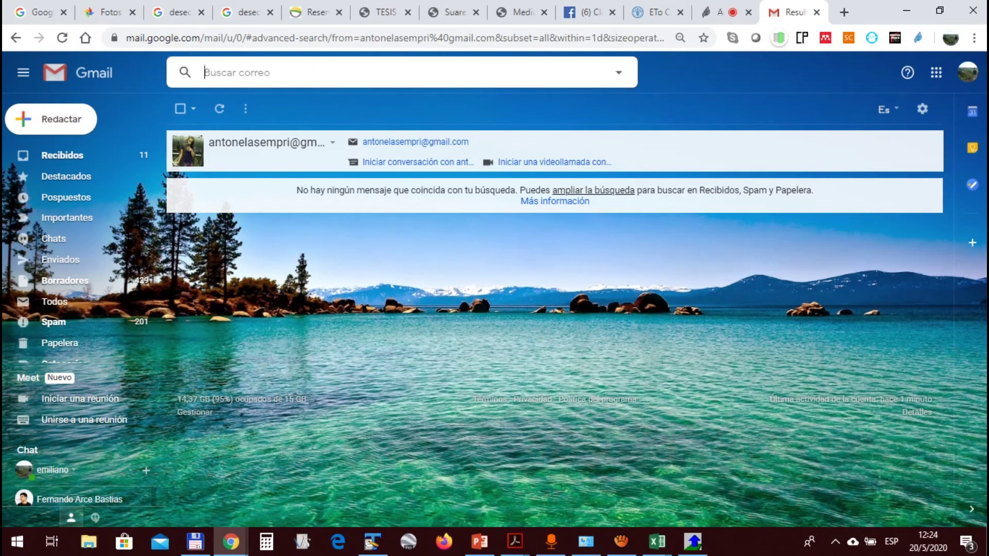
pyautogui.click(721, 12)
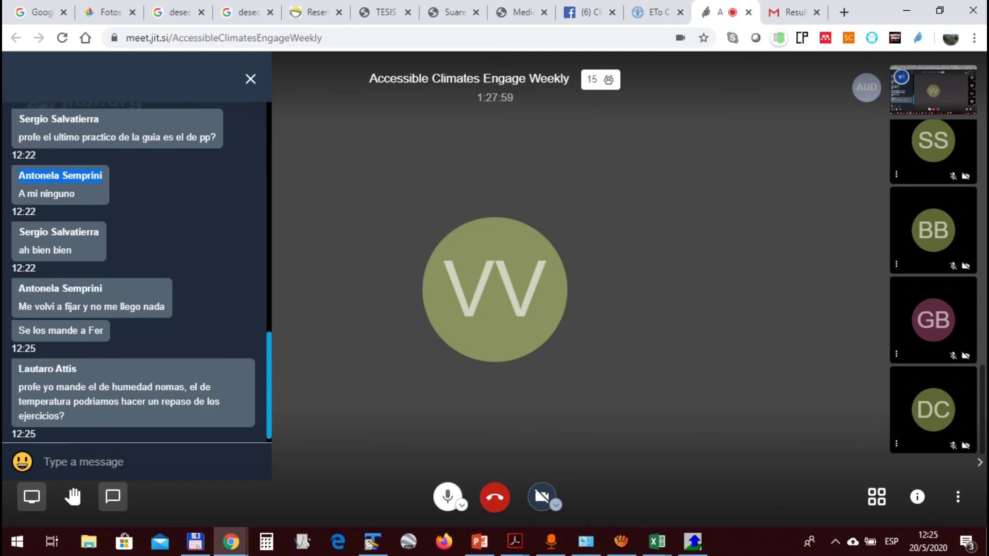
# In Total Commander, climb from the 2017 folder up to c:\compacta\backup
pyautogui.click(195, 540)
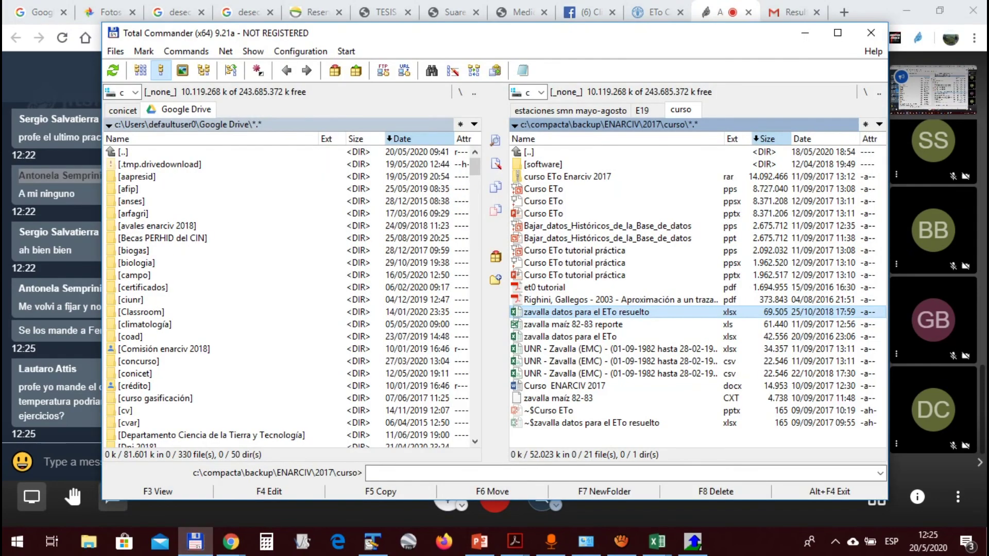
pyautogui.press('Up')
pyautogui.press('Up')
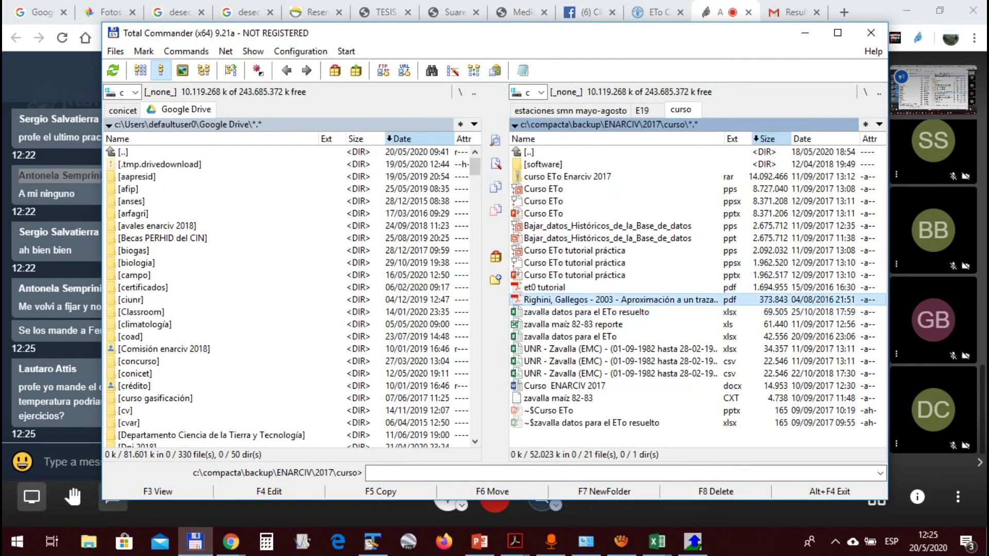
pyautogui.press('BackSpace')
pyautogui.press('Up')
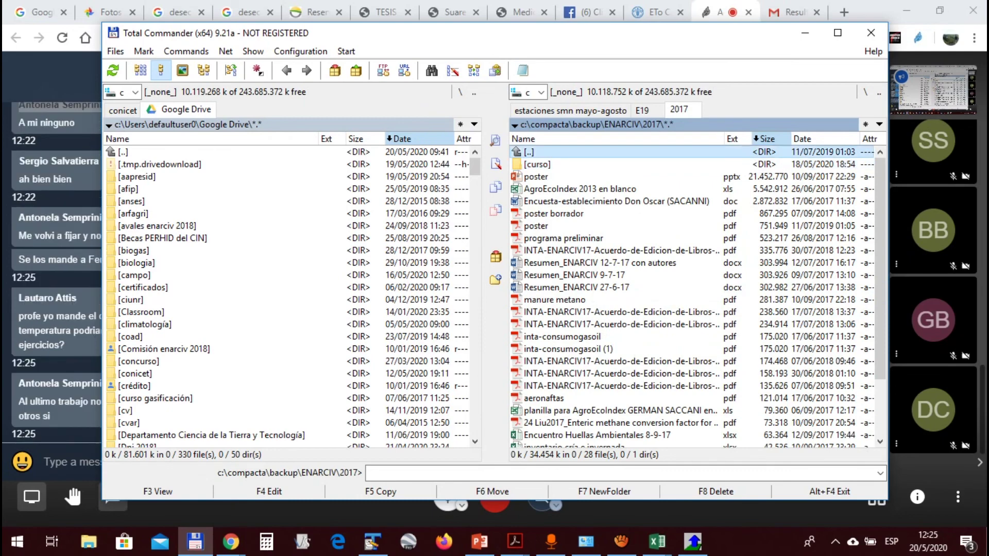
pyautogui.press('Down')
pyautogui.press('BackSpace')
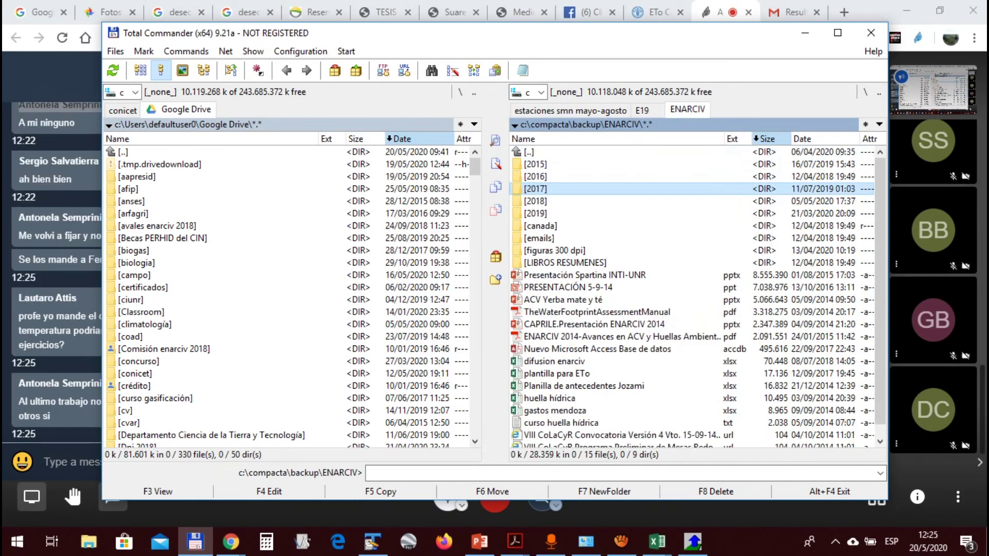
pyautogui.press('BackSpace')
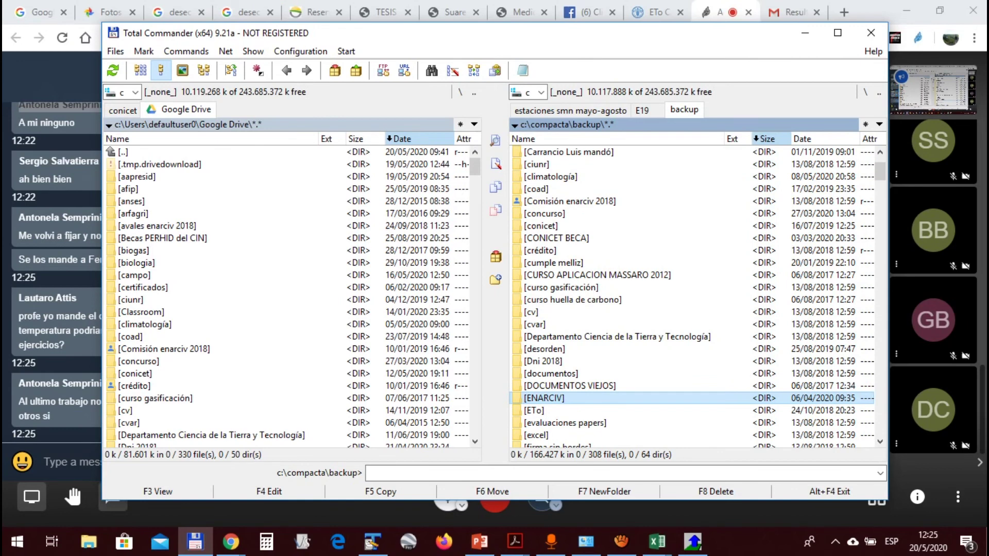
# Quick-search into climatología\villa maría\2020 and open TPs 2020 EJ.docx in Word
pyautogui.write('cli')
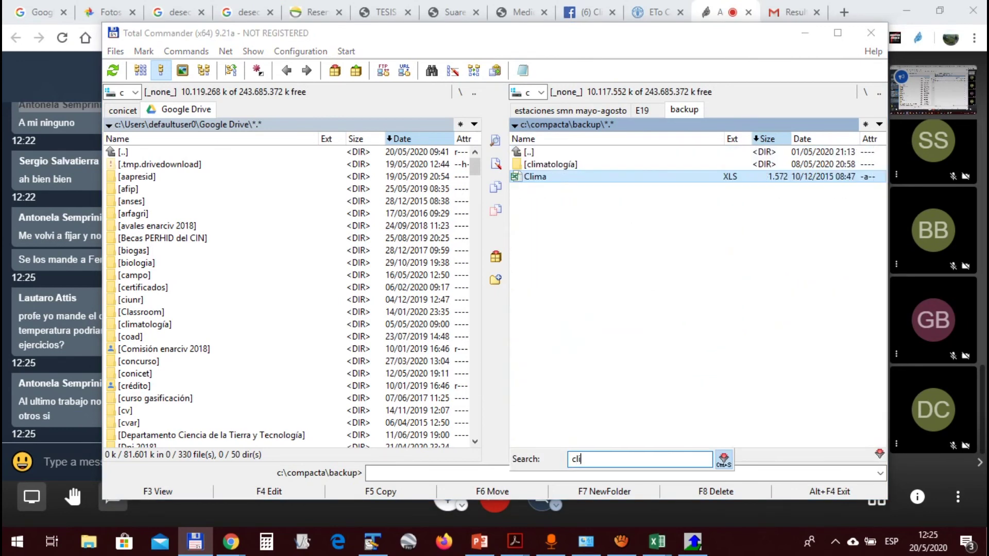
pyautogui.press('Up')
pyautogui.press('Return')
pyautogui.write('v')
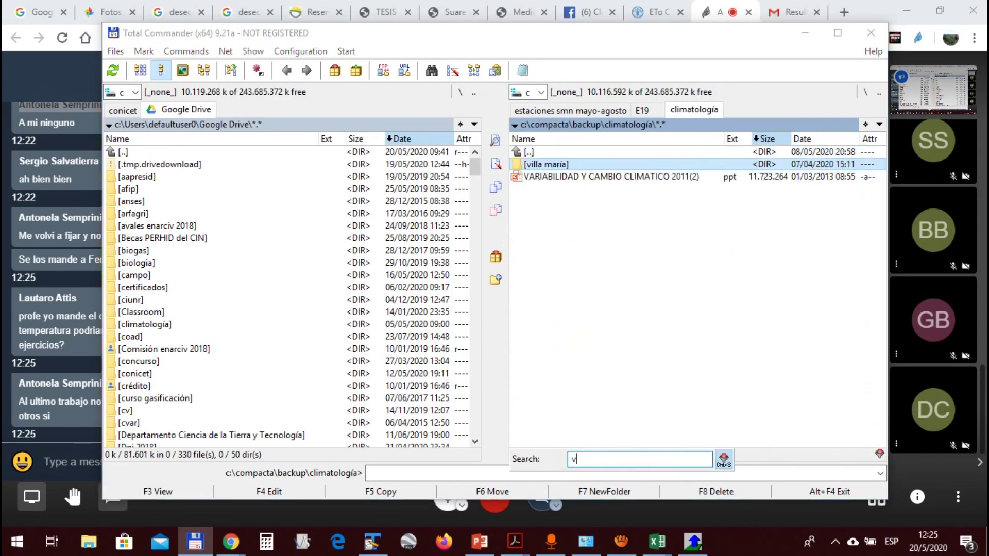
pyautogui.press('Return')
pyautogui.press('Return')
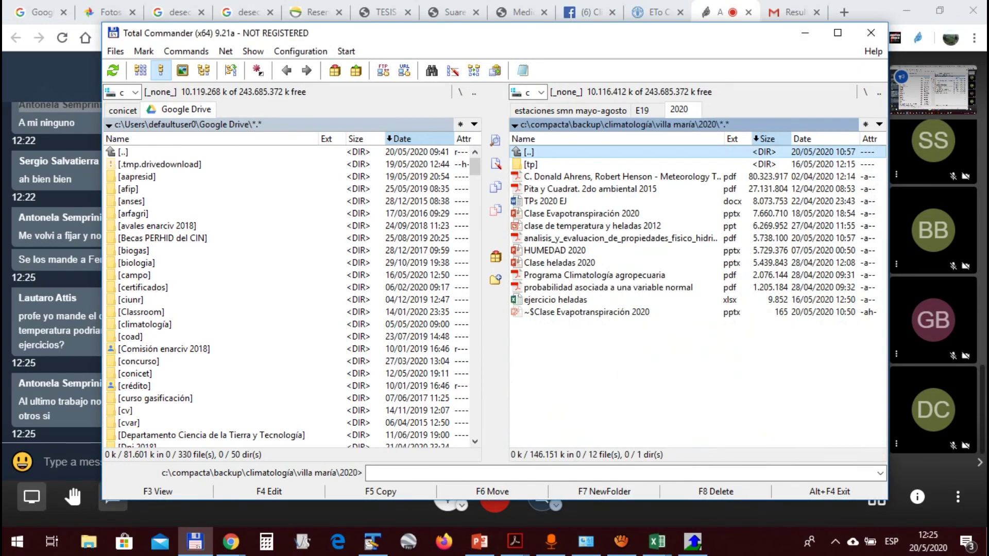
pyautogui.press('Down')
pyautogui.press('Down')
pyautogui.press('Down')
pyautogui.press('Down')
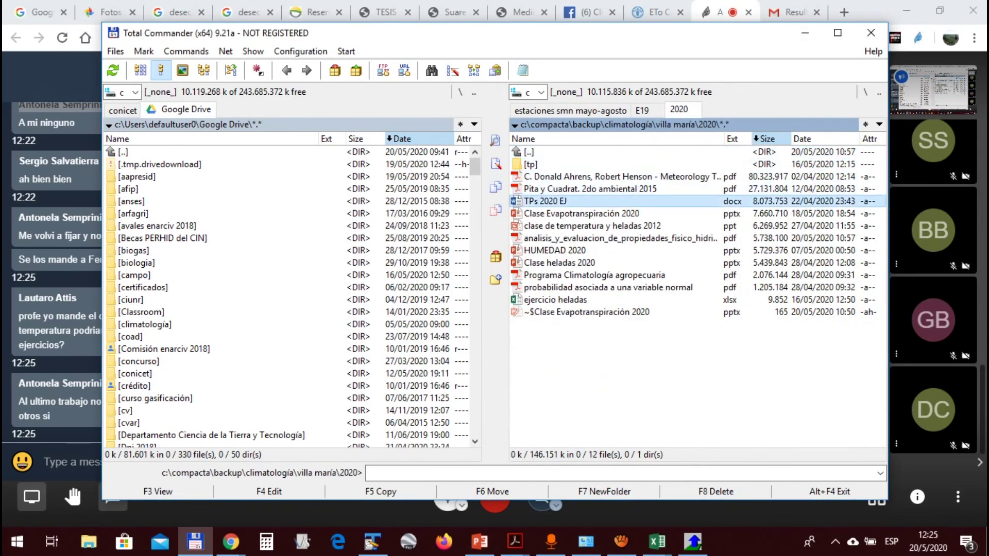
pyautogui.press('Return')
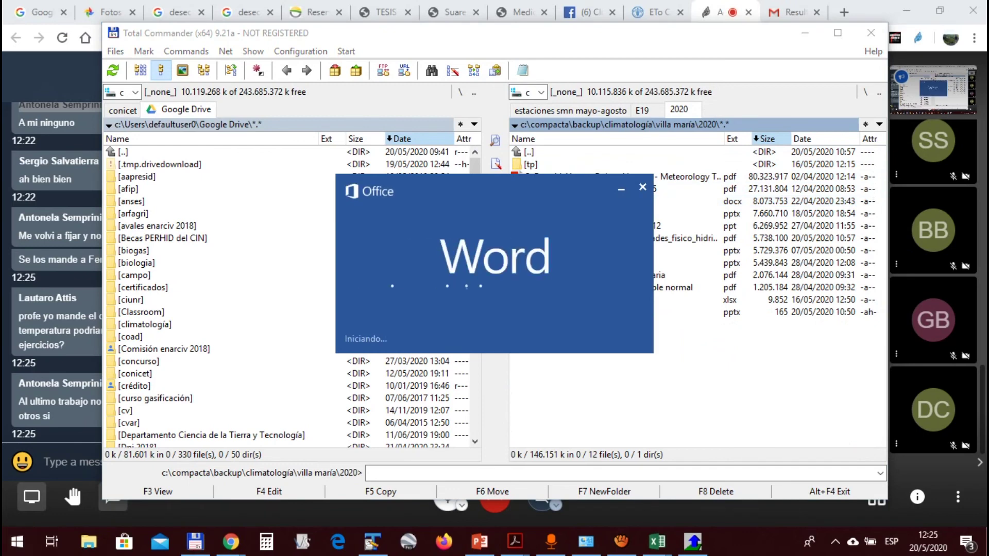
# Bring the loading Word window with TPs 2020 EJ to the front
pyautogui.hotkey('alt', 'Tab')
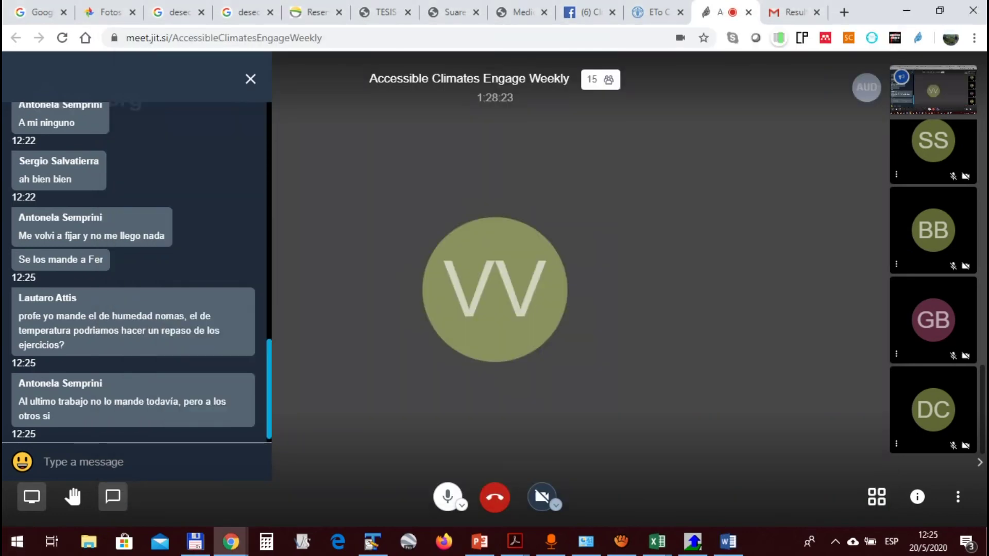
pyautogui.hotkey('alt', 'Tab')
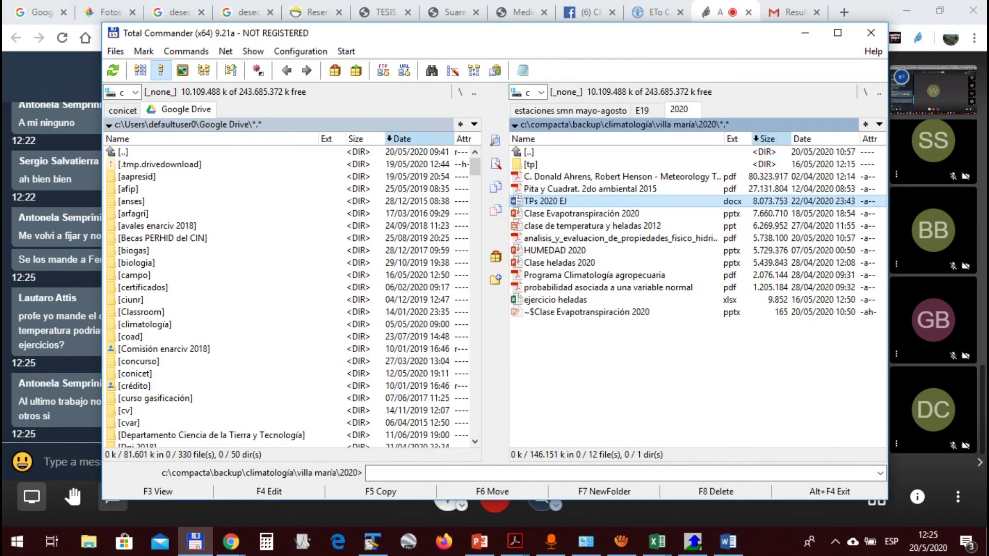
pyautogui.click(559, 263)
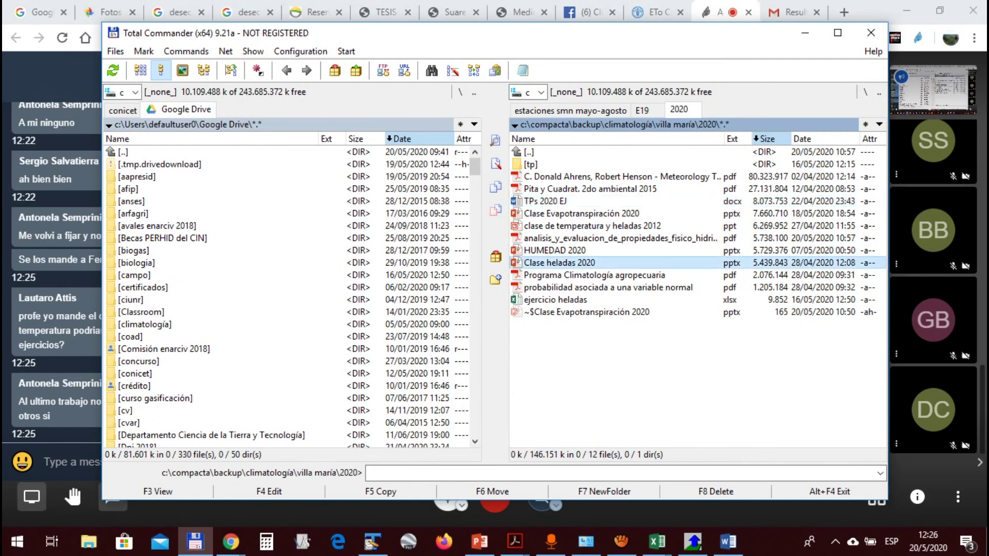
pyautogui.click(728, 542)
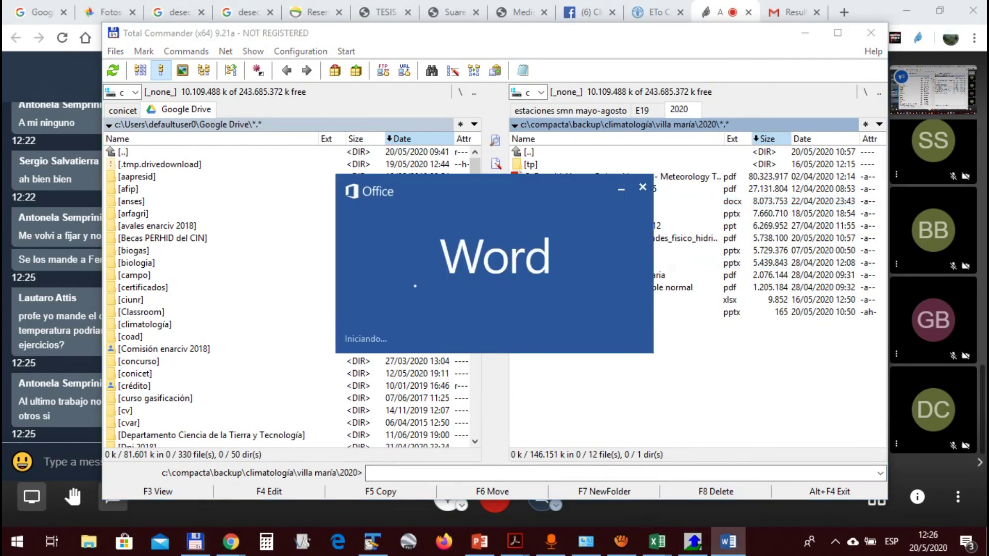
pyautogui.click(592, 275)
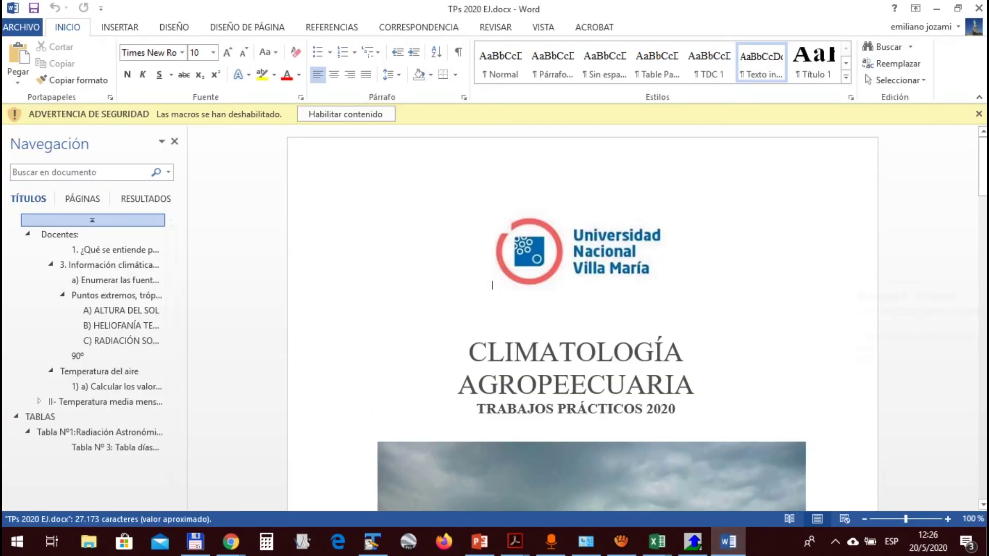
# Enable the document's content and search it for 'temperatur'
pyautogui.click(346, 114)
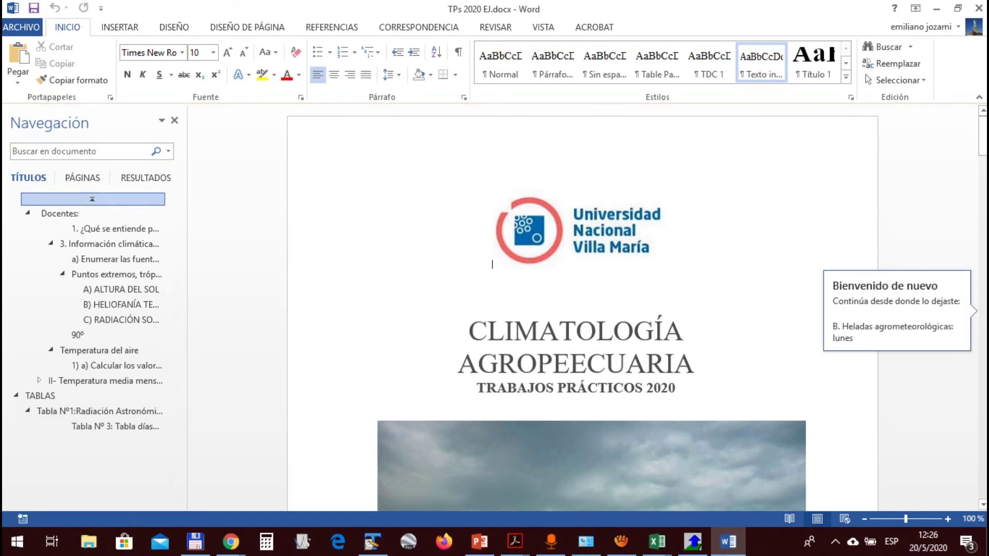
pyautogui.scroll(-15, 582, 309)
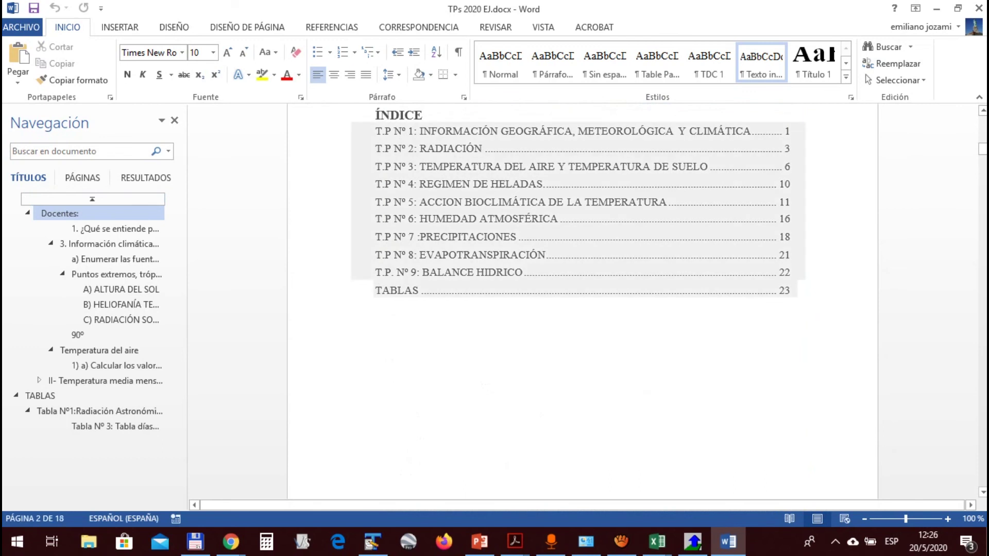
pyautogui.hotkey('ctrl', 'f')
pyautogui.write('tempe')
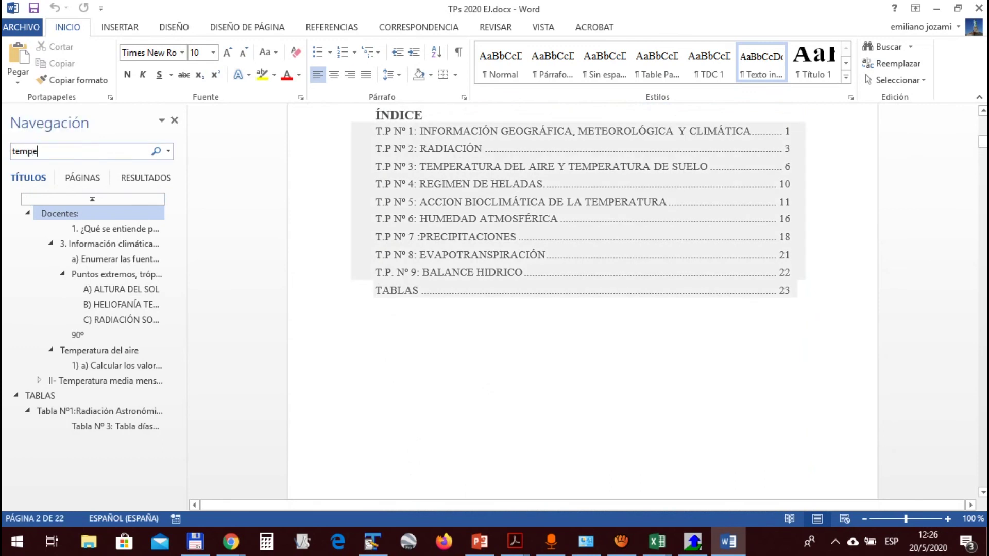
pyautogui.write('ratur')
pyautogui.press('Return')
pyautogui.press('Return')
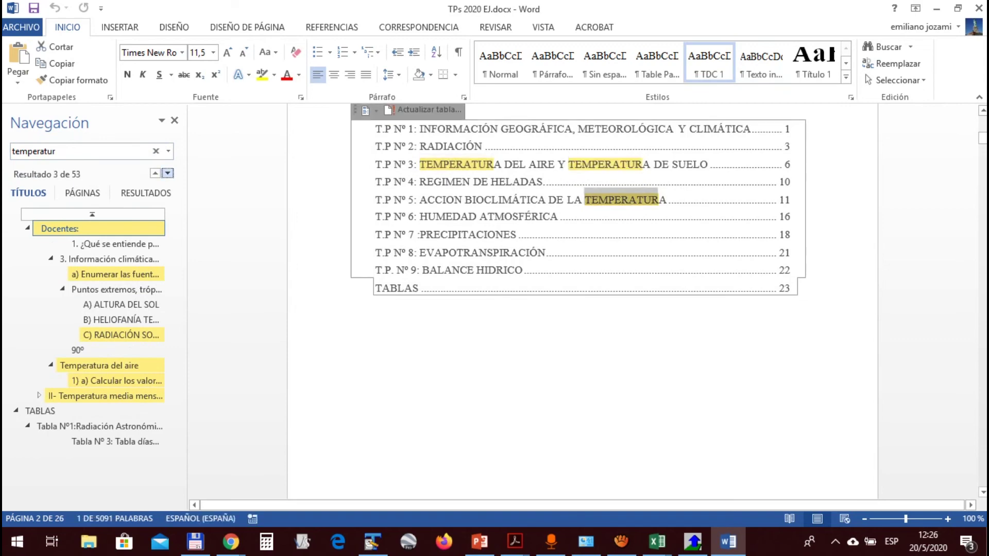
pyautogui.press('Return')
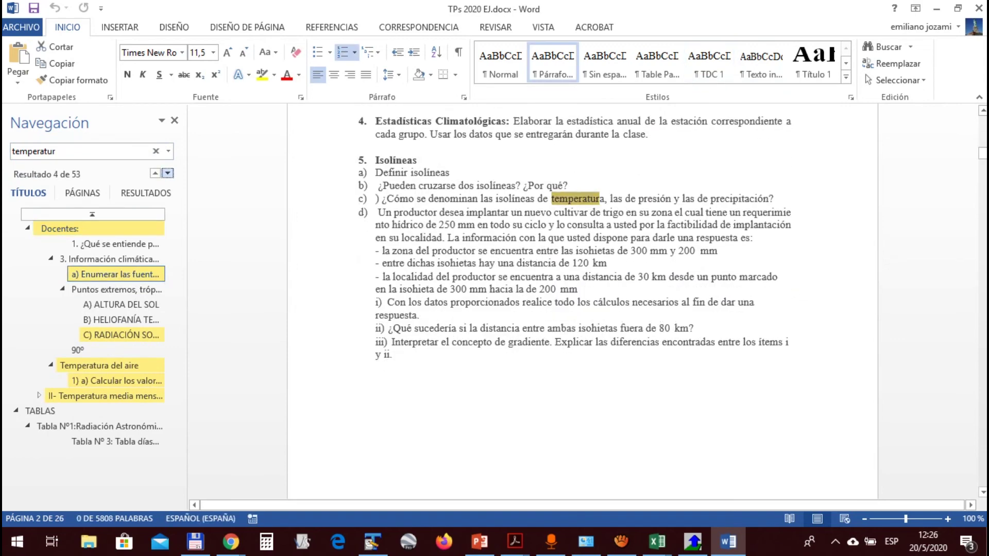
pyautogui.press('Return')
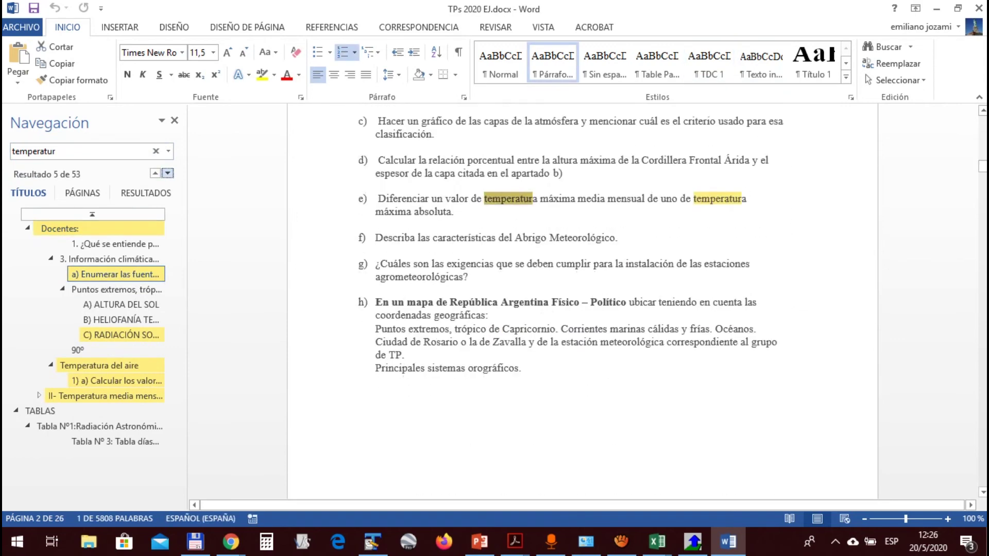
# Step through later matches to the Temperatura del aire exercise, then switch to the meeting
pyautogui.scroll(10, 583, 298)
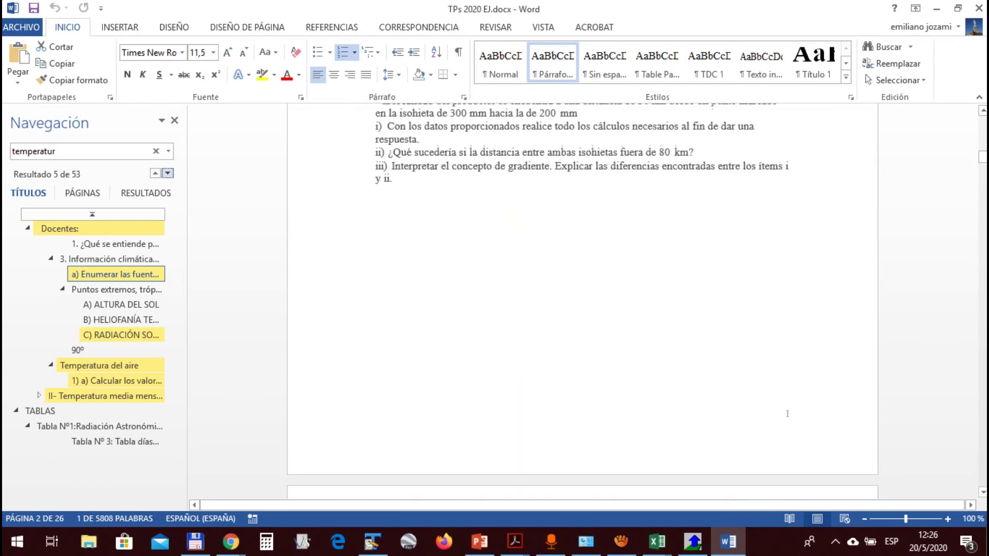
pyautogui.press('Return')
pyautogui.press('Return')
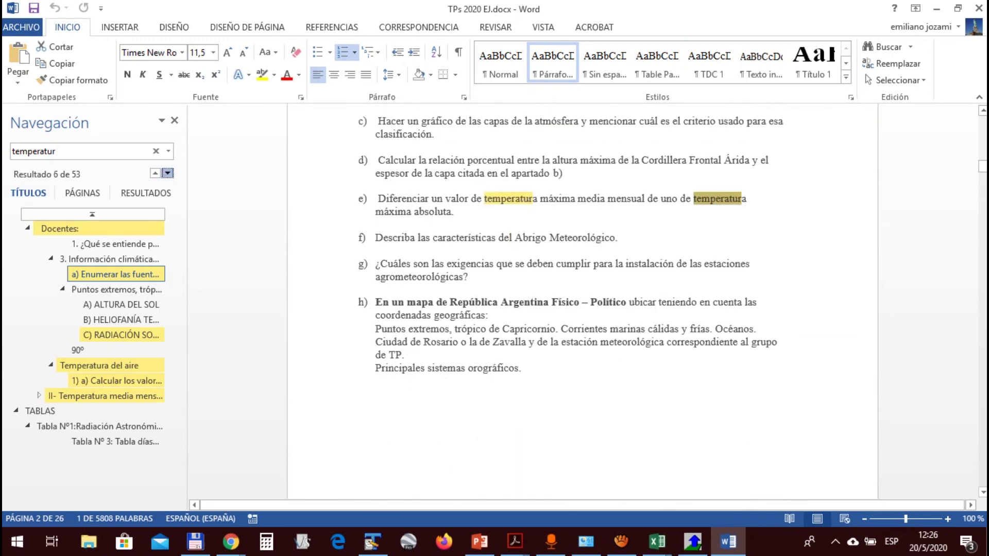
pyautogui.press('Return')
pyautogui.press('Return')
pyautogui.press('Return')
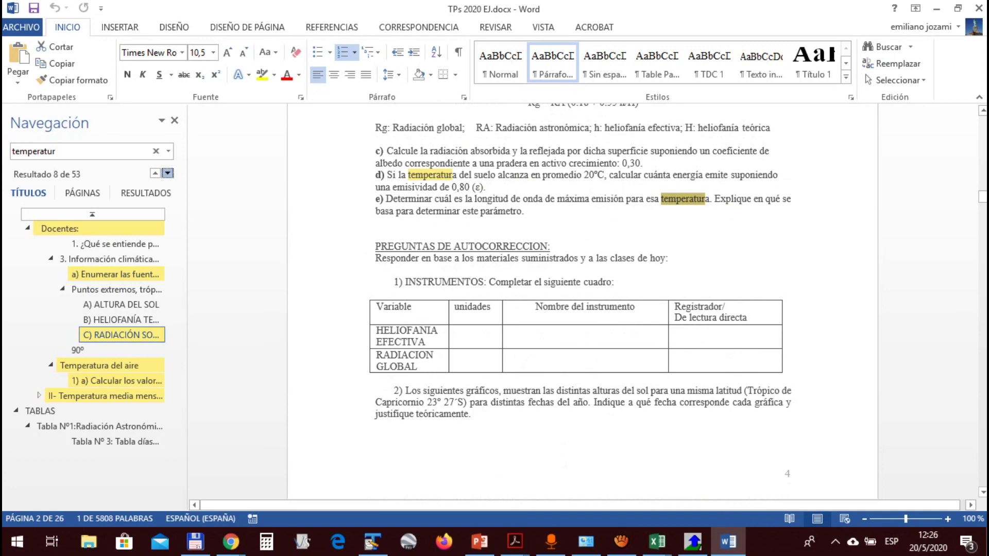
pyautogui.scroll(-1, 582, 289)
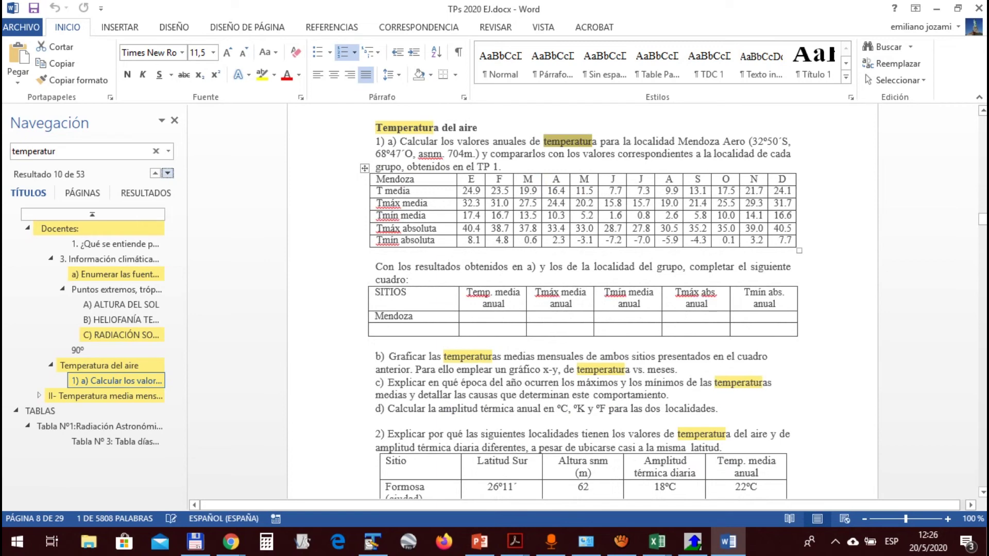
pyautogui.hotkey('alt', 'Tab')
pyautogui.press('Tab')
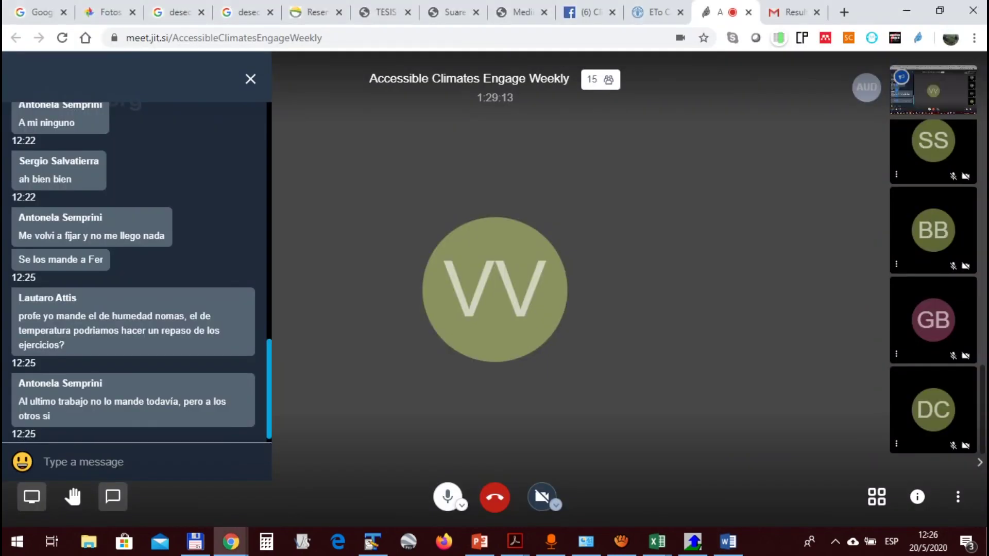
# Switch from the Jitsi chat back to the TPs 2020 EJ Word document
pyautogui.hotkey('alt', 'Tab')
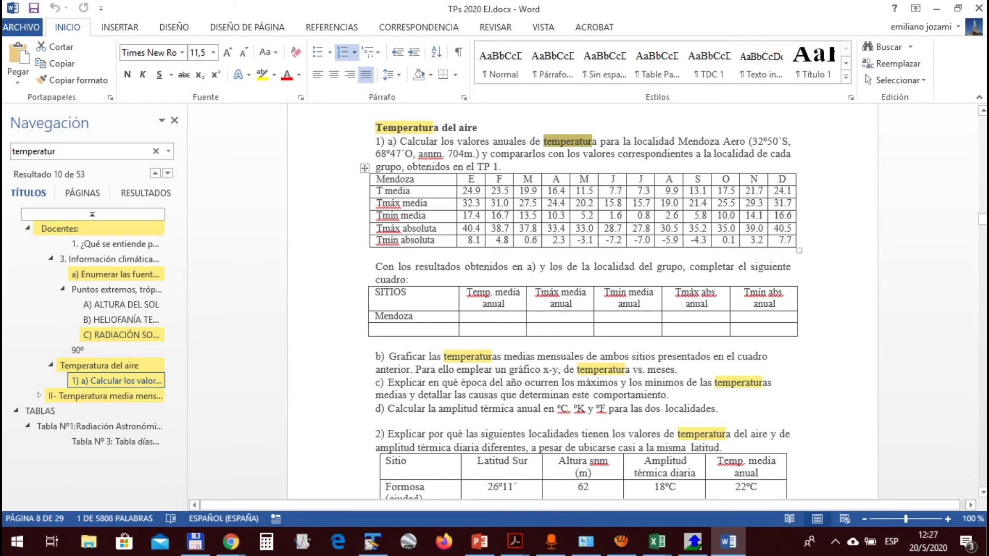
pyautogui.scroll(-3, 582, 302)
pyautogui.scroll(3, 582, 301)
pyautogui.moveTo(384, 179); pyautogui.dragTo(500, 179)
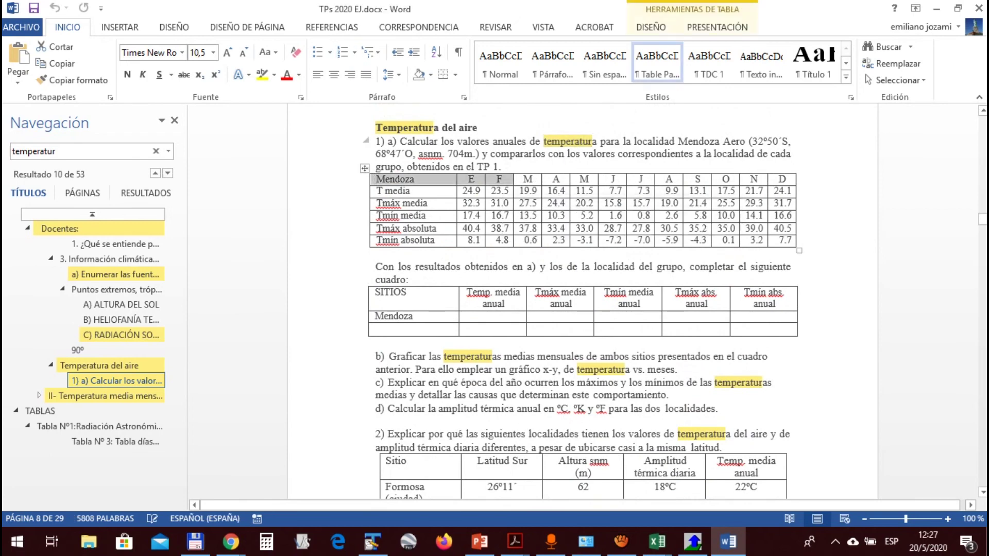
pyautogui.moveTo(443, 141); pyautogui.dragTo(487, 154)
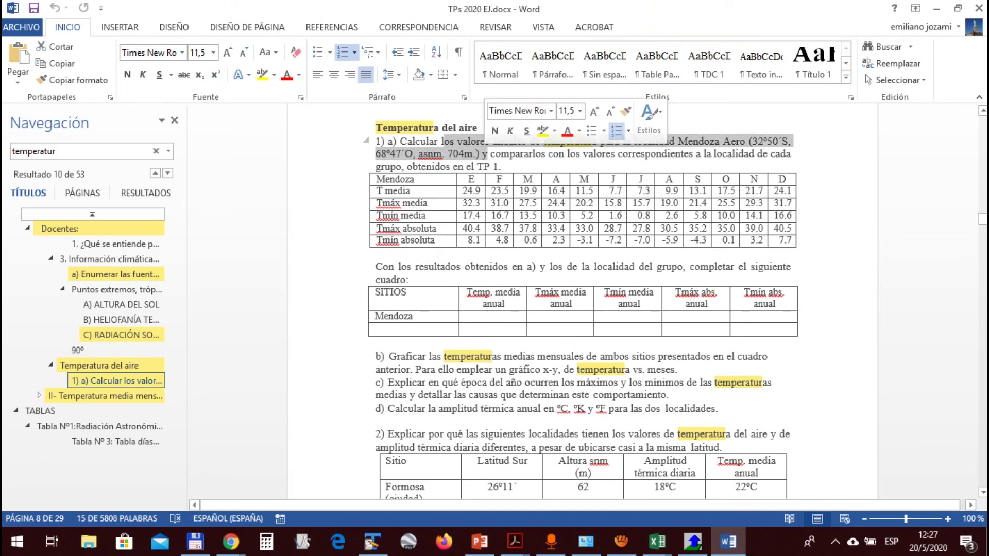
pyautogui.click(459, 154)
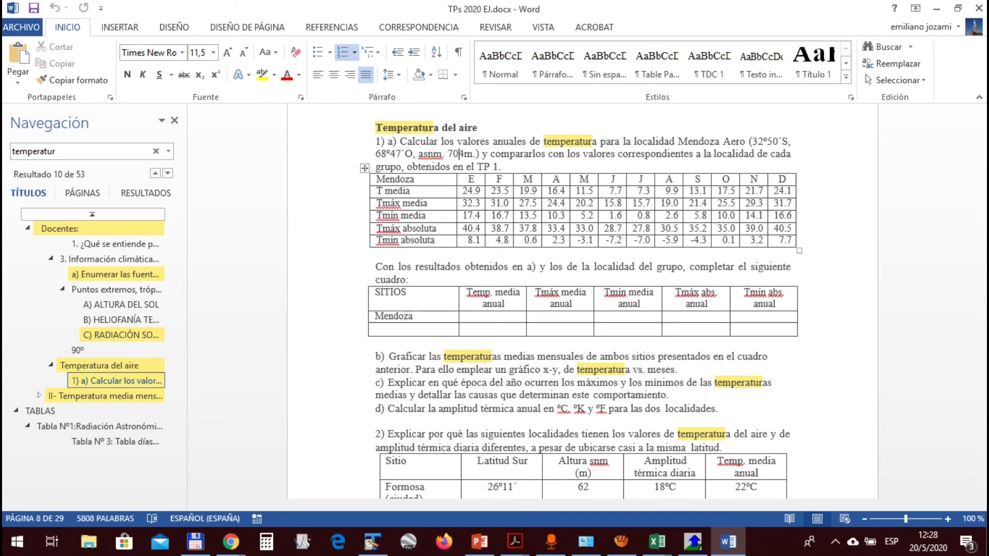
# Highlight Mendoza's 704 m elevation and its row in the SITIOS table
pyautogui.doubleClick(459, 154)
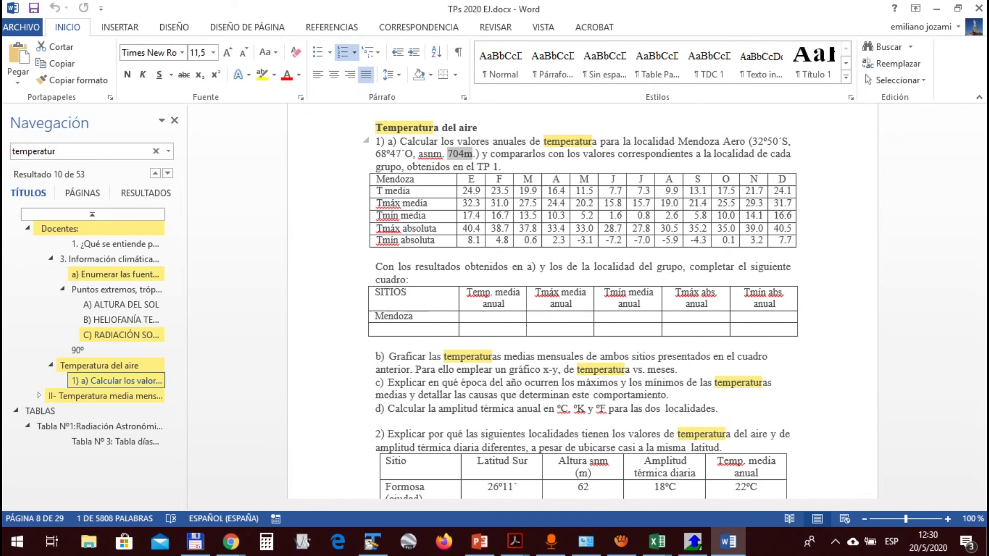
pyautogui.scroll(-2, 582, 299)
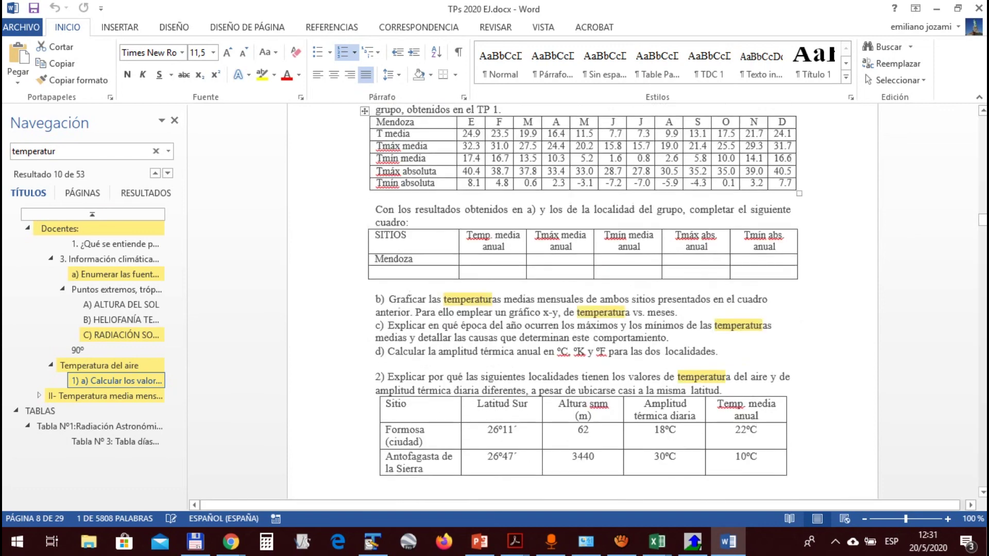
pyautogui.scroll(-2, 583, 302)
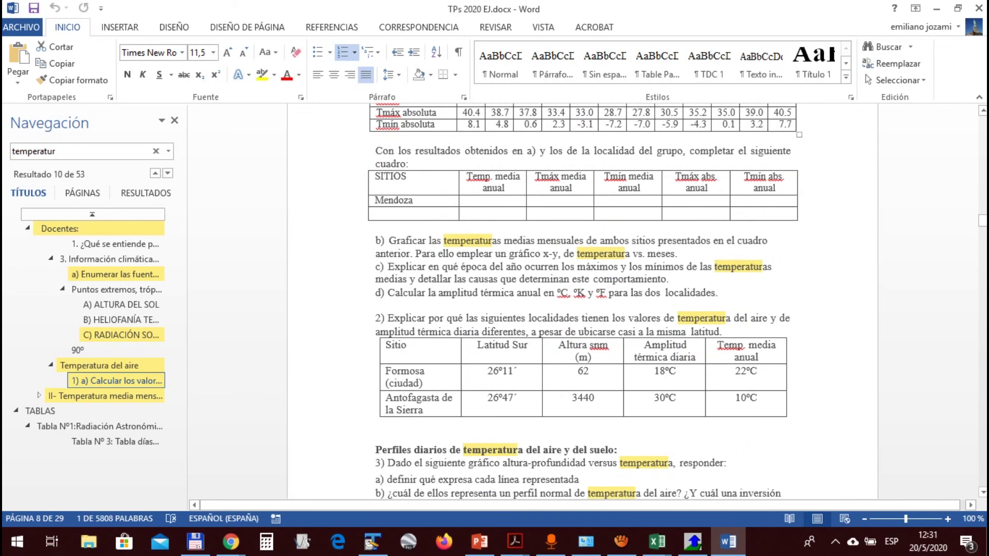
pyautogui.moveTo(394, 201); pyautogui.dragTo(396, 213)
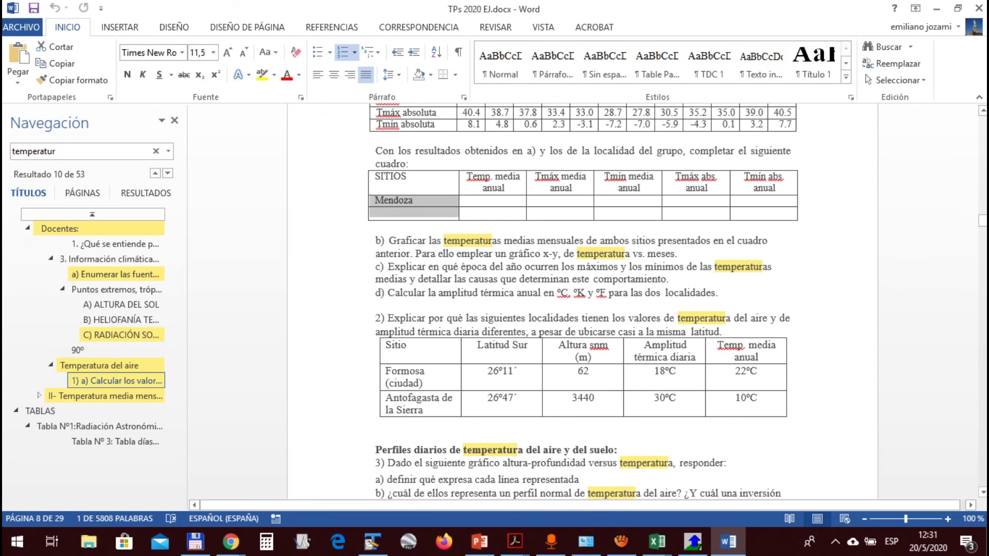
# Highlight item b) about graphing the mean temperatures
pyautogui.scroll(-2, 582, 304)
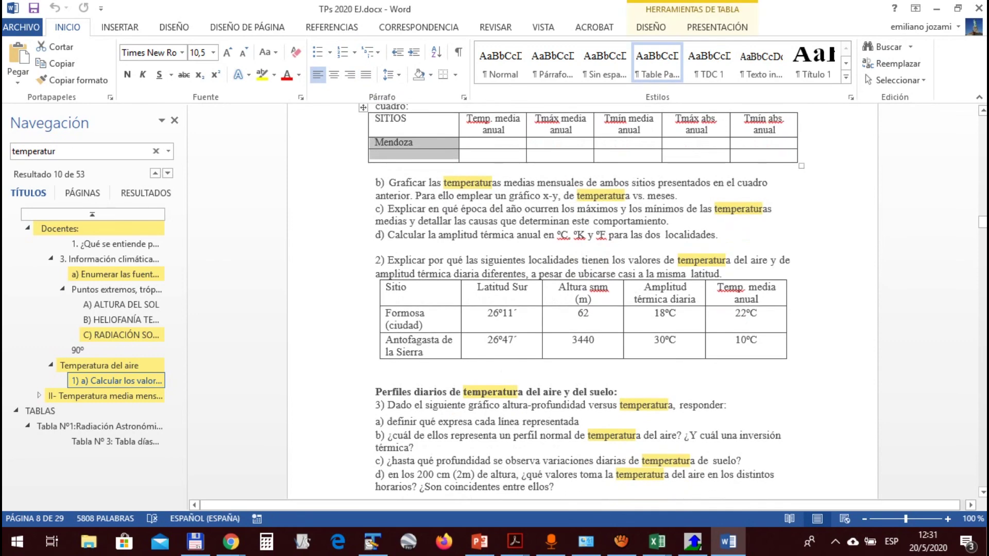
pyautogui.click(413, 182)
pyautogui.moveTo(398, 183); pyautogui.dragTo(683, 196)
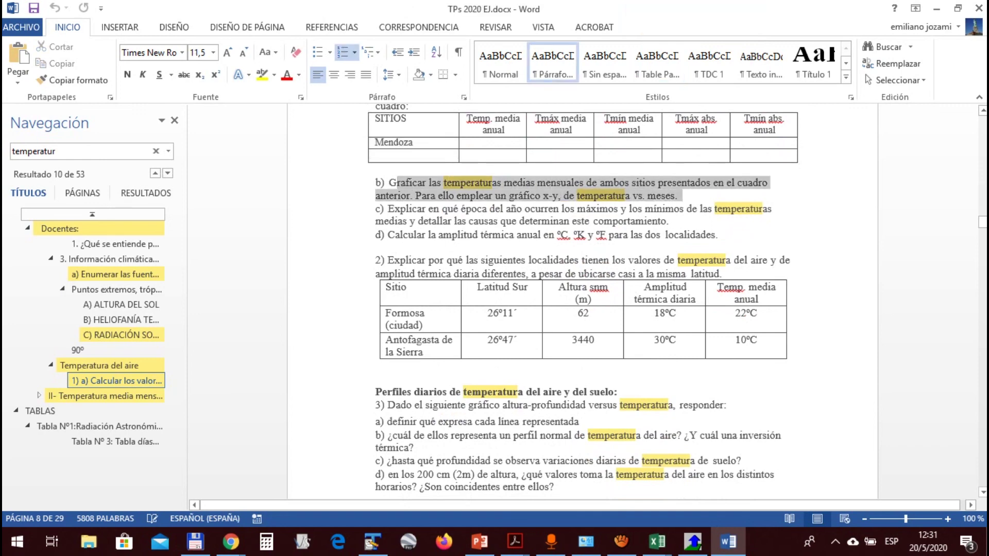
pyautogui.scroll(6, 582, 304)
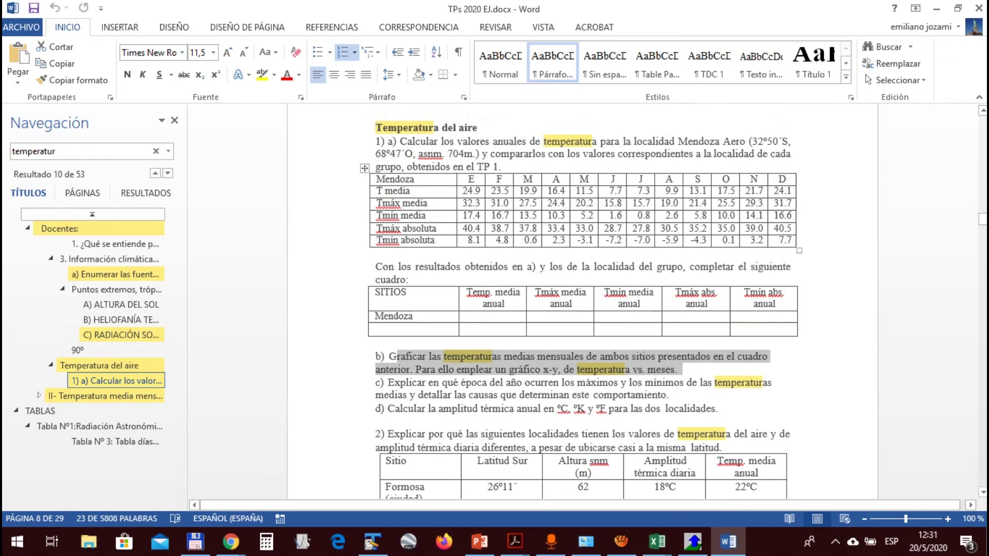
pyautogui.scroll(-6, 582, 304)
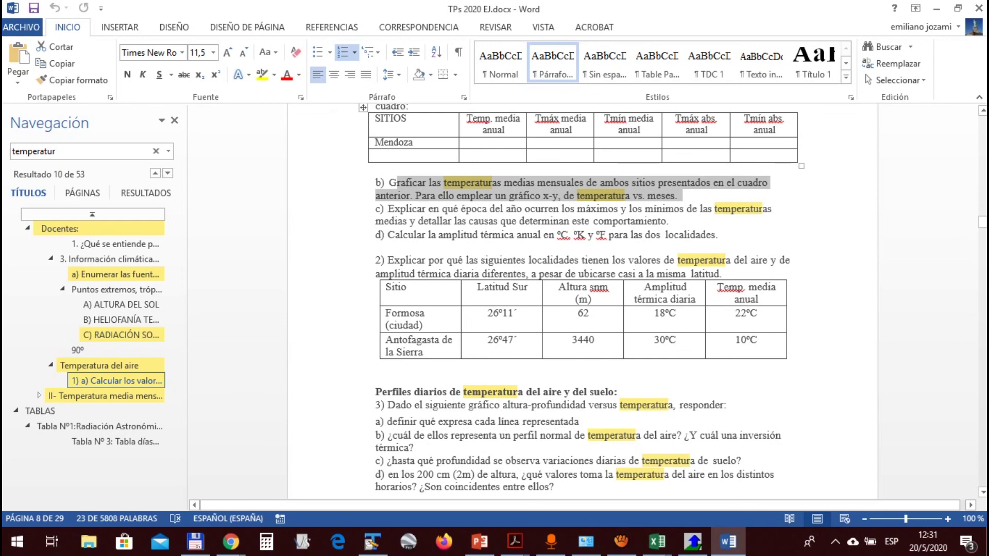
pyautogui.scroll(-2, 582, 304)
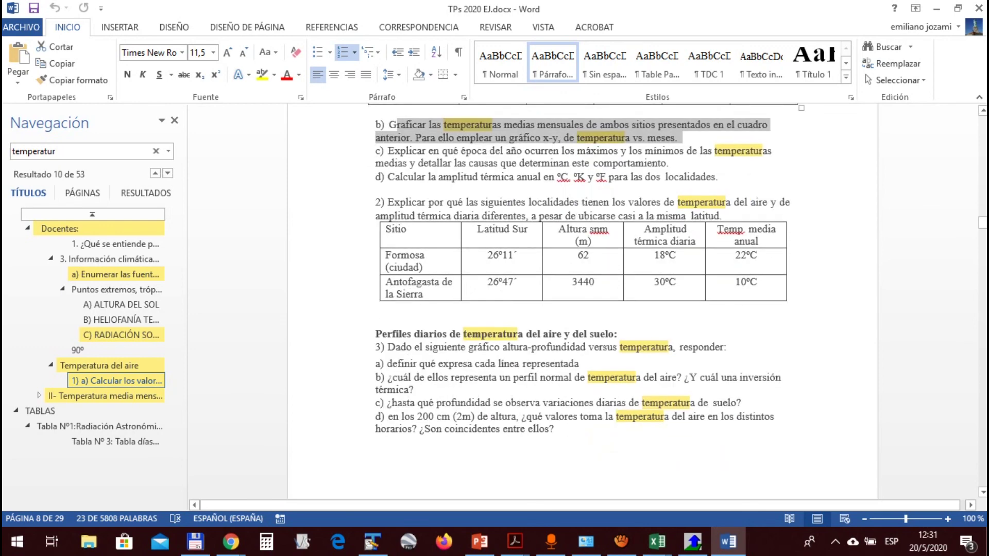
# Explain exercise 2's table: Antofagasta's 3440 m altitude and 30ºC range, Formosa's 22ºC mean
pyautogui.moveTo(388, 202); pyautogui.dragTo(644, 288)
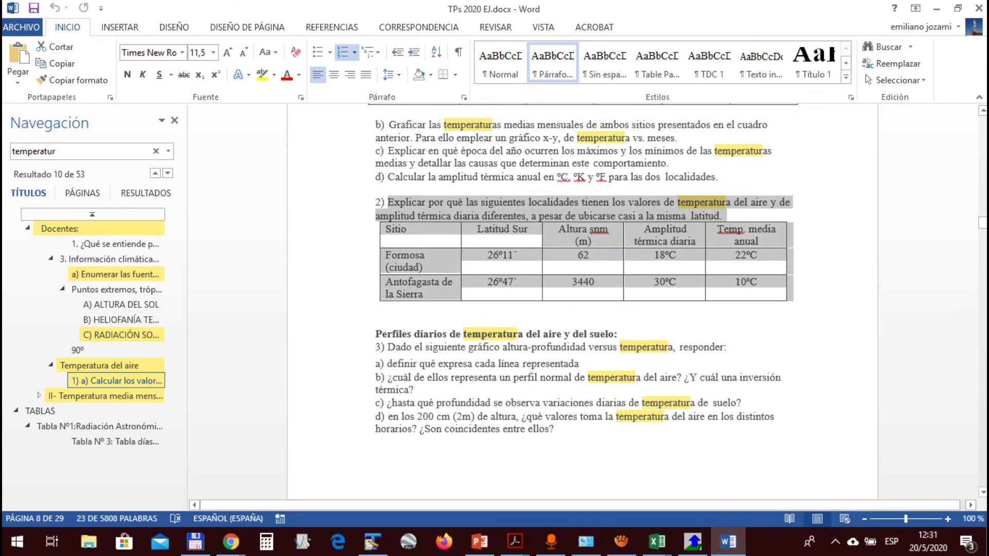
pyautogui.moveTo(644, 289)
pyautogui.mouseDown()
pyautogui.moveTo(644, 268)
pyautogui.moveTo(644, 288)
pyautogui.mouseUp()
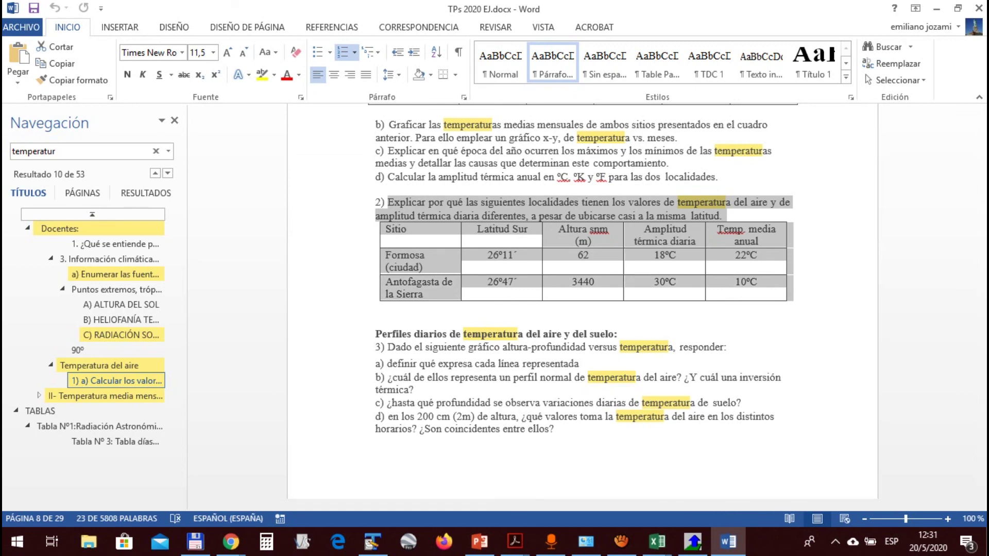
pyautogui.click(433, 295)
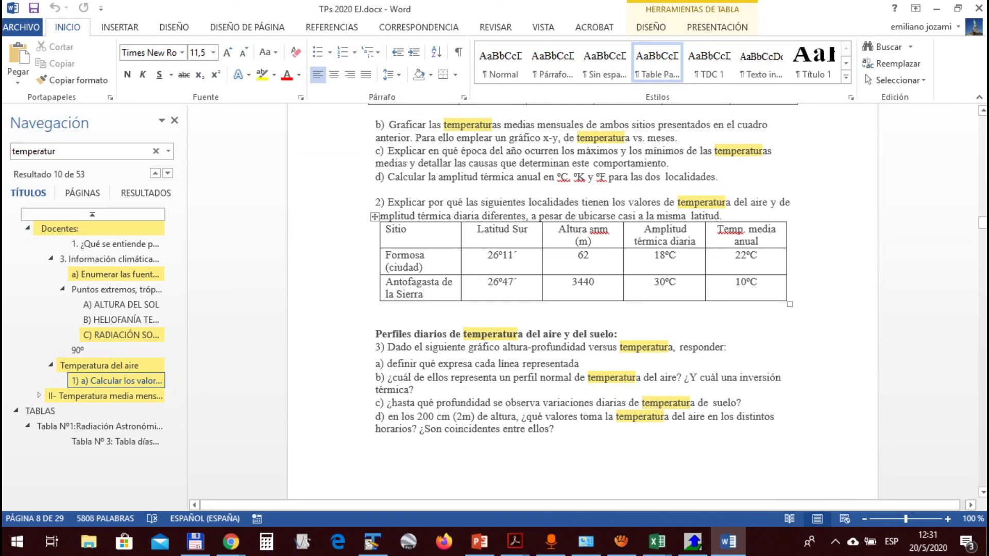
pyautogui.click(498, 282)
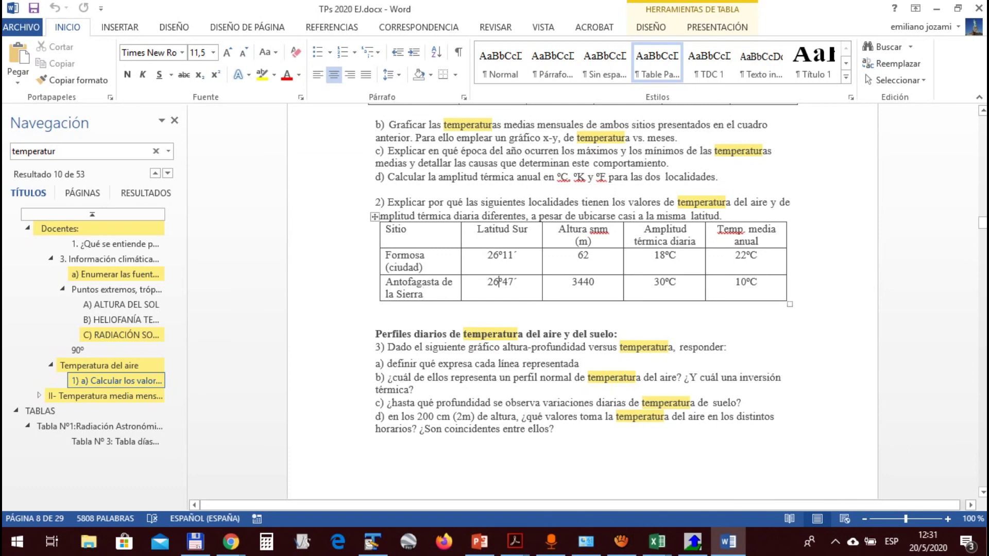
pyautogui.press('Tab')
pyautogui.doubleClick(665, 282)
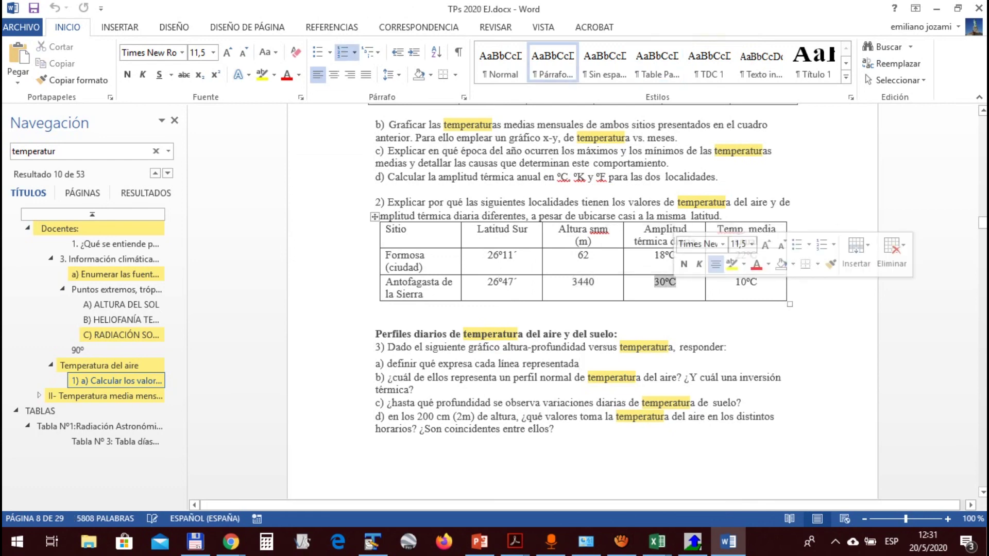
pyautogui.click(580, 365)
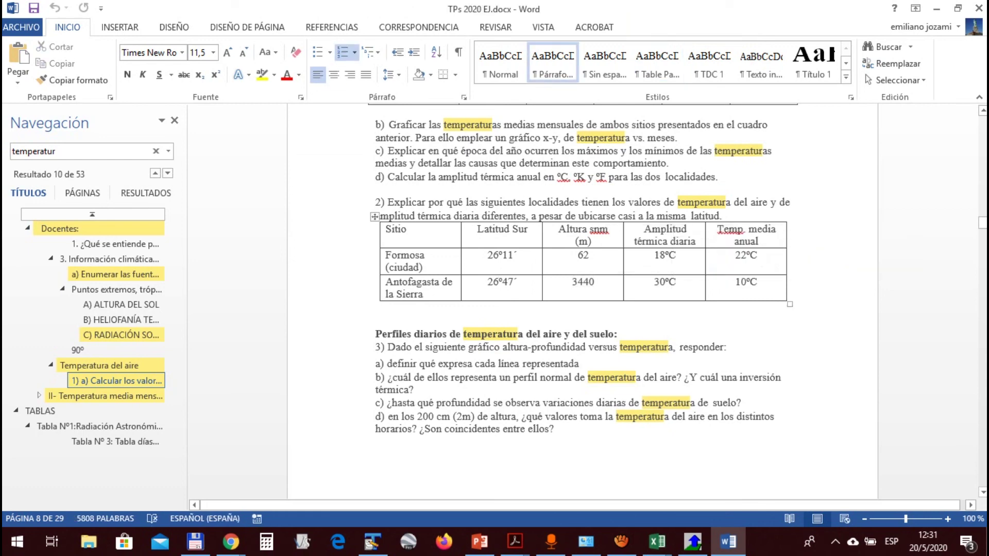
pyautogui.click(753, 255)
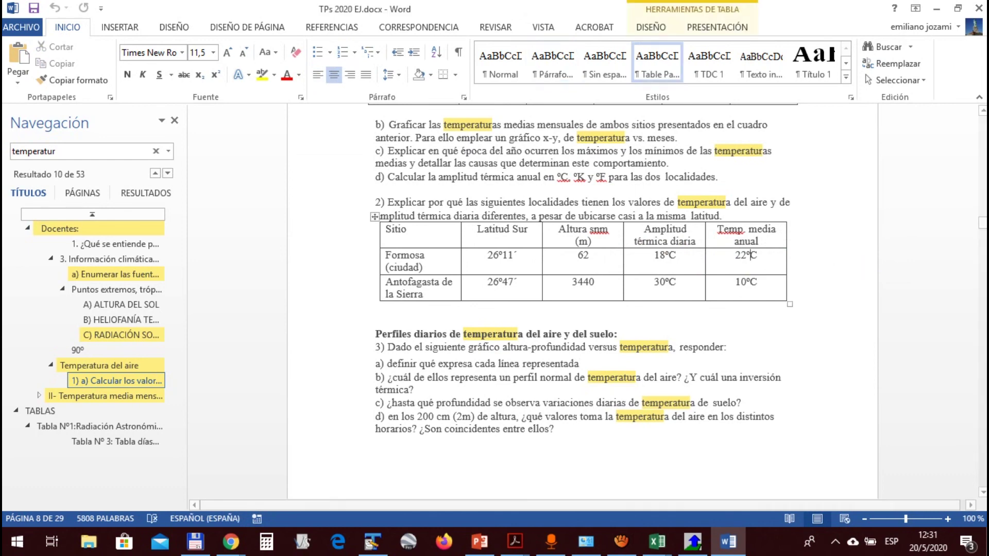
pyautogui.hotkey('alt', 'Tab')
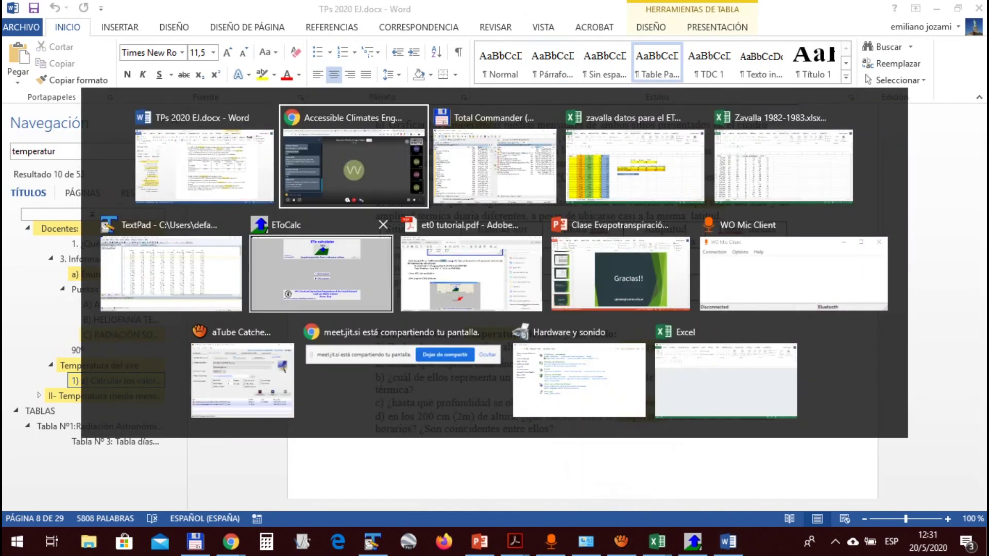
# Reconnect the WO Mic phone microphone, then return to the Word document
pyautogui.click(793, 273)
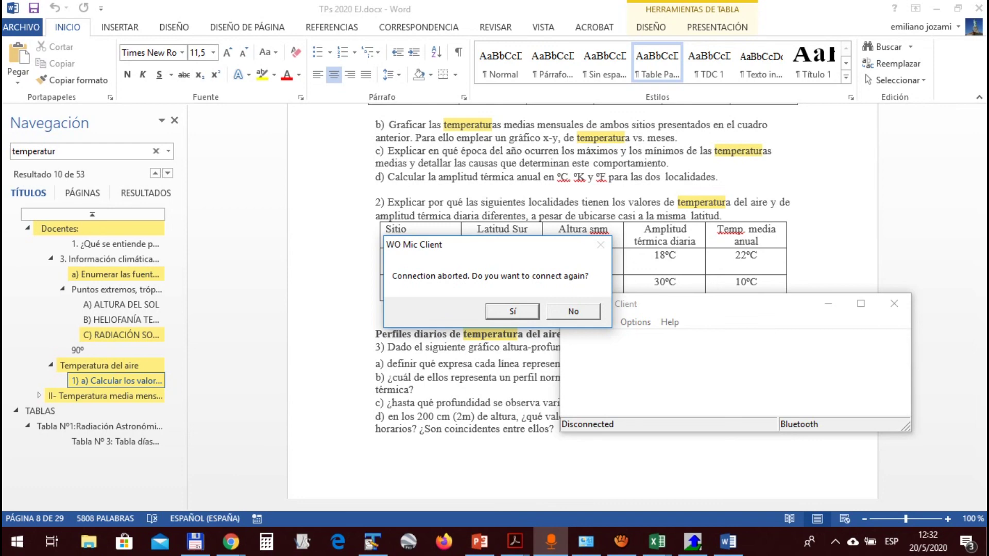
pyautogui.press('Return')
pyautogui.press('Return')
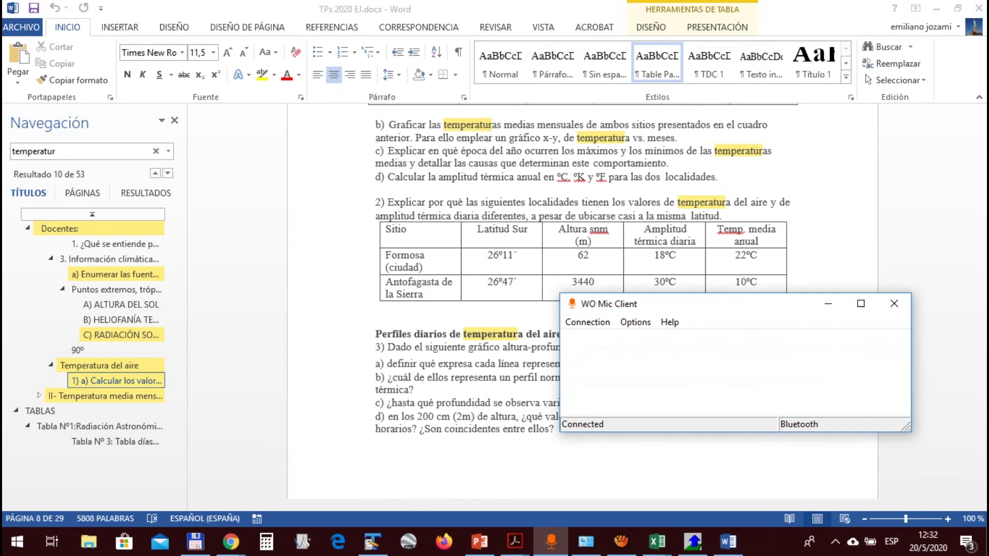
pyautogui.click(751, 255)
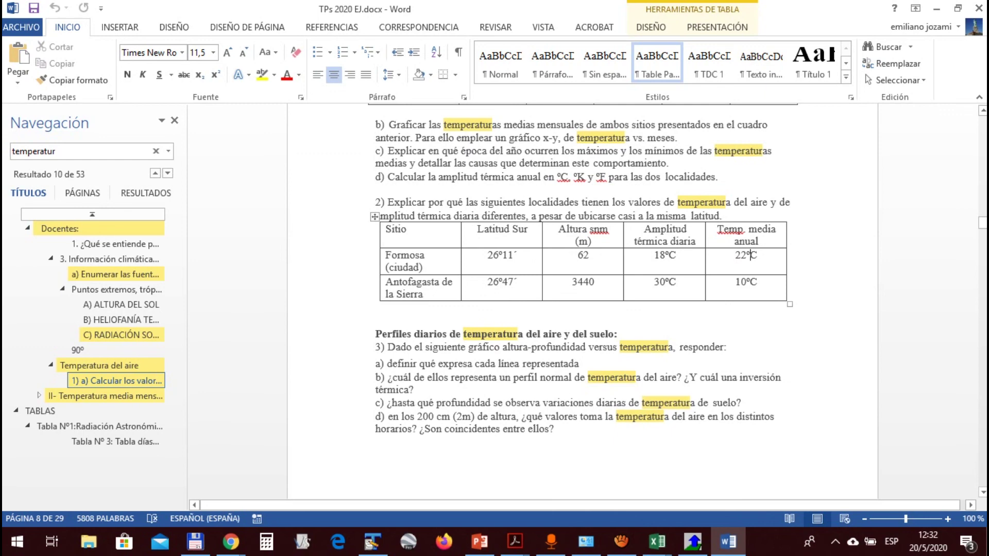
pyautogui.moveTo(737, 255); pyautogui.dragTo(757, 282)
pyautogui.doubleClick(744, 281)
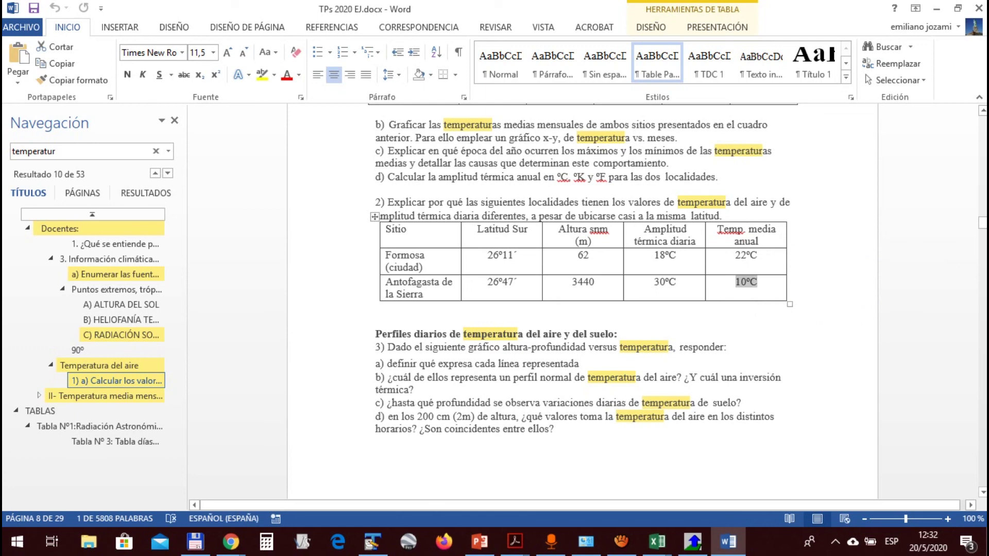
pyautogui.moveTo(572, 283); pyautogui.dragTo(594, 283)
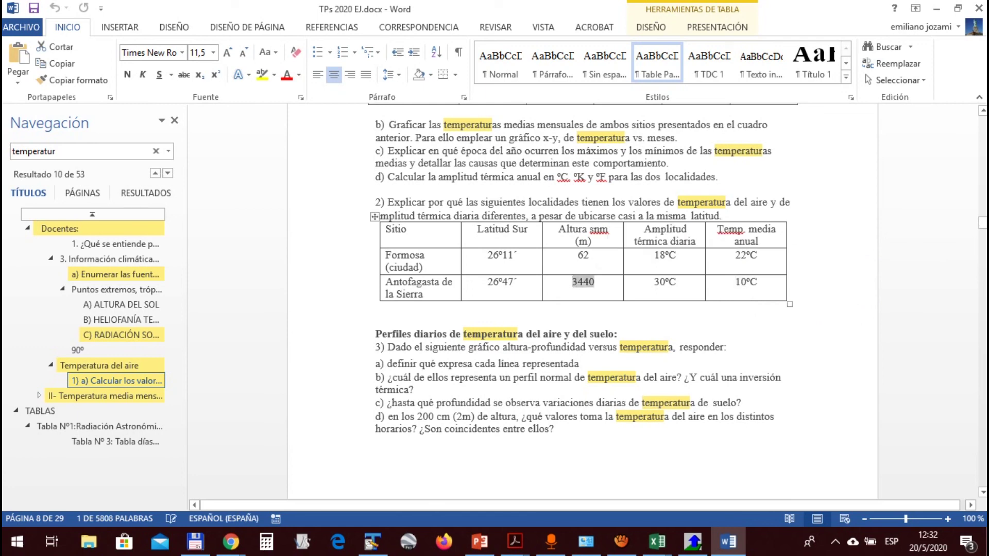
pyautogui.scroll(2, 582, 293)
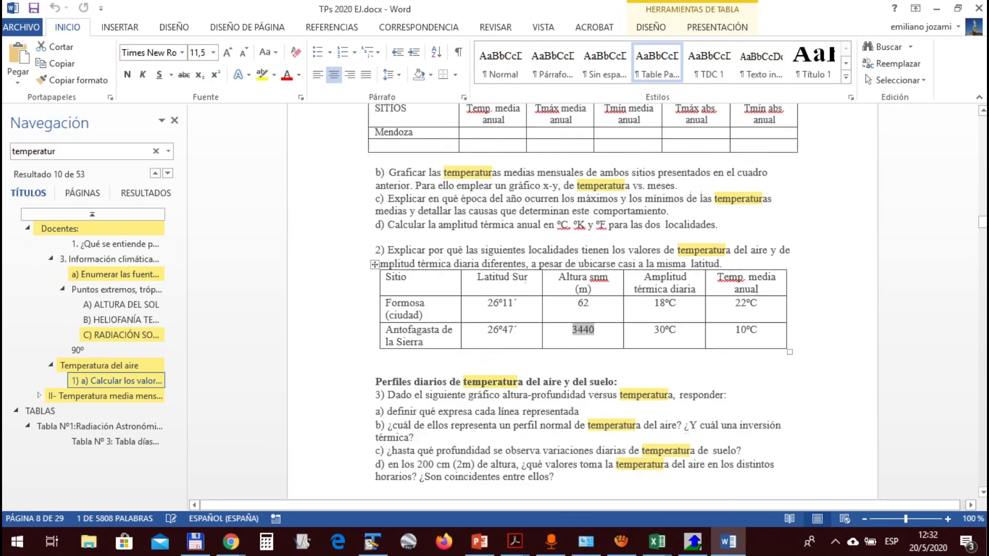
pyautogui.moveTo(674, 221); pyautogui.dragTo(597, 221)
pyautogui.moveTo(387, 235); pyautogui.dragTo(724, 235)
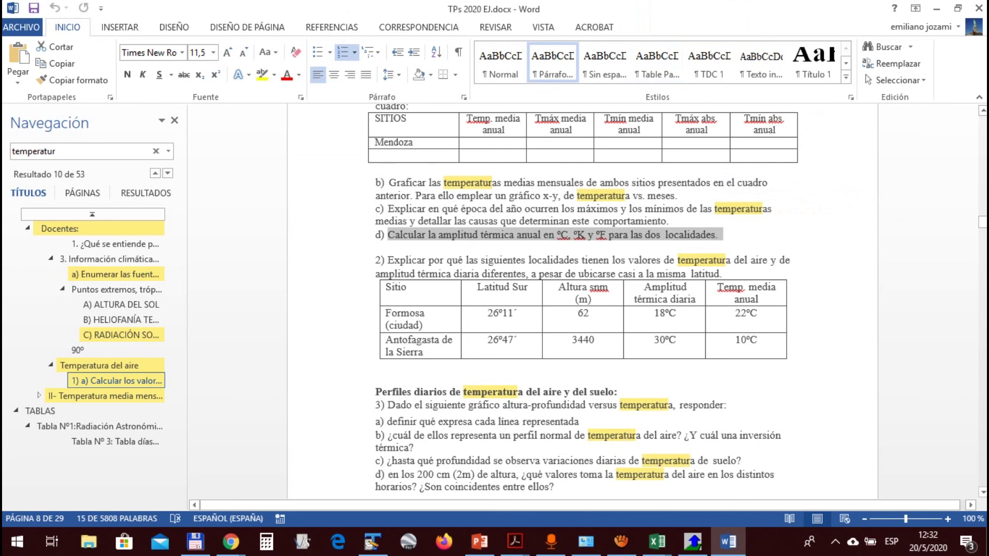
pyautogui.scroll(2, 582, 299)
pyautogui.click(578, 293)
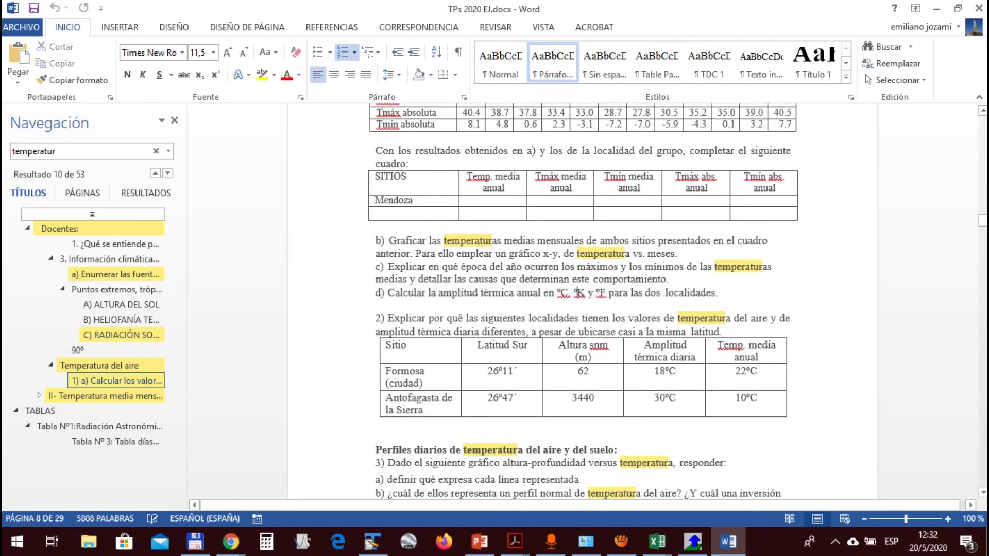
pyautogui.scroll(2, 582, 299)
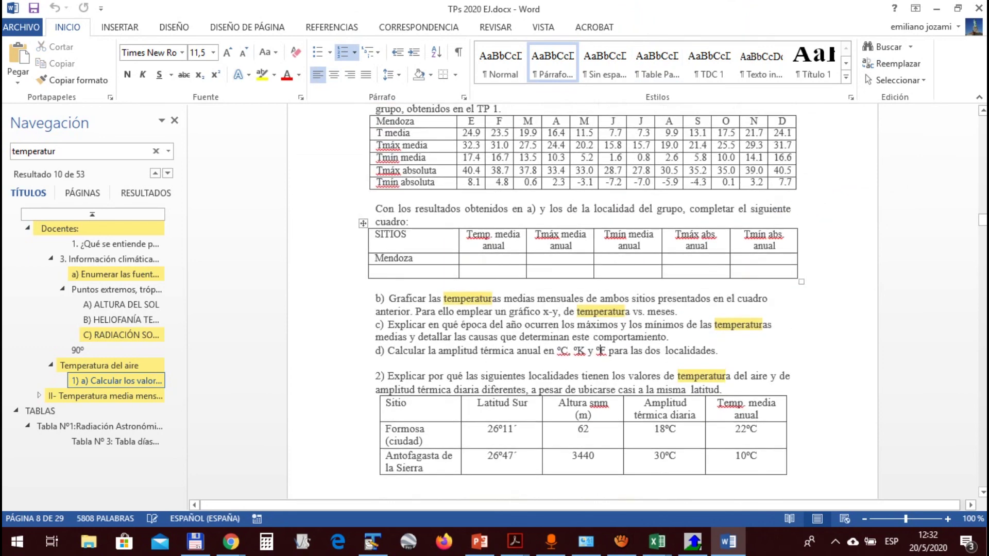
pyautogui.moveTo(378, 133); pyautogui.dragTo(783, 133)
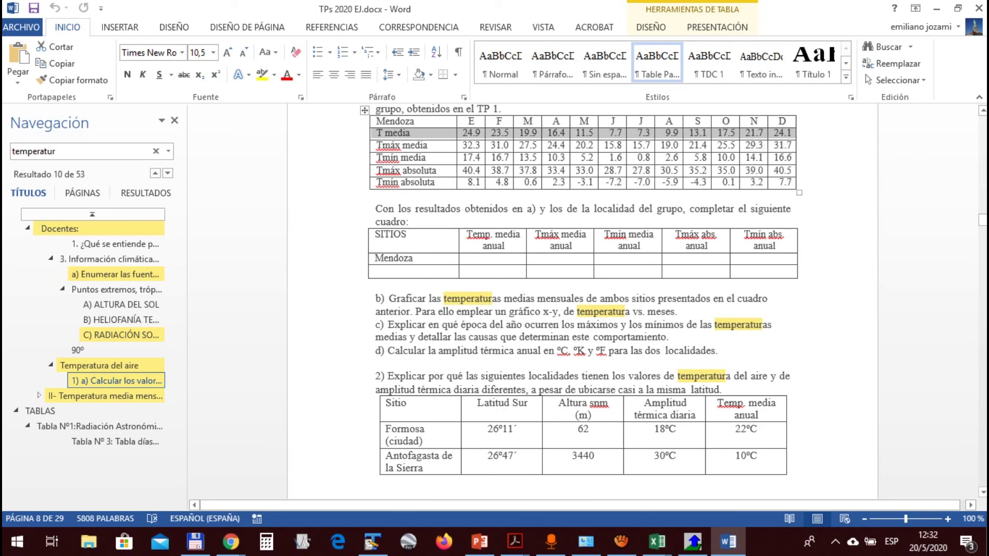
pyautogui.moveTo(475, 133)
pyautogui.mouseDown()
pyautogui.moveTo(447, 133)
pyautogui.moveTo(474, 133)
pyautogui.mouseUp()
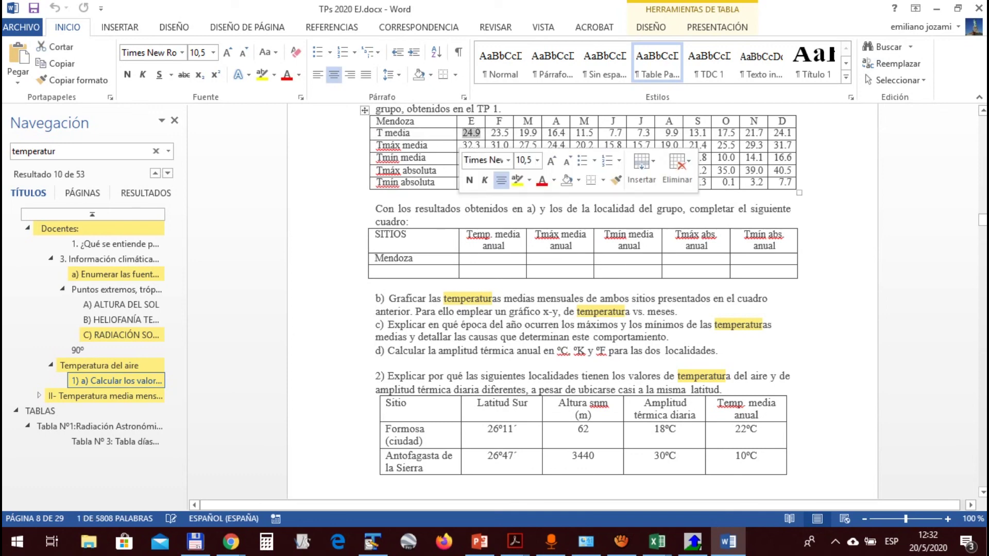
pyautogui.moveTo(638, 133)
pyautogui.mouseDown()
pyautogui.moveTo(661, 133)
pyautogui.moveTo(650, 133)
pyautogui.mouseUp()
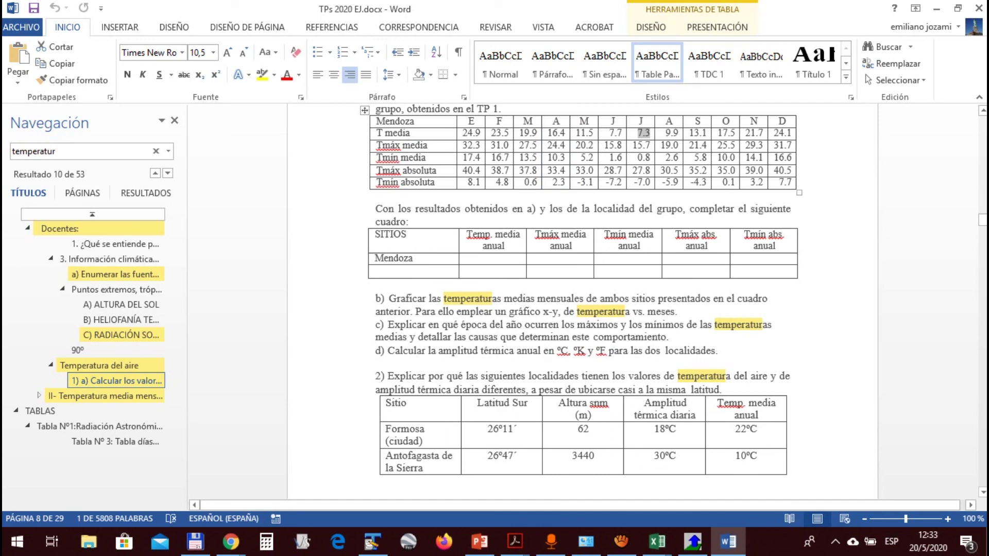
pyautogui.moveTo(462, 132); pyautogui.dragTo(481, 133)
pyautogui.moveTo(638, 133); pyautogui.dragTo(650, 133)
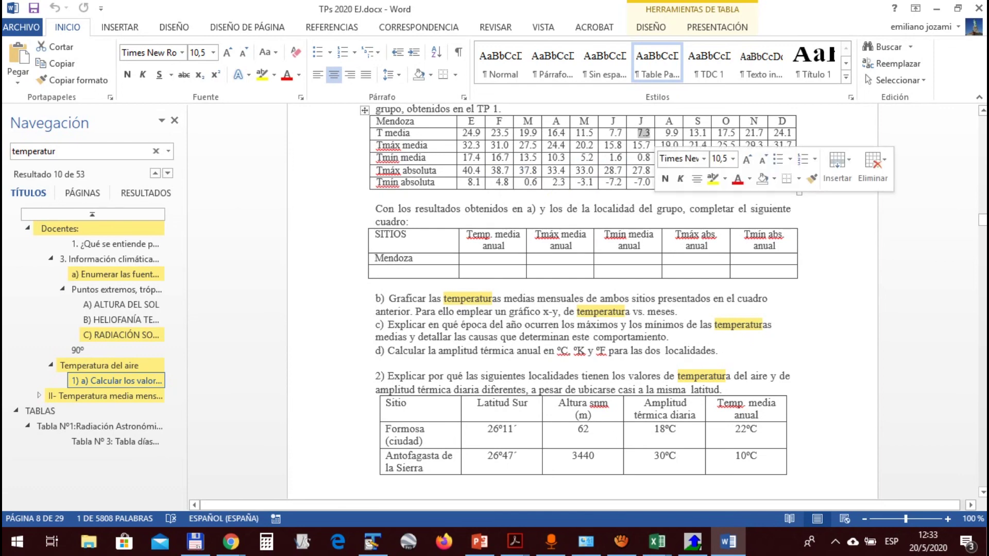
pyautogui.click(463, 133)
pyautogui.moveTo(463, 133); pyautogui.dragTo(480, 133)
pyautogui.moveTo(638, 133); pyautogui.dragTo(651, 133)
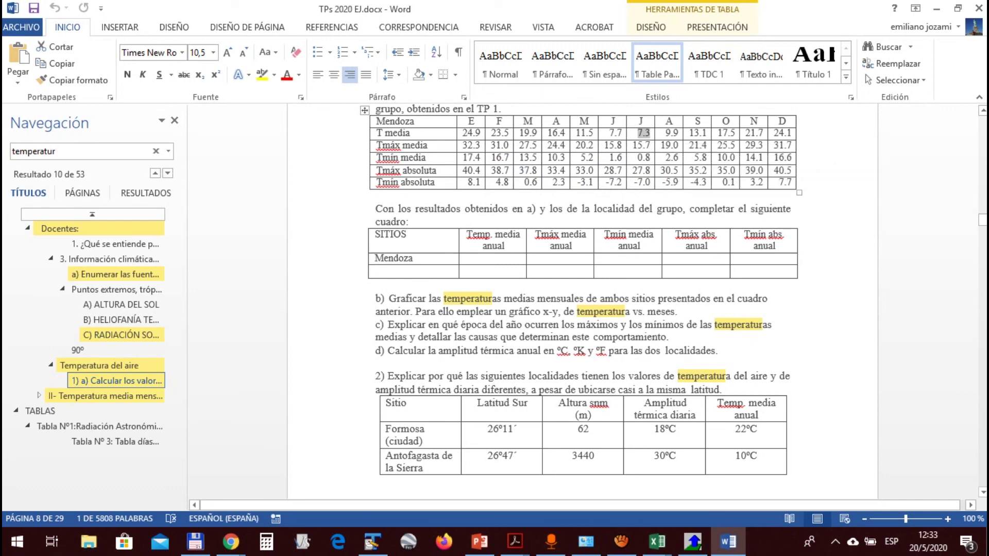
pyautogui.moveTo(462, 133); pyautogui.dragTo(481, 133)
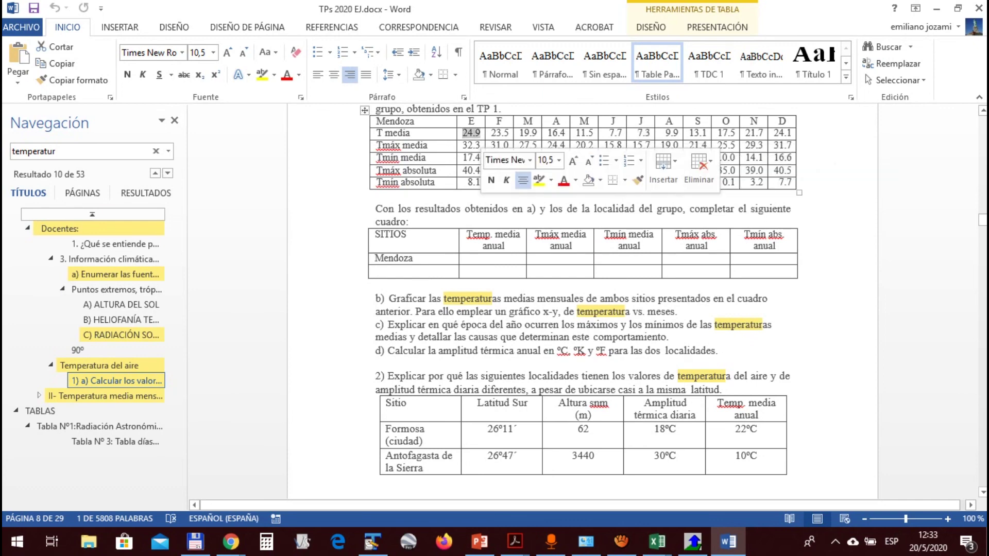
pyautogui.moveTo(638, 132); pyautogui.dragTo(650, 133)
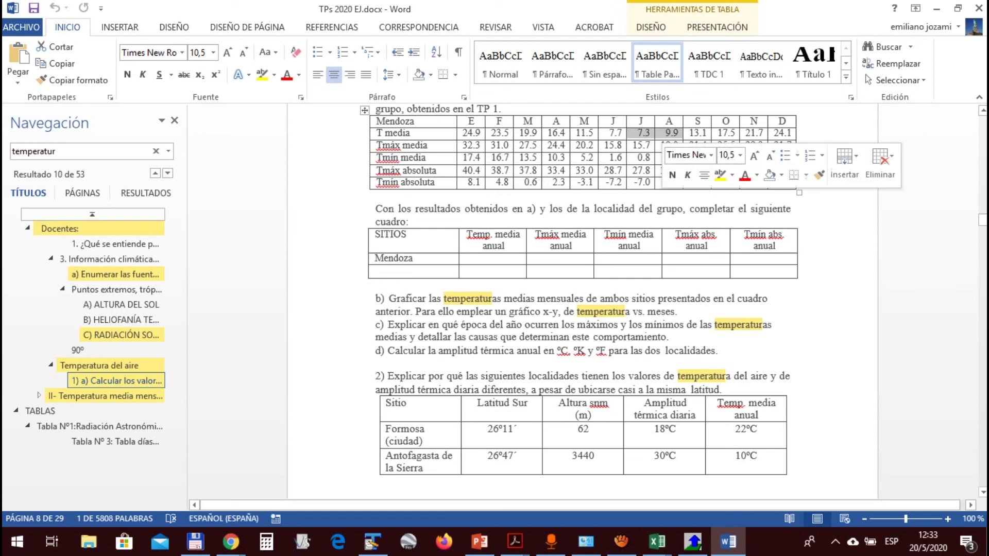
pyautogui.click(649, 133)
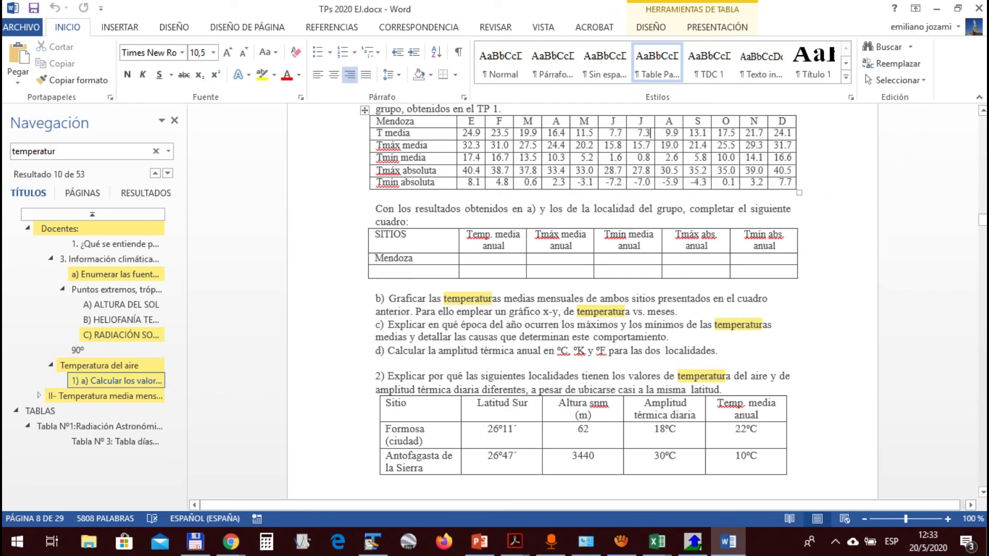
pyautogui.moveTo(554, 350); pyautogui.dragTo(589, 350)
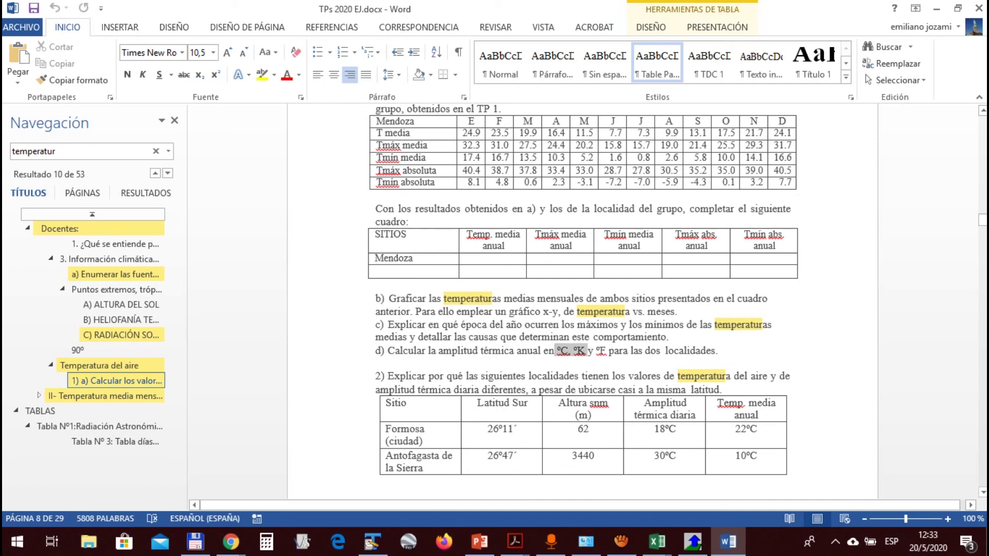
# Scroll through pages 8–11 to the frost CONSIGNAS page, then switch to the meeting
pyautogui.scroll(-1, 589, 351)
pyautogui.scroll(-5, 589, 350)
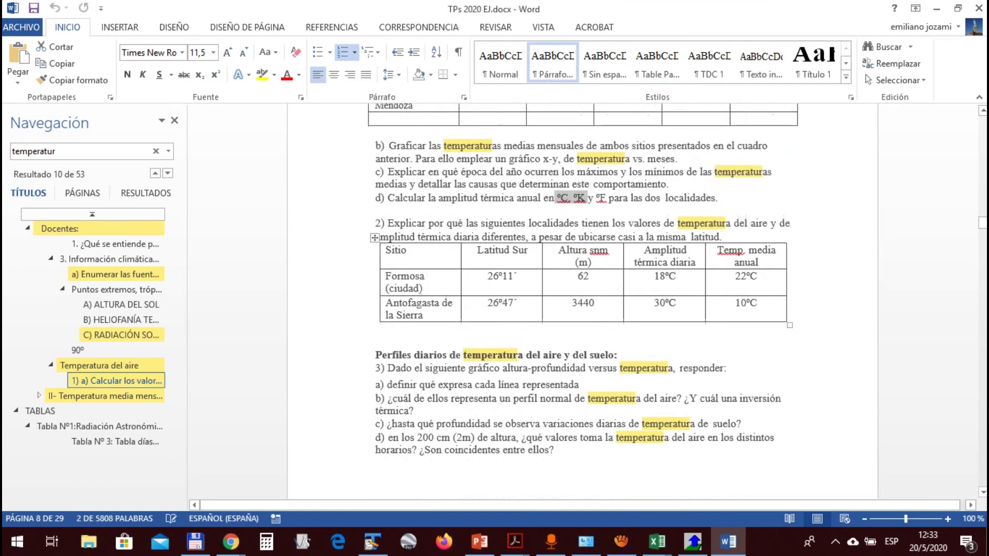
pyautogui.scroll(-3, 589, 350)
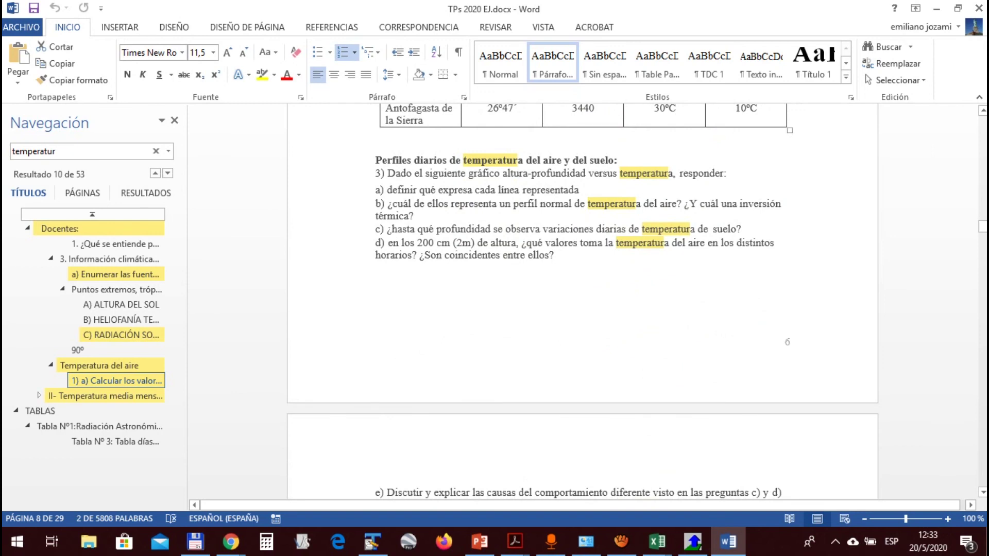
pyautogui.scroll(-1, 582, 304)
pyautogui.scroll(-1, 582, 304)
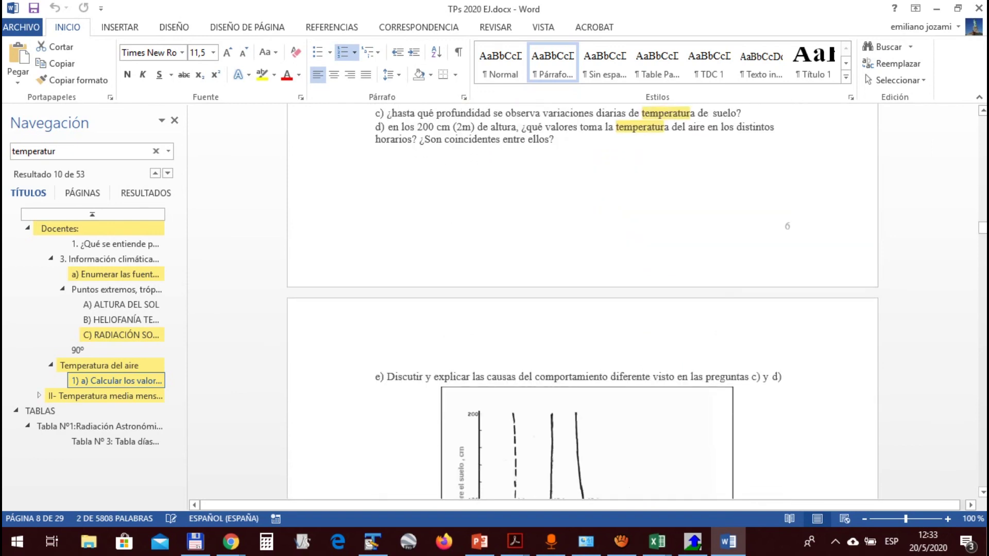
pyautogui.scroll(-3, 583, 304)
pyautogui.scroll(-2, 582, 304)
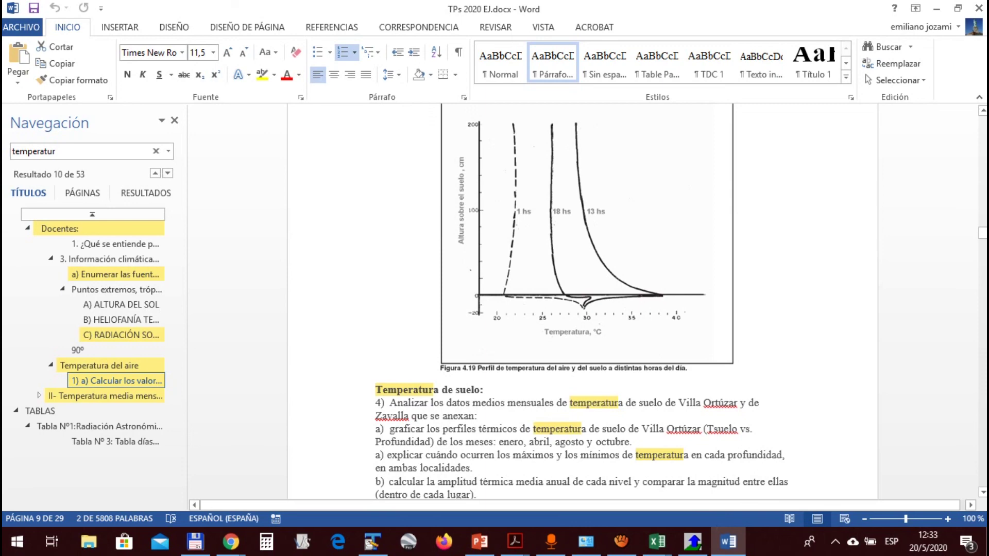
pyautogui.scroll(-8, 582, 302)
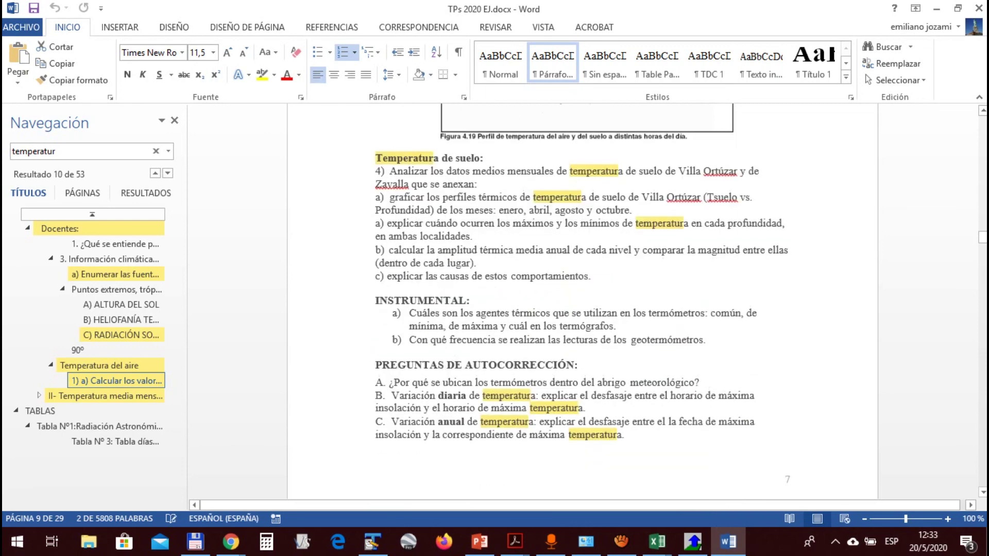
pyautogui.scroll(-2, 582, 301)
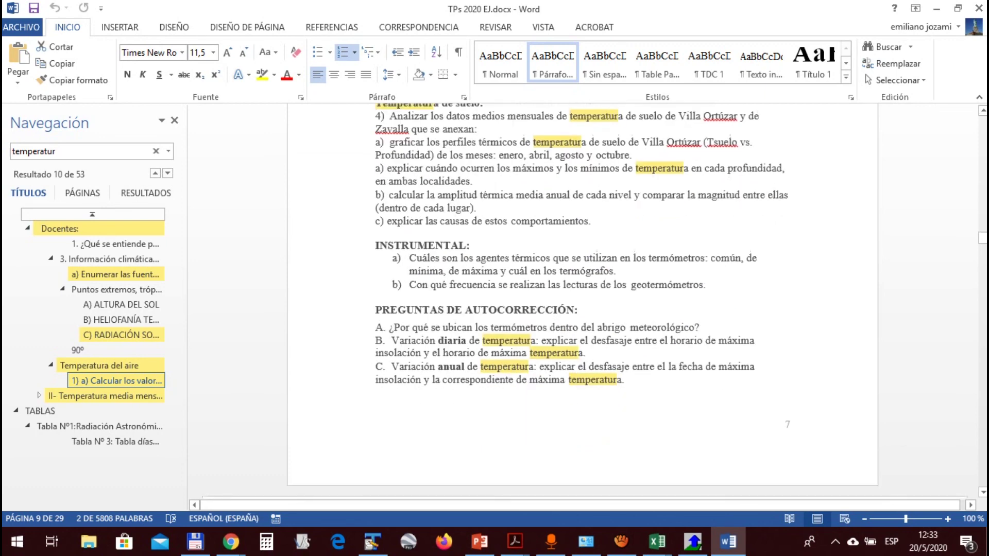
pyautogui.scroll(-13, 582, 301)
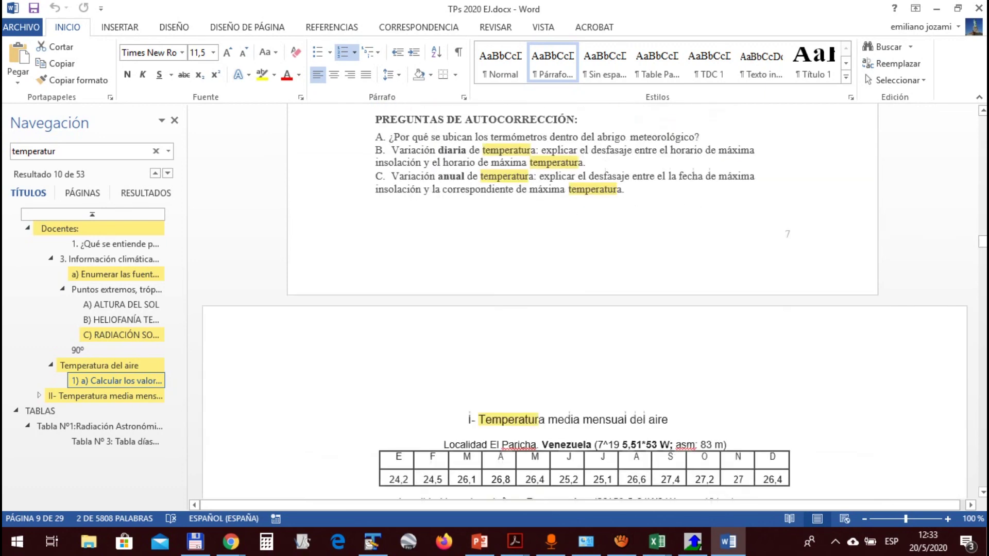
pyautogui.scroll(-2, 582, 301)
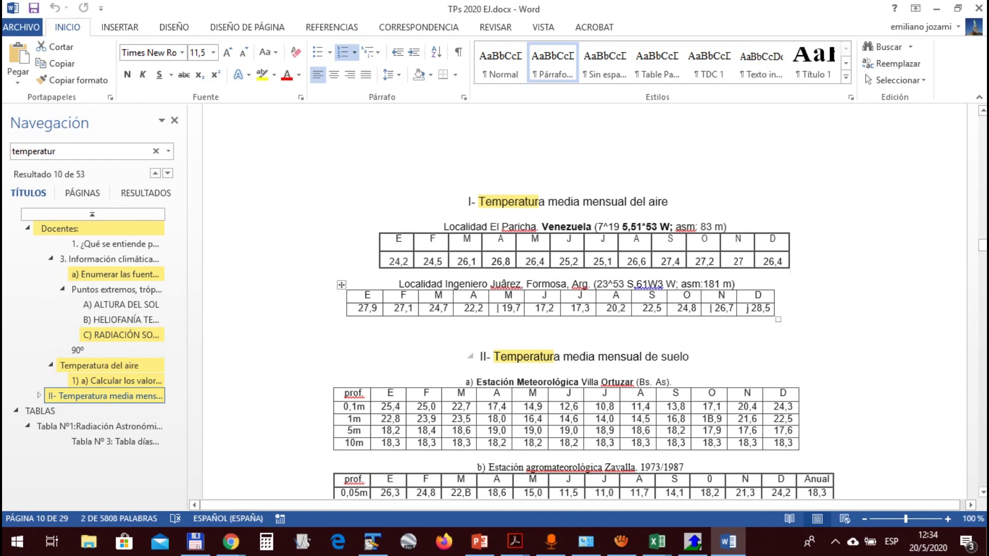
pyautogui.scroll(-3, 515, 360)
pyautogui.scroll(-10, 515, 299)
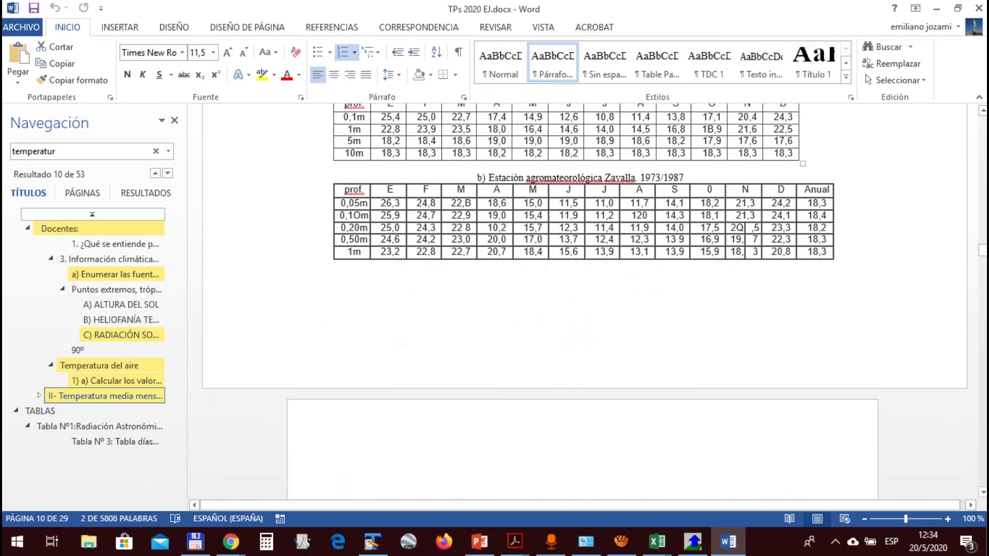
pyautogui.scroll(-1, 582, 309)
pyautogui.scroll(6, 582, 309)
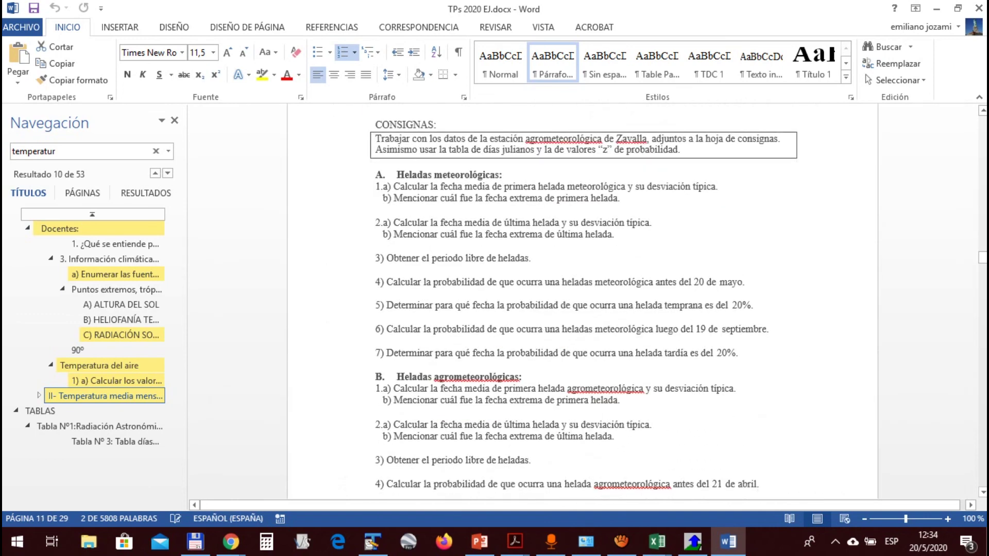
pyautogui.hotkey('alt', 'Tab')
pyautogui.press('Tab')
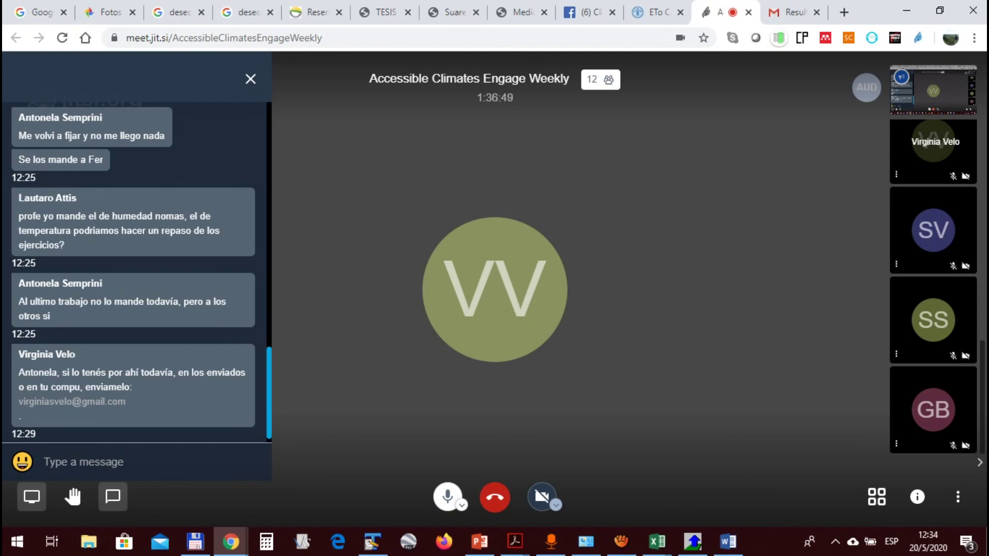
# Scroll the Jitsi chat up to earlier messages, then back down to the newest
pyautogui.scroll(5, 134, 273)
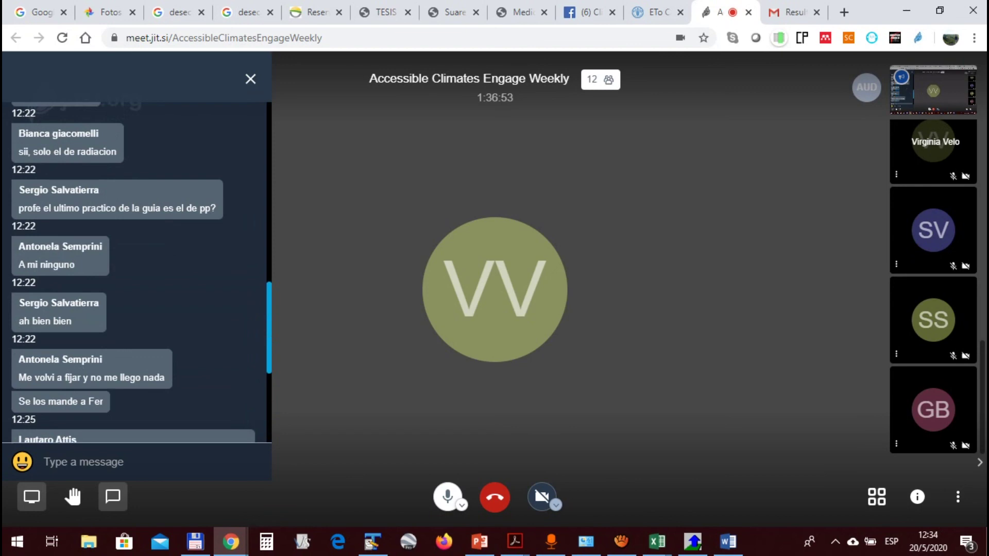
pyautogui.scroll(-3, 134, 273)
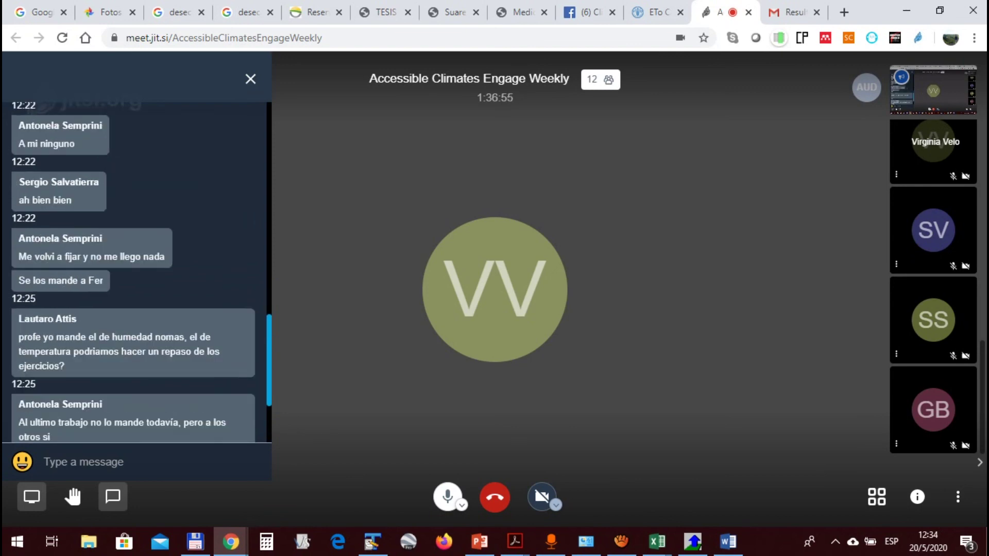
pyautogui.scroll(-4, 134, 273)
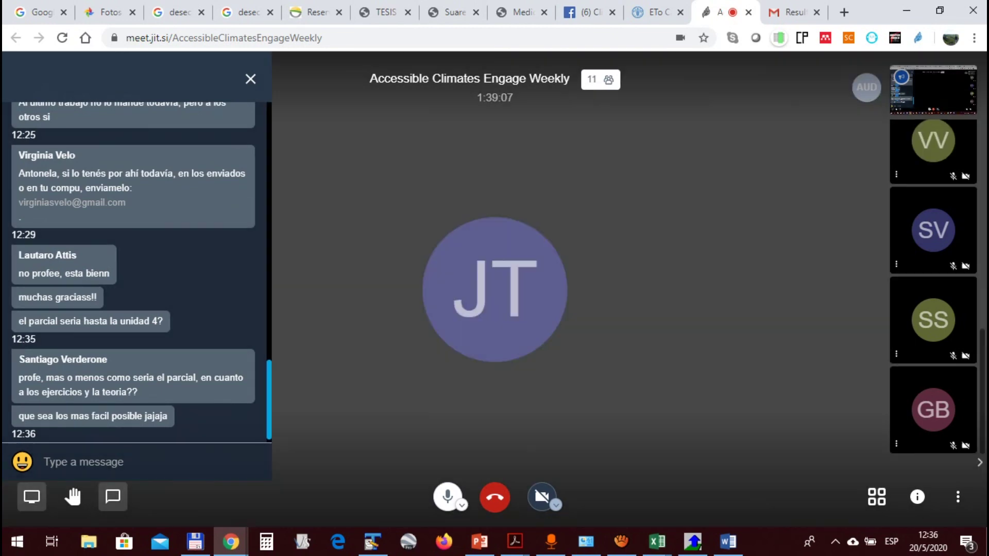
# Highlight the last chat message, then bring aTube Catcher's screen recorder to the front
pyautogui.moveTo(168, 416); pyautogui.dragTo(53, 416)
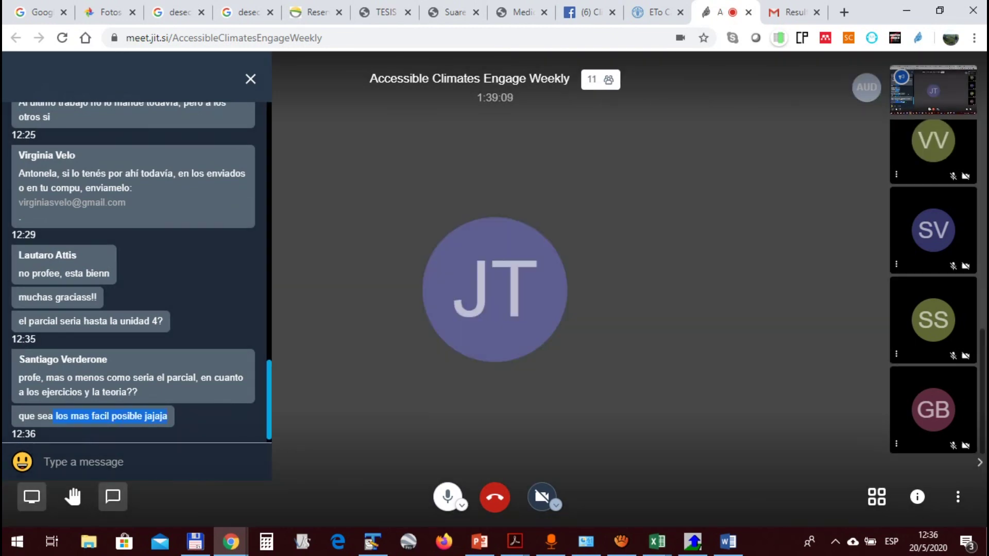
pyautogui.click(53, 416)
pyautogui.moveTo(142, 416); pyautogui.dragTo(167, 417)
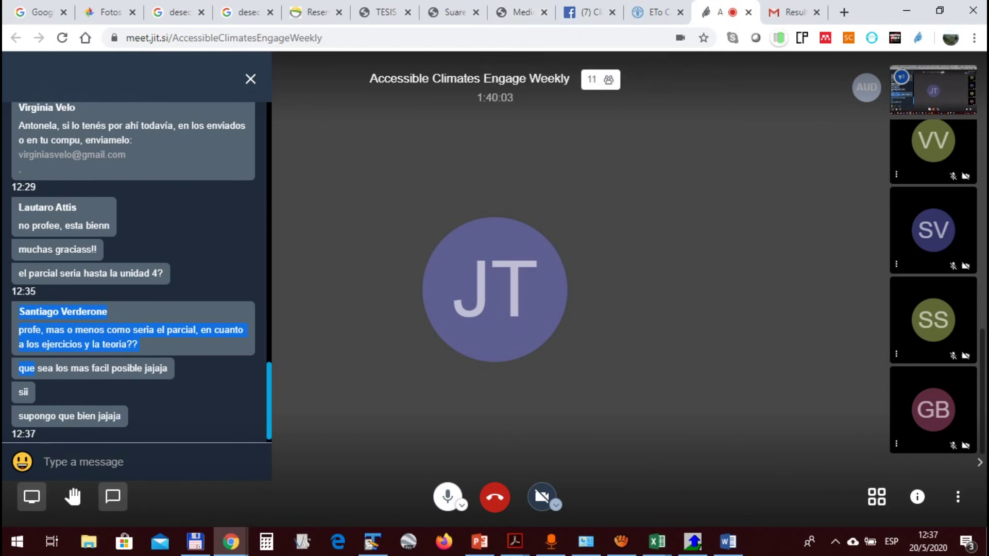
pyautogui.click(622, 542)
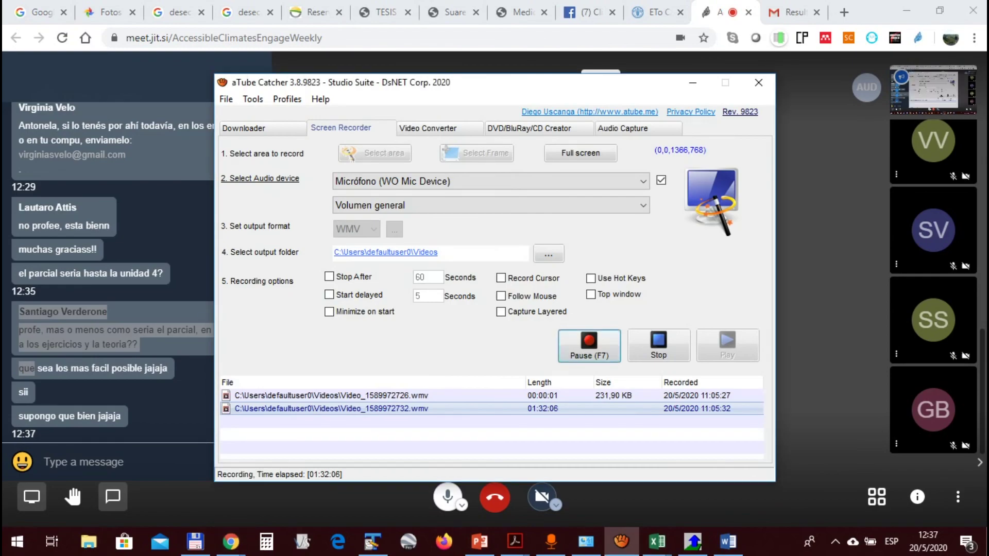